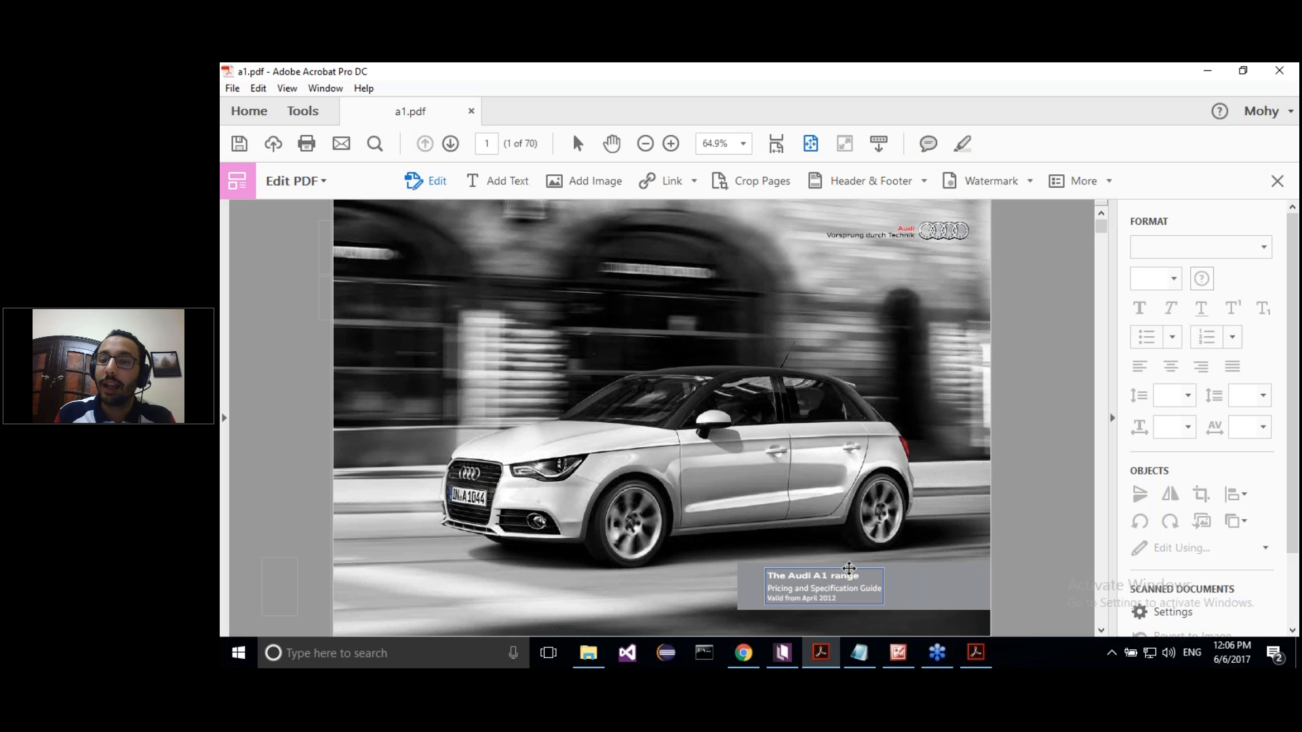
Delete the text block with the title "The Audi A1 range" from the cover page of a1.pdf.
{"action": "left_click", "coordinate": [849, 568]}
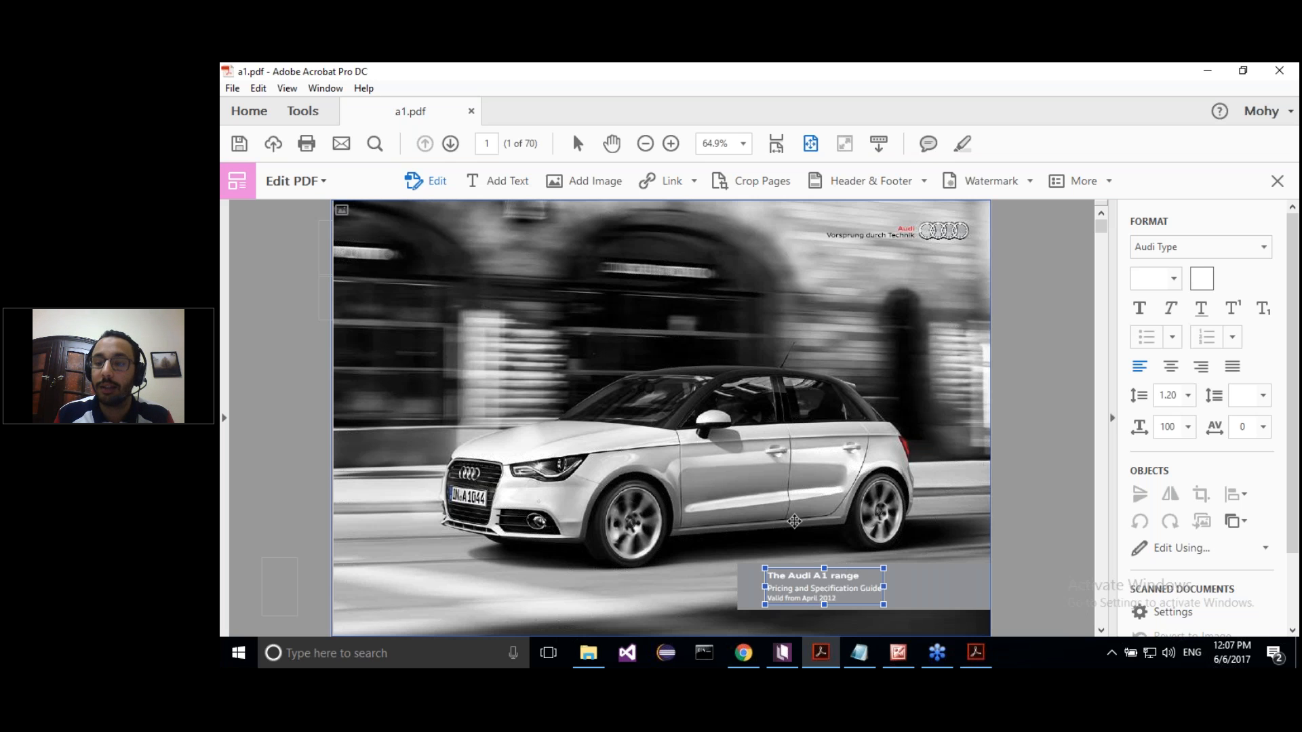
{"action": "key", "text": "Delete"}
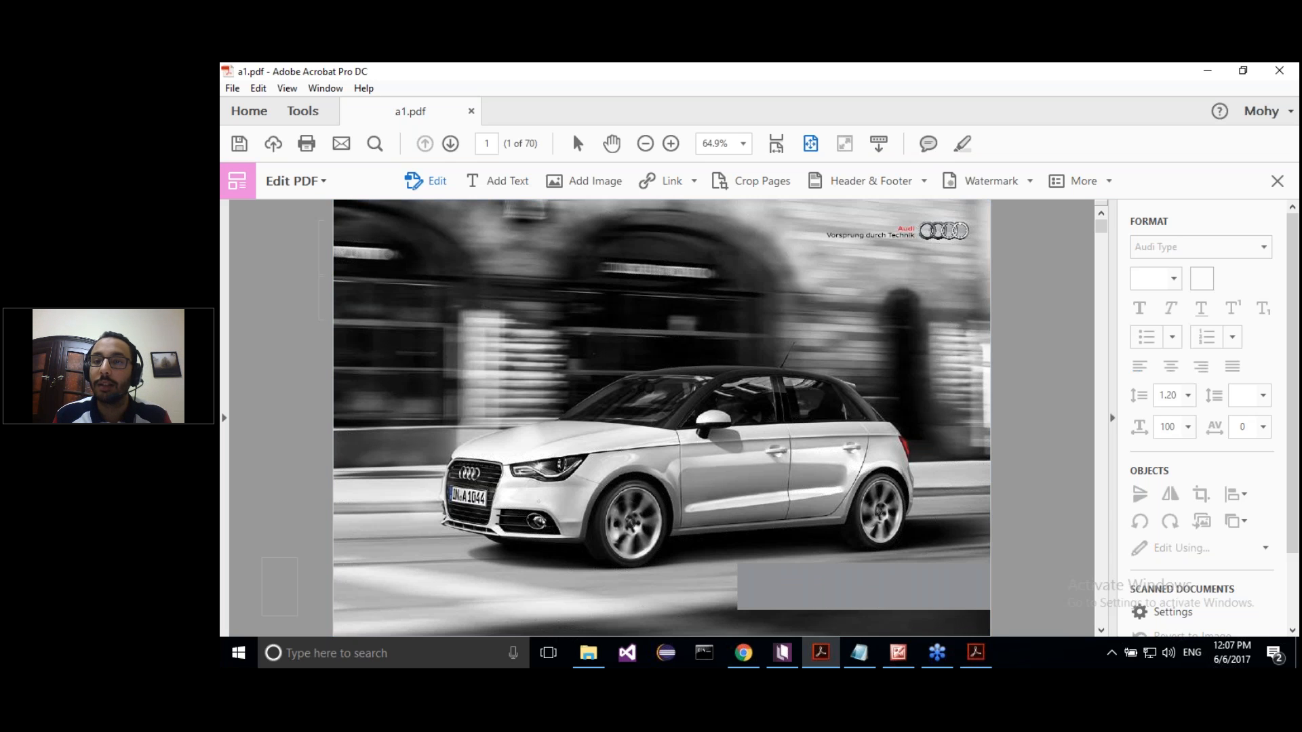
Select the racing-car photo on page 4 and view its saved copy, picture 1, in Picture Manager.
{"action": "scroll", "coordinate": [1041, 518], "scroll_direction": "down", "scroll_amount": 3}
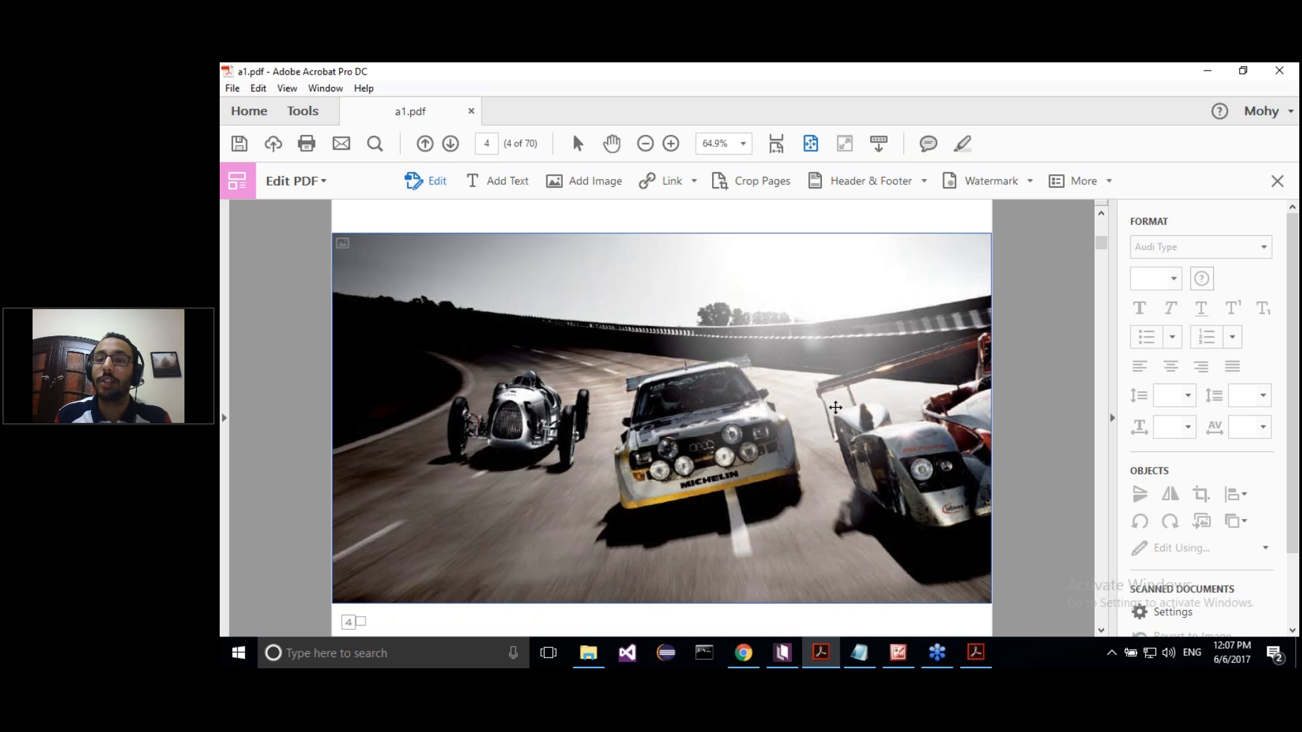
{"action": "left_click", "coordinate": [835, 407]}
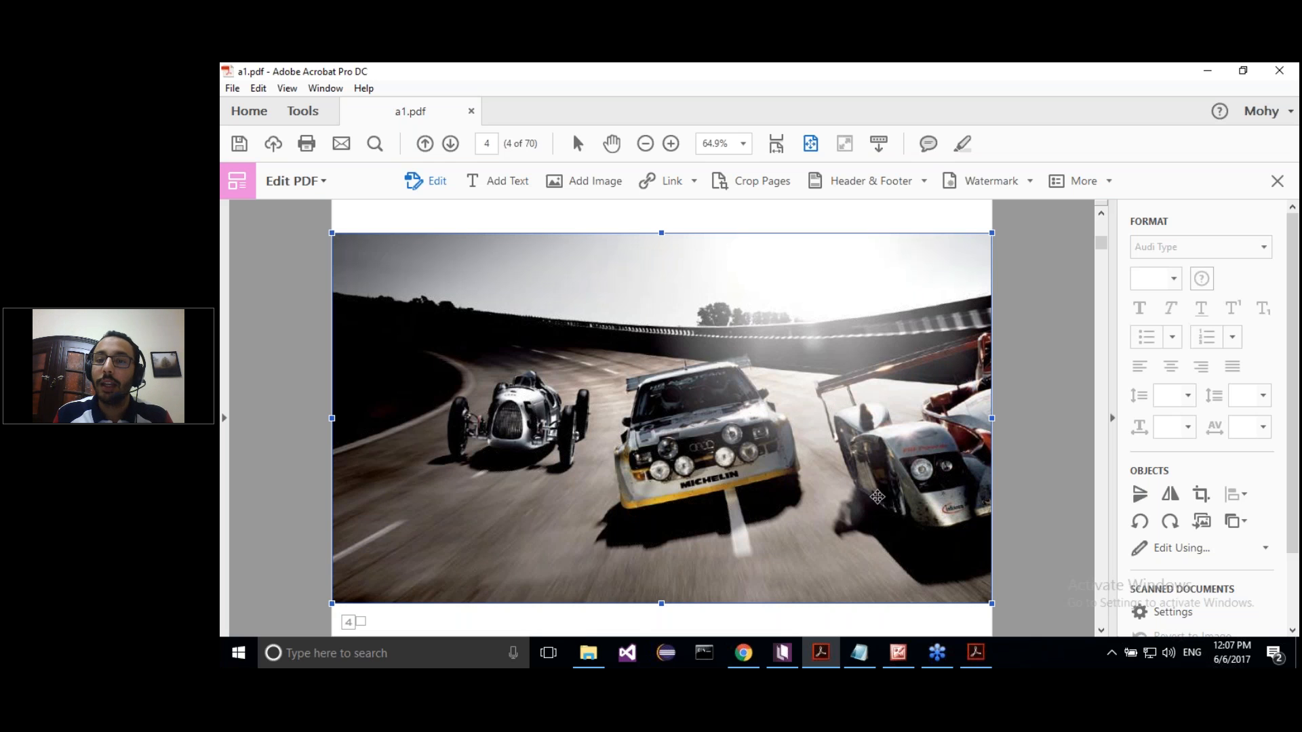
{"action": "left_click", "coordinate": [899, 654]}
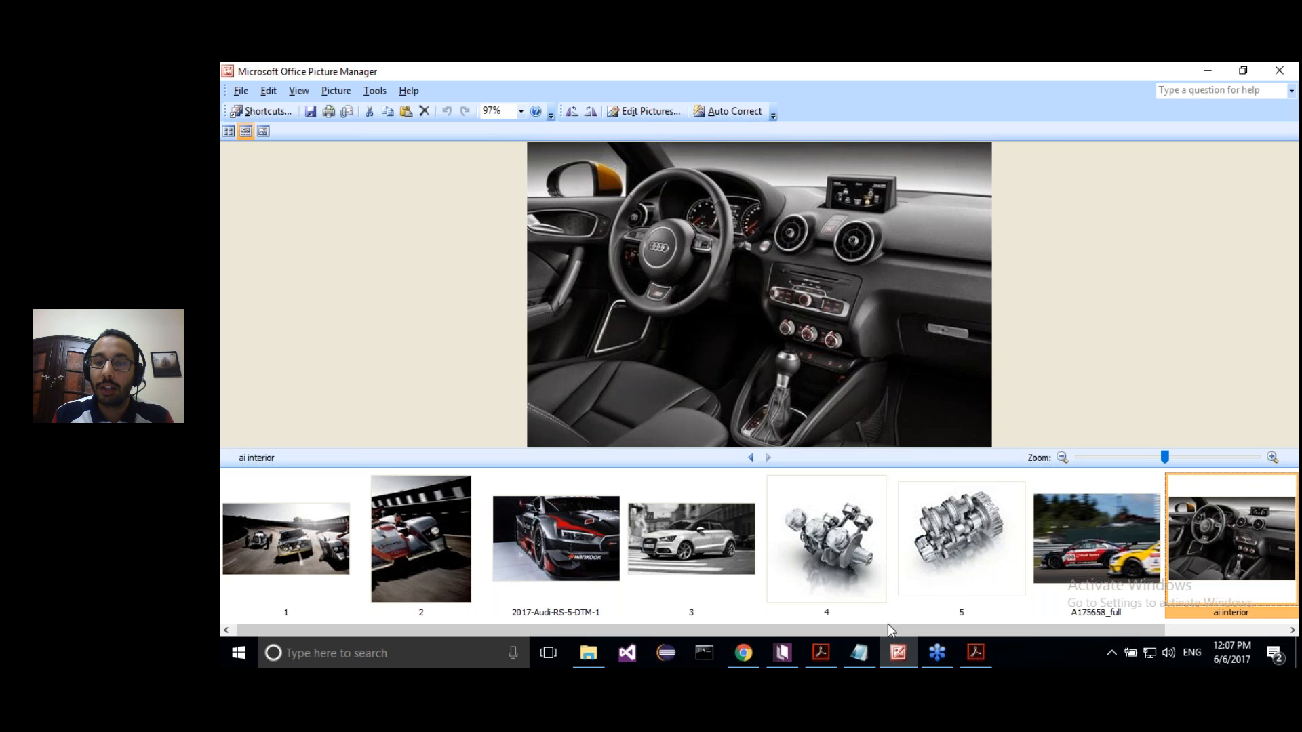
{"action": "left_click", "coordinate": [291, 550]}
{"action": "left_click_drag", "start_coordinate": [565, 631], "coordinate": [424, 573]}
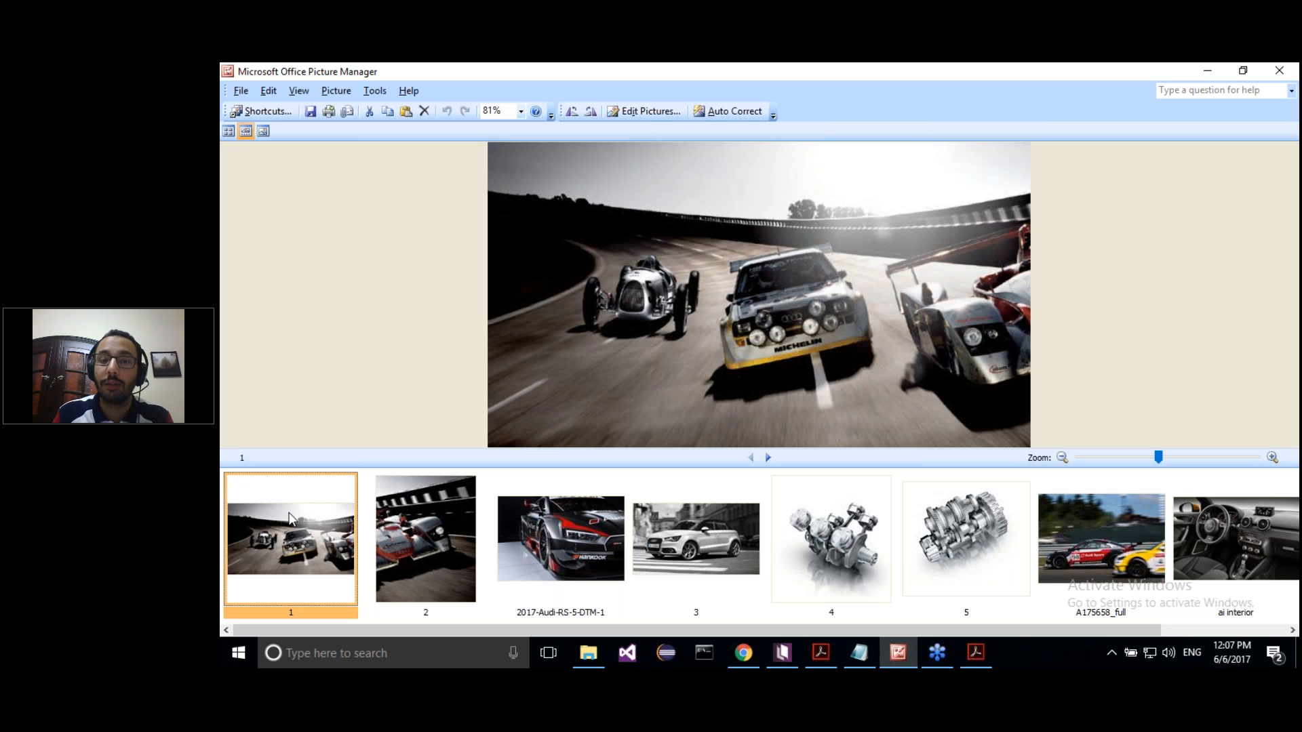
Switch back to a1.pdf in Acrobat Pro and delete the racing-car photo from page 4.
{"action": "left_click", "coordinate": [974, 651]}
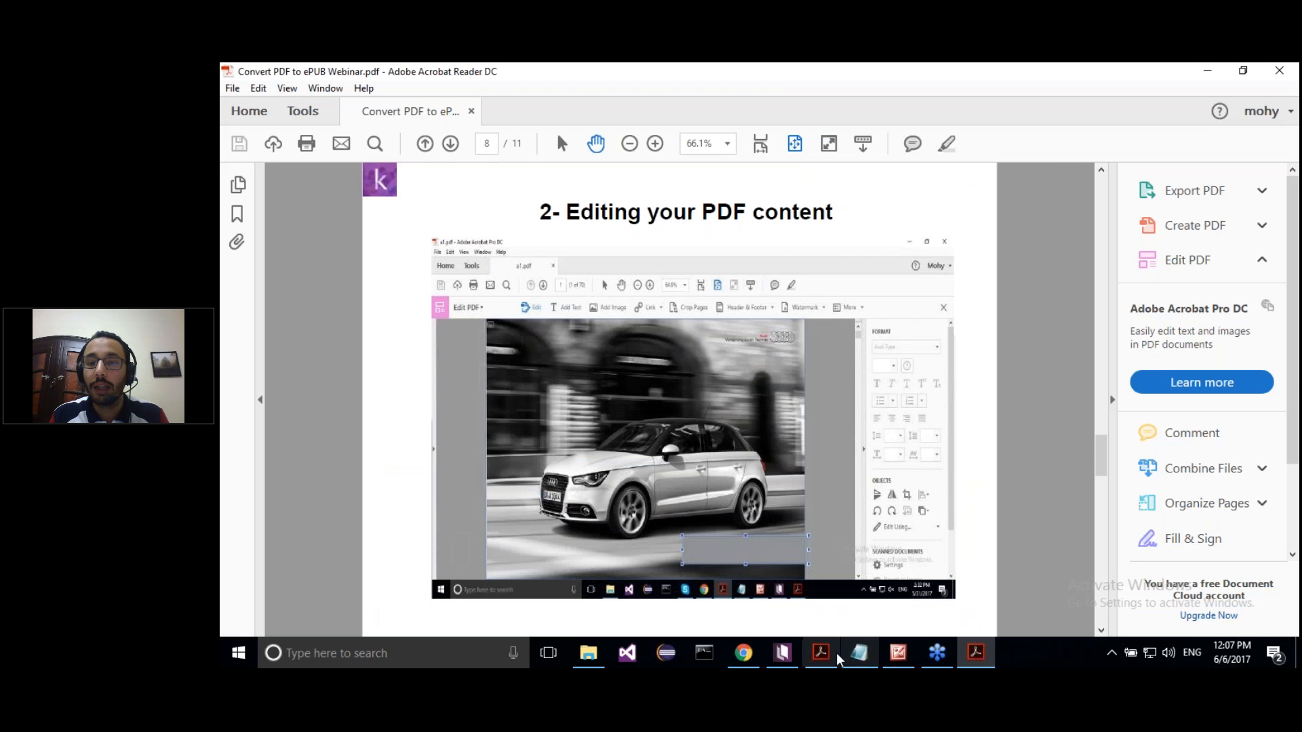
{"action": "left_click", "coordinate": [839, 657]}
{"action": "left_click", "coordinate": [839, 359]}
{"action": "key", "text": "Delete"}
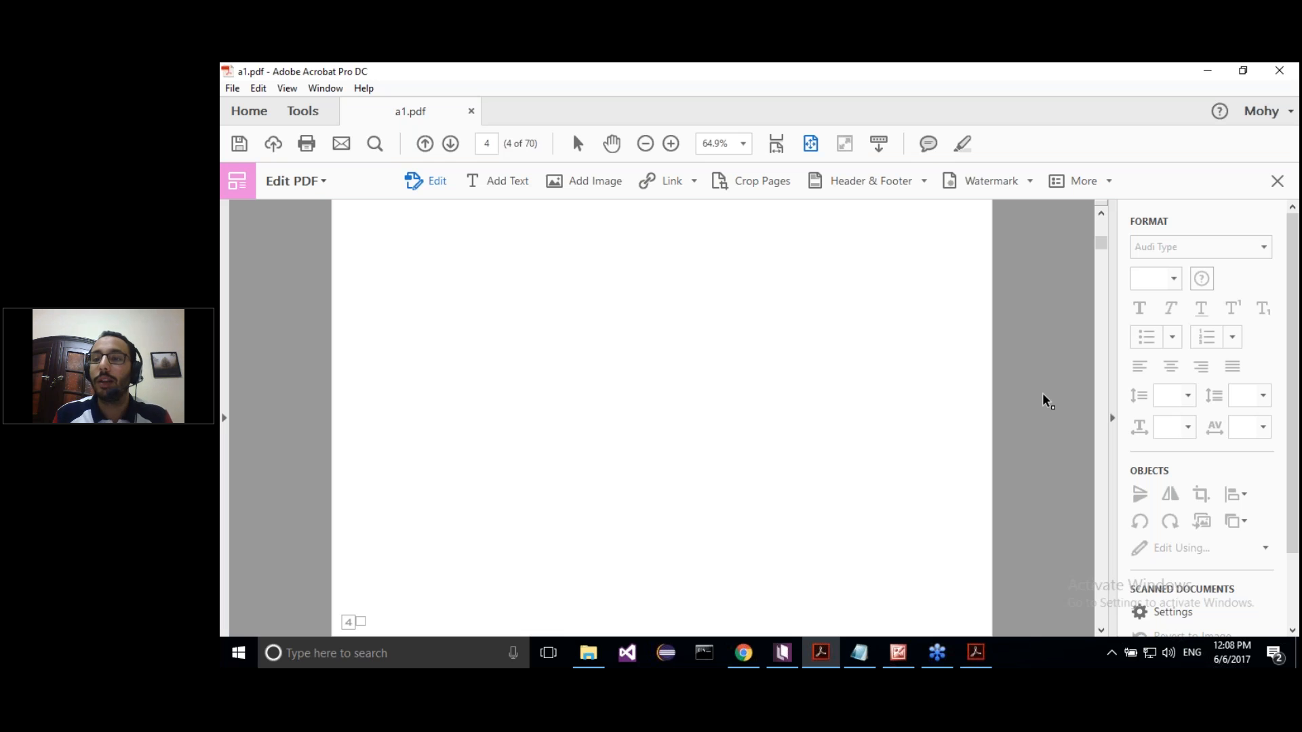
On page 18, stack the Wheels text box and the bullet list box below it under the Contrast Edition text.
{"action": "scroll", "coordinate": [1048, 401], "scroll_direction": "down", "scroll_amount": 4}
{"action": "scroll", "coordinate": [661, 417], "scroll_direction": "down", "scroll_amount": 4}
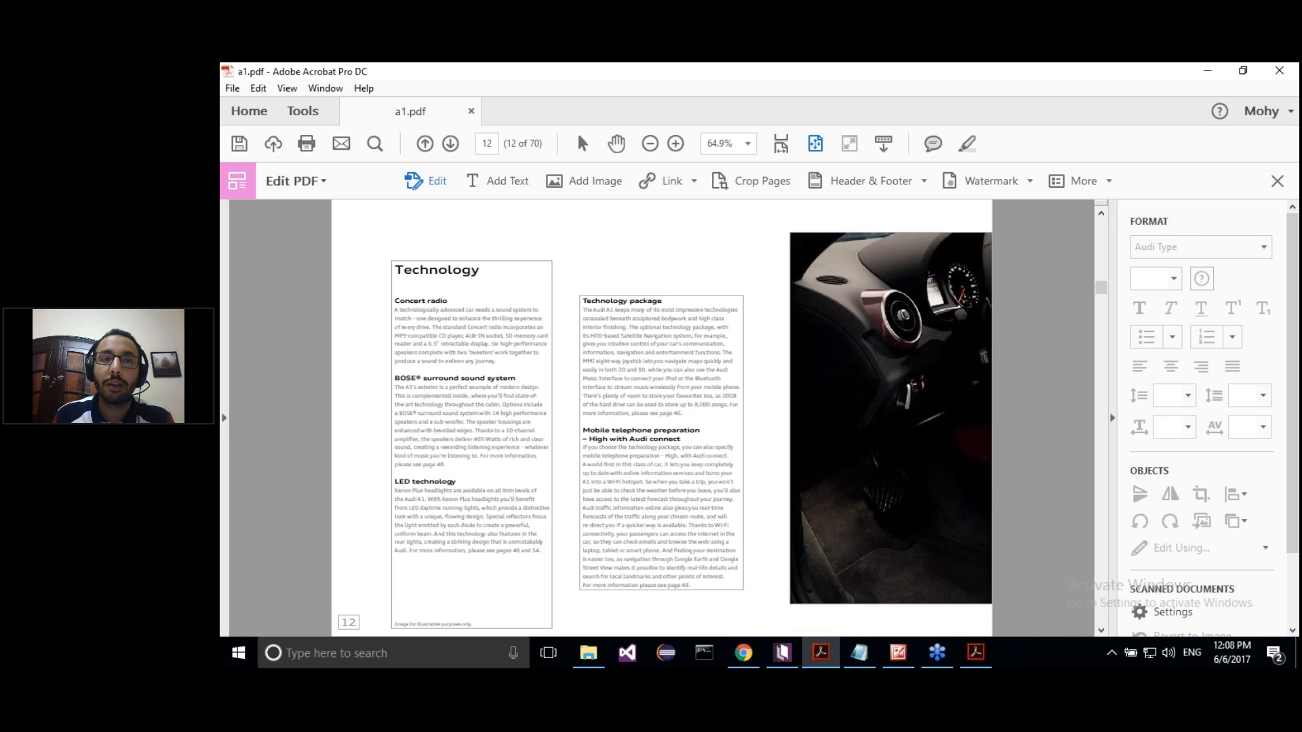
{"action": "scroll", "coordinate": [662, 417], "scroll_direction": "down", "scroll_amount": 6}
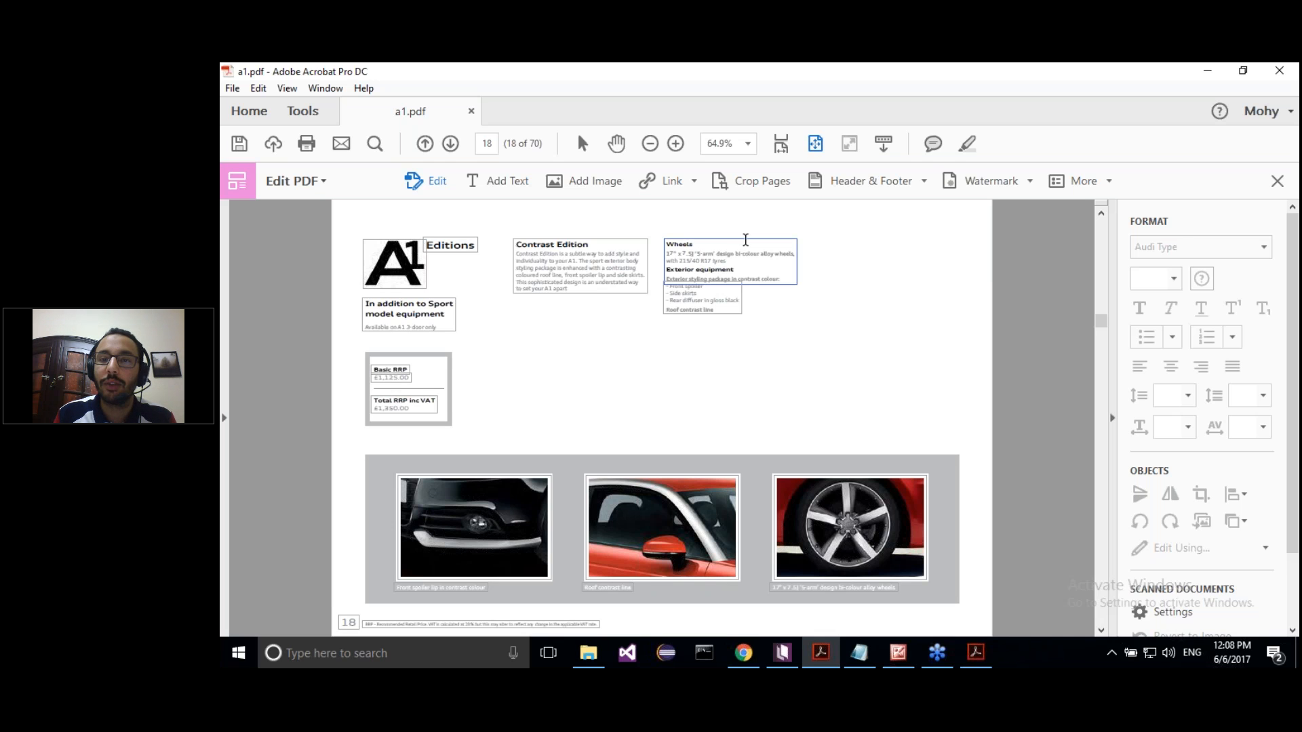
{"action": "left_click_drag", "start_coordinate": [742, 237], "coordinate": [587, 299]}
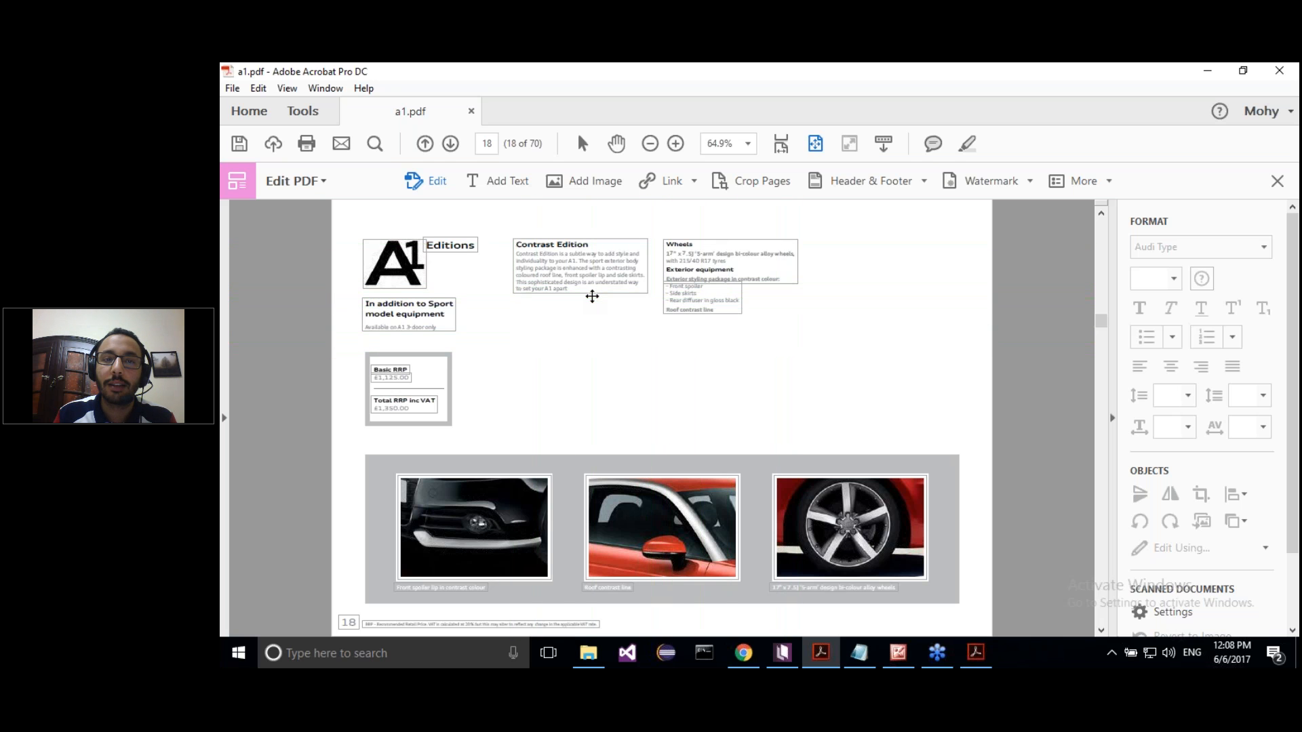
{"action": "left_click_drag", "start_coordinate": [706, 280], "coordinate": [554, 347]}
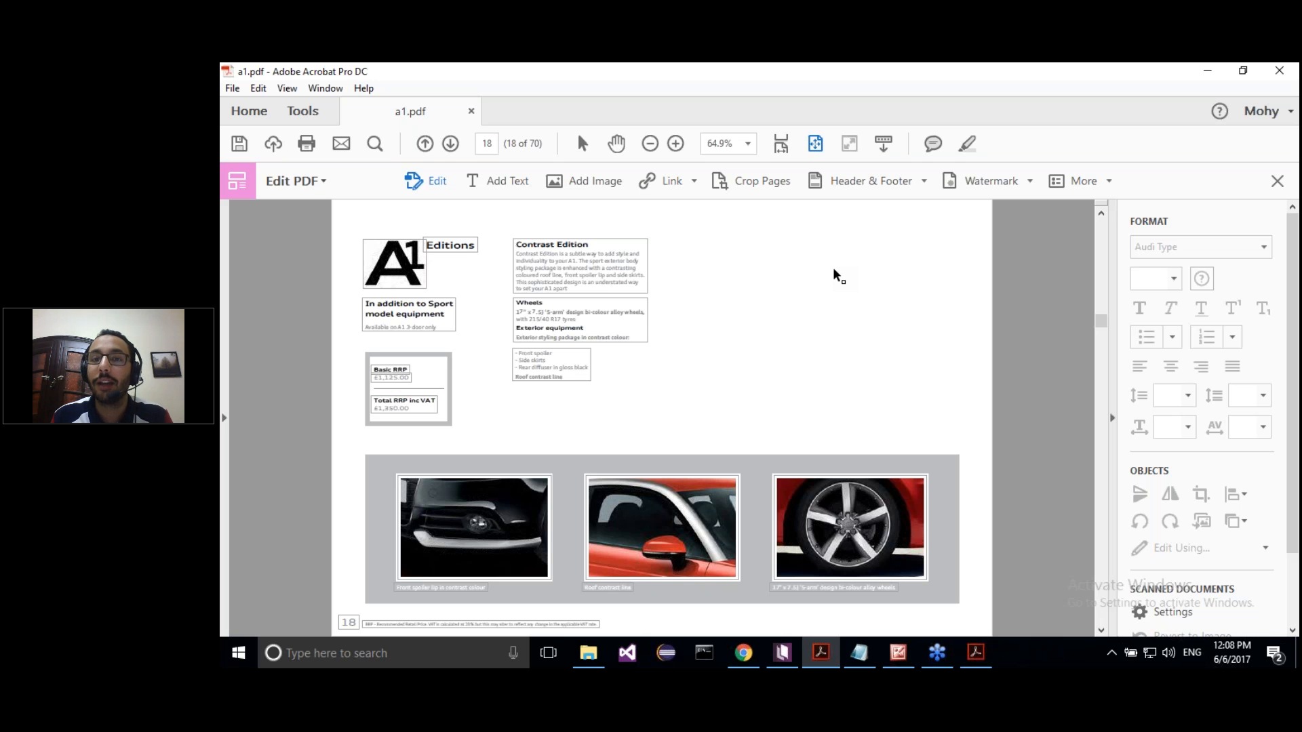
Present the webinar PDF full screen up to slide "3- Importing into Kotobee Author", and show the Kotobee website in Chrome.
{"action": "left_click", "coordinate": [976, 652]}
{"action": "key", "text": "ctrl+l"}
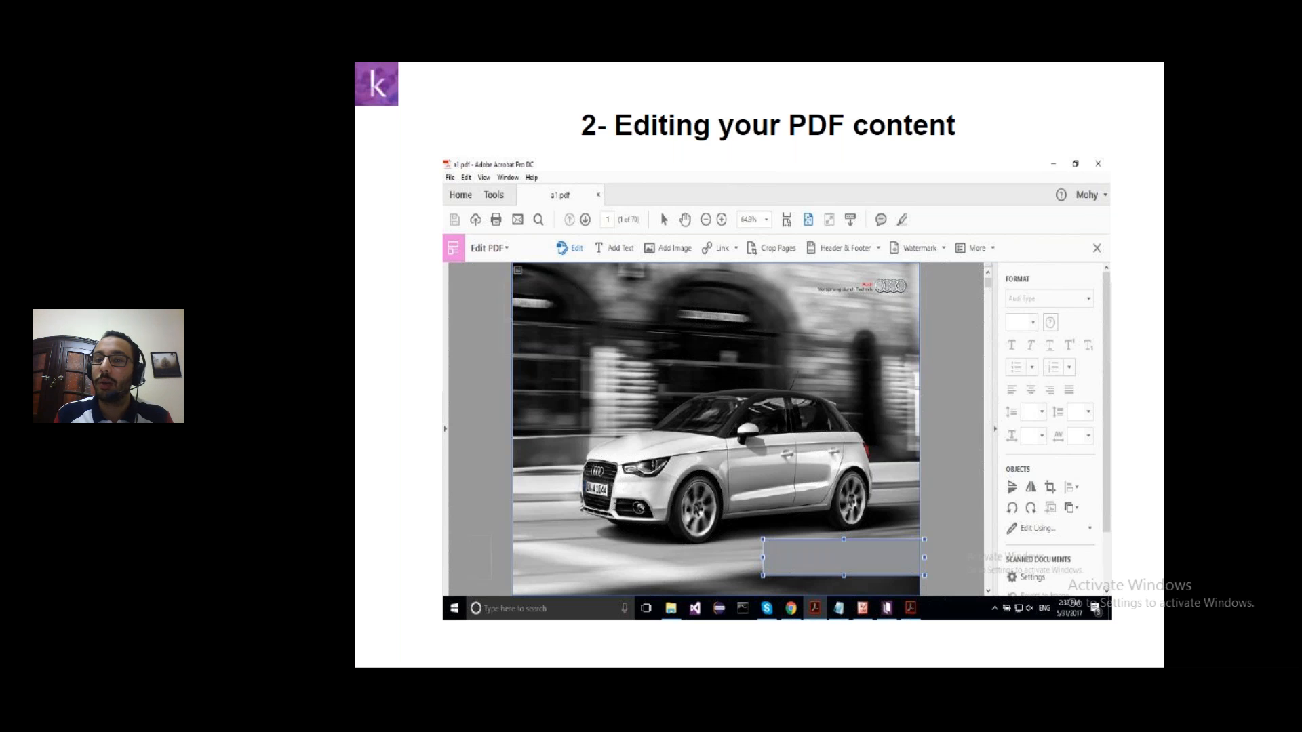
{"action": "key", "text": "Right"}
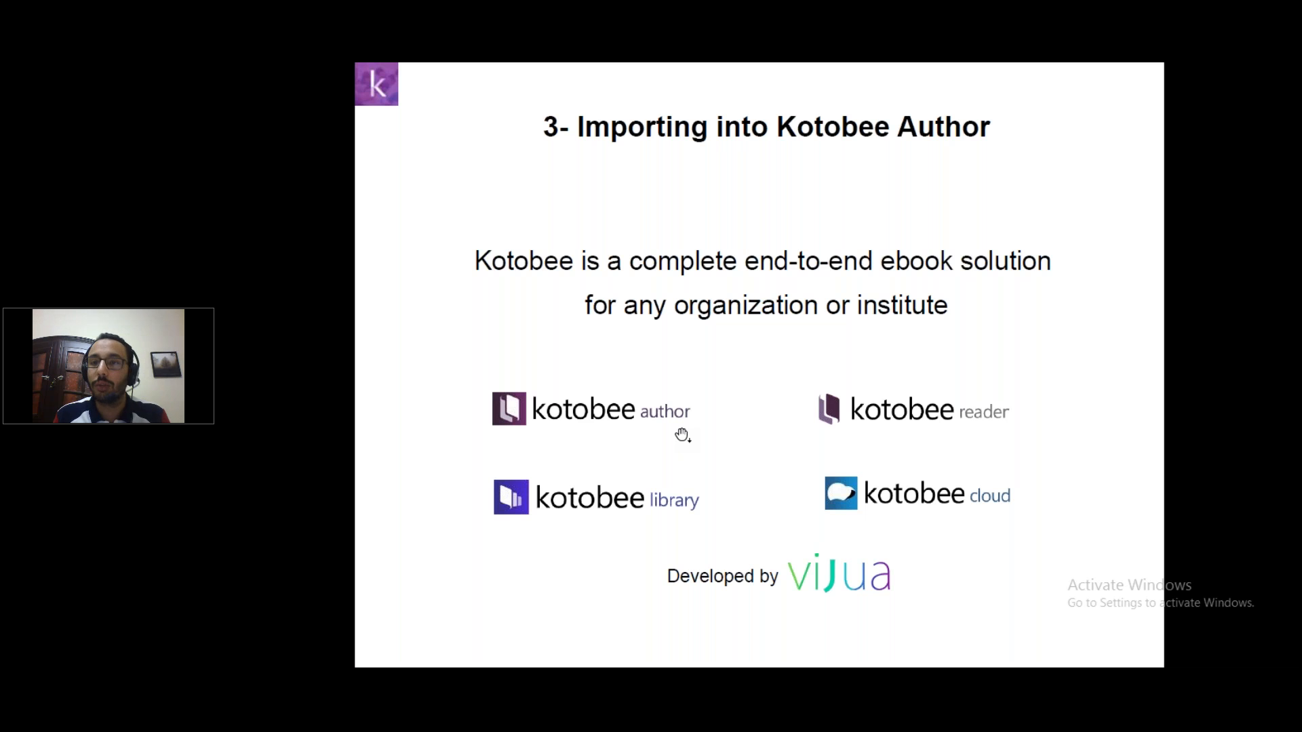
{"action": "key", "text": "Escape"}
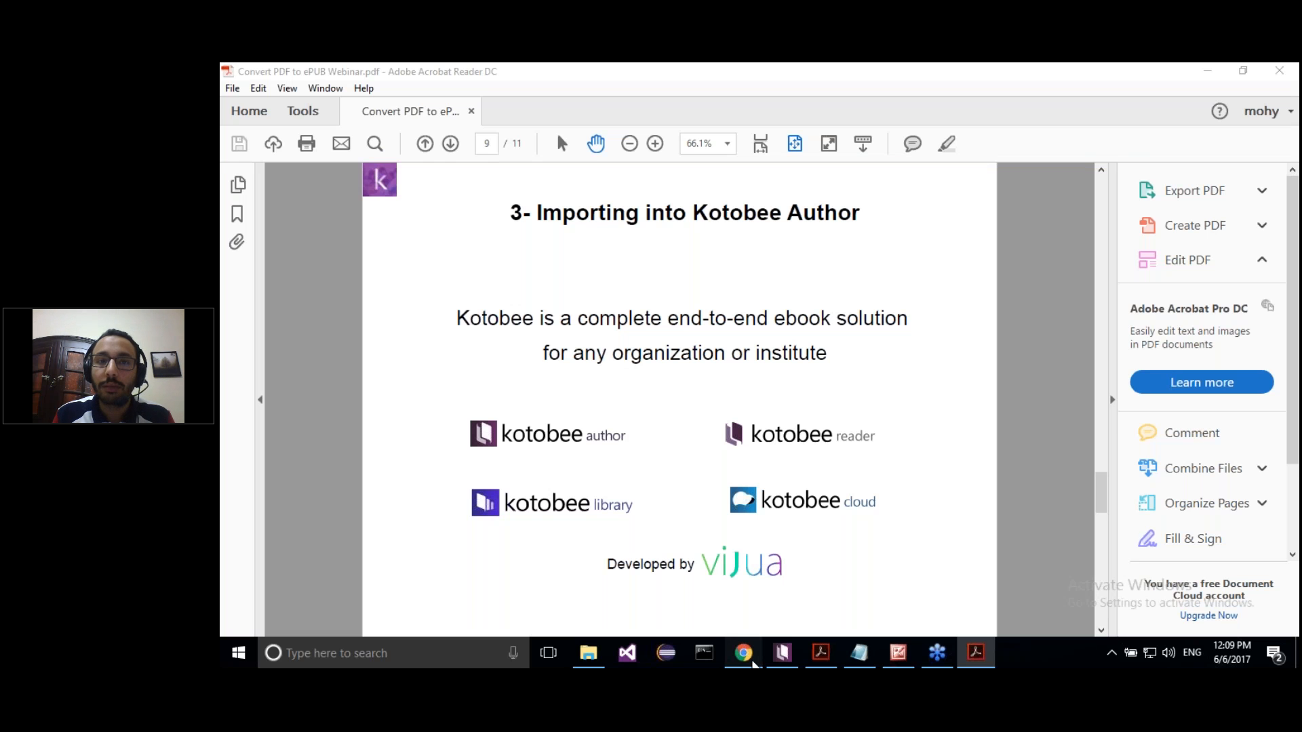
{"action": "left_click", "coordinate": [753, 663]}
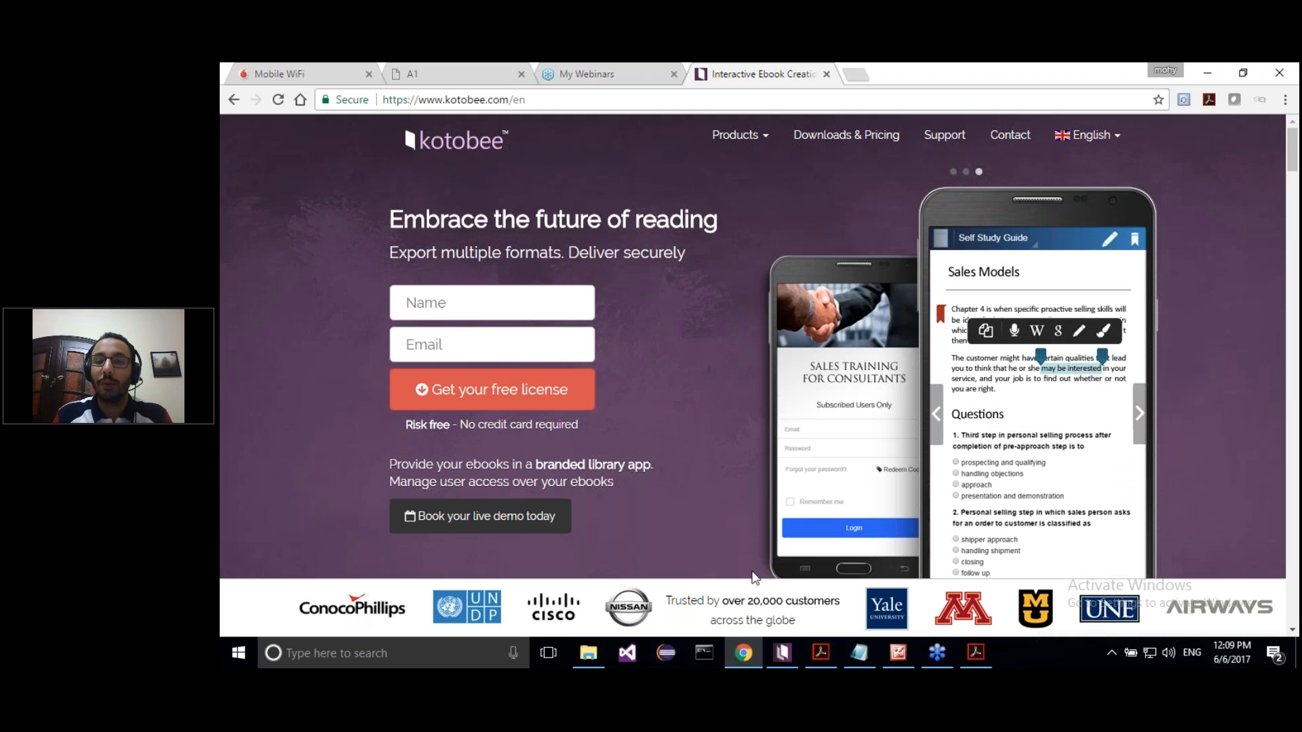
Switch to Kotobee Author and review the options for importing a PDF, closing them without importing.
{"action": "left_click", "coordinate": [783, 659]}
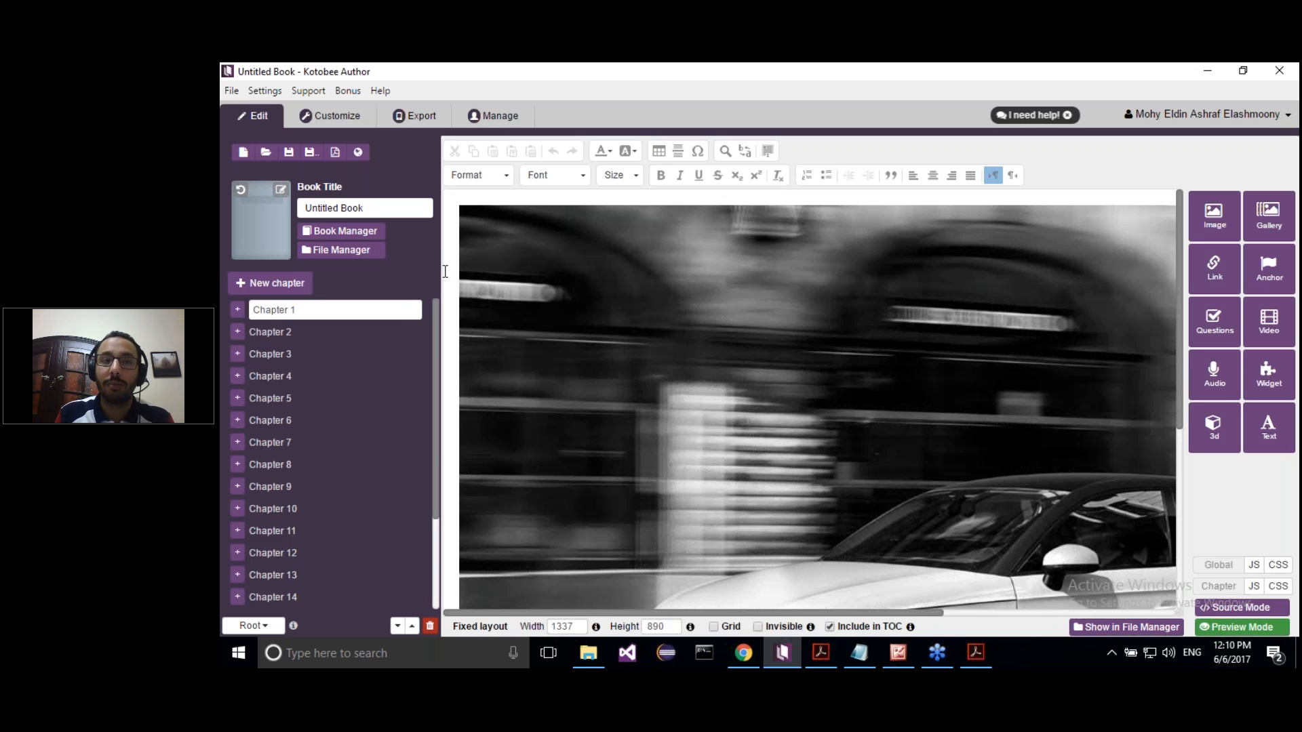
{"action": "left_click", "coordinate": [335, 152]}
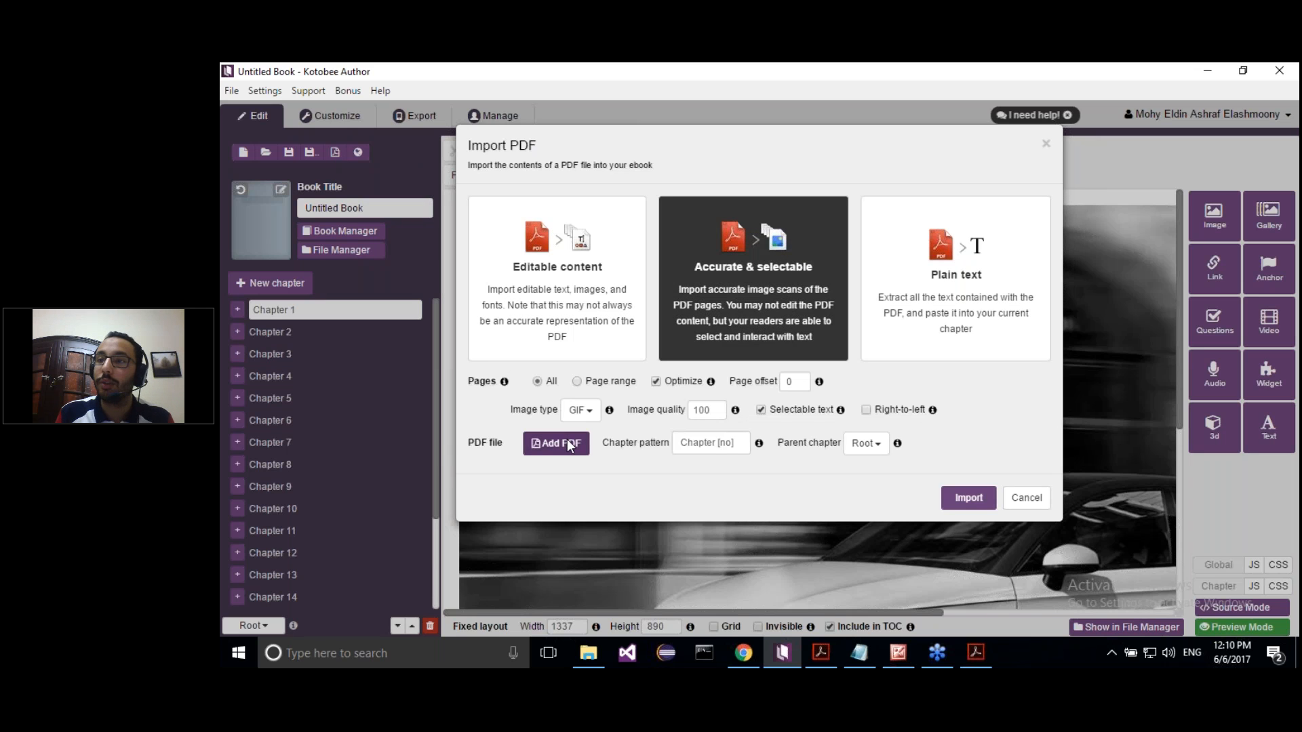
{"action": "left_click", "coordinate": [570, 445]}
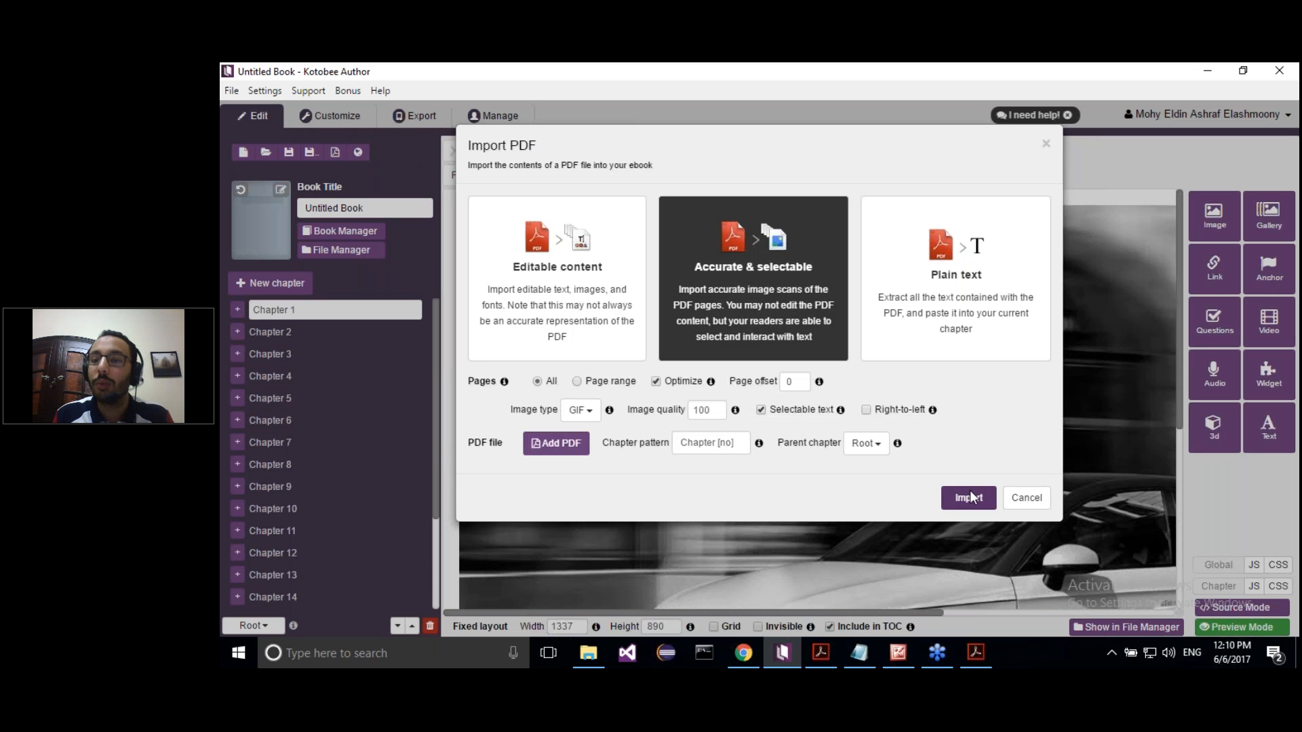
{"action": "left_click", "coordinate": [1016, 493]}
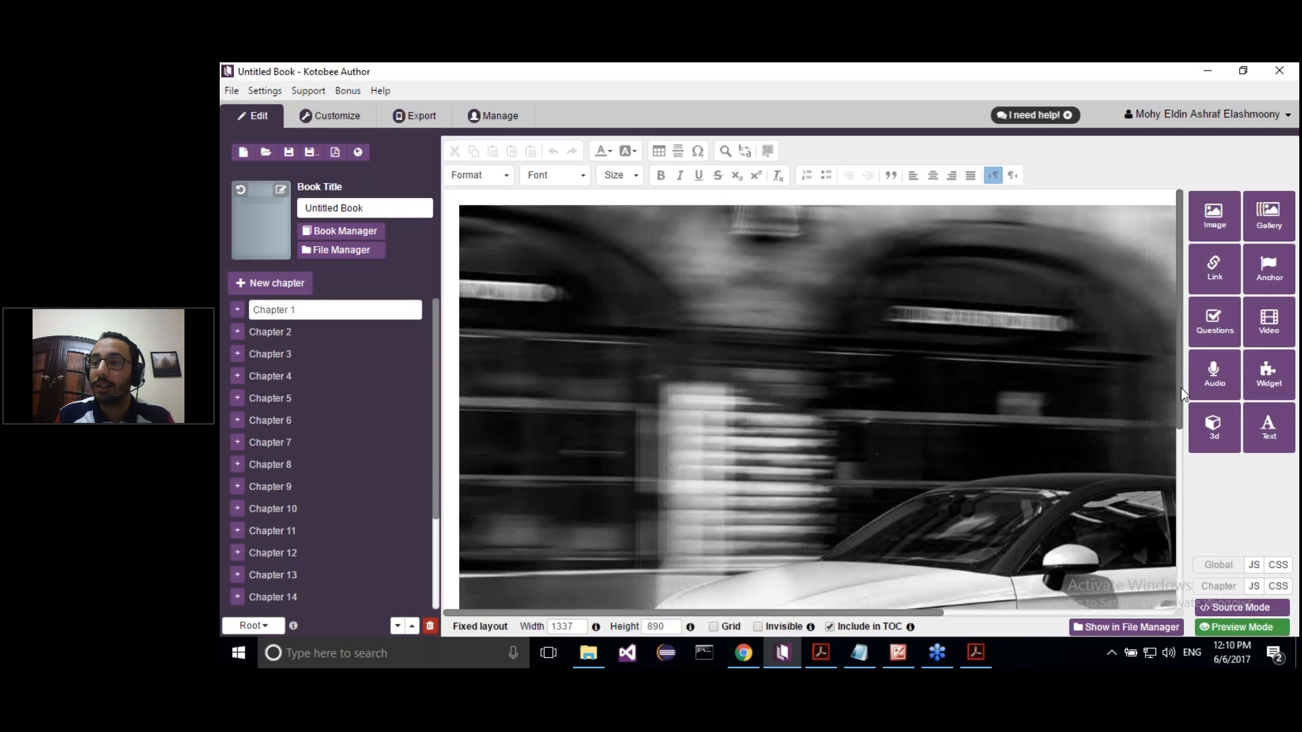
Insert a text container into Chapter 1 with its background color set to #aaaaaa, matching its border color.
{"action": "left_click_drag", "start_coordinate": [1181, 389], "coordinate": [1163, 596]}
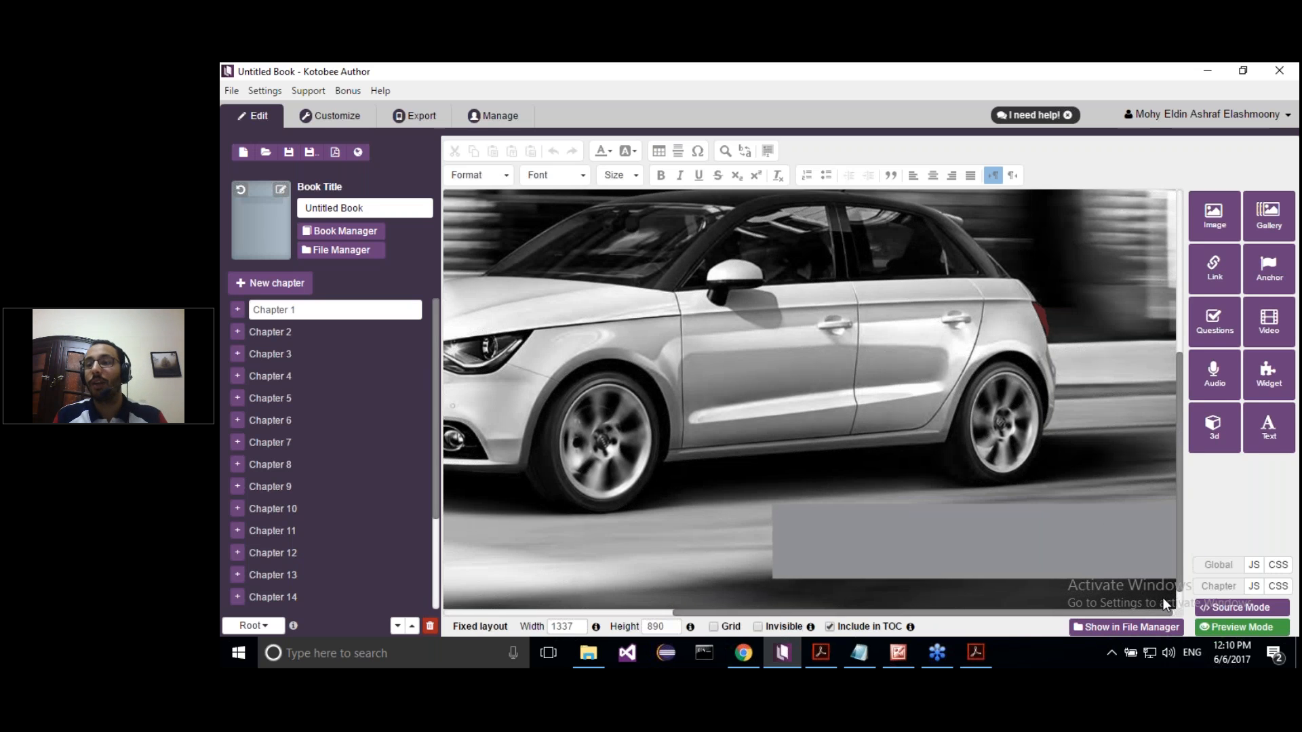
{"action": "left_click", "coordinate": [1267, 425]}
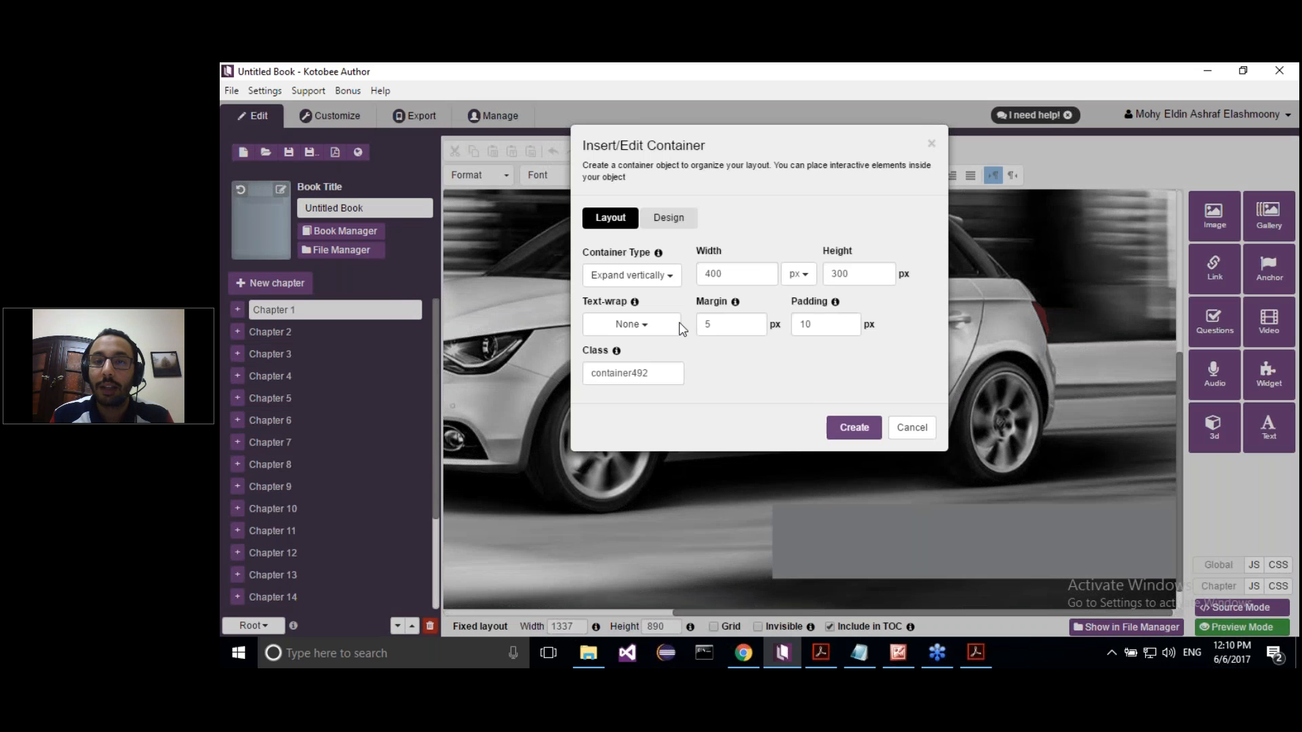
{"action": "left_click", "coordinate": [669, 225]}
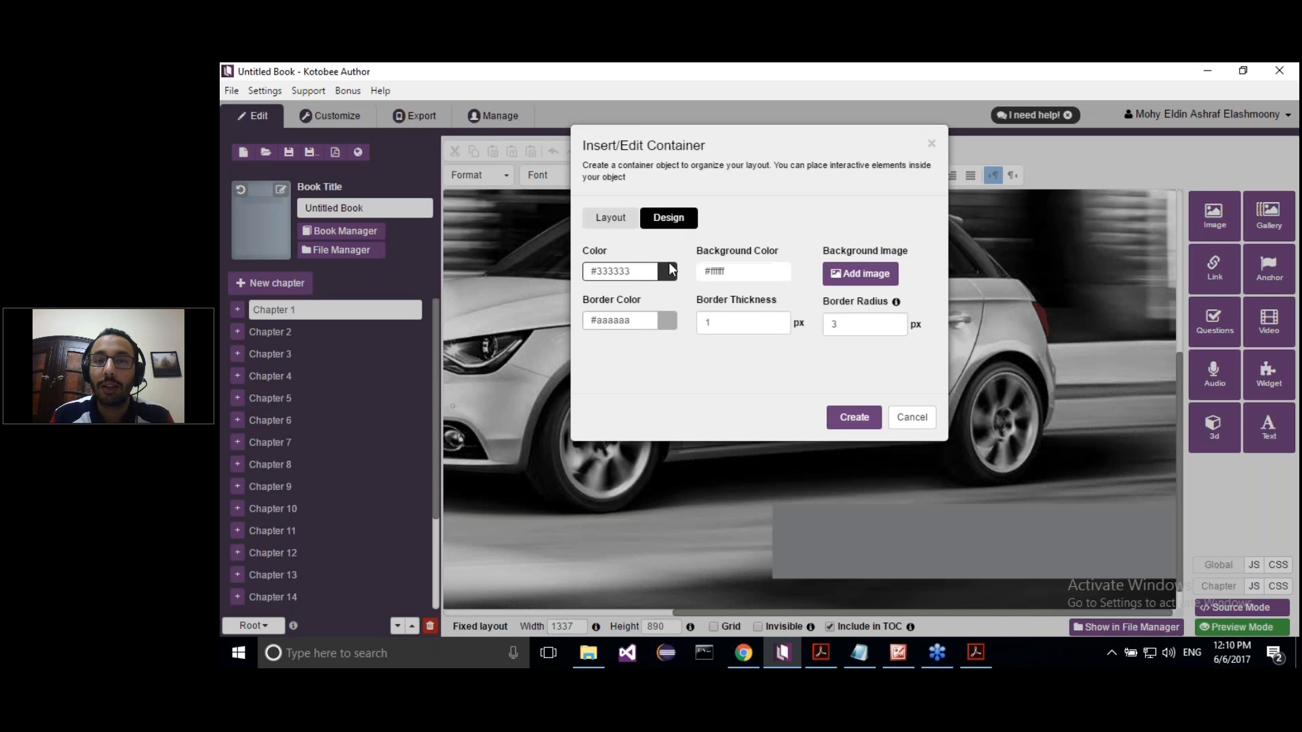
{"action": "left_click", "coordinate": [630, 321]}
{"action": "left_click_drag", "start_coordinate": [631, 322], "coordinate": [588, 322]}
{"action": "key", "text": "ctrl+c"}
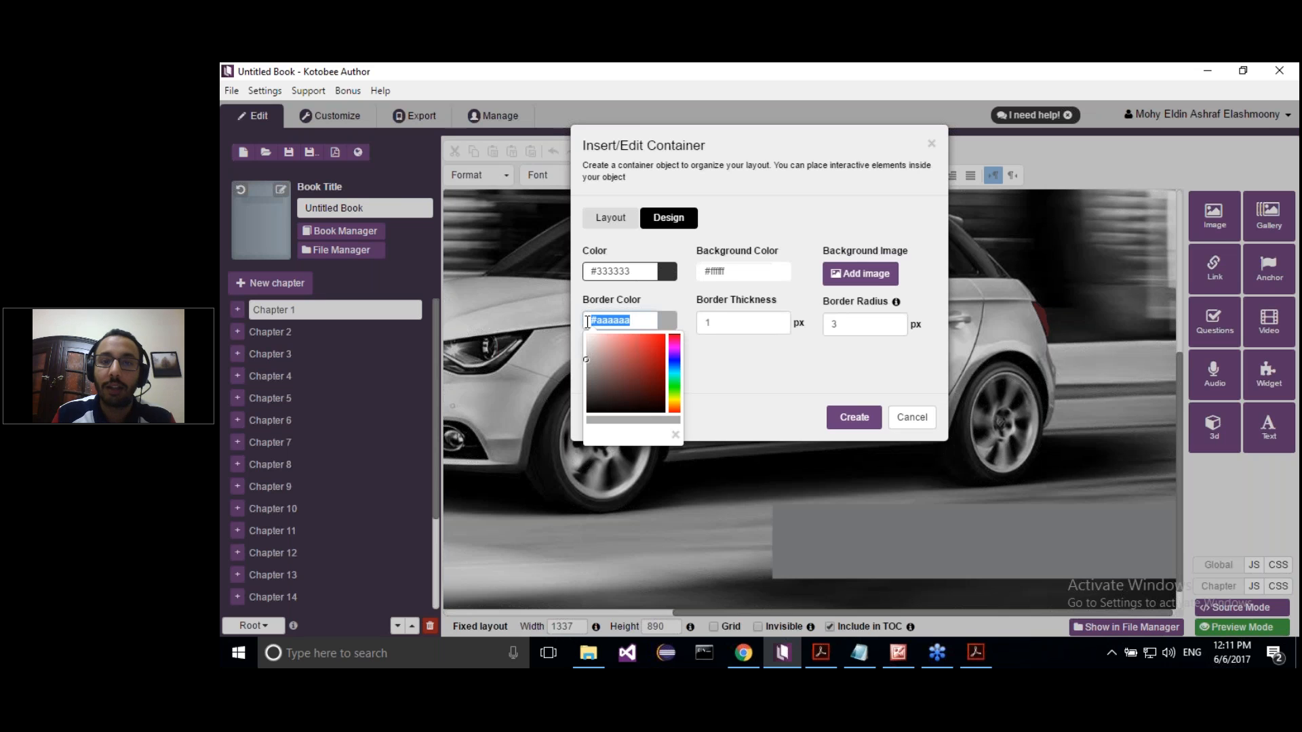
{"action": "left_click_drag", "start_coordinate": [736, 270], "coordinate": [699, 272]}
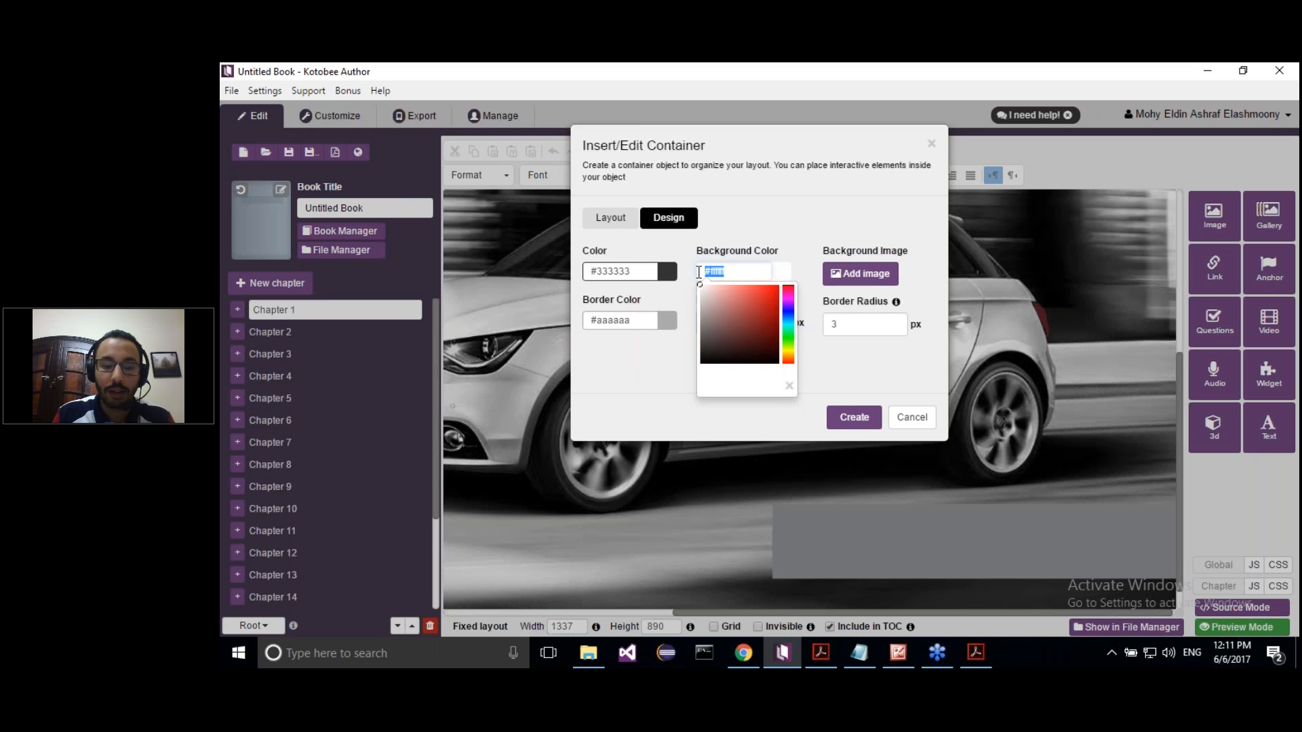
{"action": "key", "text": "ctrl+v"}
{"action": "left_click", "coordinate": [847, 413]}
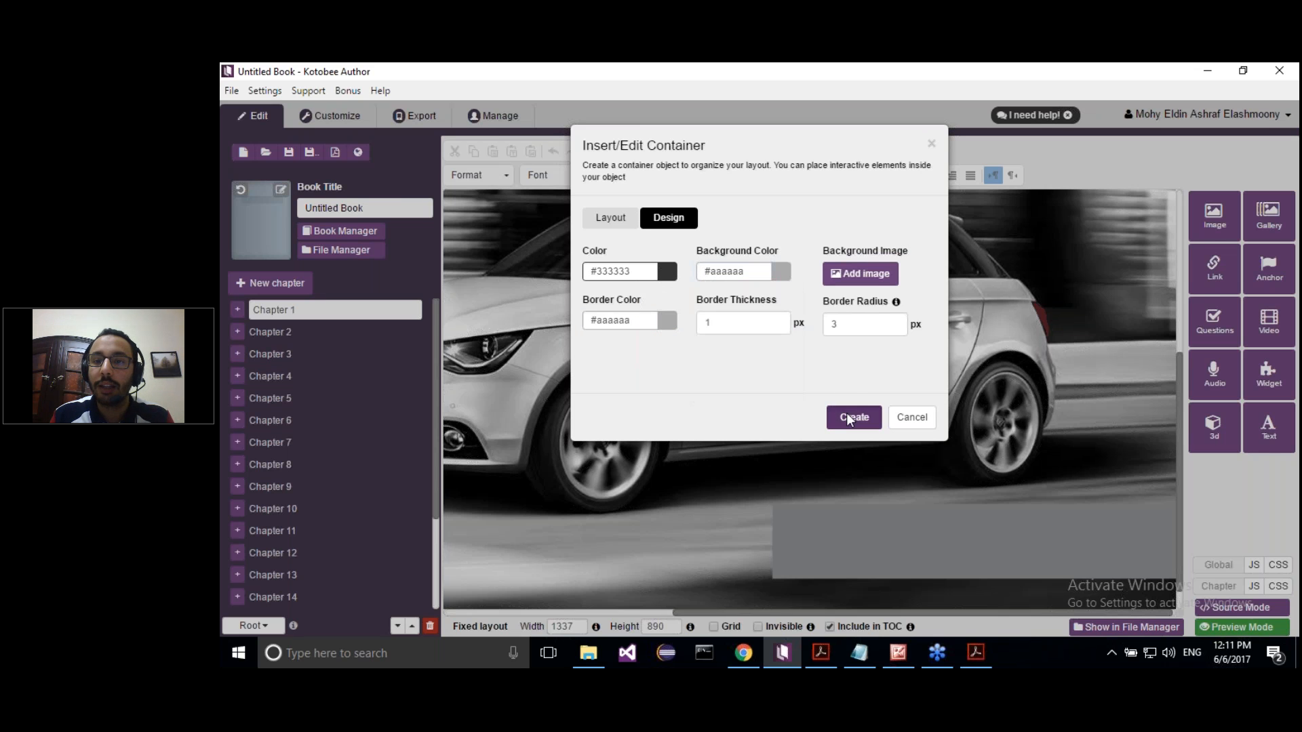
{"action": "left_click", "coordinate": [846, 413]}
Move the new container onto the grey rectangle beneath the car and enter the text "Audi A1 Car" in it.
{"action": "left_click_drag", "start_coordinate": [714, 327], "coordinate": [962, 533]}
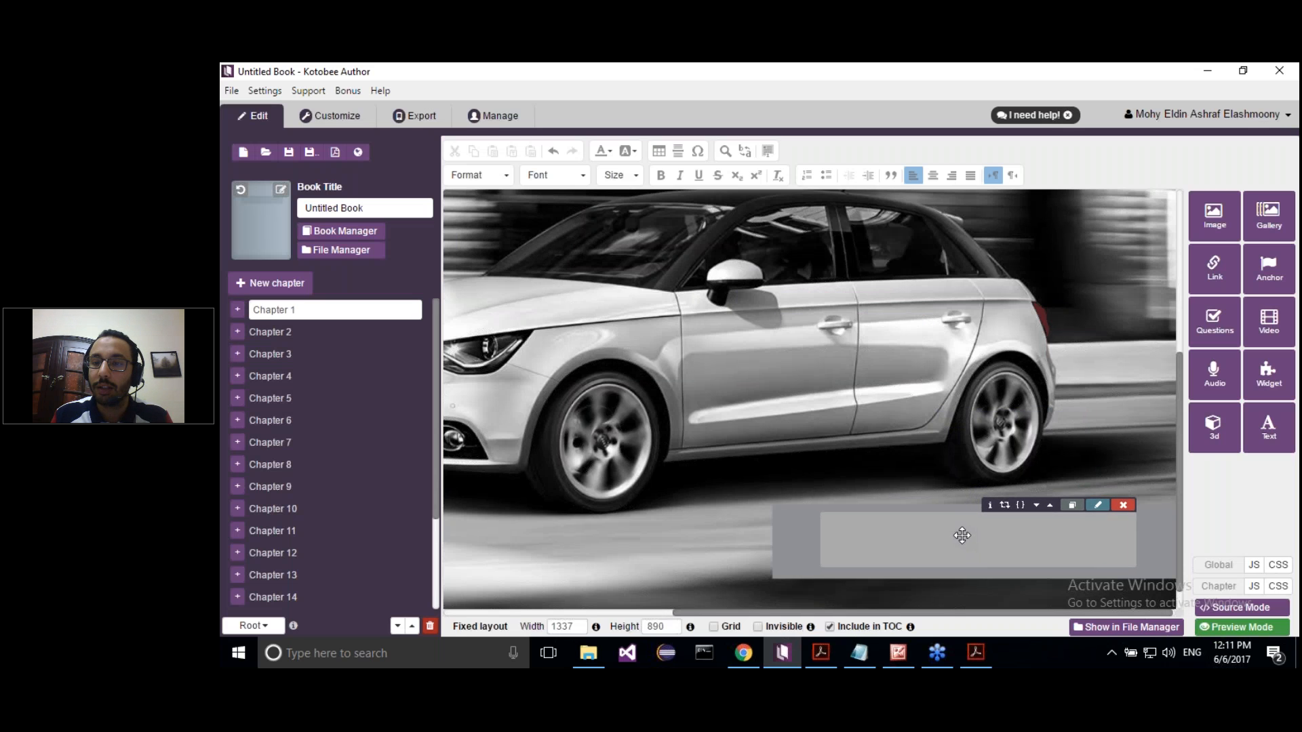
{"action": "double_click", "coordinate": [951, 535]}
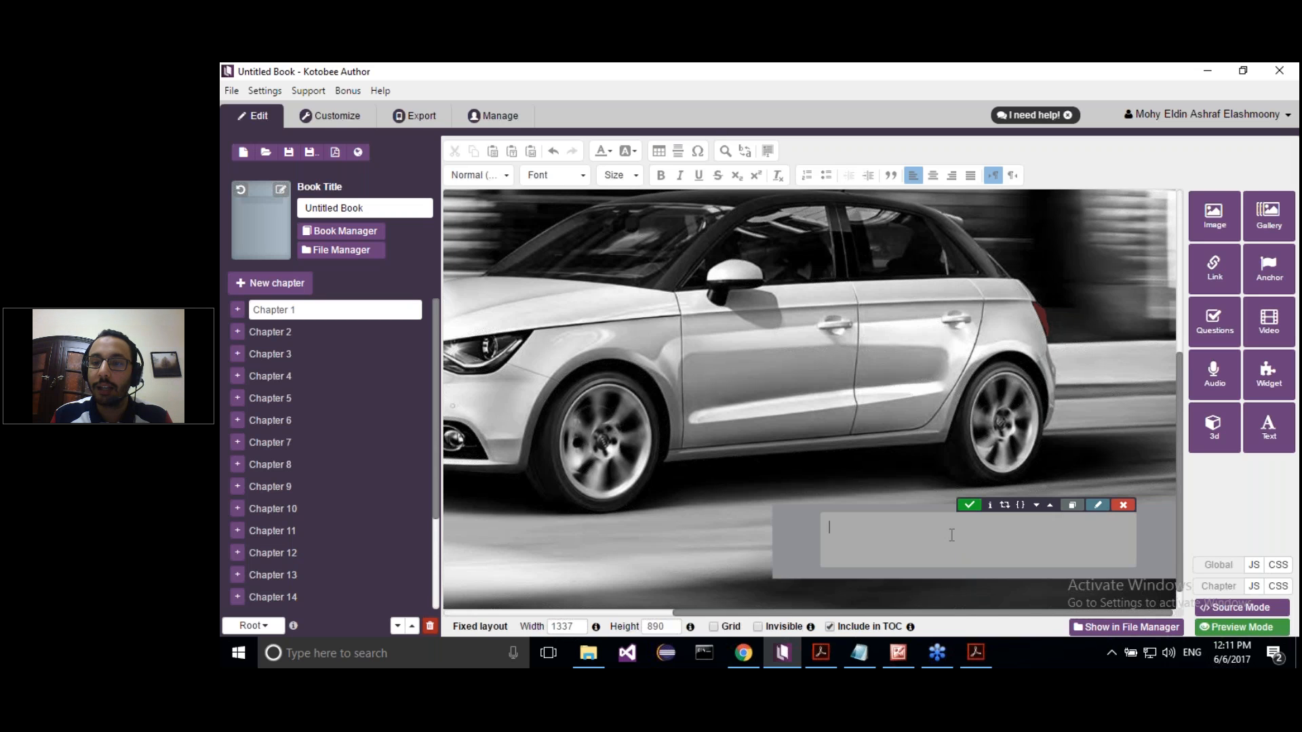
{"action": "type", "text": "Audi"}
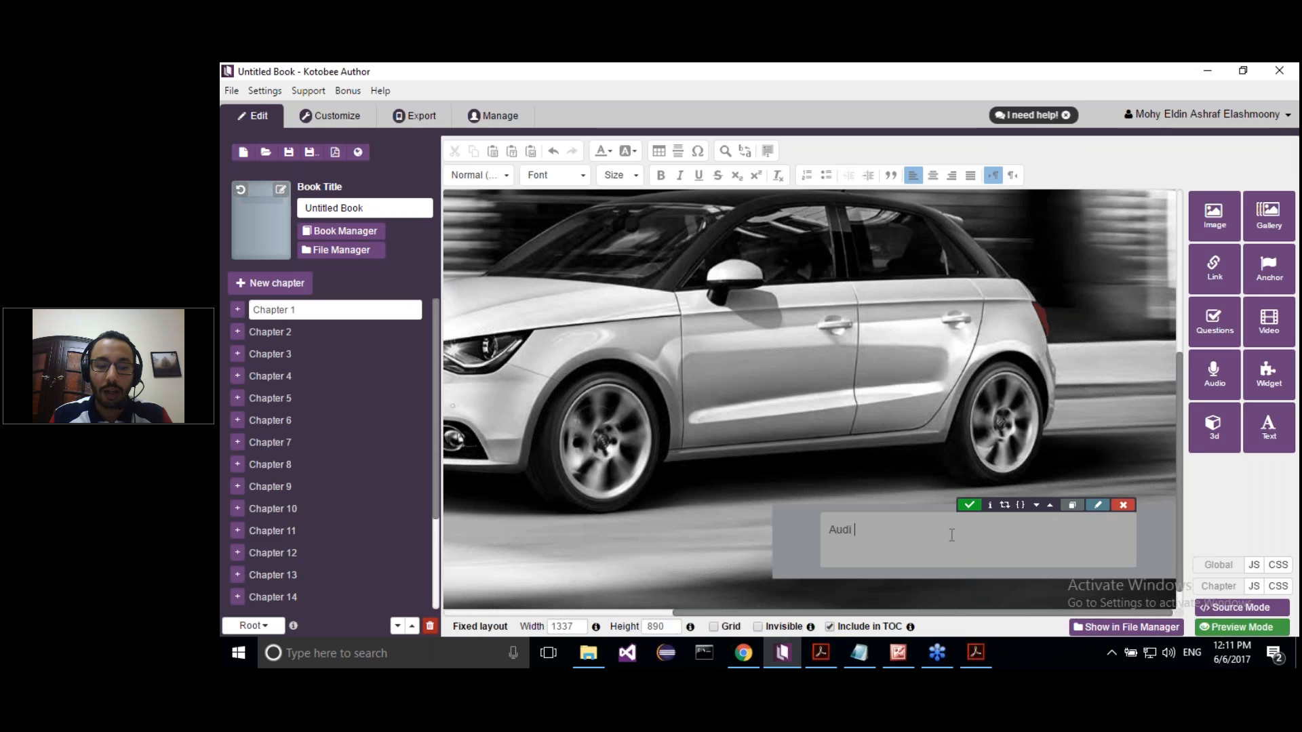
{"action": "type", "text": " A1 Car"}
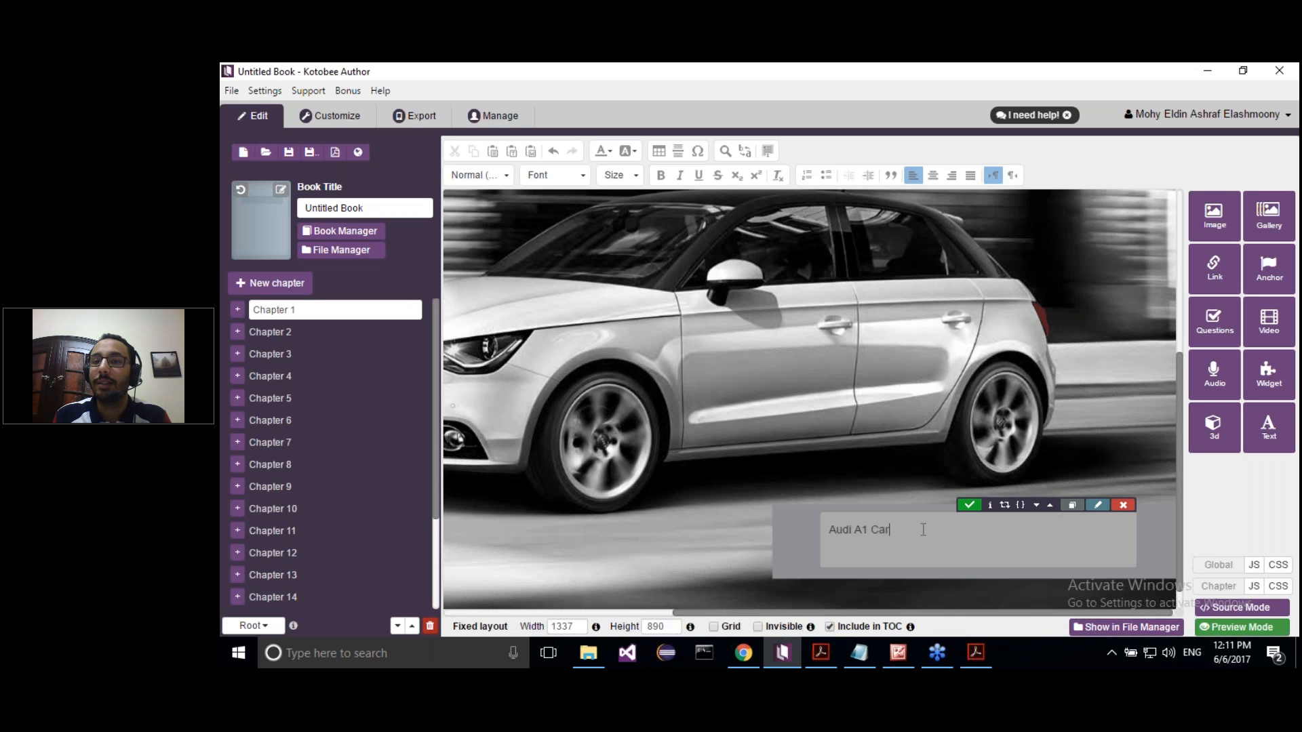
Start a link on the text "Audi A1 Car", review the available link types, and choose Popup message.
{"action": "left_click_drag", "start_coordinate": [889, 530], "coordinate": [830, 529]}
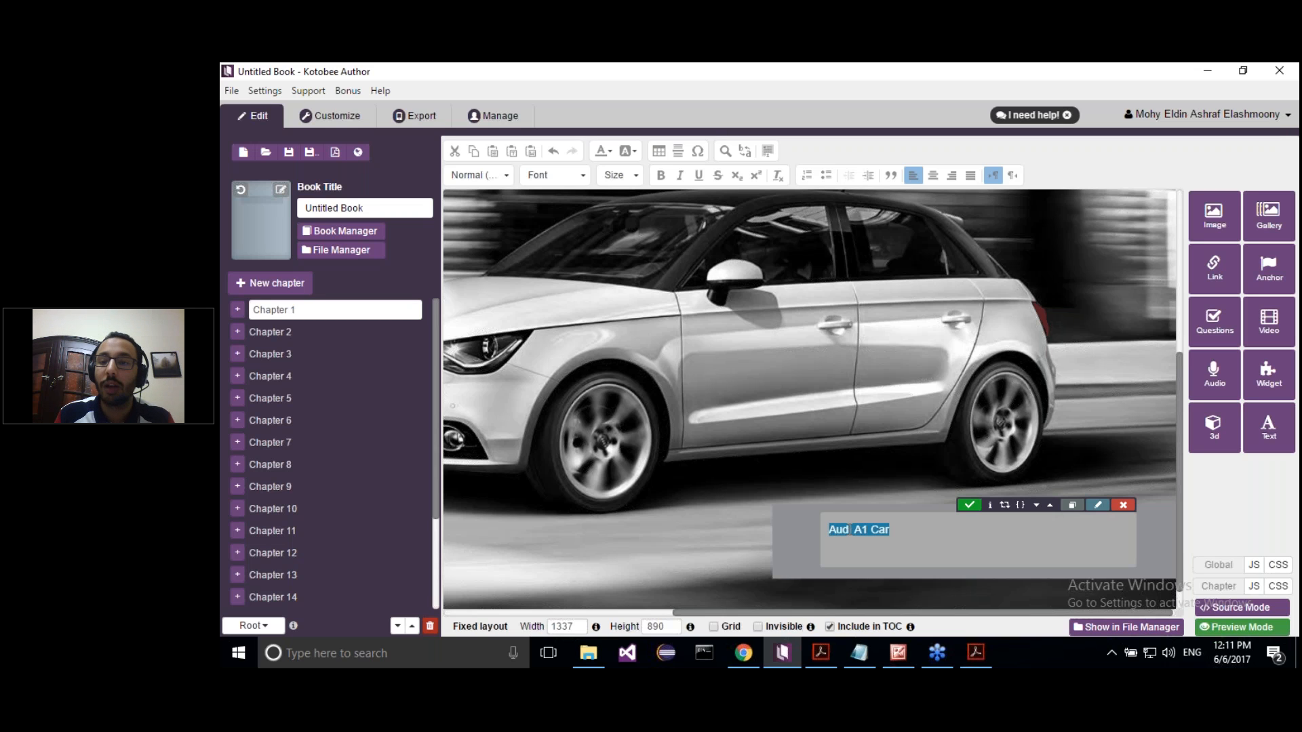
{"action": "left_click", "coordinate": [1198, 268]}
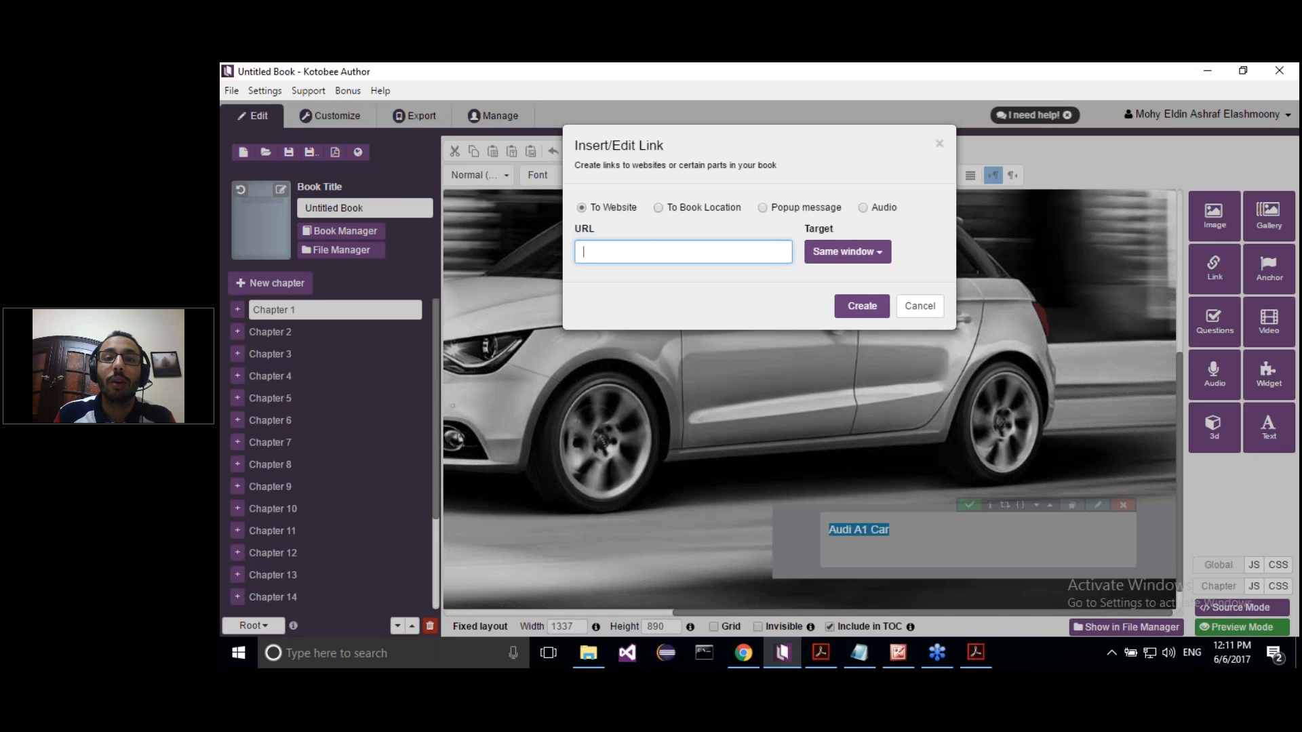
{"action": "left_click", "coordinate": [690, 216]}
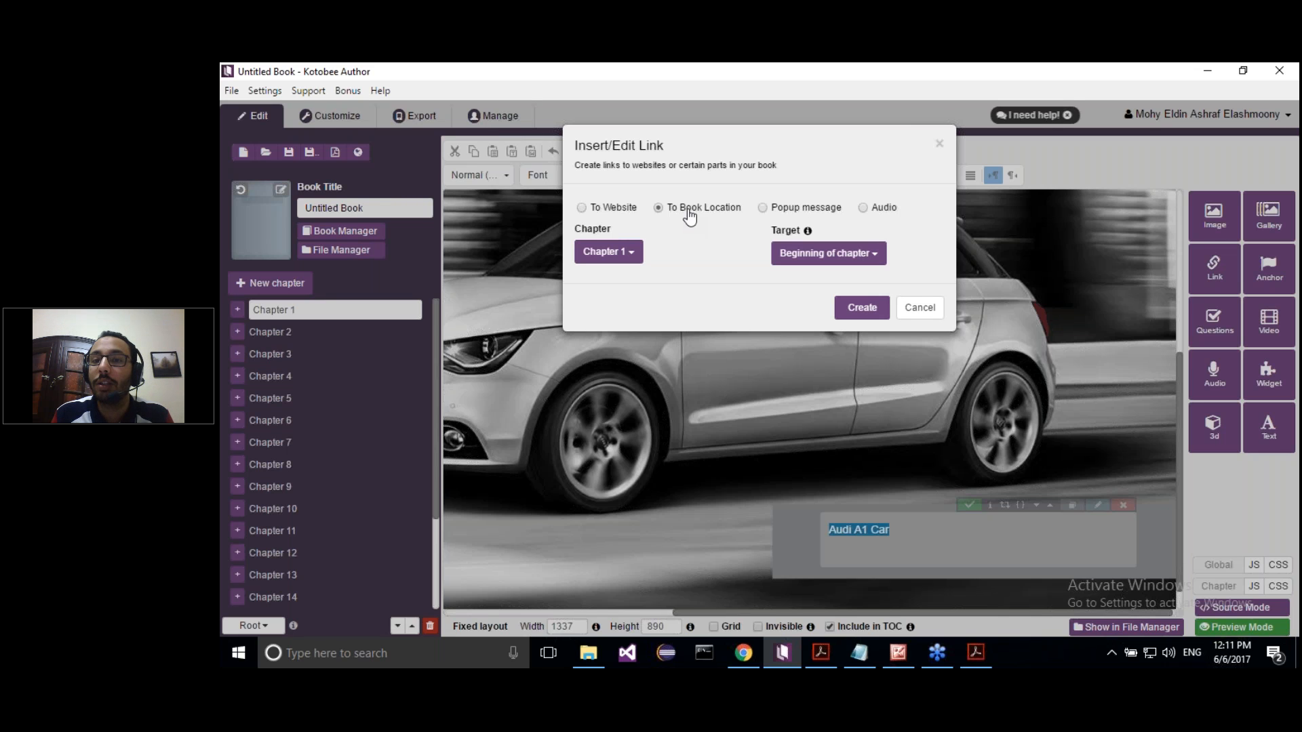
{"action": "left_click", "coordinate": [830, 212]}
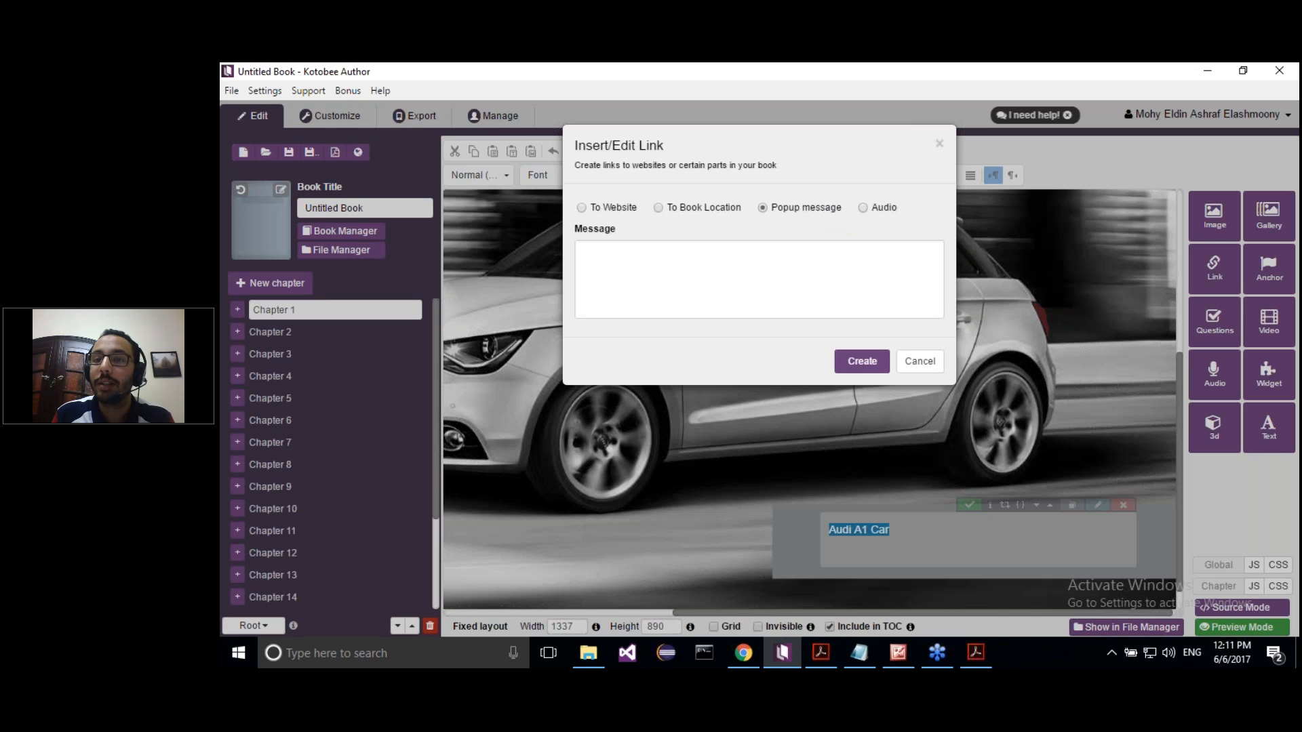
{"action": "left_click", "coordinate": [881, 208]}
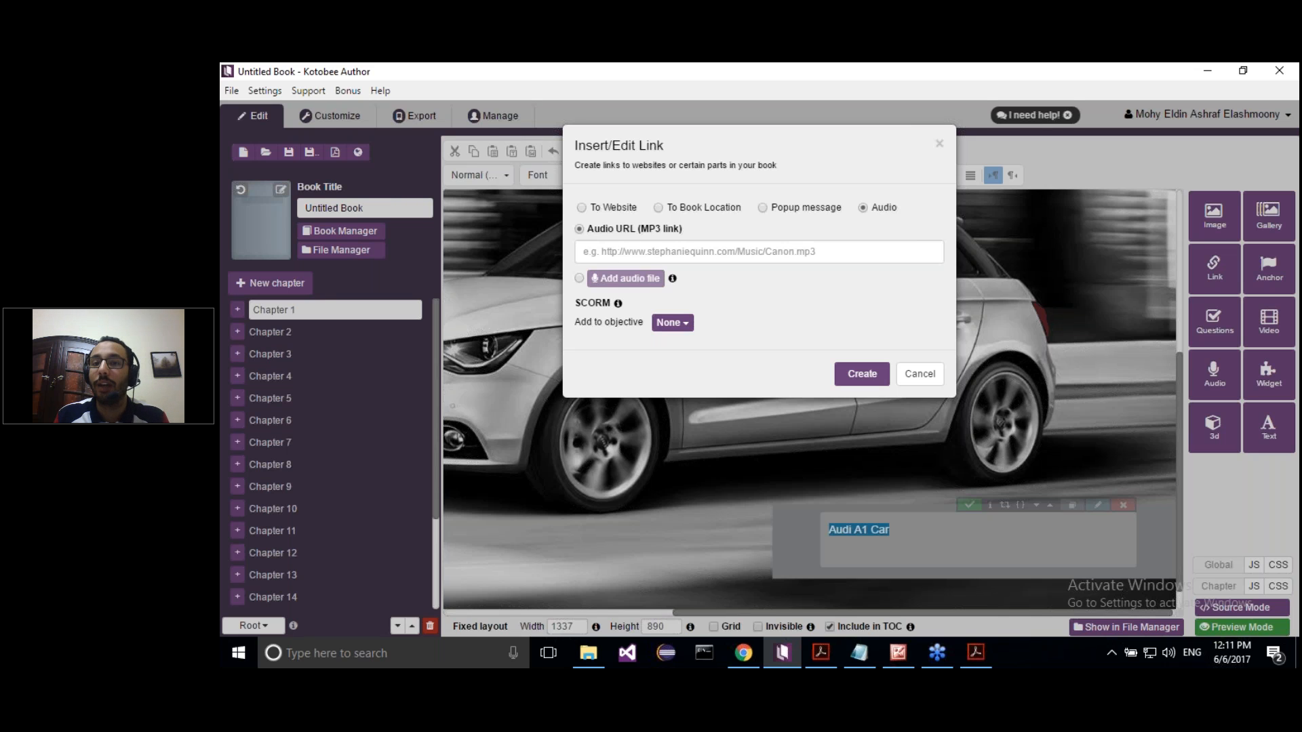
{"action": "left_click", "coordinate": [781, 212]}
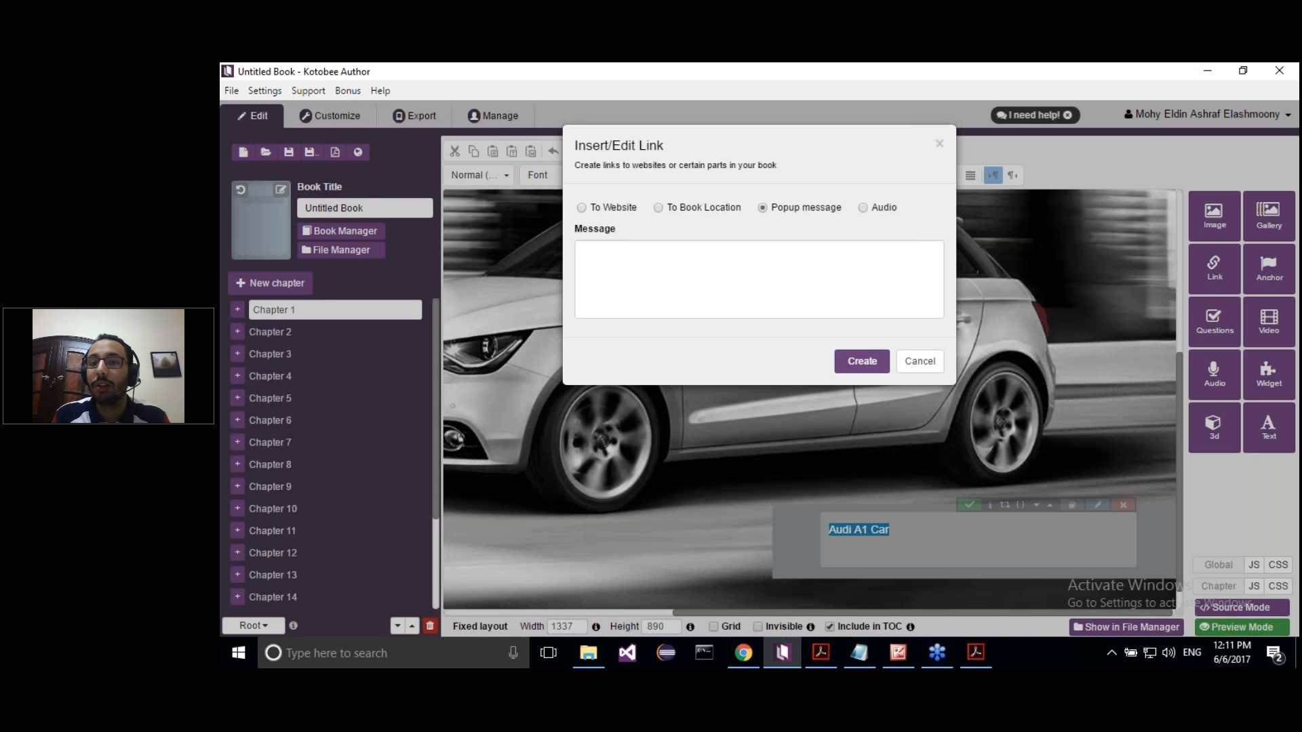
Copy the "Concentrated expression of a modern attitude to life" paragraph from the Notepad notes into the popup message and create the link.
{"action": "left_click", "coordinate": [698, 276]}
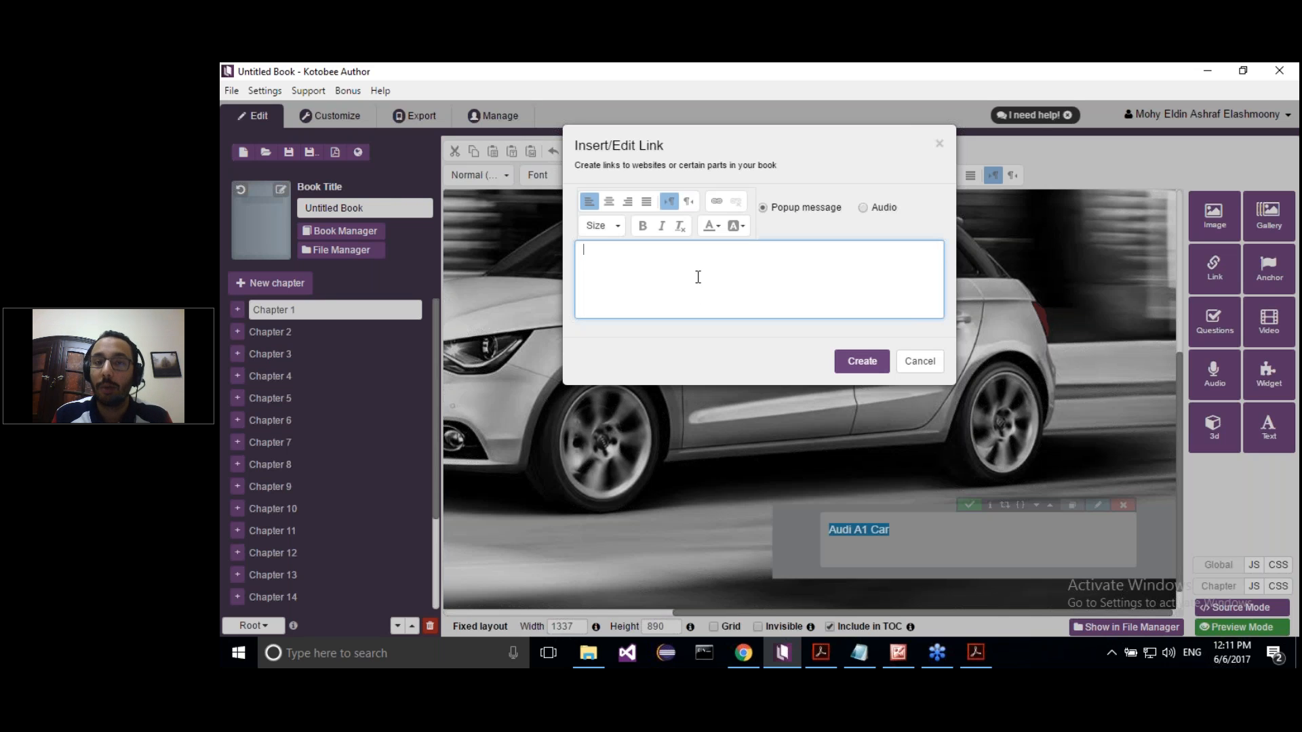
{"action": "left_click", "coordinate": [858, 653]}
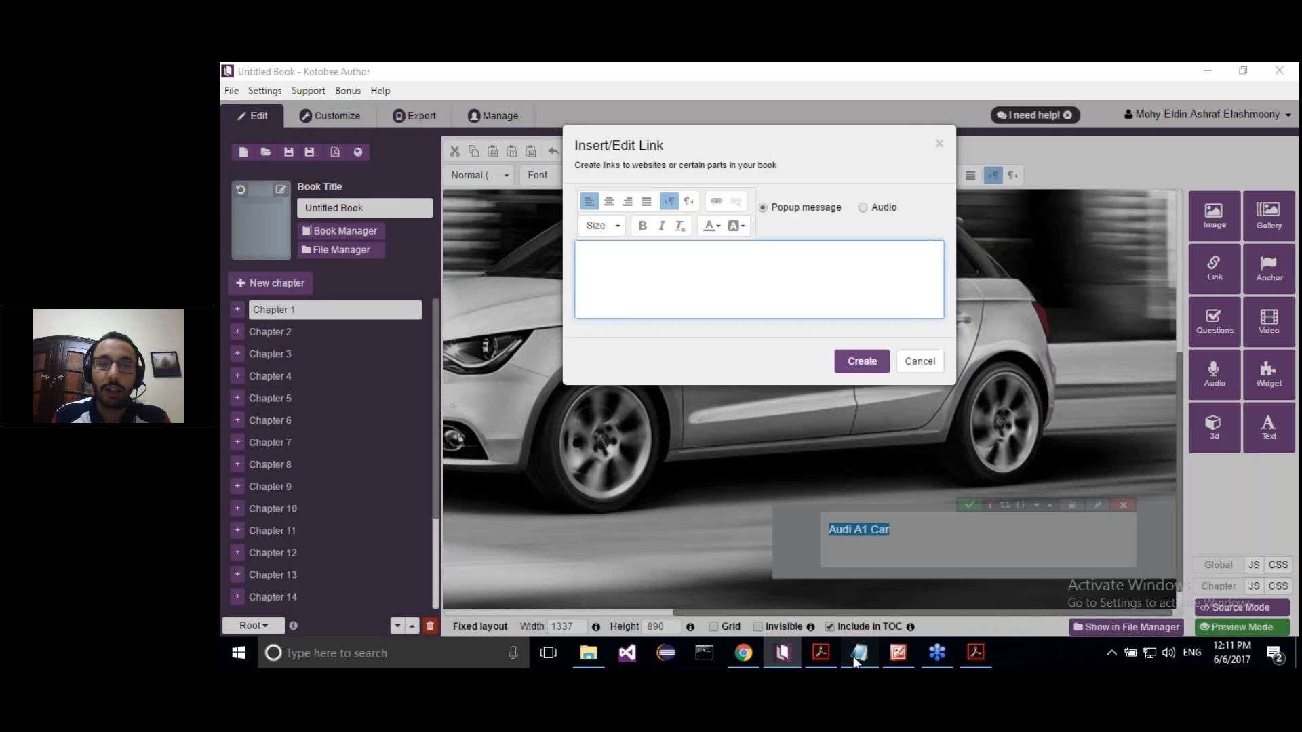
{"action": "left_click_drag", "start_coordinate": [342, 363], "coordinate": [1124, 364]}
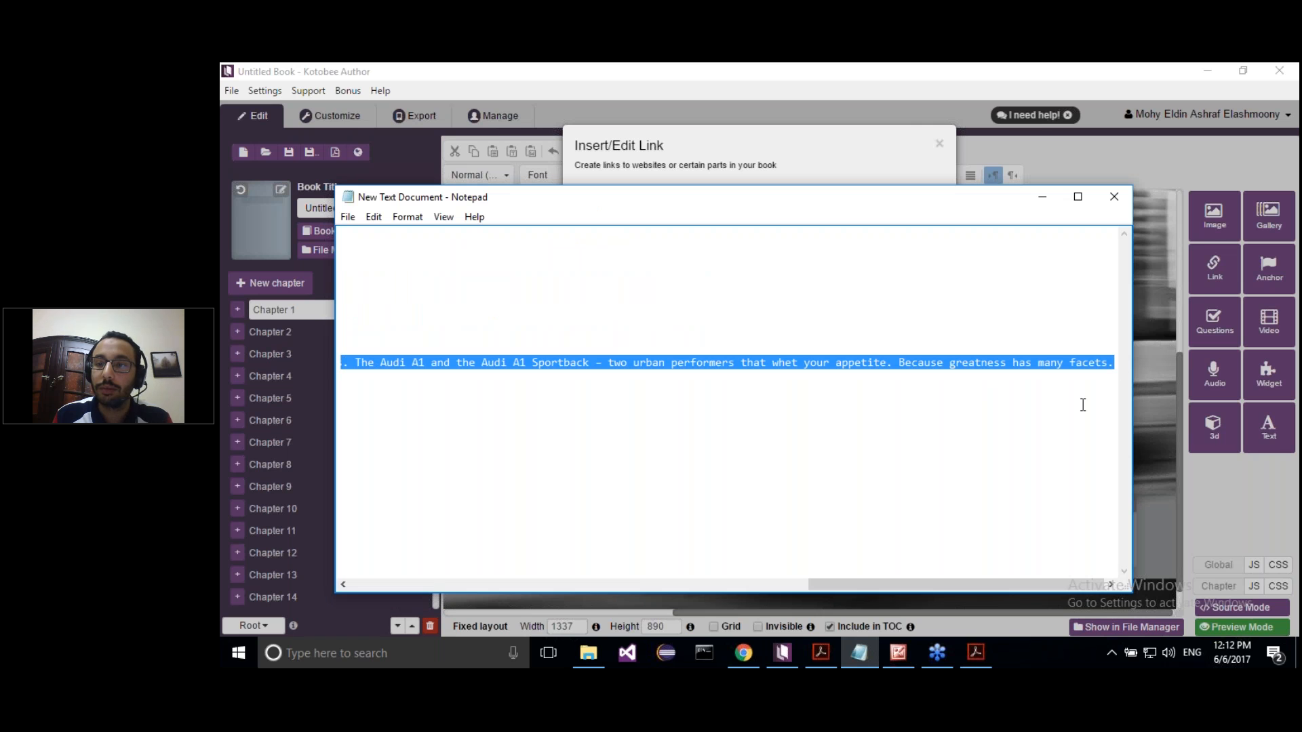
{"action": "left_click", "coordinate": [865, 163]}
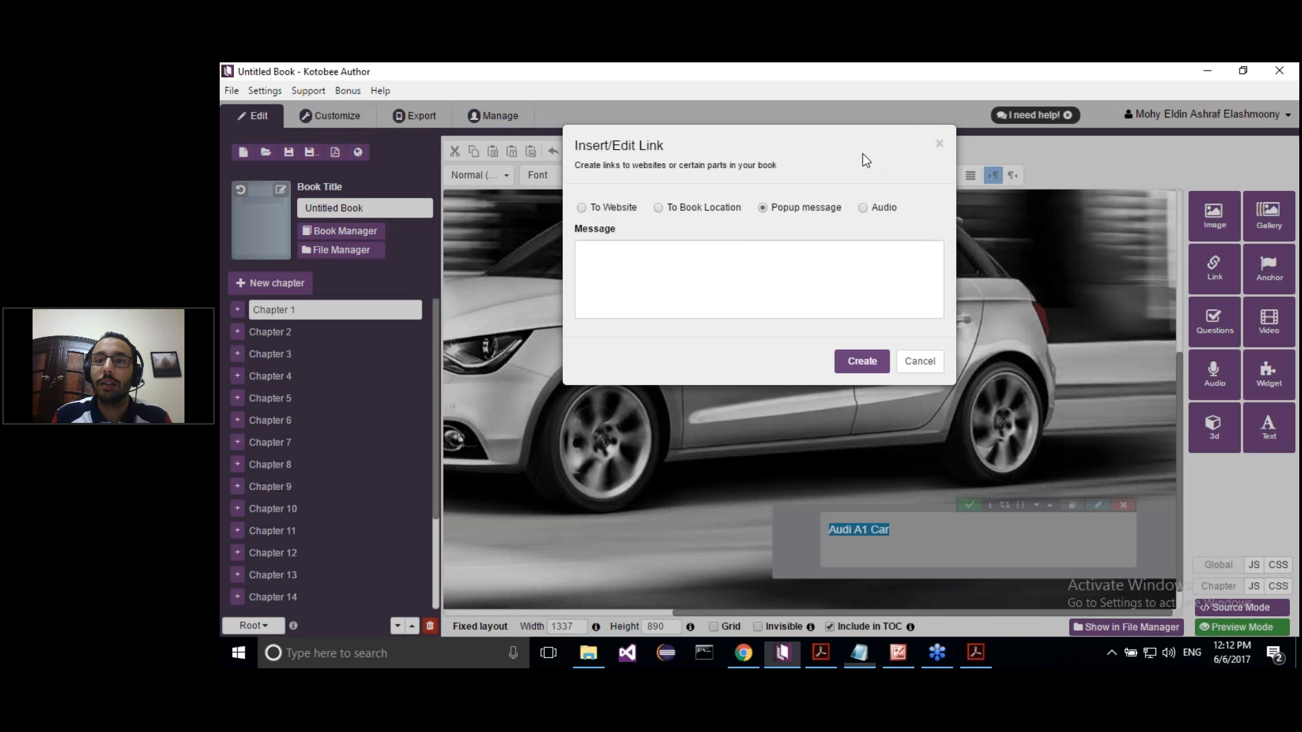
{"action": "left_click", "coordinate": [760, 260]}
{"action": "type", "text": "Concentrated expression of a modern attitude to life. Custom options. Convincing performance. Always fascinating. Also equipped with efficient technologies and modern communication solutions. The Audi A1 and the Audi A1 Sportback – two urban performers that whet your appetite. Because greatness has many facets."}
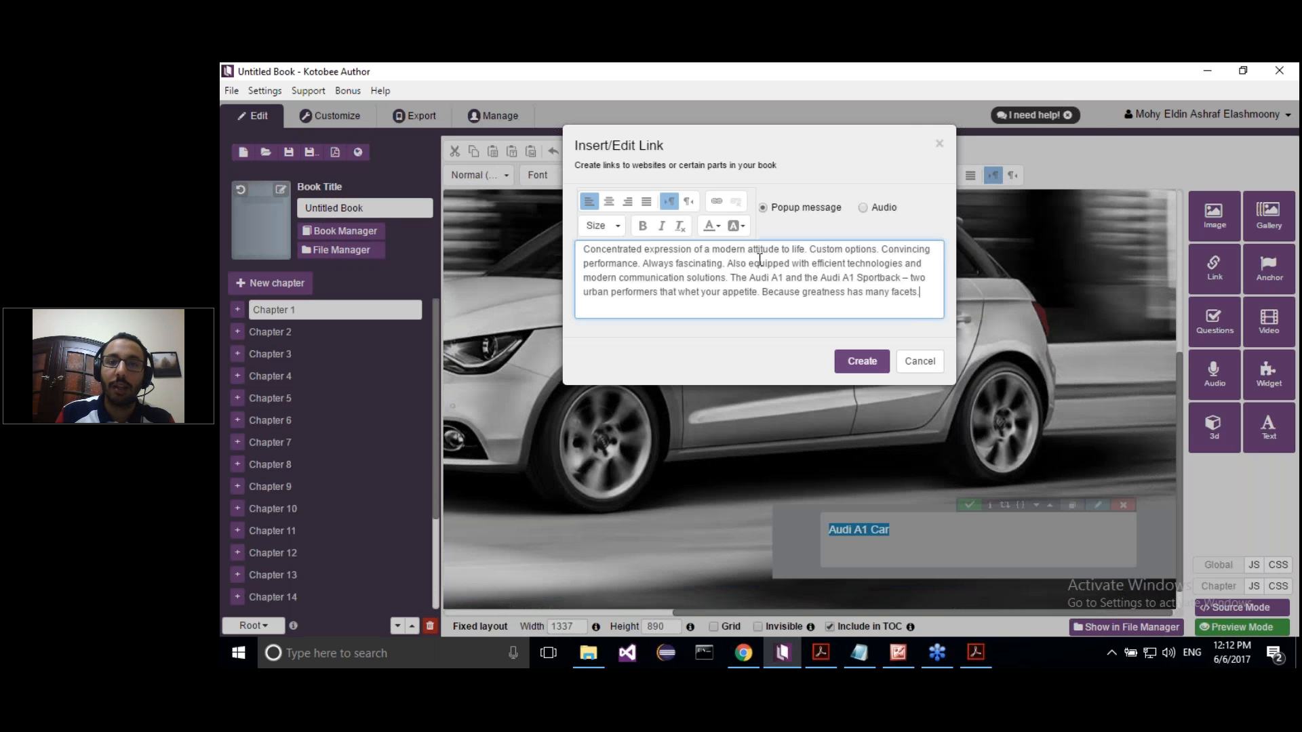
{"action": "left_click", "coordinate": [844, 359]}
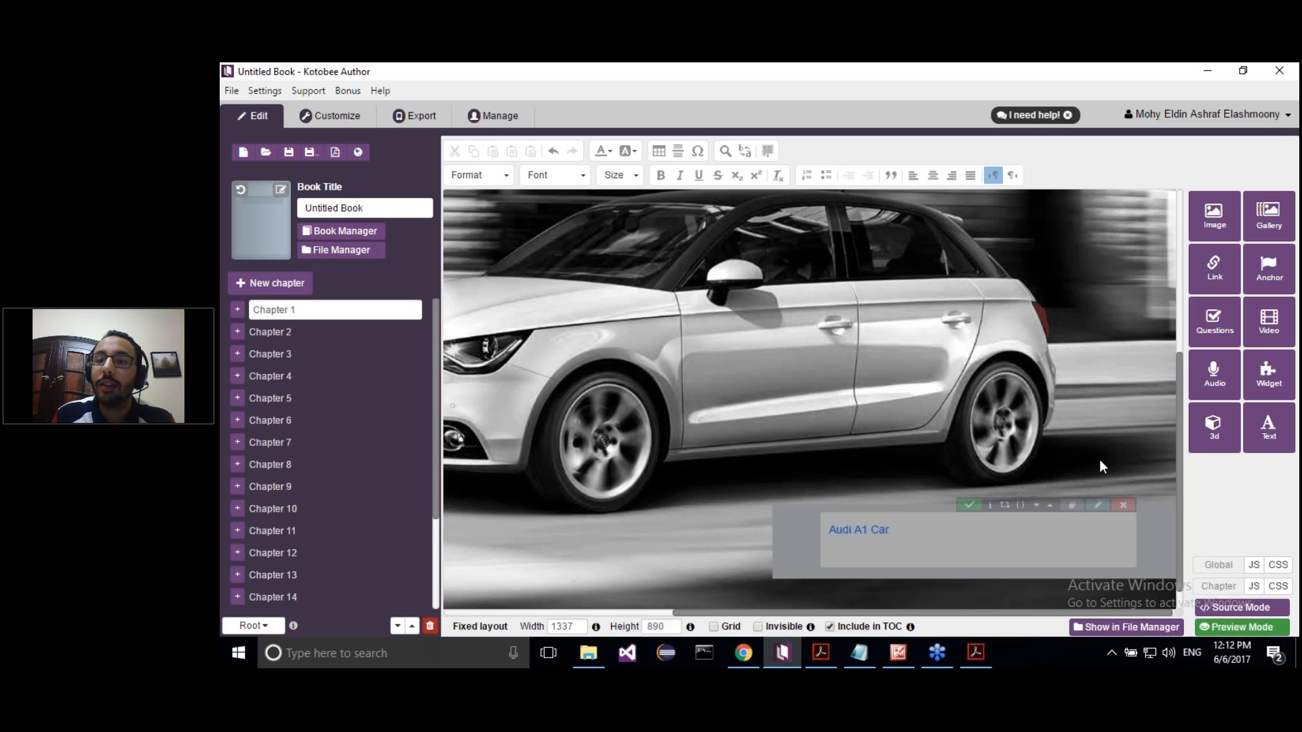
Preview Chapter 1, test the "Audi A1 Car" popup link, and return to editing.
{"action": "left_click", "coordinate": [1218, 626]}
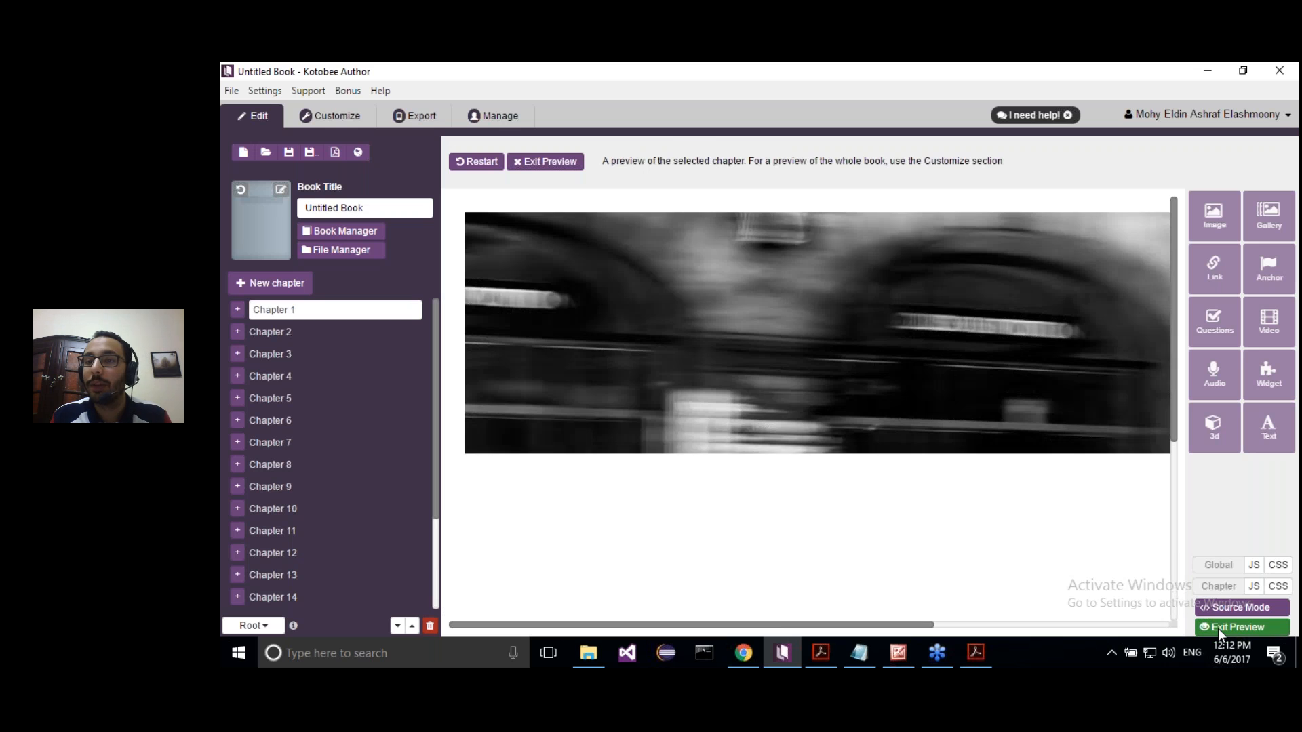
{"action": "left_click_drag", "start_coordinate": [1175, 271], "coordinate": [1174, 453]}
{"action": "left_click_drag", "start_coordinate": [846, 623], "coordinate": [1008, 622]}
{"action": "left_click", "coordinate": [962, 521]}
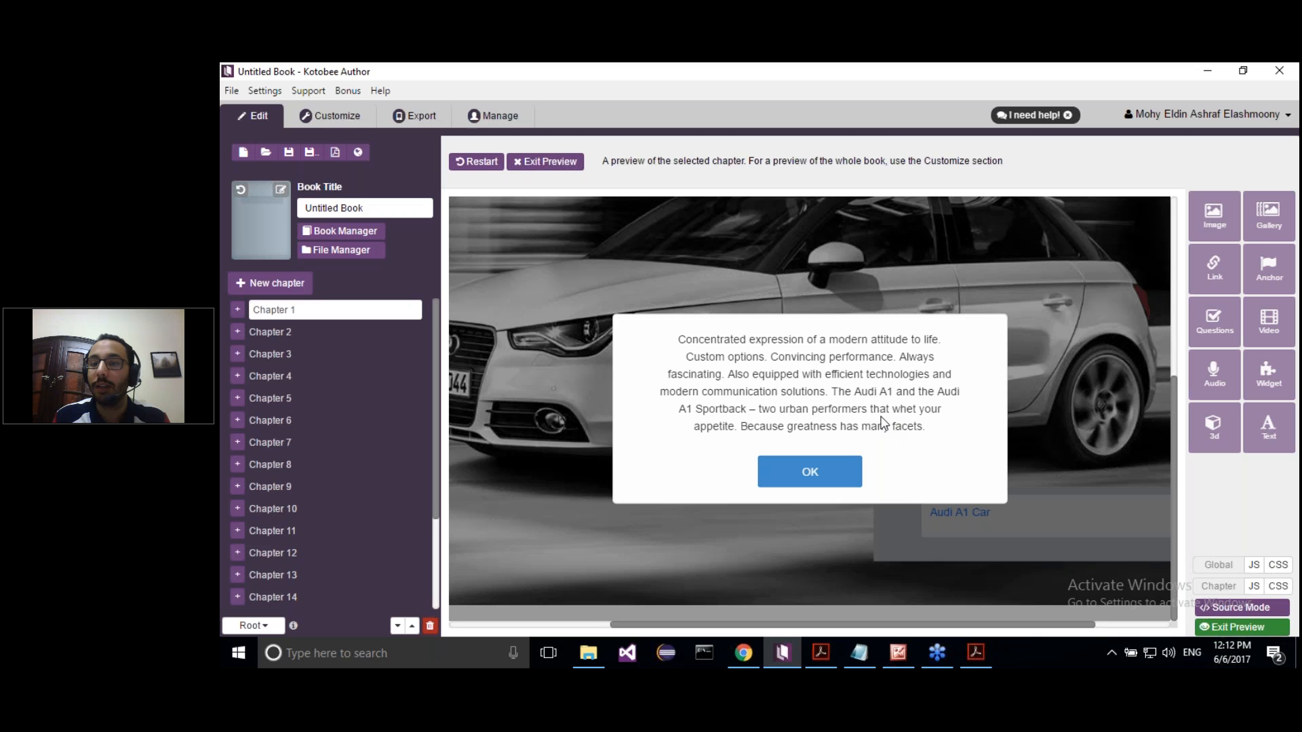
{"action": "left_click", "coordinate": [804, 475]}
{"action": "left_click", "coordinate": [549, 162]}
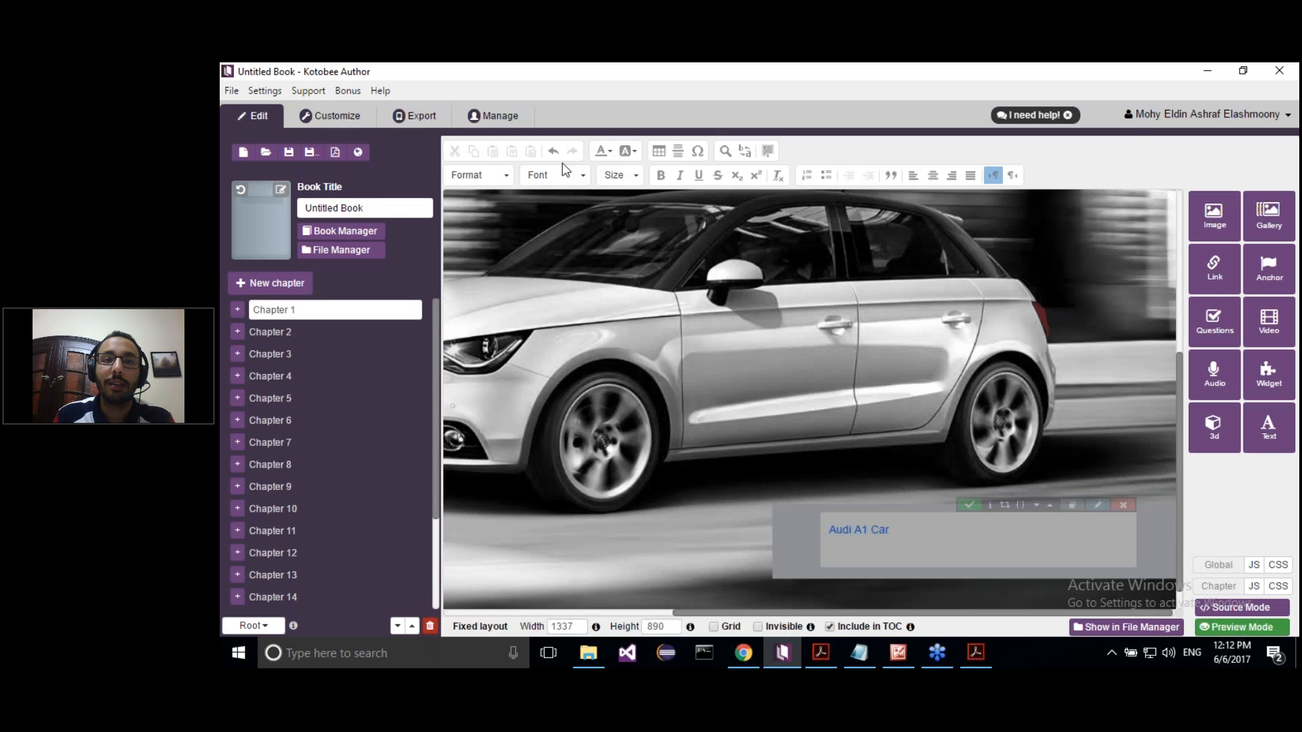
Delete the blank Chapter 2 from the book.
{"action": "left_click", "coordinate": [343, 332]}
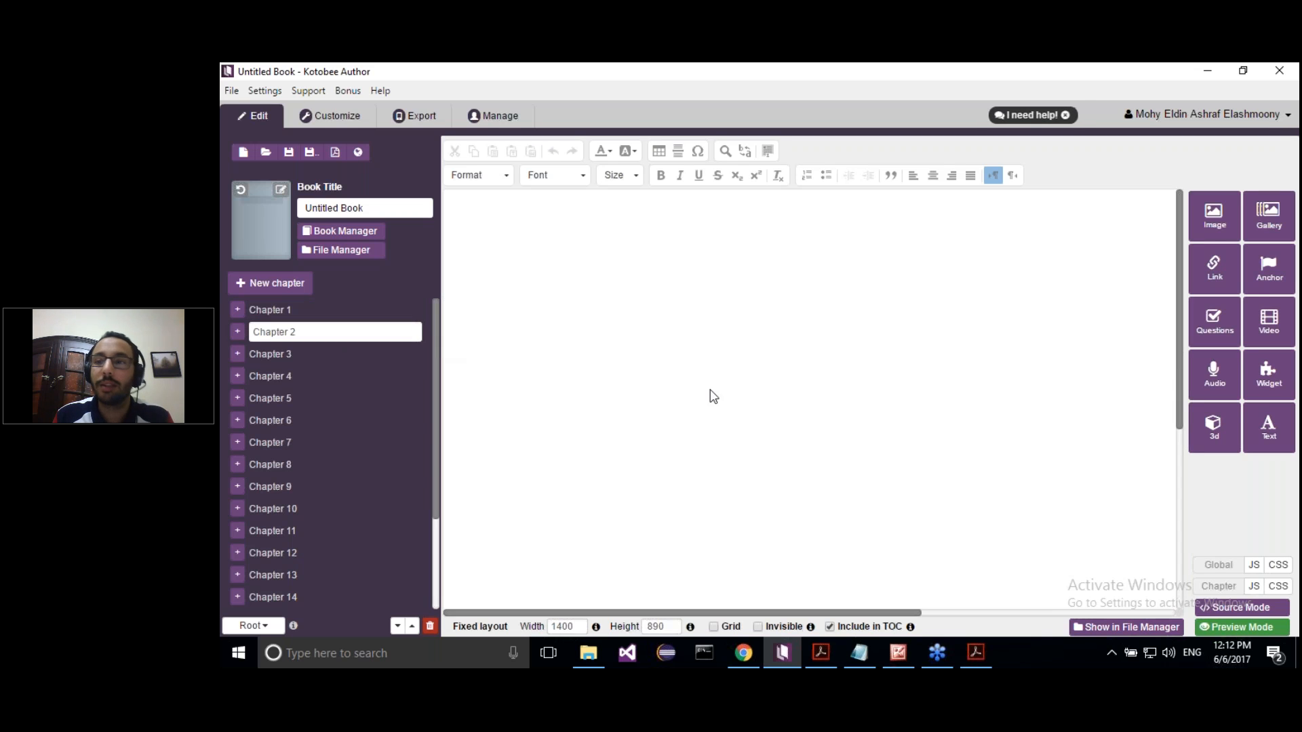
{"action": "left_click", "coordinate": [431, 624]}
{"action": "left_click", "coordinate": [861, 253]}
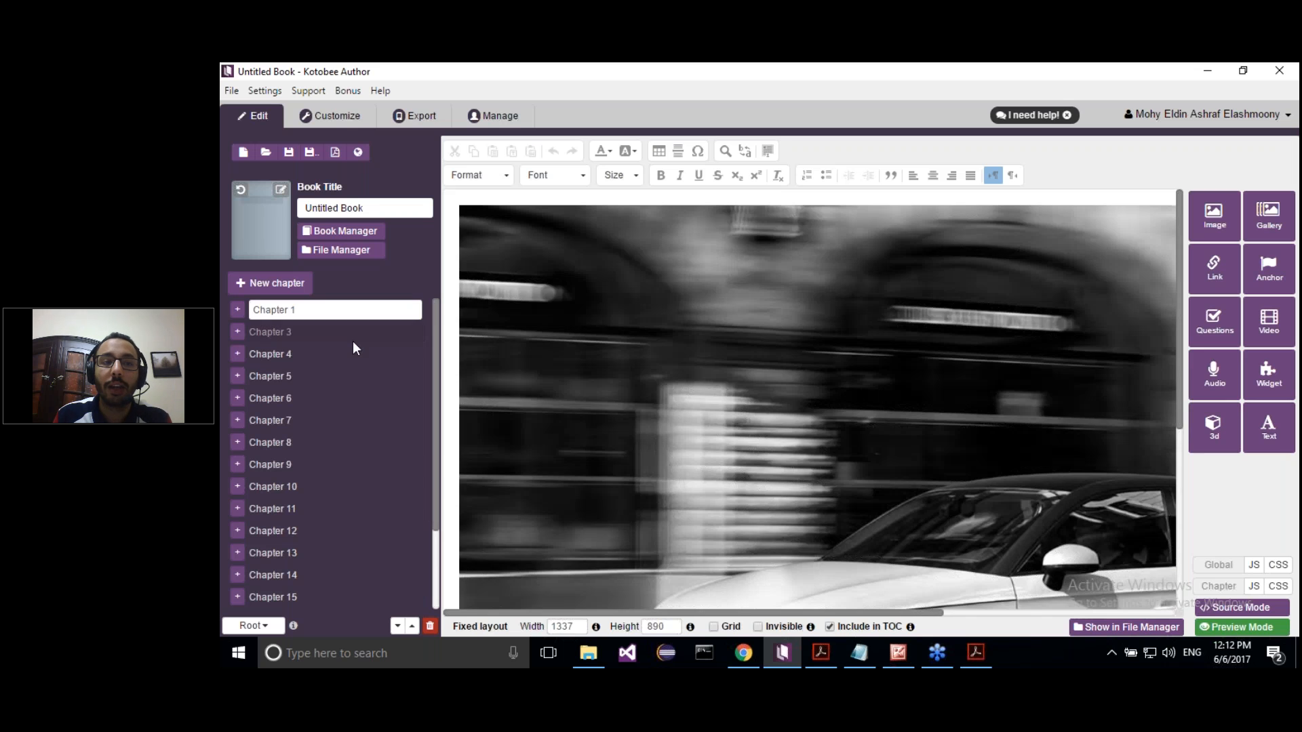
Review Chapters 3 and 4, and compare Chapter 4's car page with the original in a1.pdf in Adobe Acrobat Pro.
{"action": "left_click", "coordinate": [352, 339]}
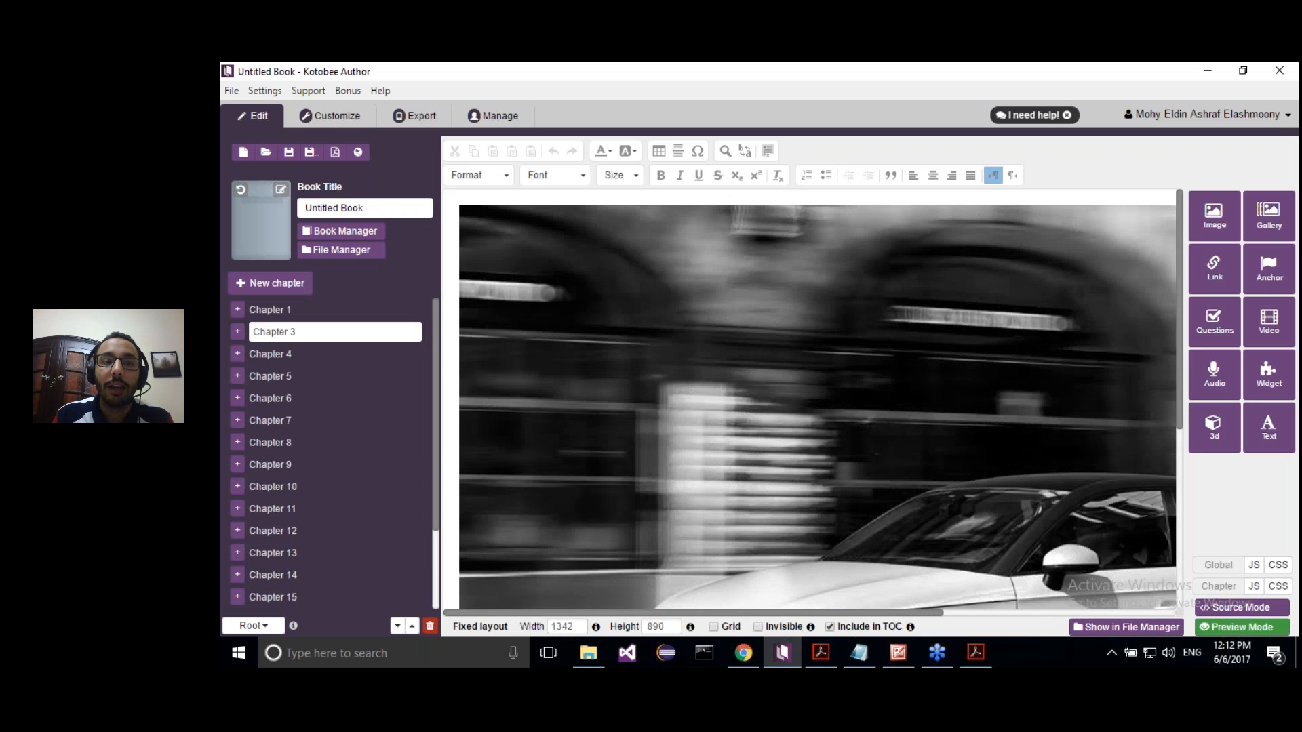
{"action": "left_click", "coordinate": [343, 355]}
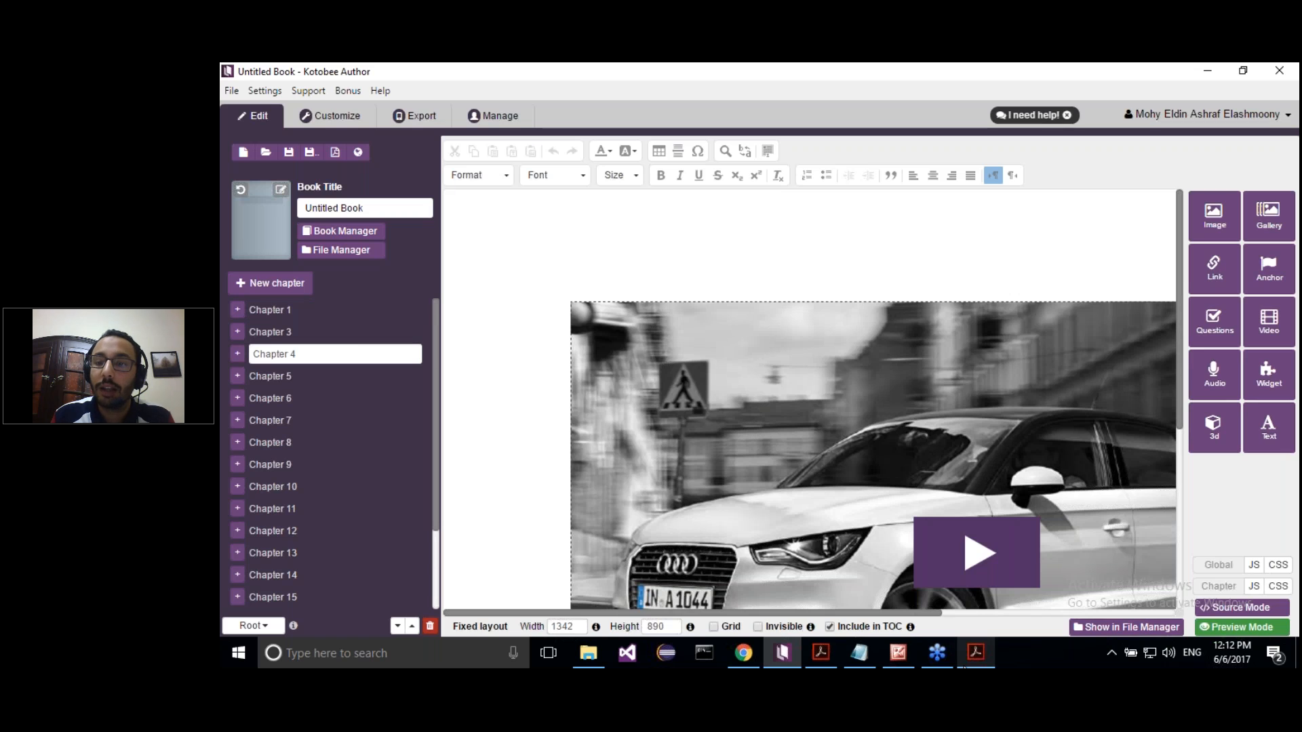
{"action": "left_click", "coordinate": [973, 661]}
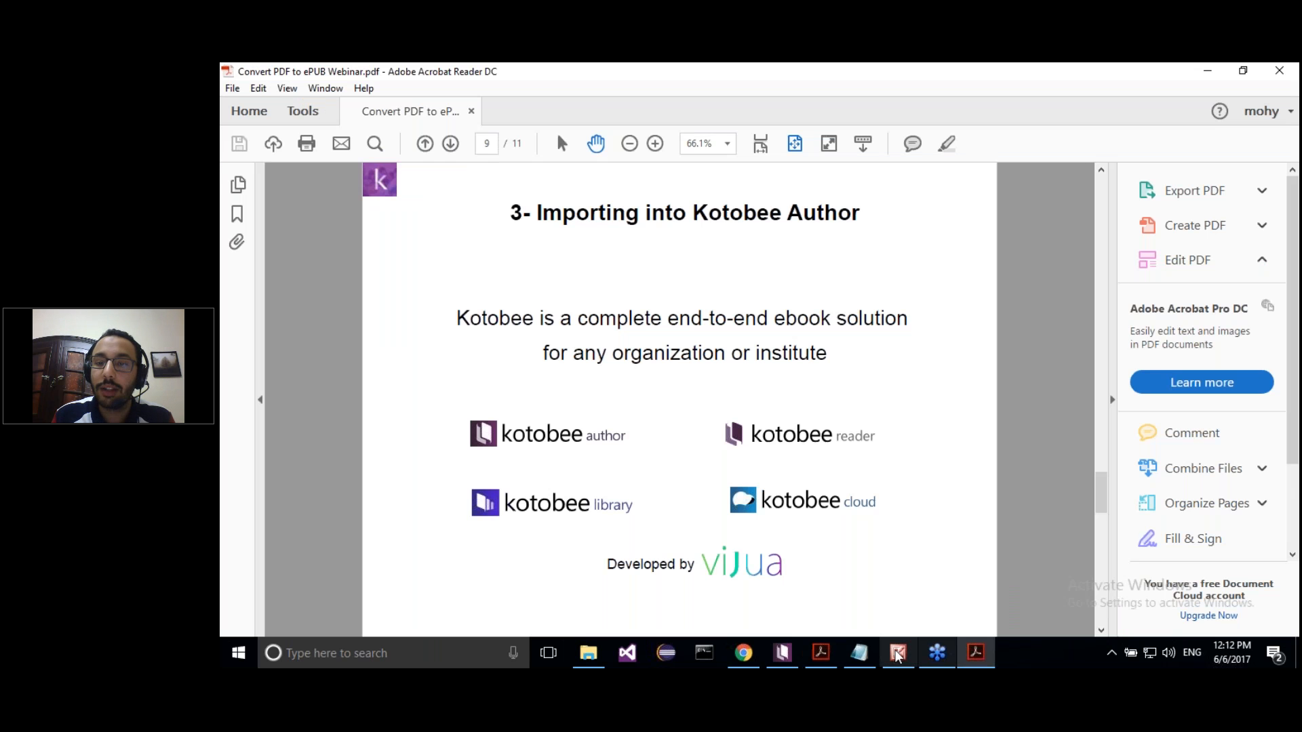
{"action": "left_click", "coordinate": [820, 652]}
{"action": "scroll", "coordinate": [1015, 404], "scroll_direction": "up", "scroll_amount": 11}
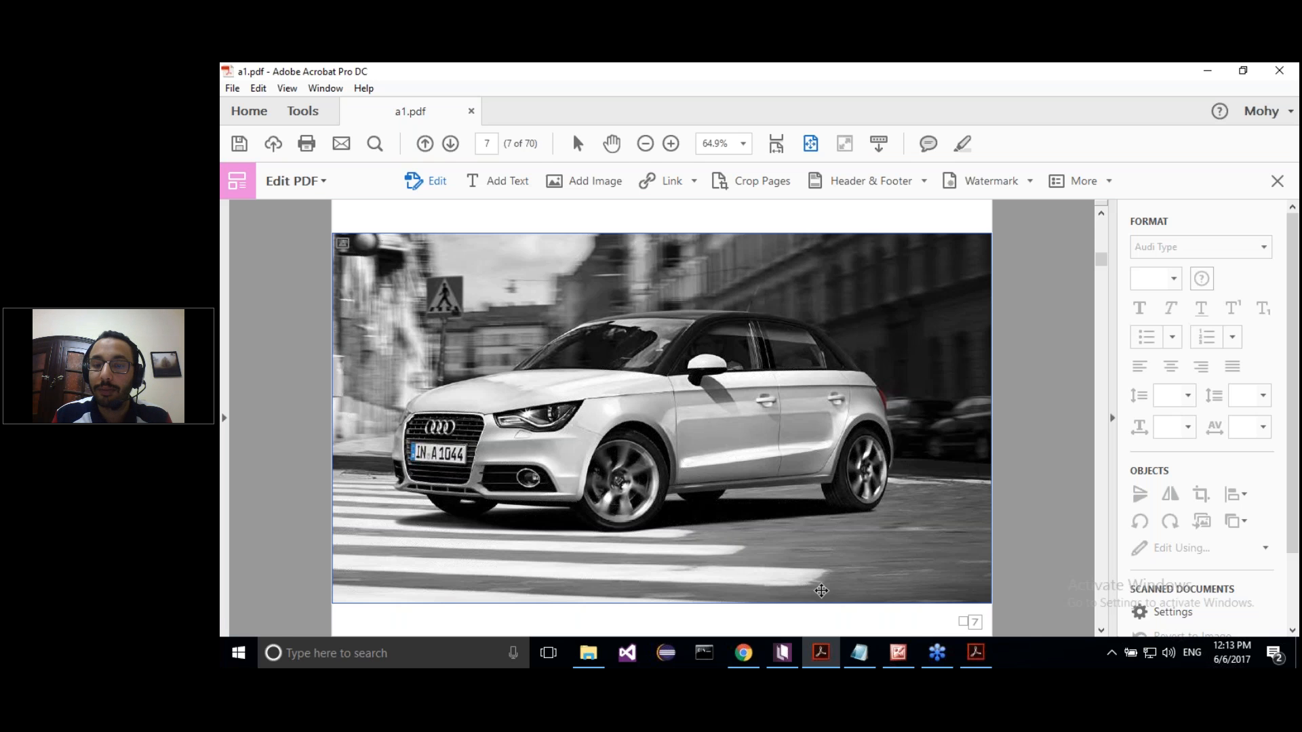
{"action": "left_click", "coordinate": [785, 657]}
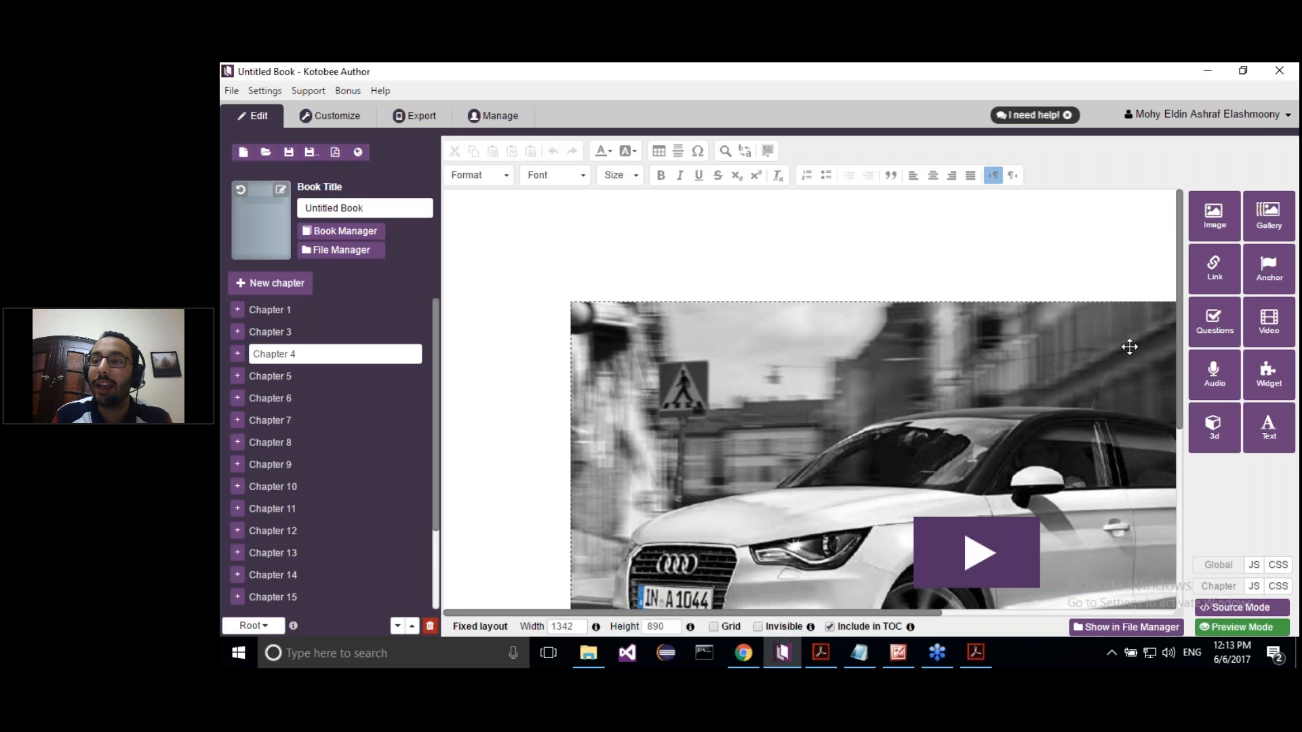
{"action": "scroll", "coordinate": [1174, 350], "scroll_direction": "down", "scroll_amount": 2}
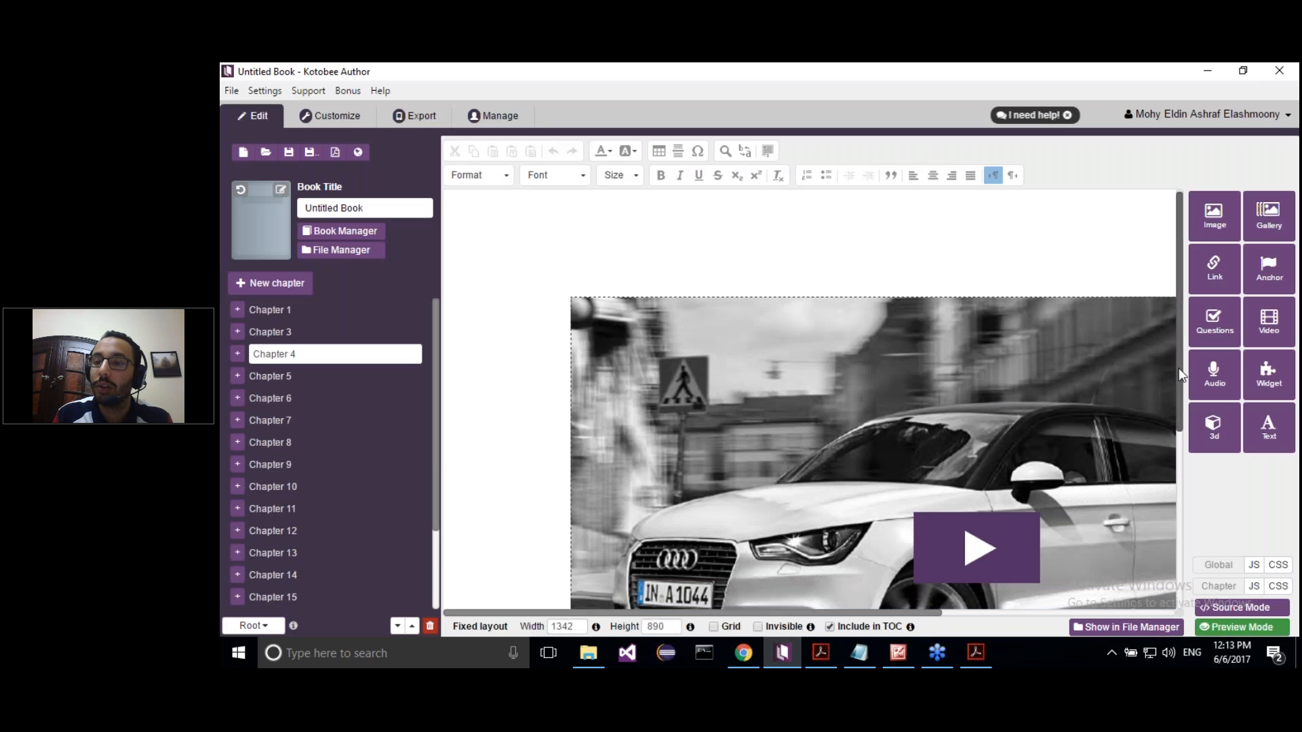
{"action": "left_click_drag", "start_coordinate": [1187, 407], "coordinate": [1188, 366]}
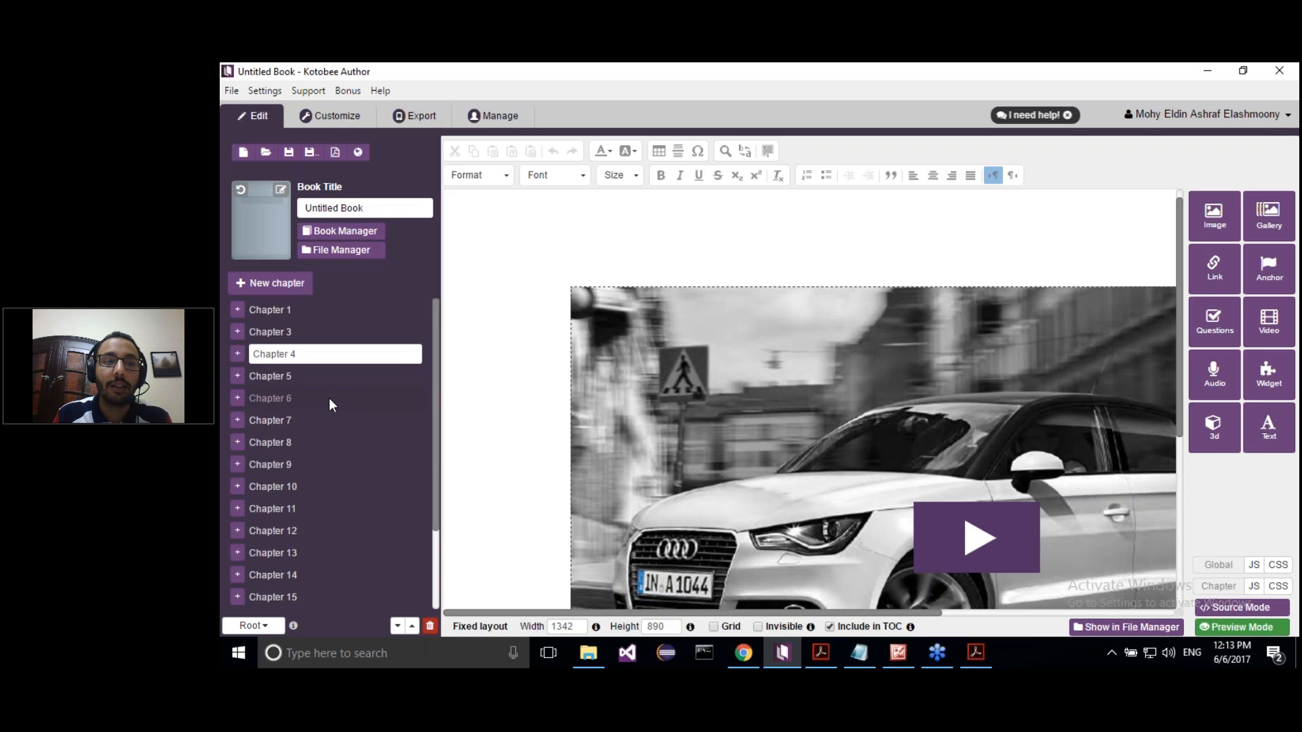
Look through Chapters 7 to 9, and start inserting a video in Chapter 10 beside the Engines text.
{"action": "left_click", "coordinate": [328, 418]}
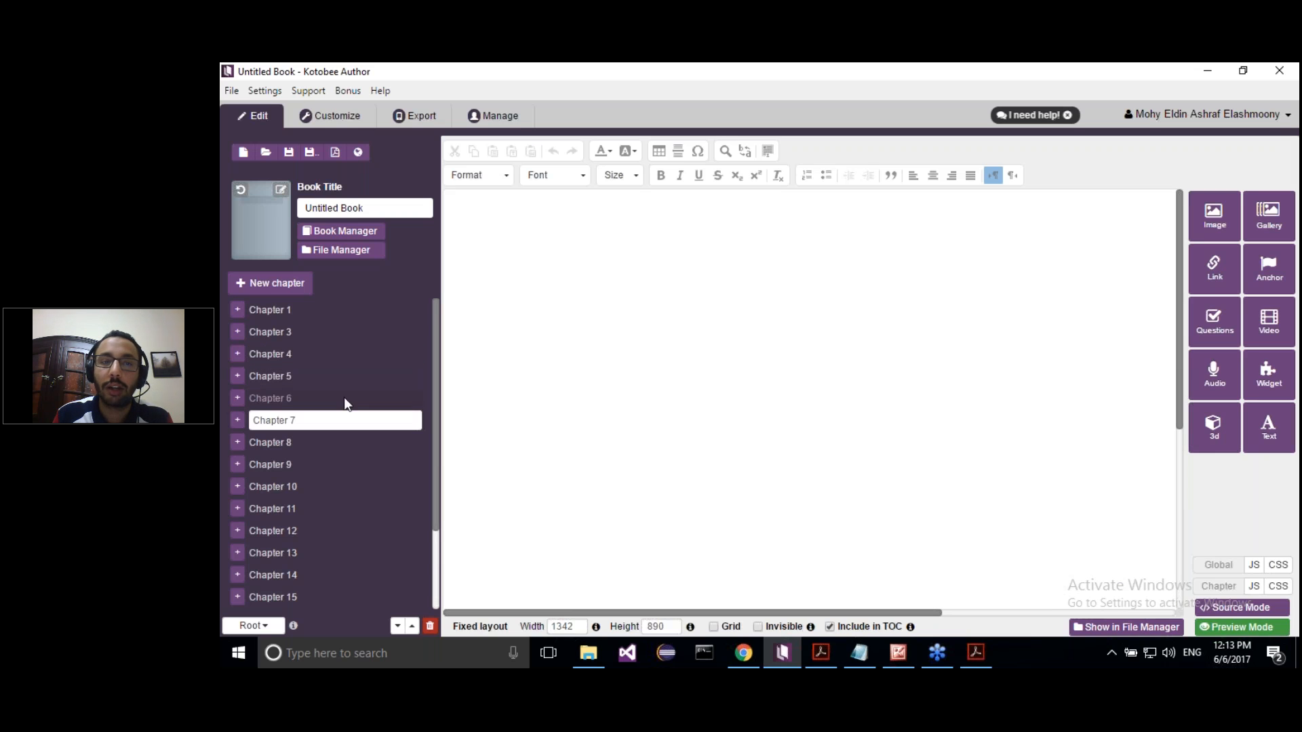
{"action": "left_click", "coordinate": [333, 441]}
{"action": "left_click", "coordinate": [336, 466]}
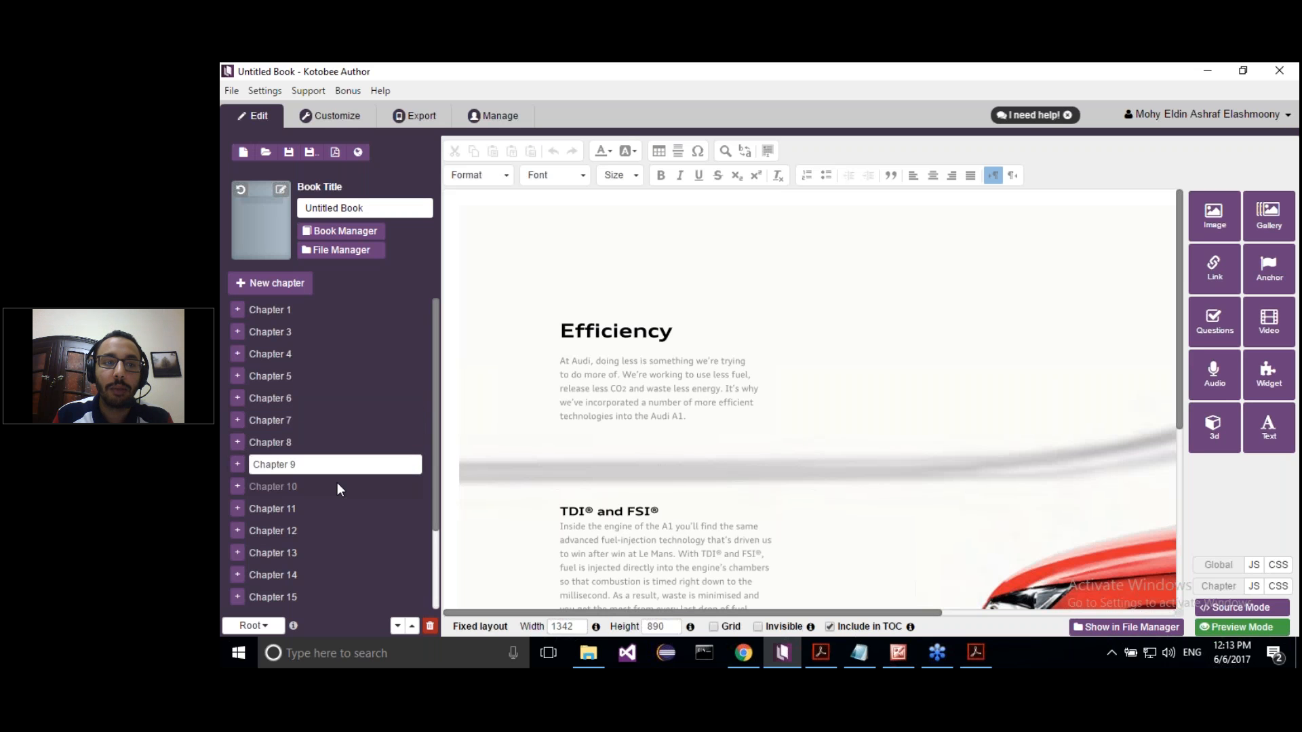
{"action": "left_click", "coordinate": [337, 483]}
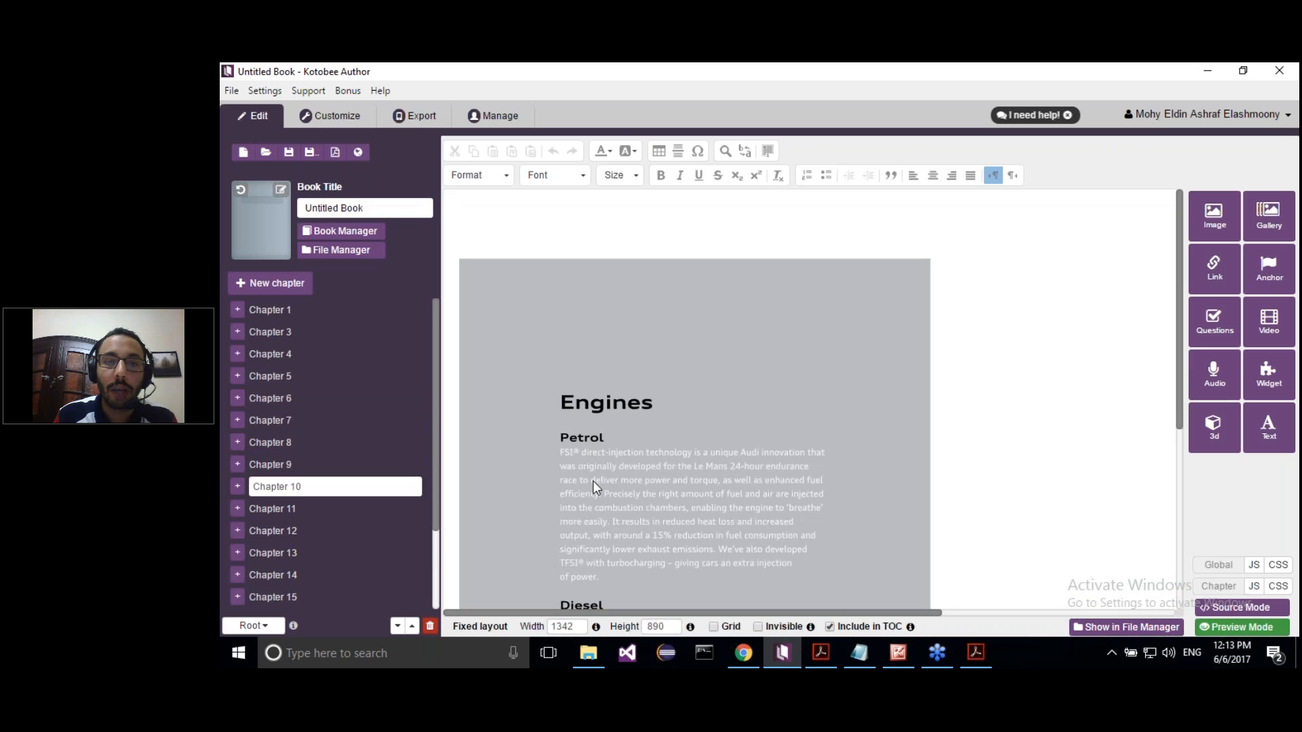
{"action": "left_click_drag", "start_coordinate": [844, 613], "coordinate": [1048, 623]}
{"action": "left_click_drag", "start_coordinate": [1181, 395], "coordinate": [1181, 494]}
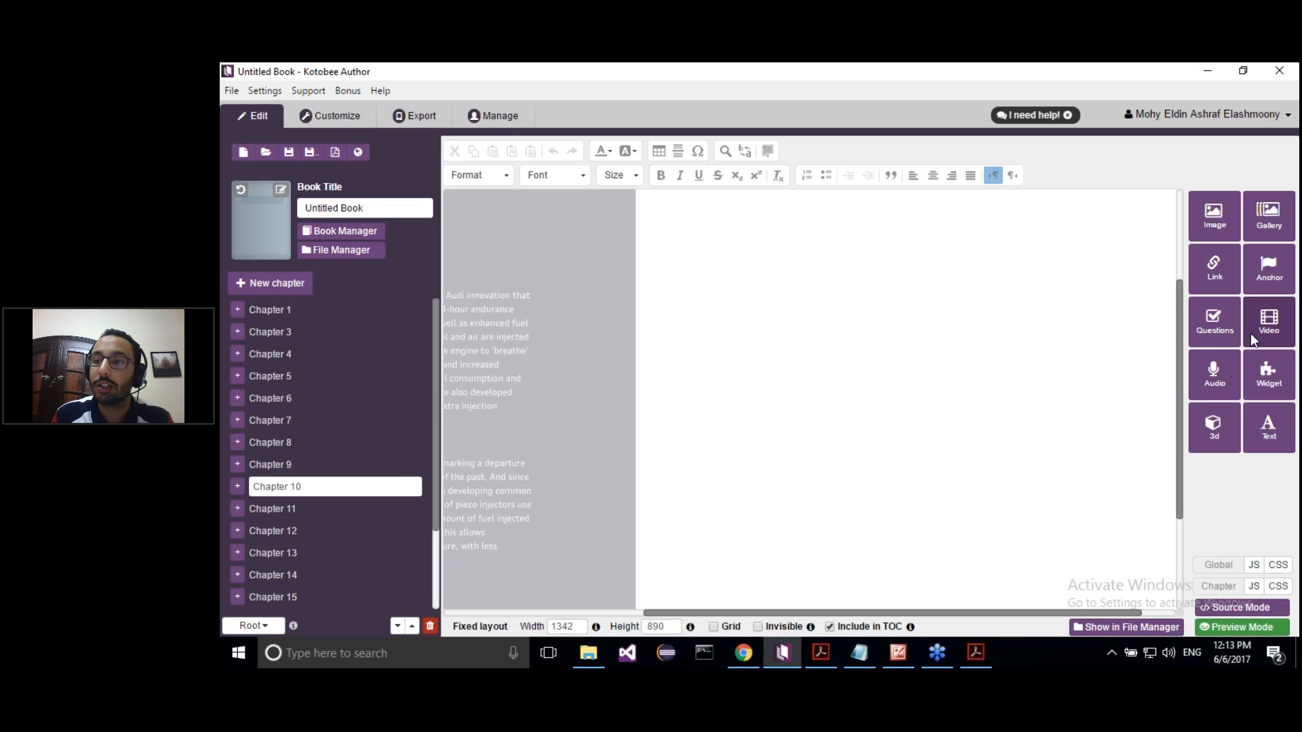
{"action": "left_click", "coordinate": [1251, 335]}
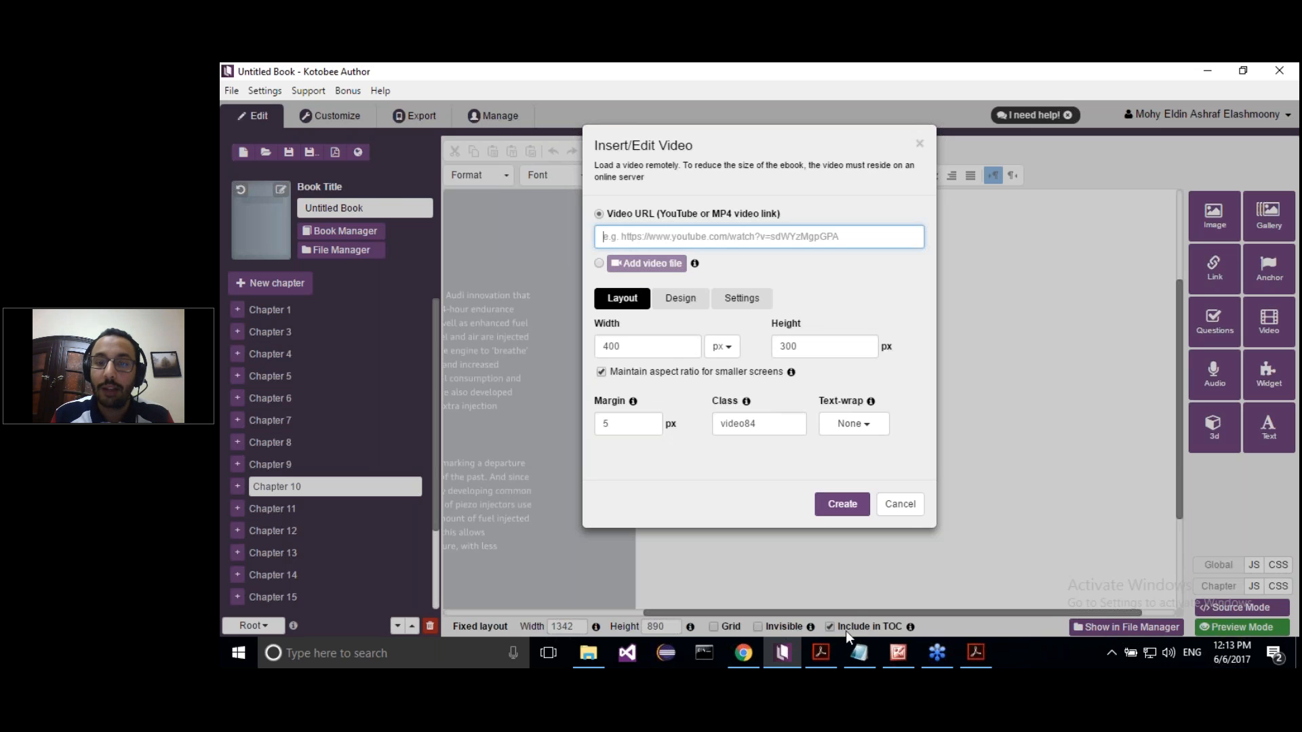
{"action": "left_click", "coordinate": [857, 655]}
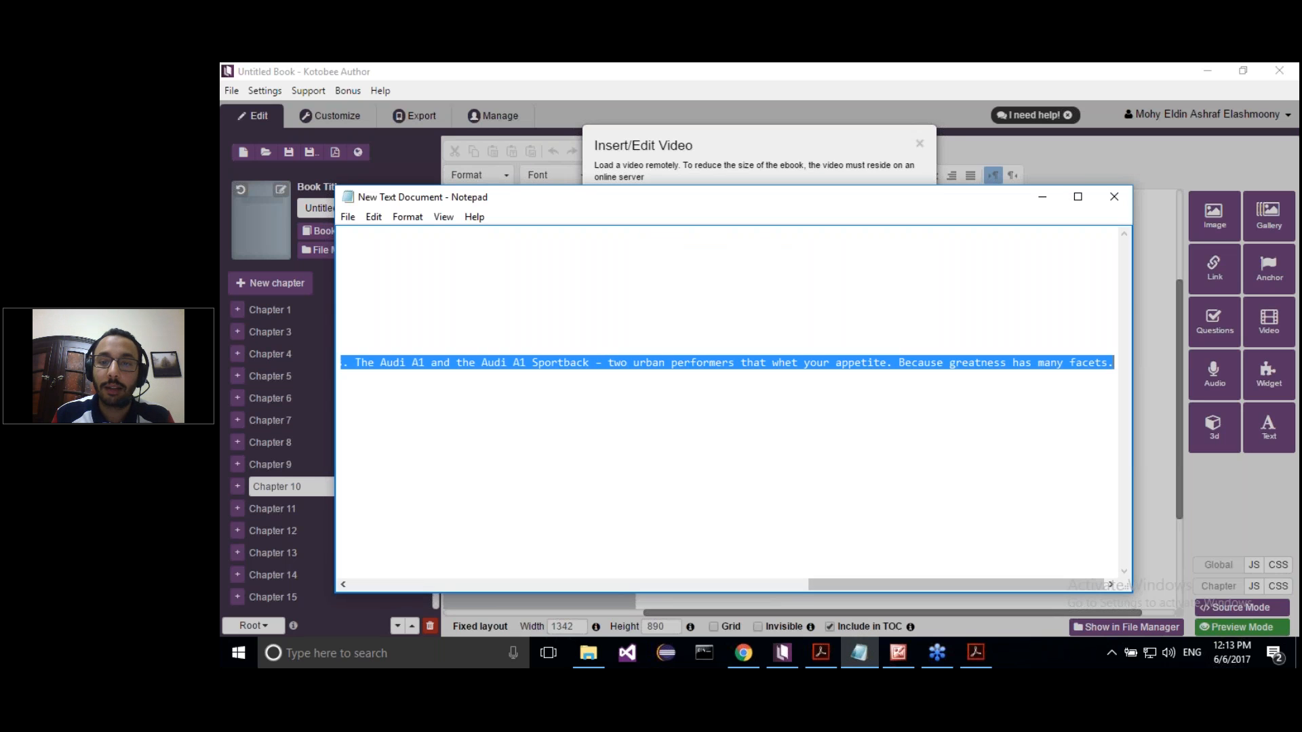
{"action": "left_click_drag", "start_coordinate": [815, 586], "coordinate": [356, 584]}
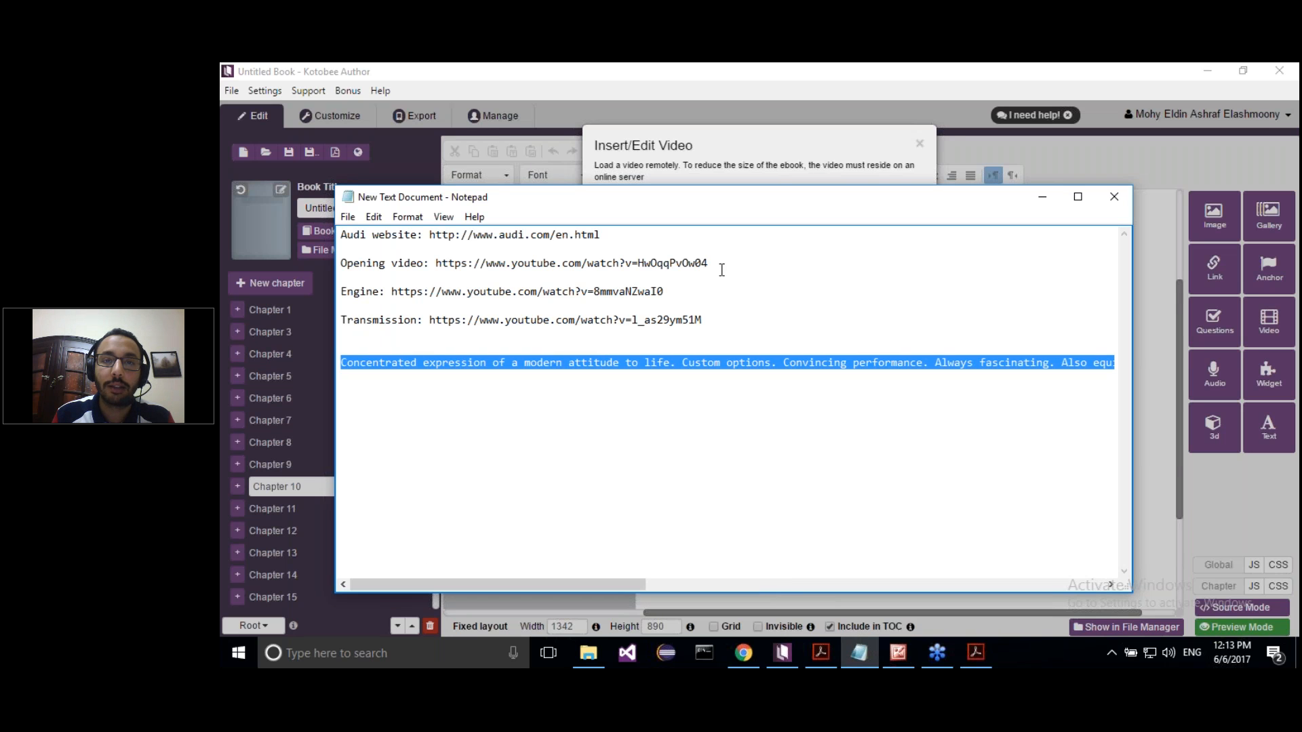
{"action": "left_click_drag", "start_coordinate": [720, 266], "coordinate": [438, 258]}
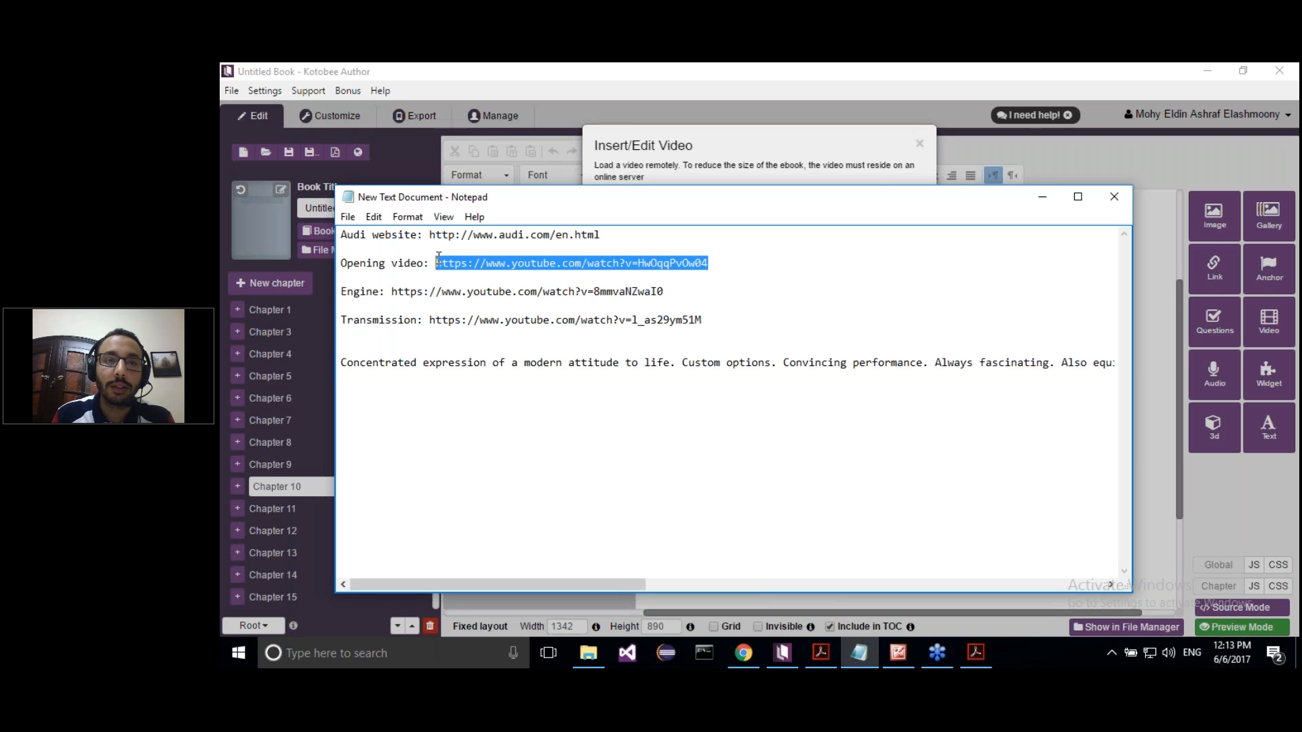
{"action": "left_click", "coordinate": [711, 170]}
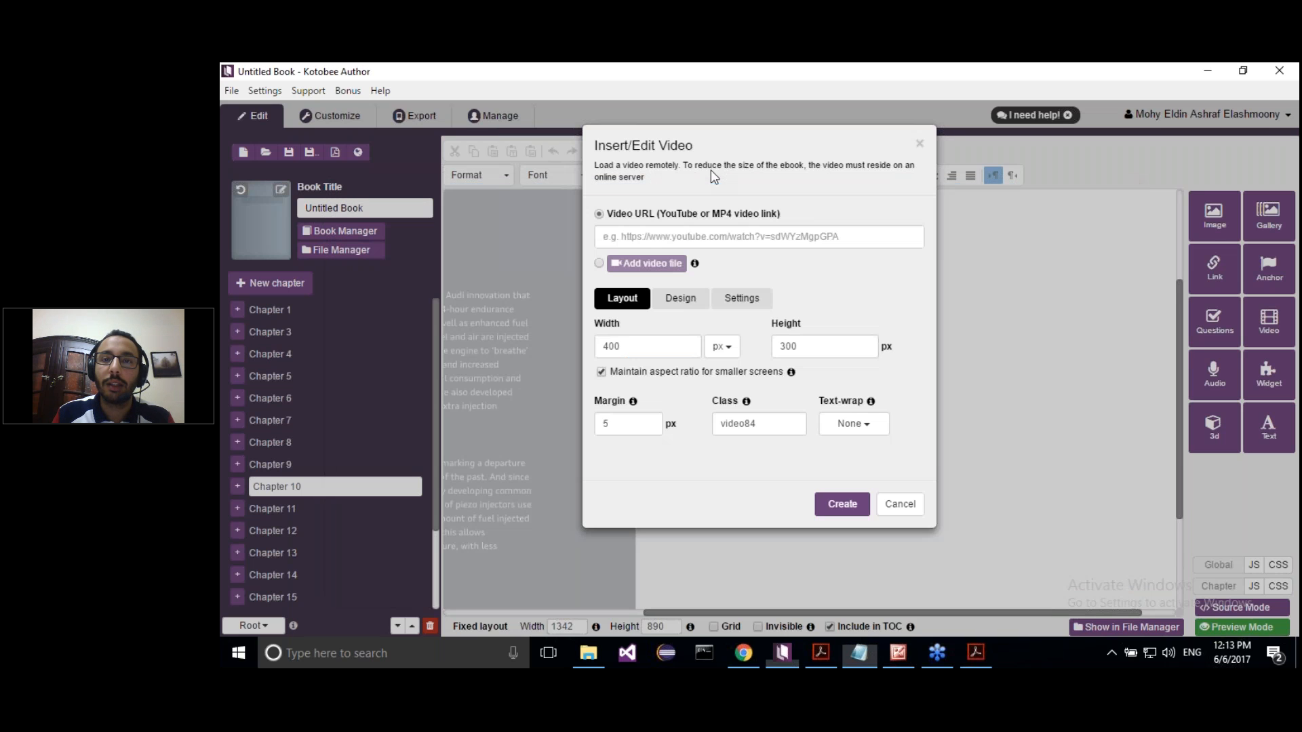
{"action": "left_click", "coordinate": [688, 231]}
{"action": "type", "text": "https://www.youtube.com/watch?v=HwOqqPvOw04"}
Set 4.png as the video's splash image and create the video in Chapter 10.
{"action": "left_click", "coordinate": [682, 299]}
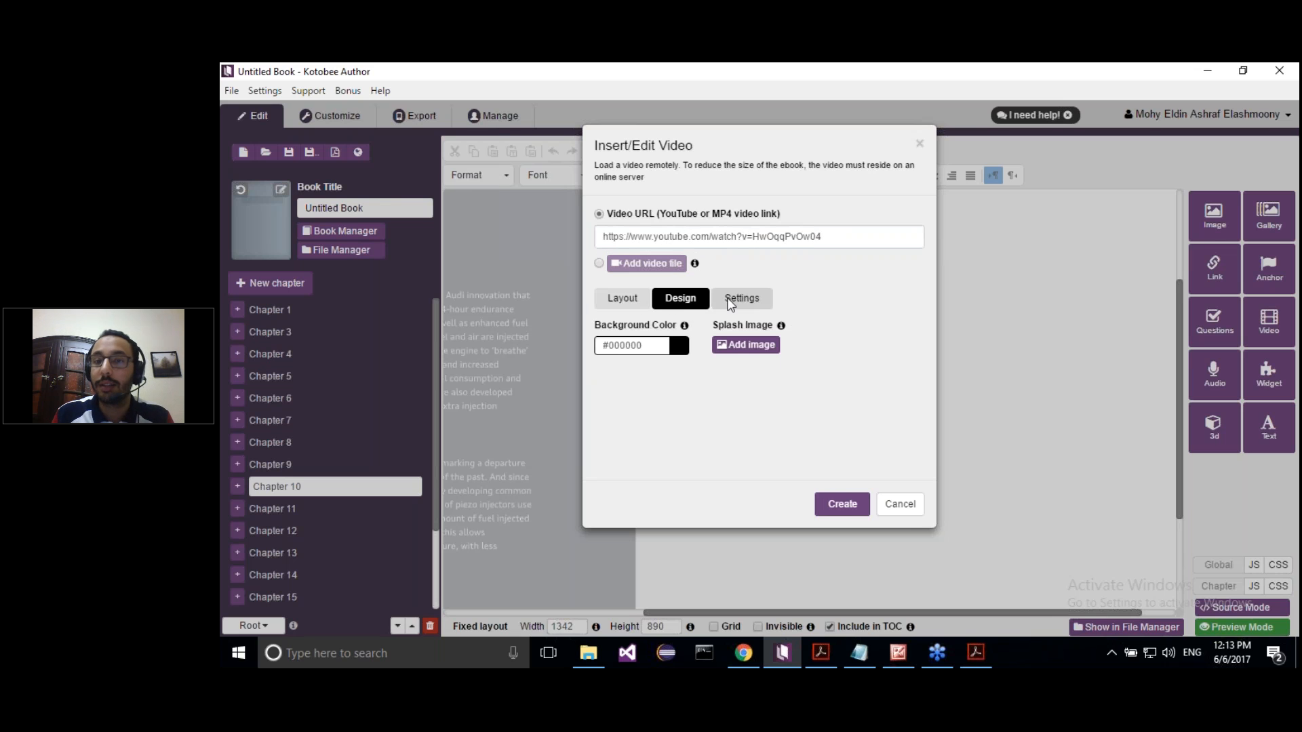
{"action": "left_click", "coordinate": [730, 347]}
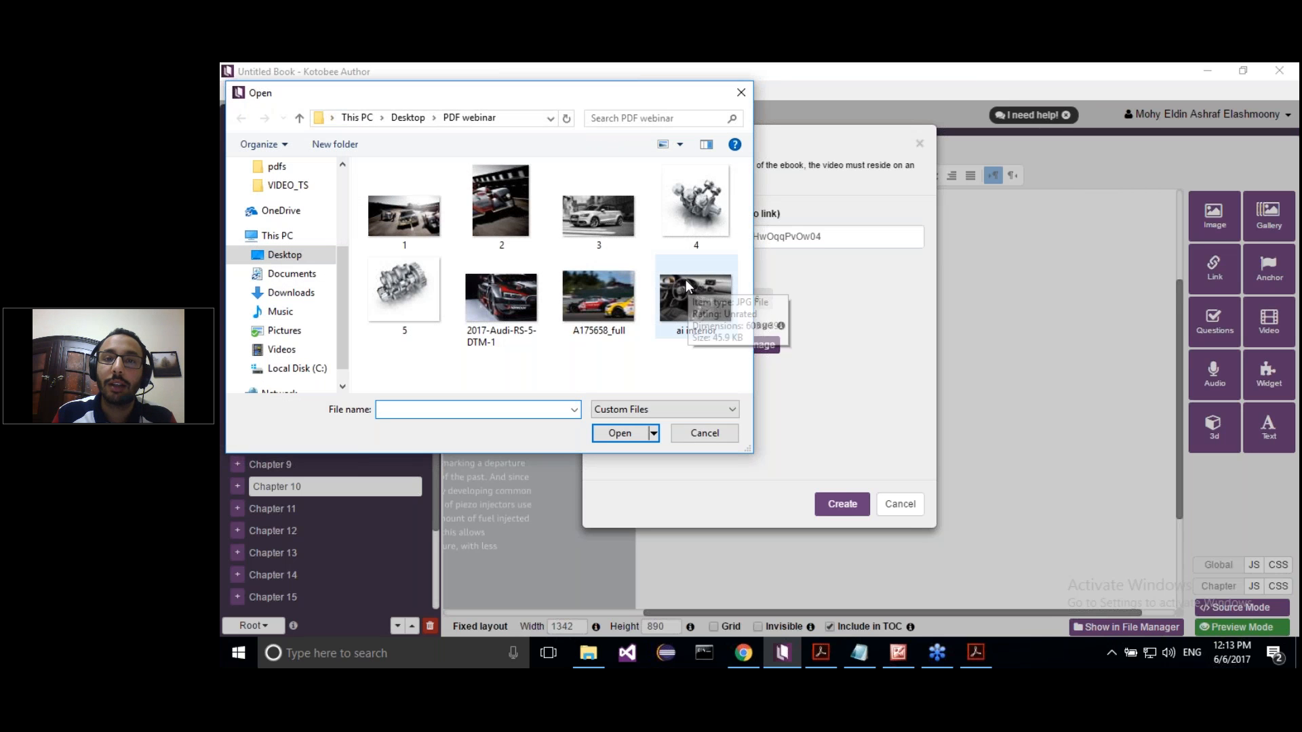
{"action": "left_click", "coordinate": [681, 203]}
{"action": "left_click", "coordinate": [628, 433]}
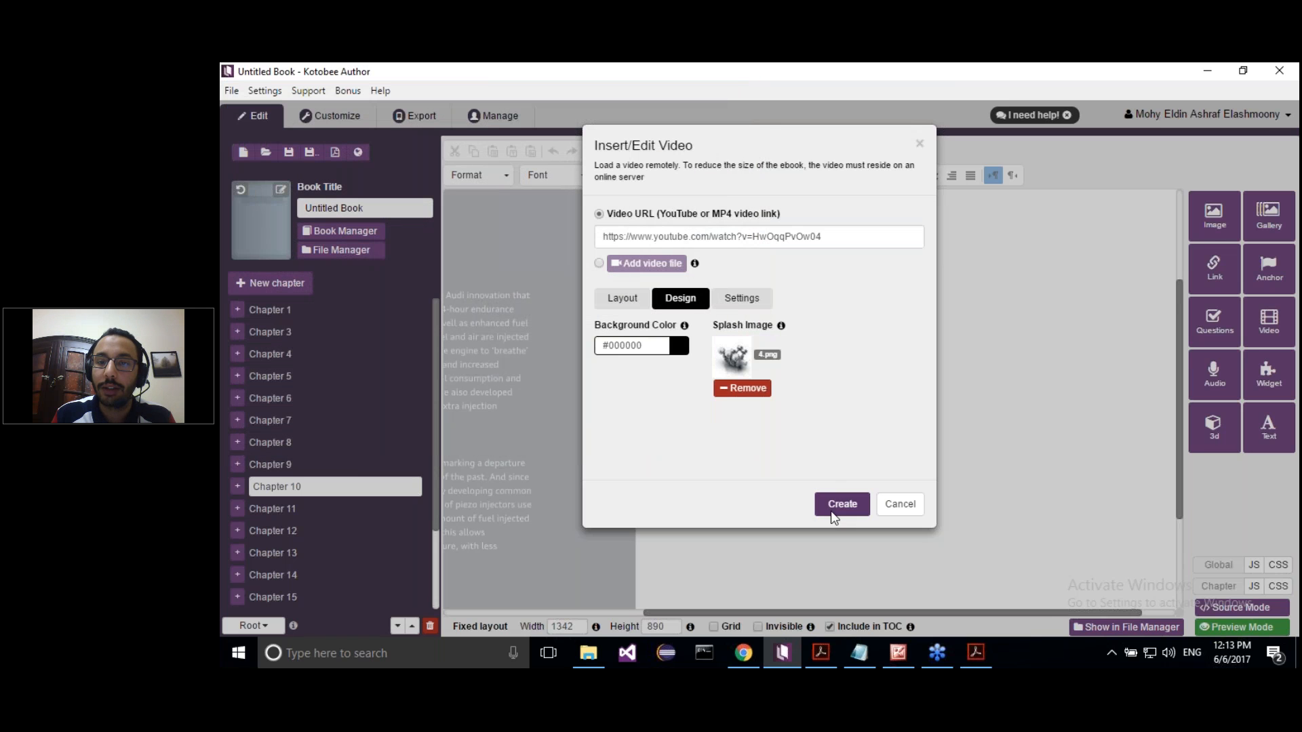
{"action": "left_click", "coordinate": [841, 503]}
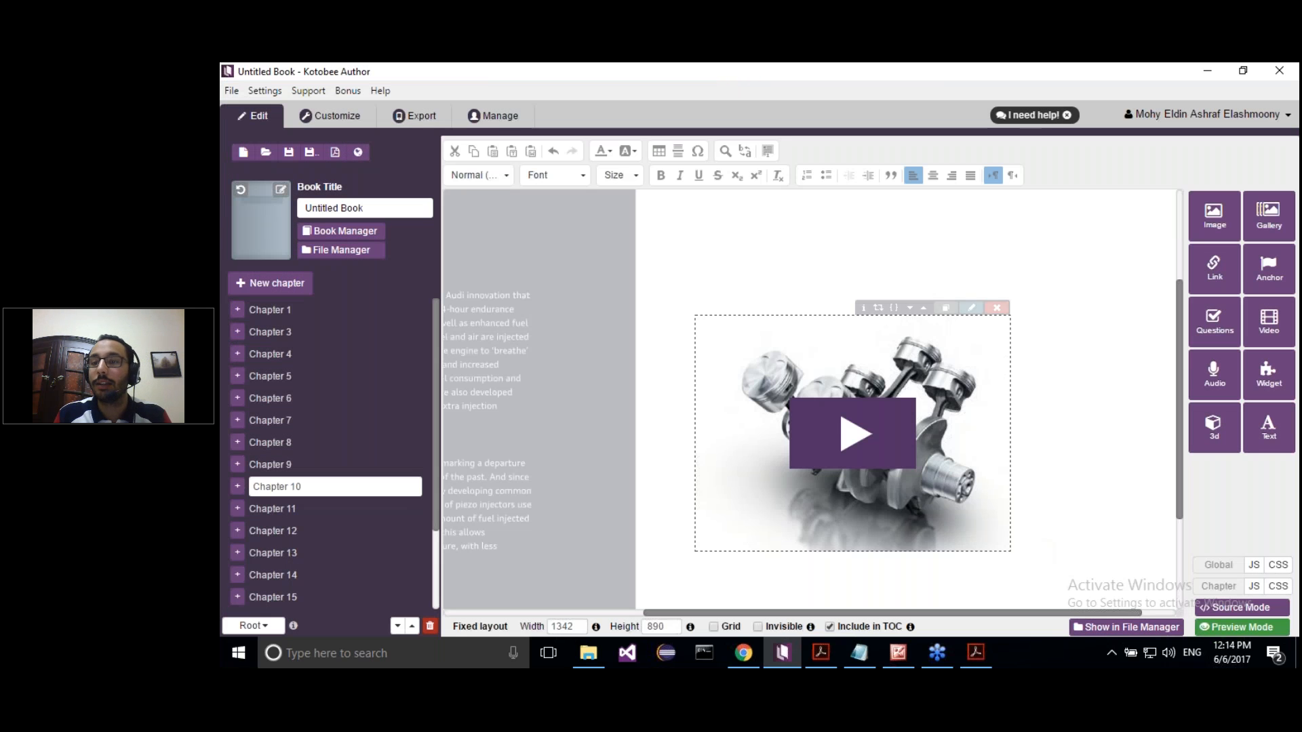
Move the video higher in the blank area beside the Engines text and enlarge it to fill most of that space.
{"action": "left_click_drag", "start_coordinate": [986, 421], "coordinate": [1062, 346]}
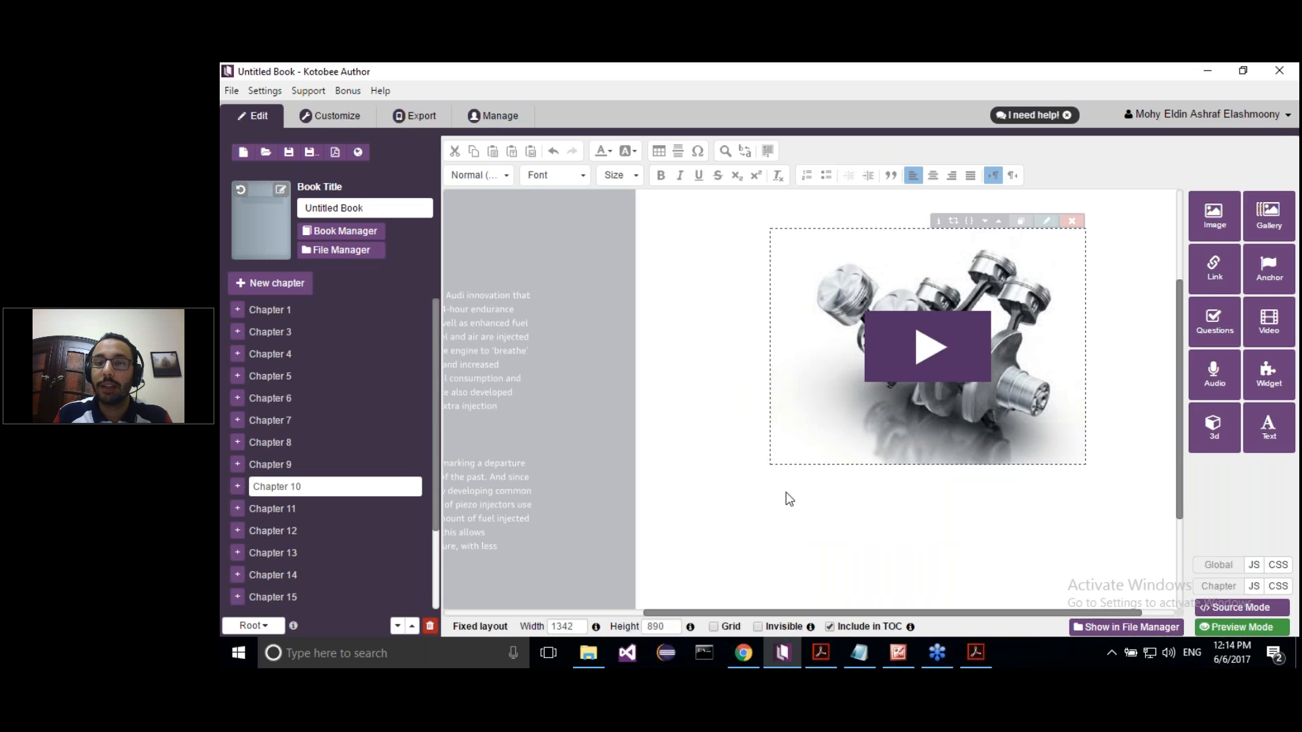
{"action": "left_click_drag", "start_coordinate": [769, 466], "coordinate": [699, 594]}
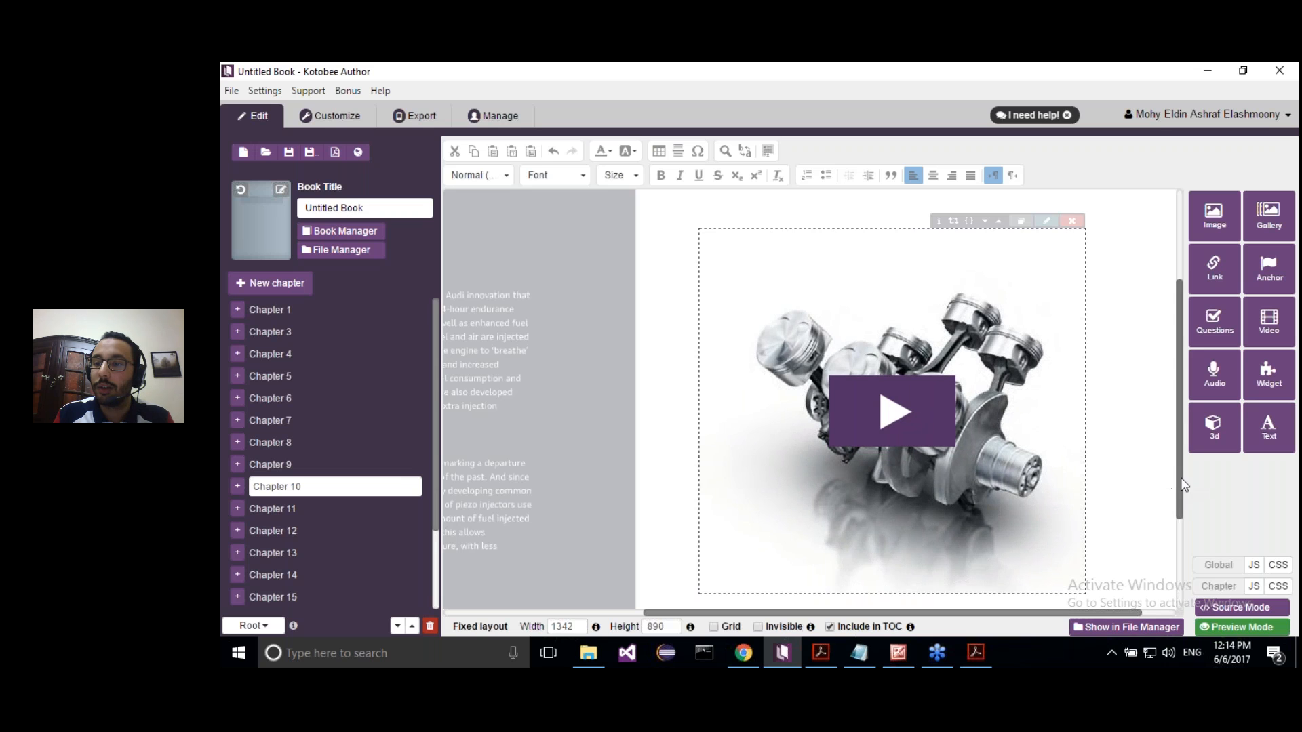
{"action": "scroll", "coordinate": [1182, 477], "scroll_direction": "down", "scroll_amount": 3}
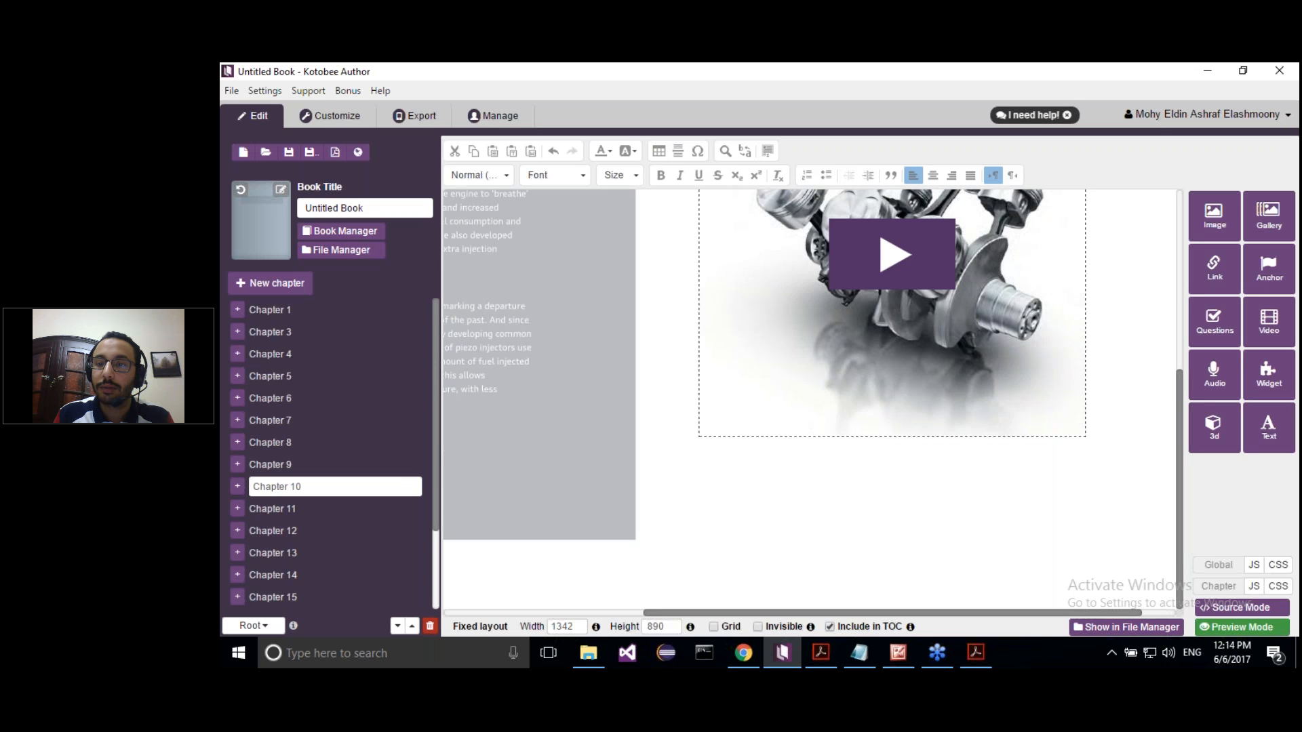
{"action": "scroll", "coordinate": [974, 488], "scroll_direction": "up", "scroll_amount": 1}
Preview Chapter 10, play and pause the inserted video, and exit the preview.
{"action": "left_click", "coordinate": [1214, 626]}
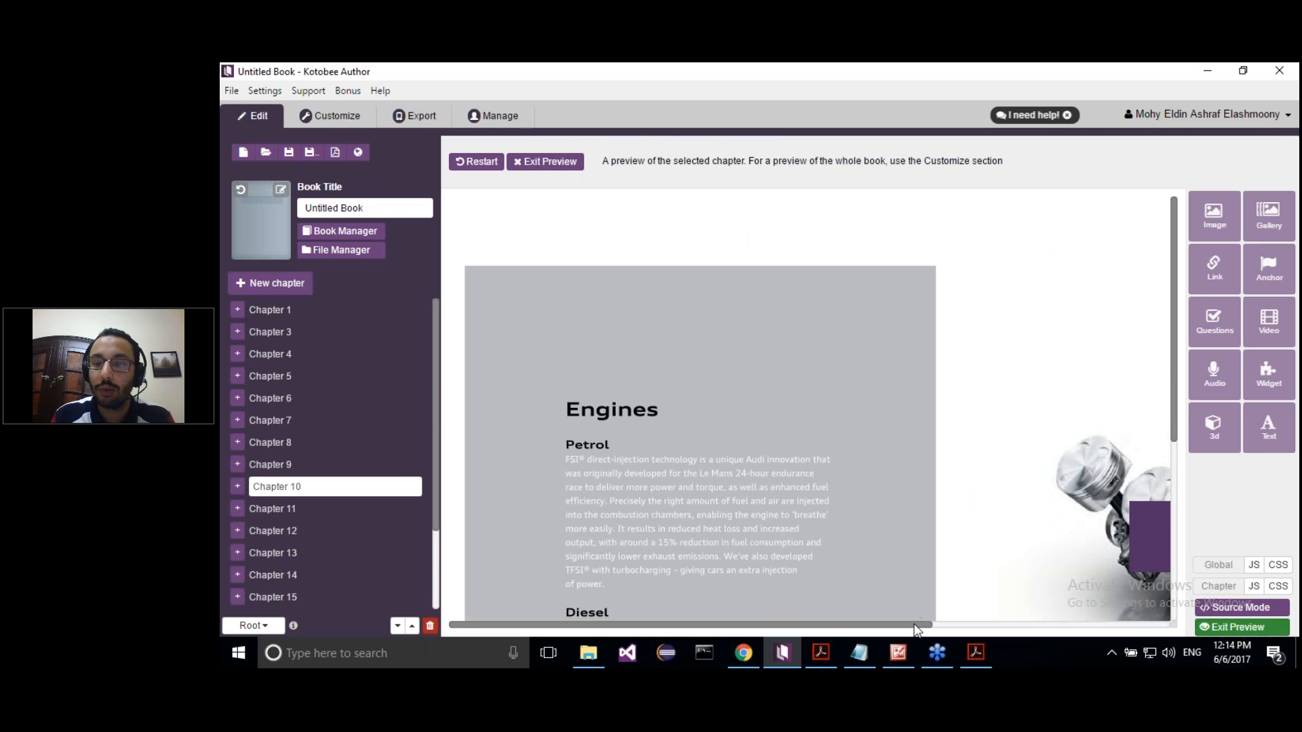
{"action": "left_click_drag", "start_coordinate": [916, 630], "coordinate": [1070, 635]}
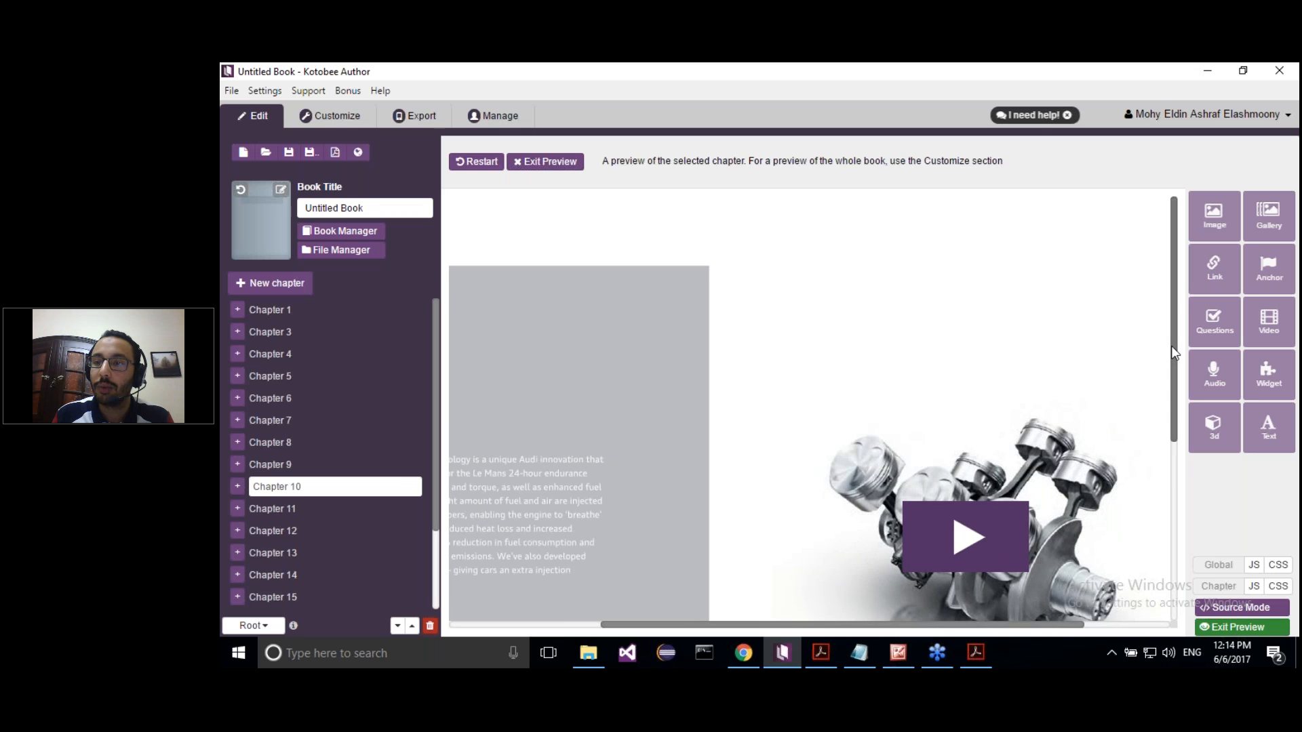
{"action": "left_click_drag", "start_coordinate": [1174, 371], "coordinate": [1174, 465]}
{"action": "left_click", "coordinate": [957, 368]}
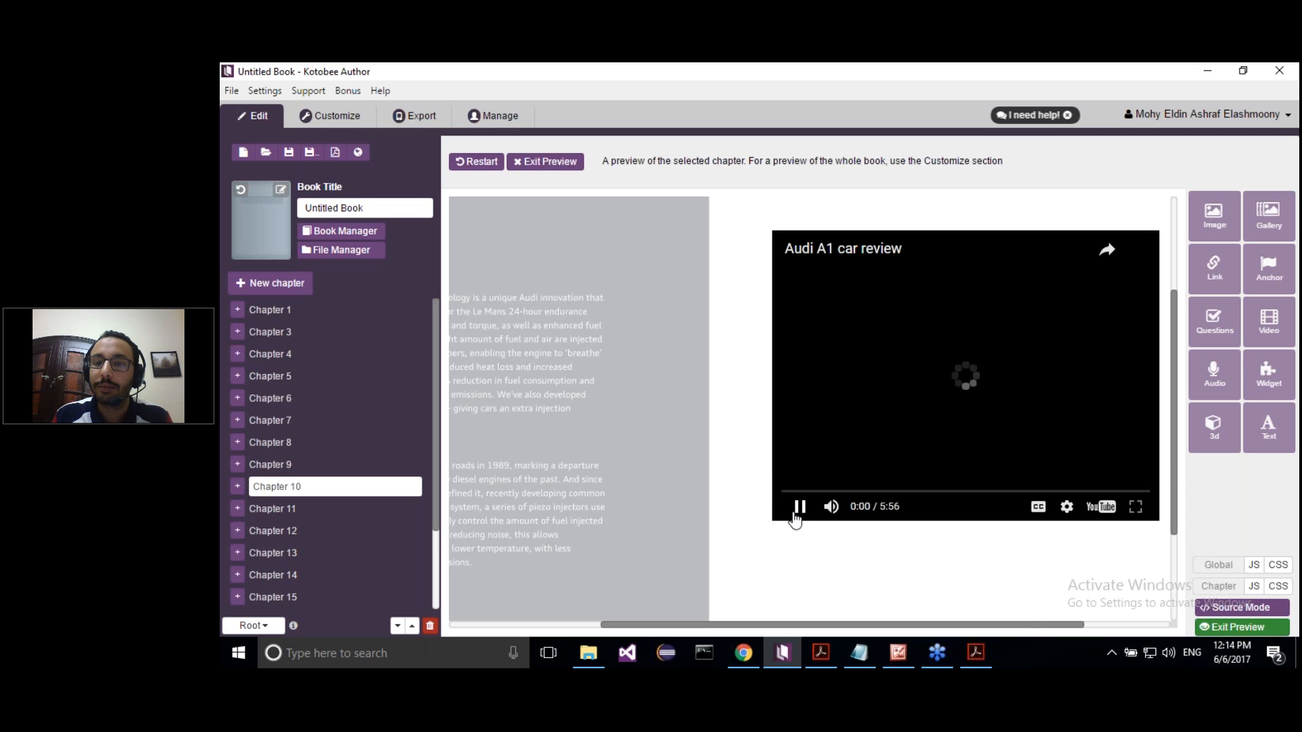
{"action": "left_click", "coordinate": [959, 382]}
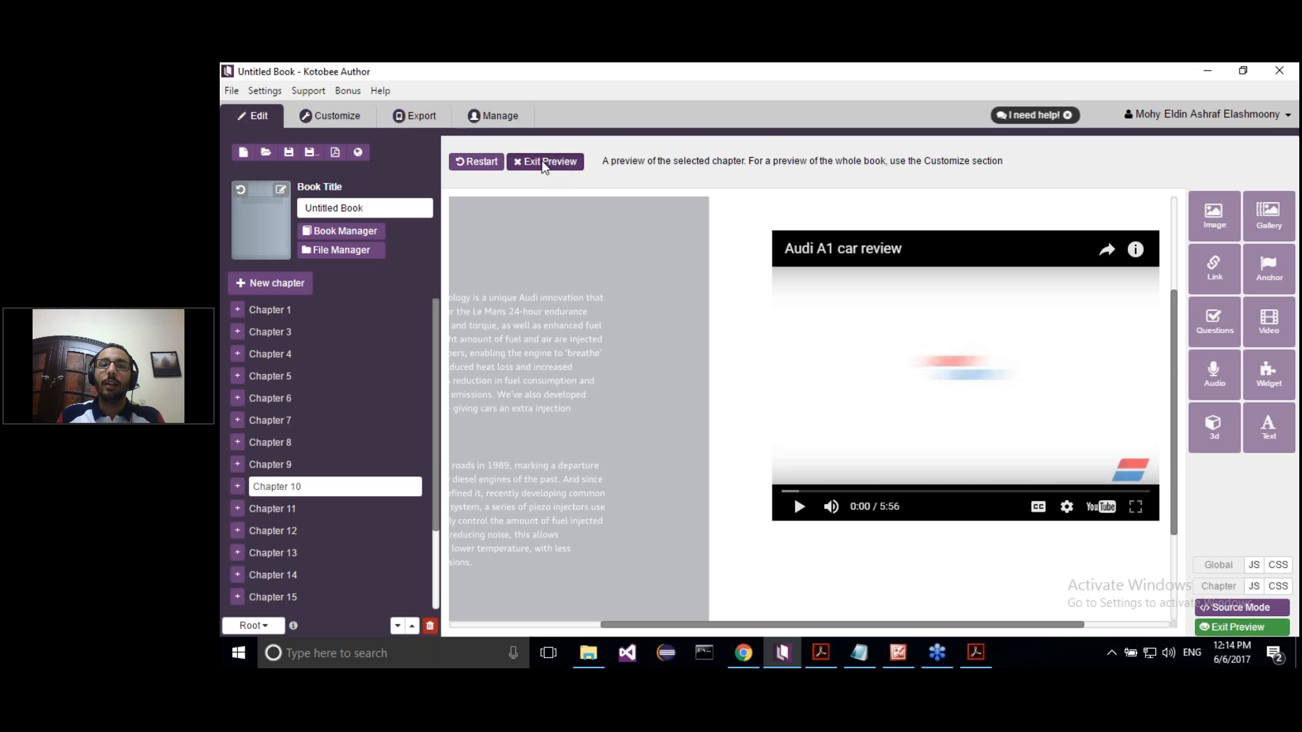
{"action": "left_click", "coordinate": [544, 163]}
Open Chapter 7 and start an image gallery with images 1.png, 2.png, 2017-Audi-RS-5-DTM-1.jpg and A175658_full.
{"action": "left_click_drag", "start_coordinate": [435, 352], "coordinate": [434, 449]}
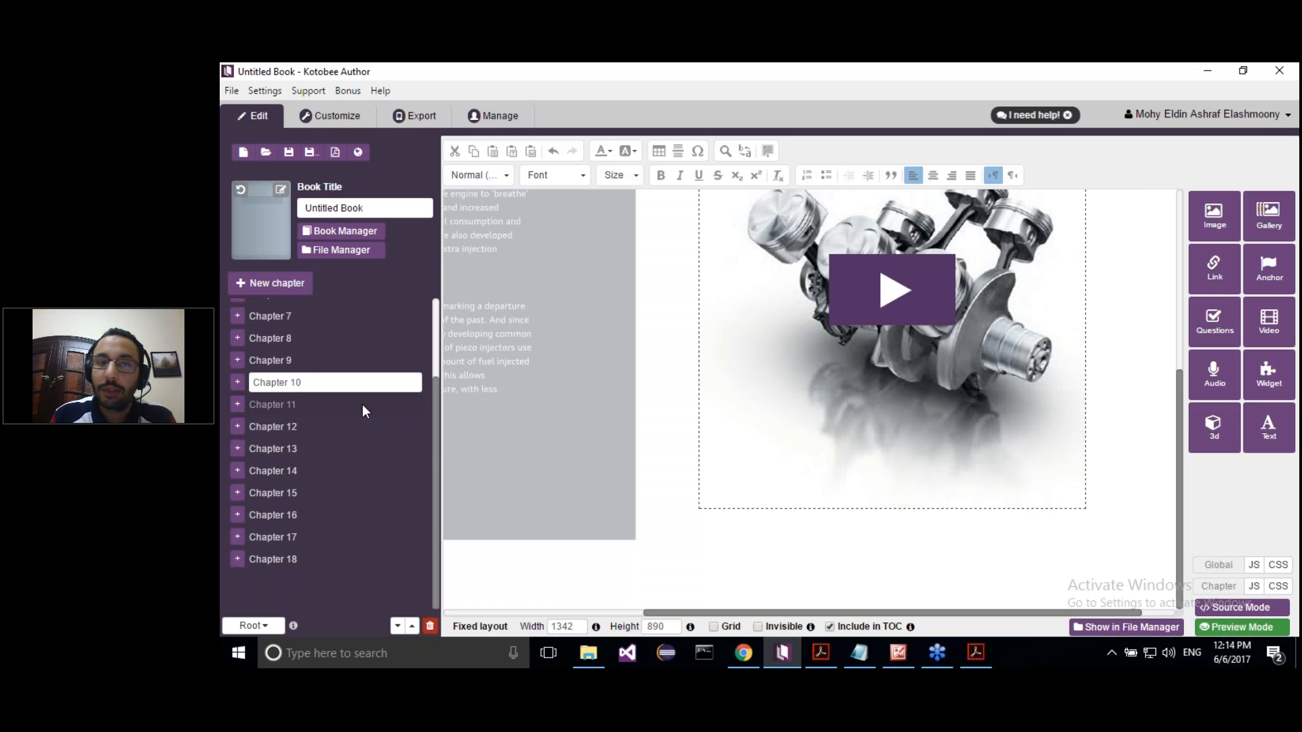
{"action": "left_click_drag", "start_coordinate": [433, 439], "coordinate": [344, 364]}
{"action": "left_click", "coordinate": [333, 375]}
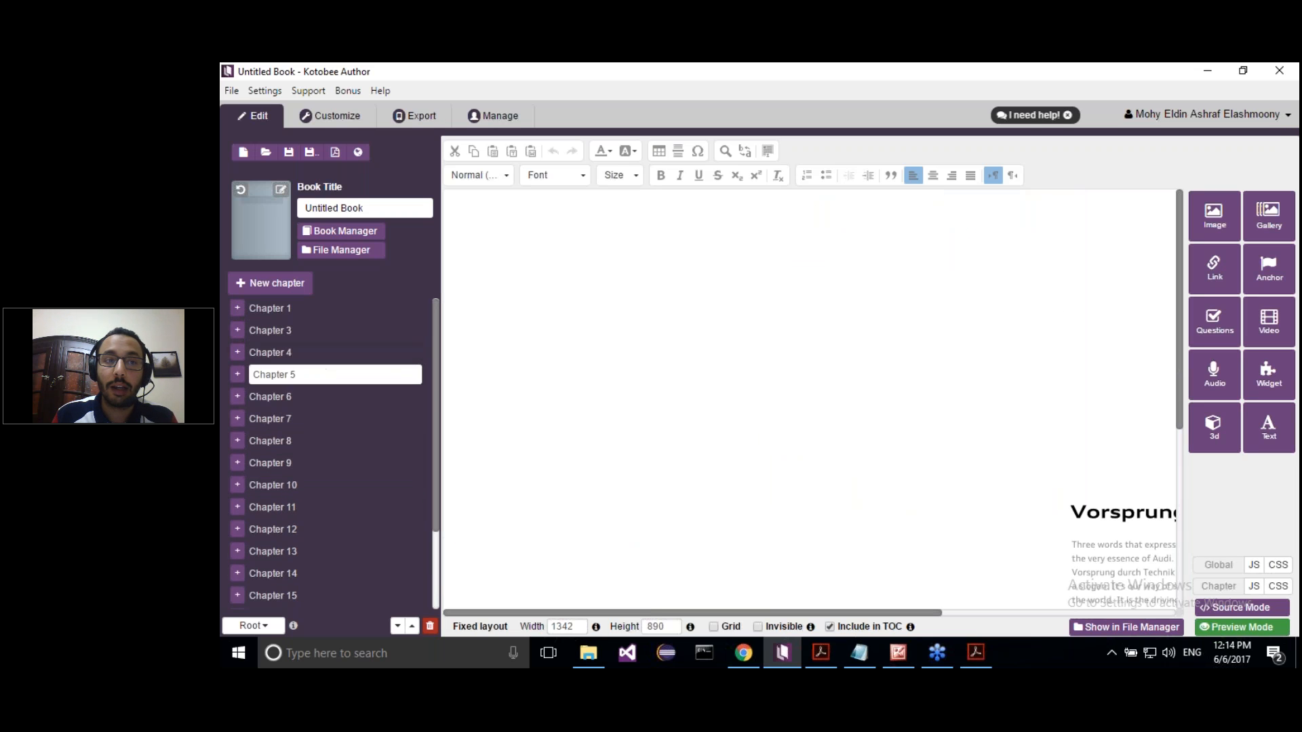
{"action": "left_click", "coordinate": [319, 415]}
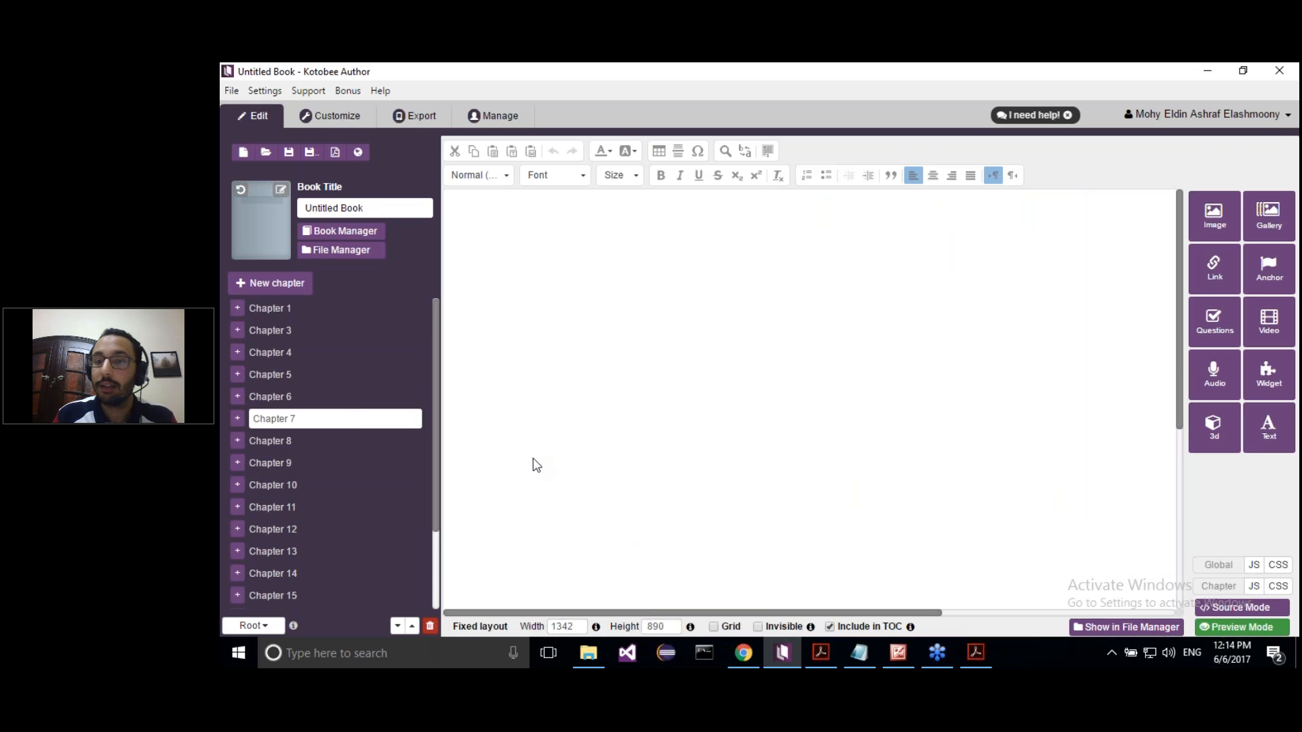
{"action": "left_click_drag", "start_coordinate": [664, 614], "coordinate": [848, 614]}
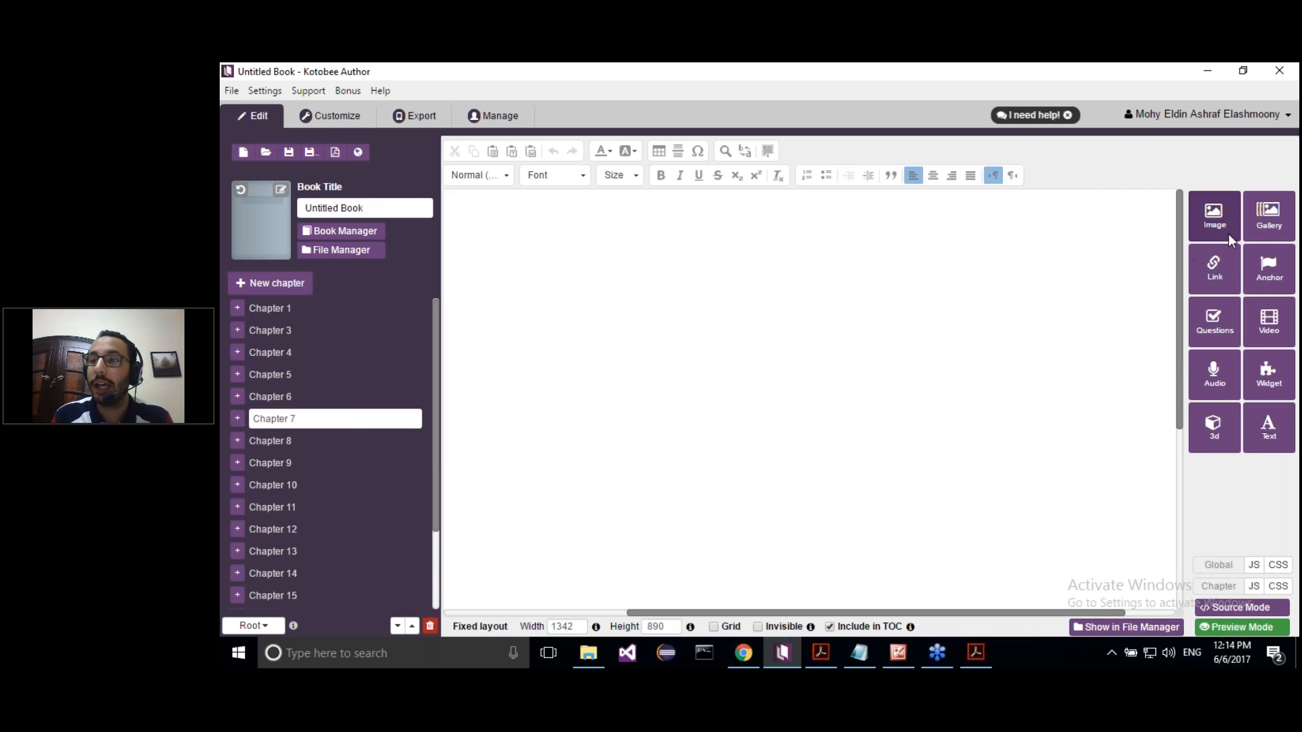
{"action": "left_click", "coordinate": [1255, 230]}
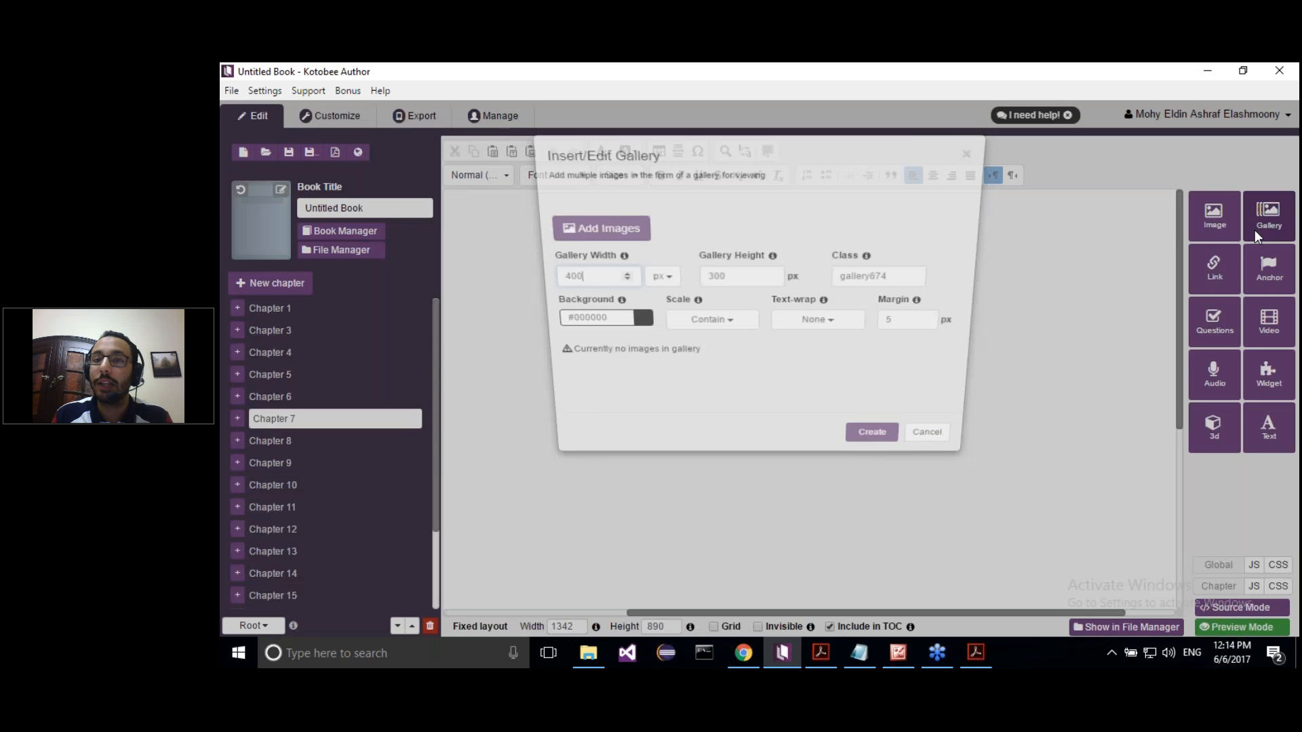
{"action": "left_click", "coordinate": [640, 220]}
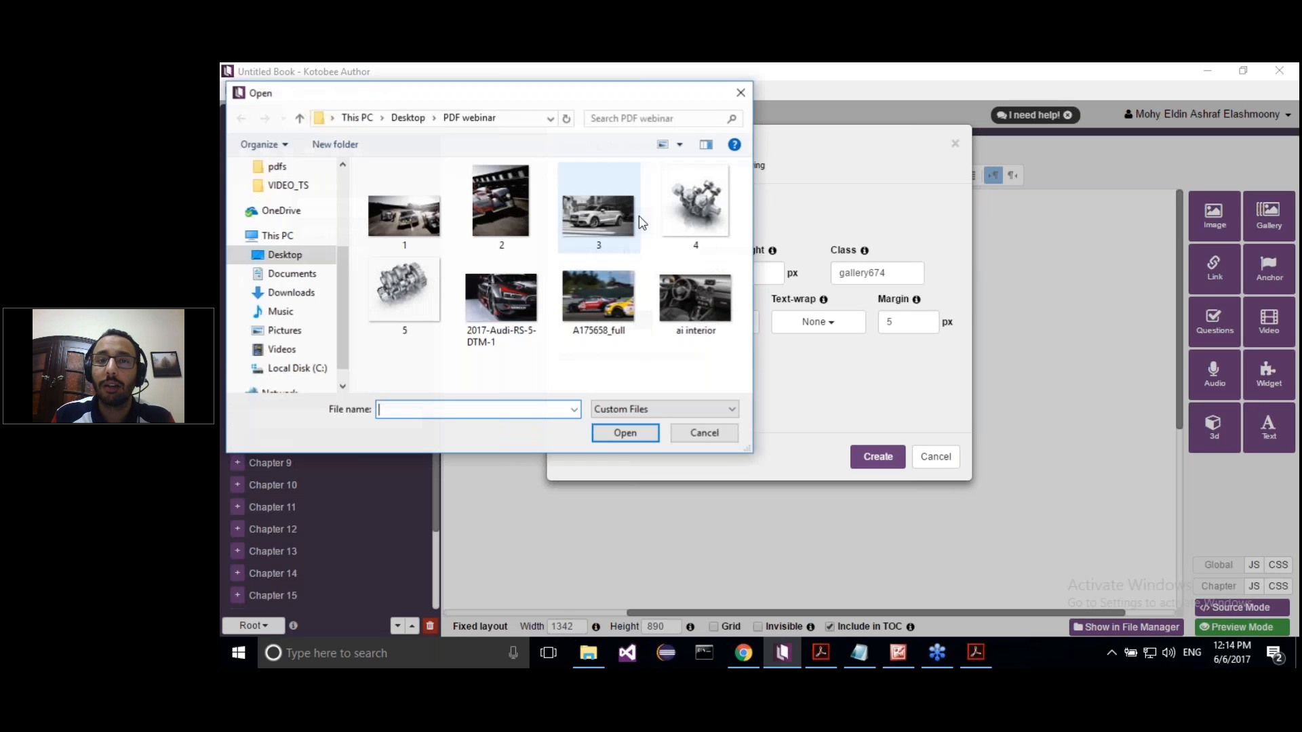
{"action": "left_click", "coordinate": [407, 215]}
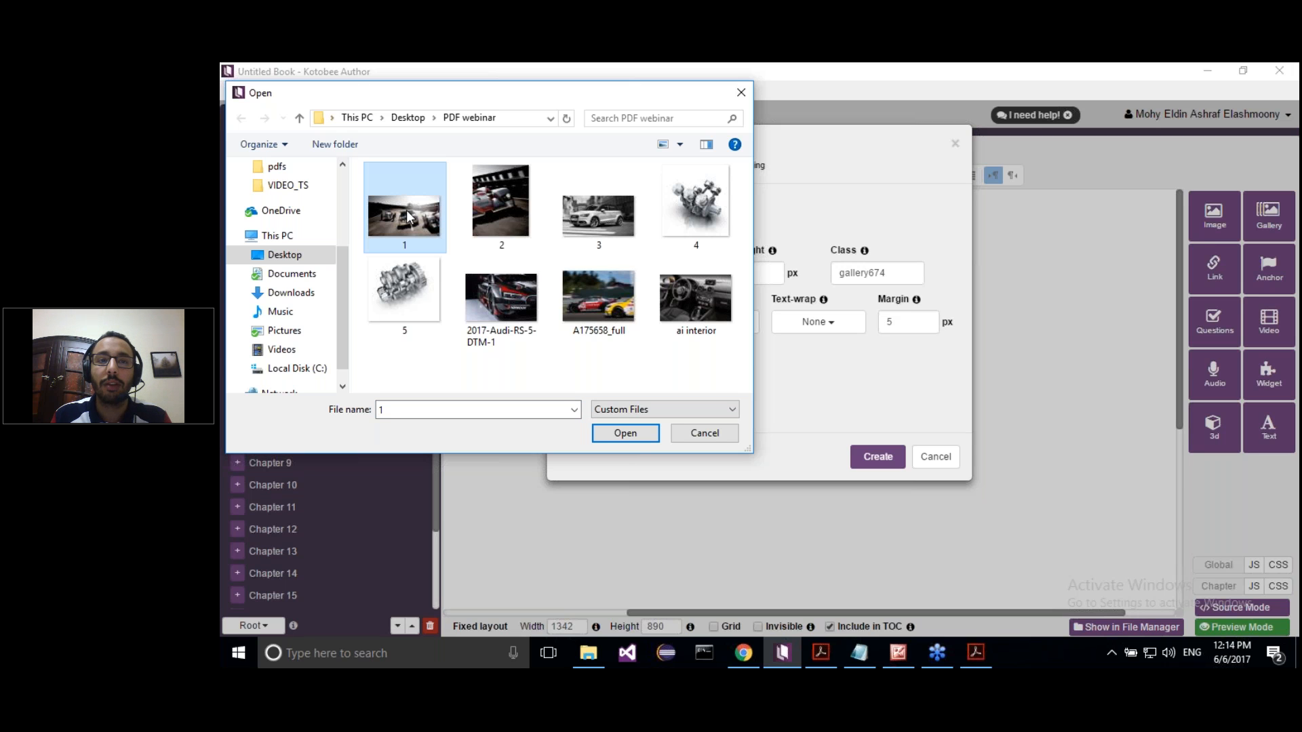
{"action": "left_click", "coordinate": [498, 214], "text": "ctrl"}
{"action": "left_click", "coordinate": [504, 312], "text": "ctrl"}
{"action": "left_click", "coordinate": [583, 309], "text": "ctrl"}
{"action": "left_click", "coordinate": [625, 434]}
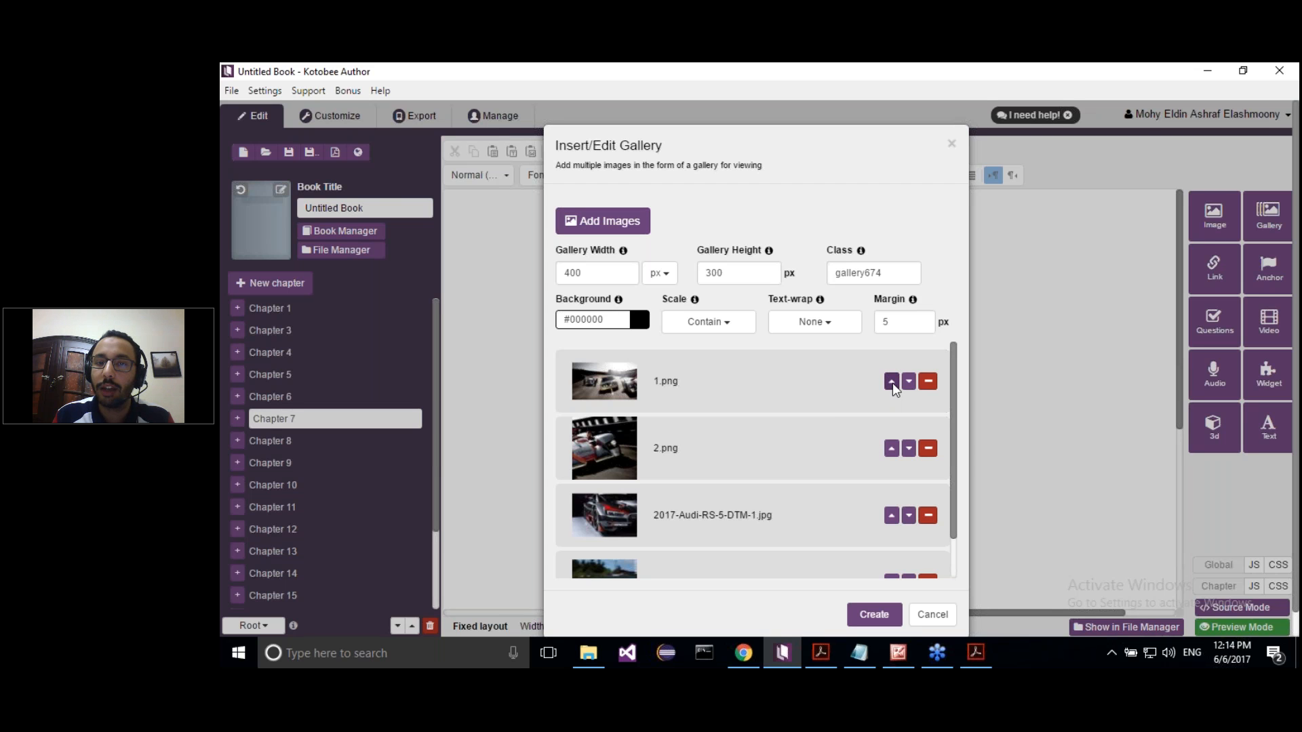
Create the gallery with its scale set to Cover, and enlarge it across the blank part of the Chapter 7 page.
{"action": "left_click", "coordinate": [725, 328]}
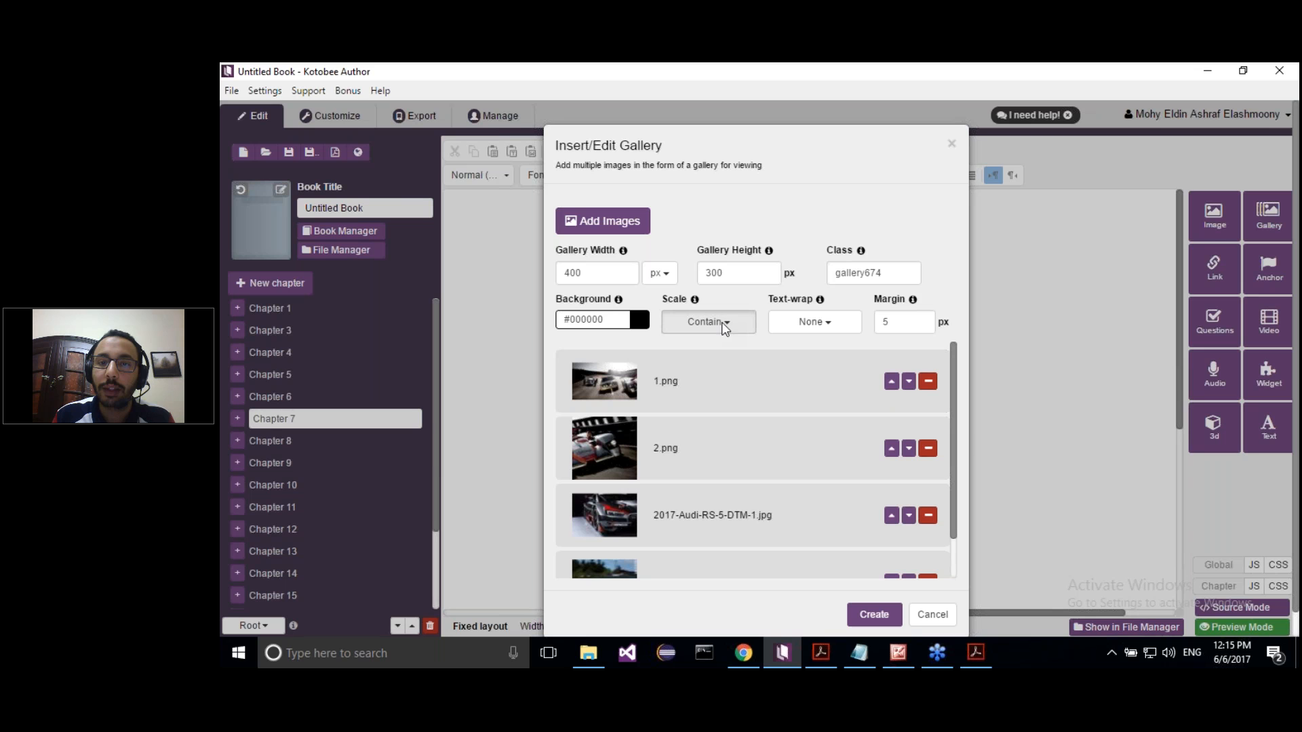
{"action": "left_click", "coordinate": [711, 365]}
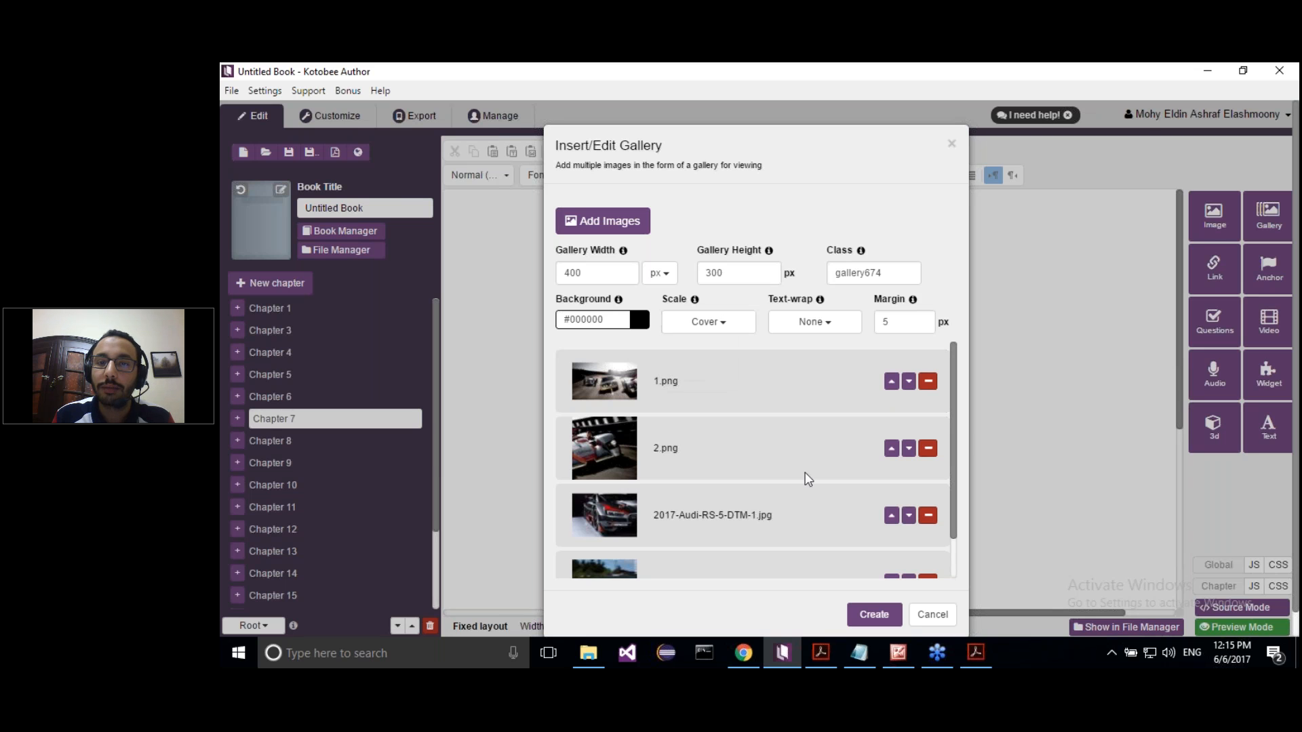
{"action": "left_click", "coordinate": [866, 614]}
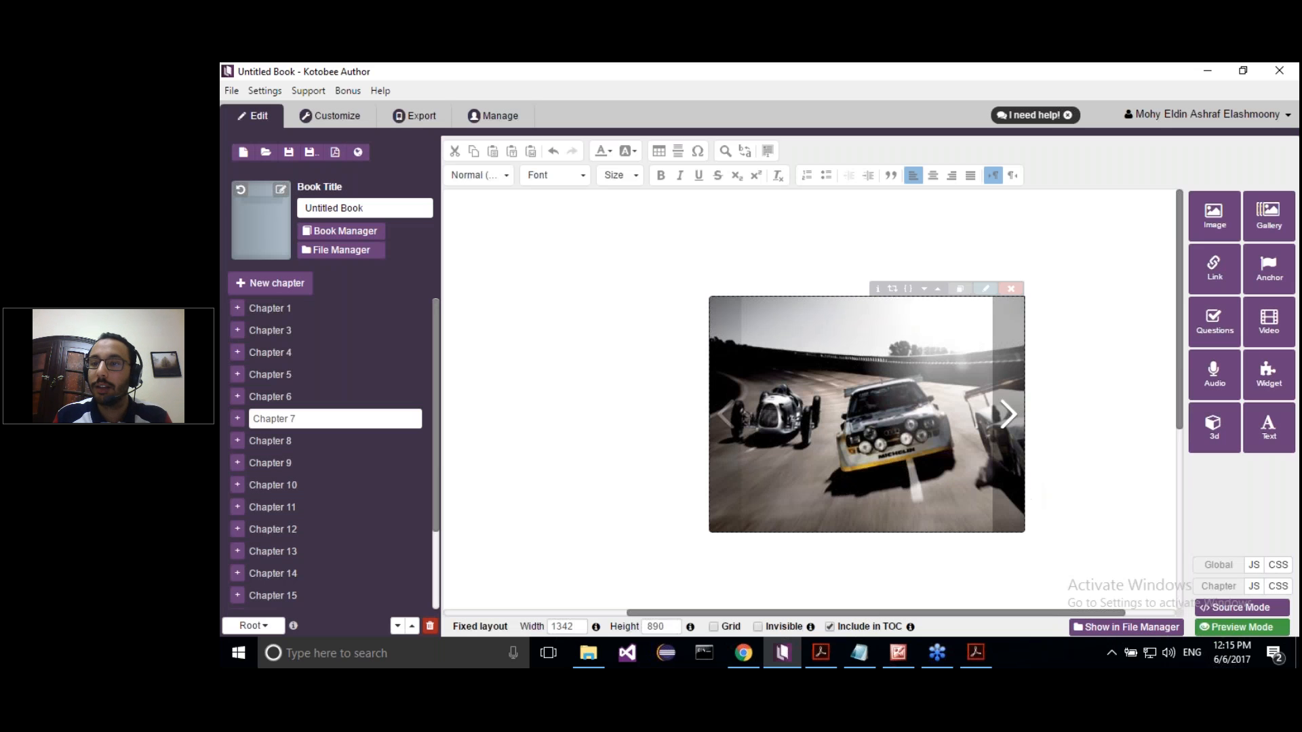
{"action": "left_click_drag", "start_coordinate": [710, 532], "coordinate": [544, 573]}
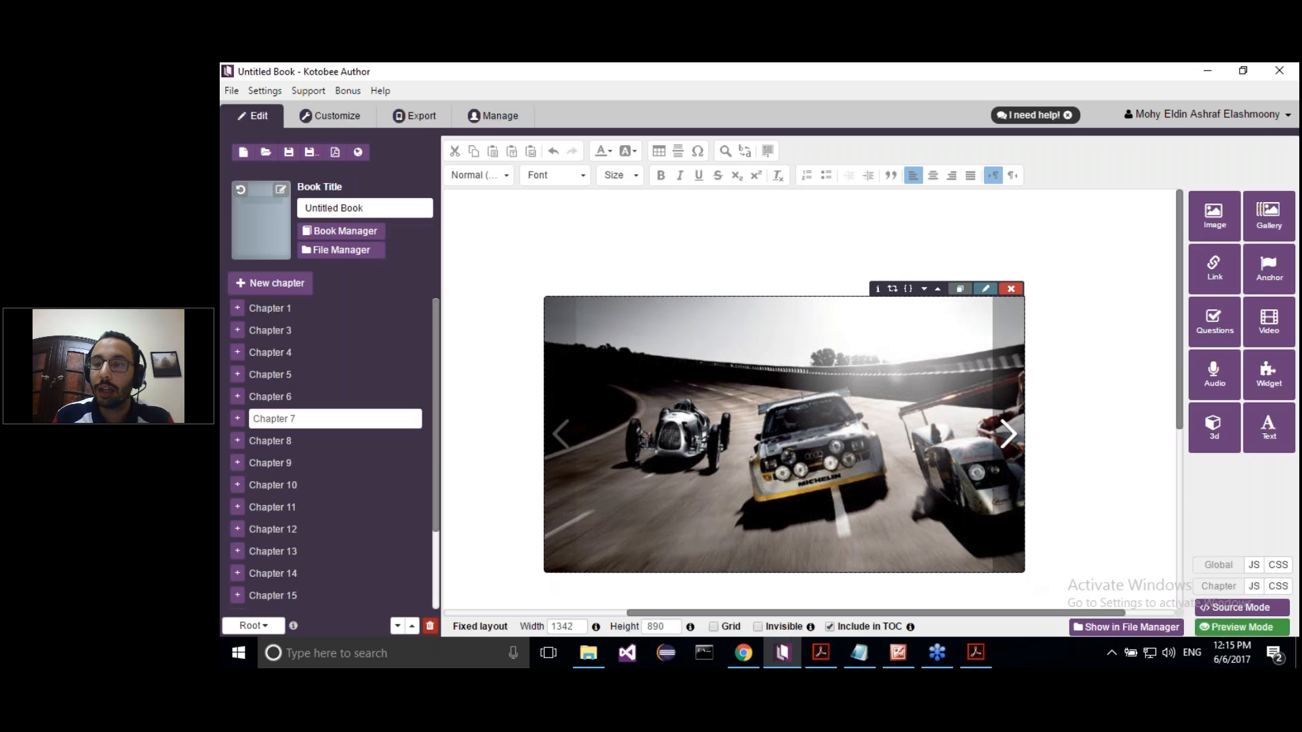
{"action": "left_click_drag", "start_coordinate": [1032, 564], "coordinate": [1194, 612]}
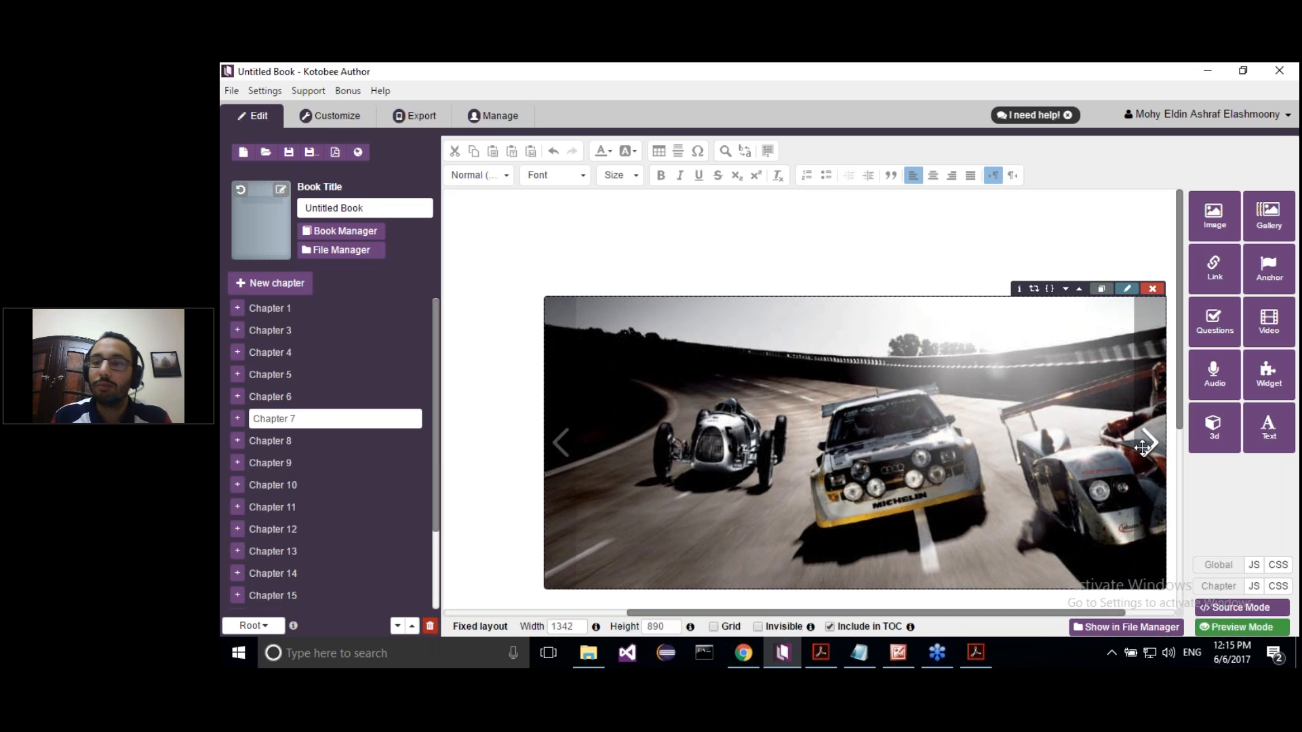
Preview Chapter 7 and browse through the gallery's images to its last picture.
{"action": "left_click", "coordinate": [1211, 627]}
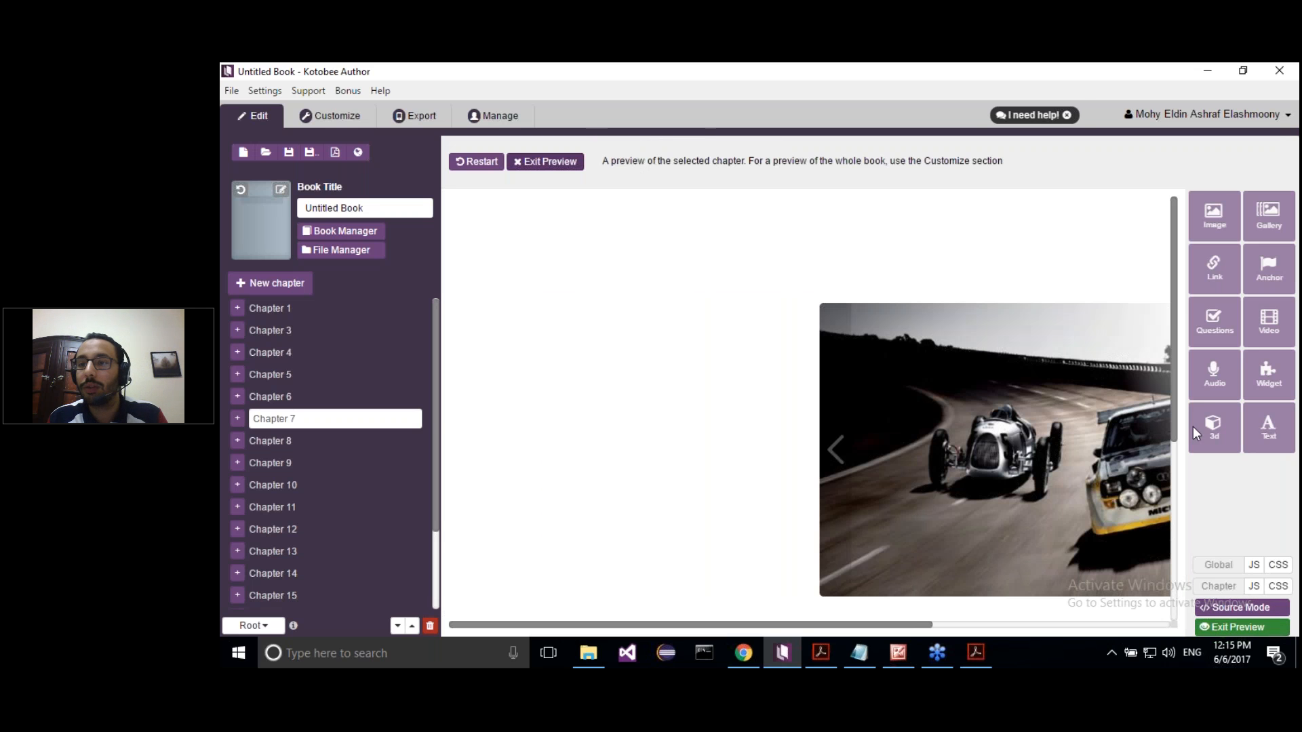
{"action": "left_click_drag", "start_coordinate": [860, 620], "coordinate": [1099, 633]}
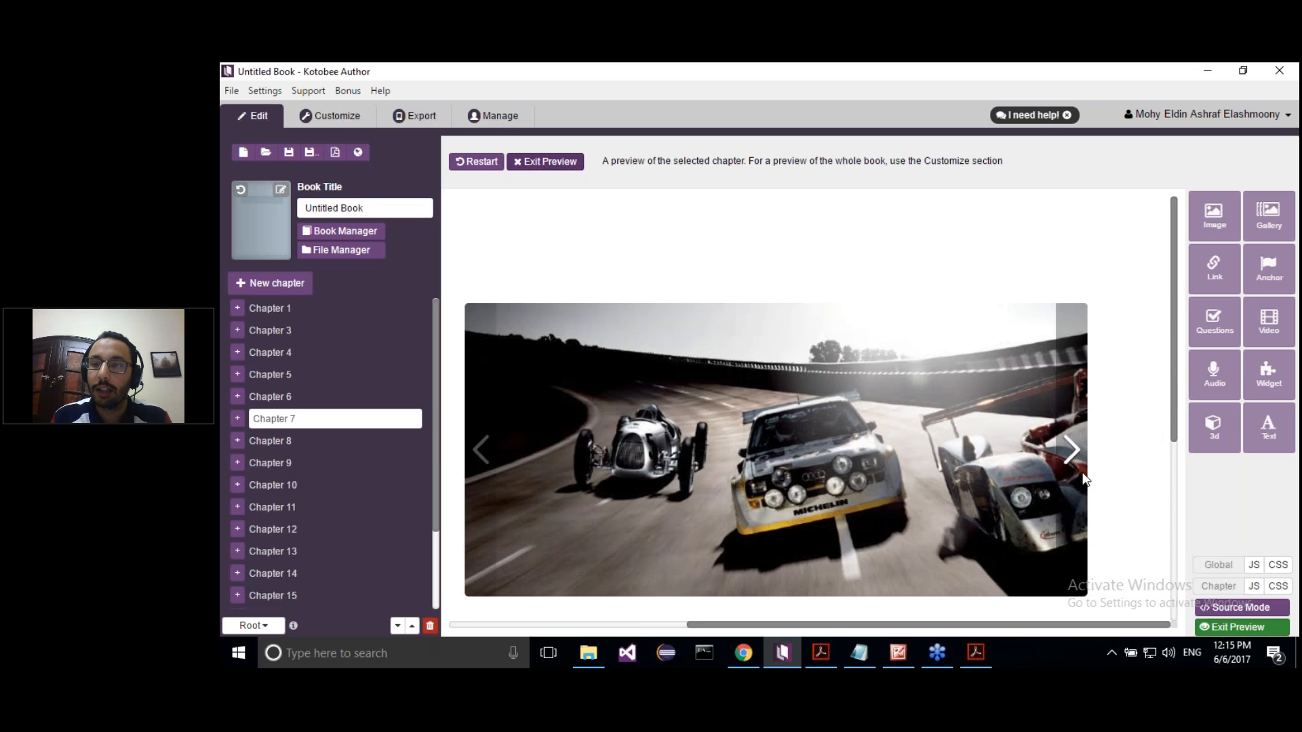
{"action": "left_click", "coordinate": [1066, 453]}
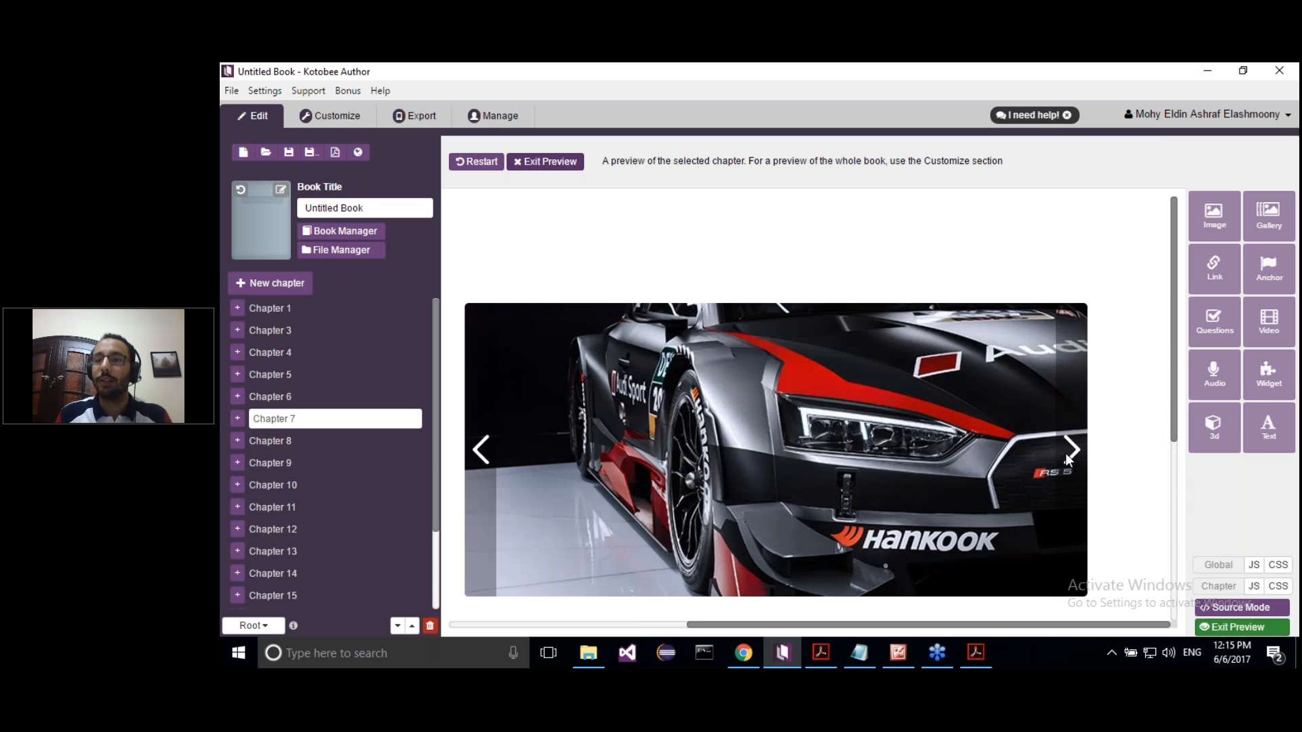
{"action": "left_click", "coordinate": [1066, 454]}
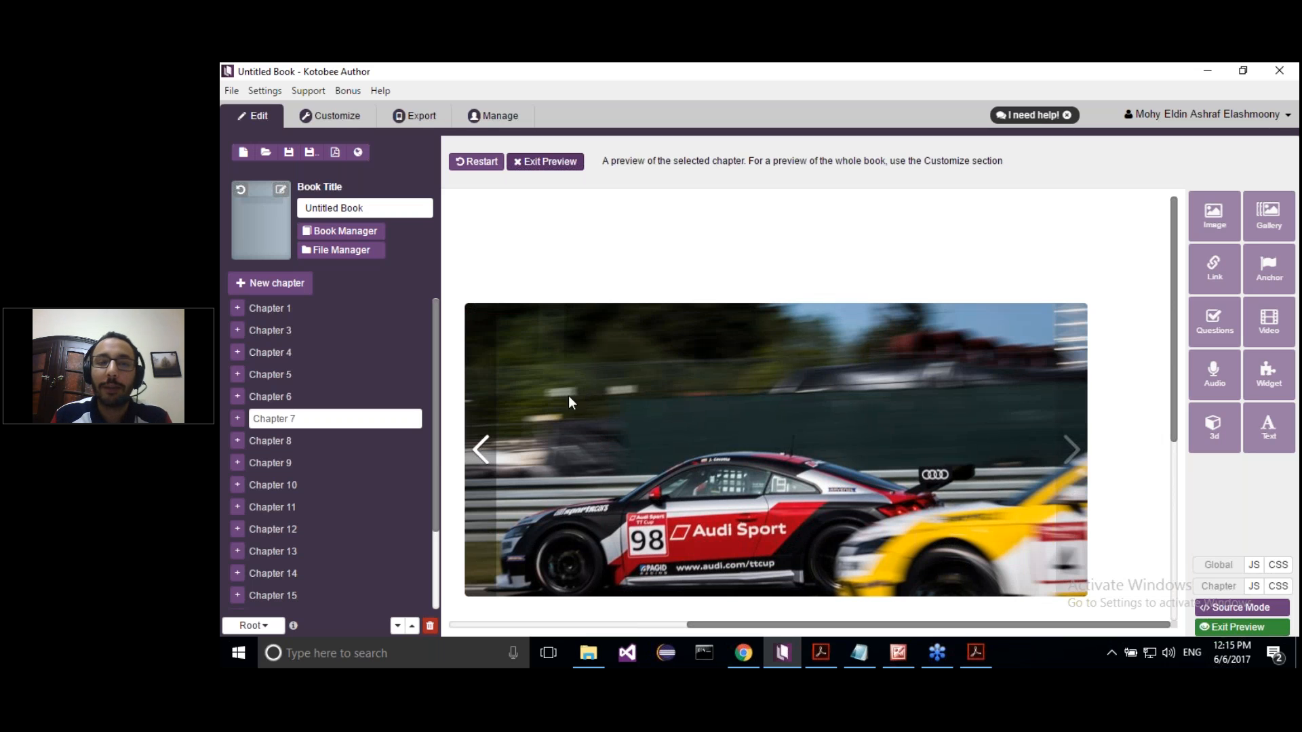
Open Chapter 18, the A1 Editions page, and exit the preview to edit it.
{"action": "scroll", "coordinate": [432, 389], "scroll_direction": "down", "scroll_amount": 3}
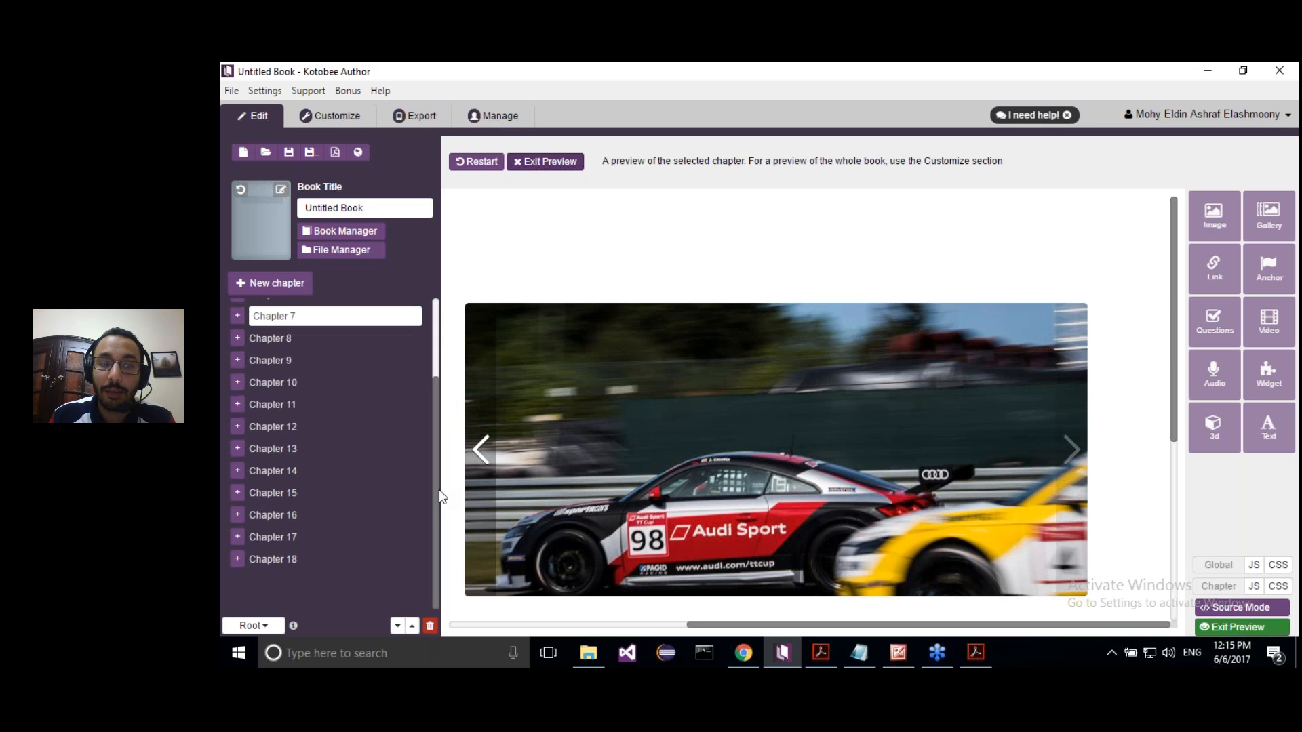
{"action": "left_click", "coordinate": [300, 539]}
{"action": "left_click", "coordinate": [299, 558]}
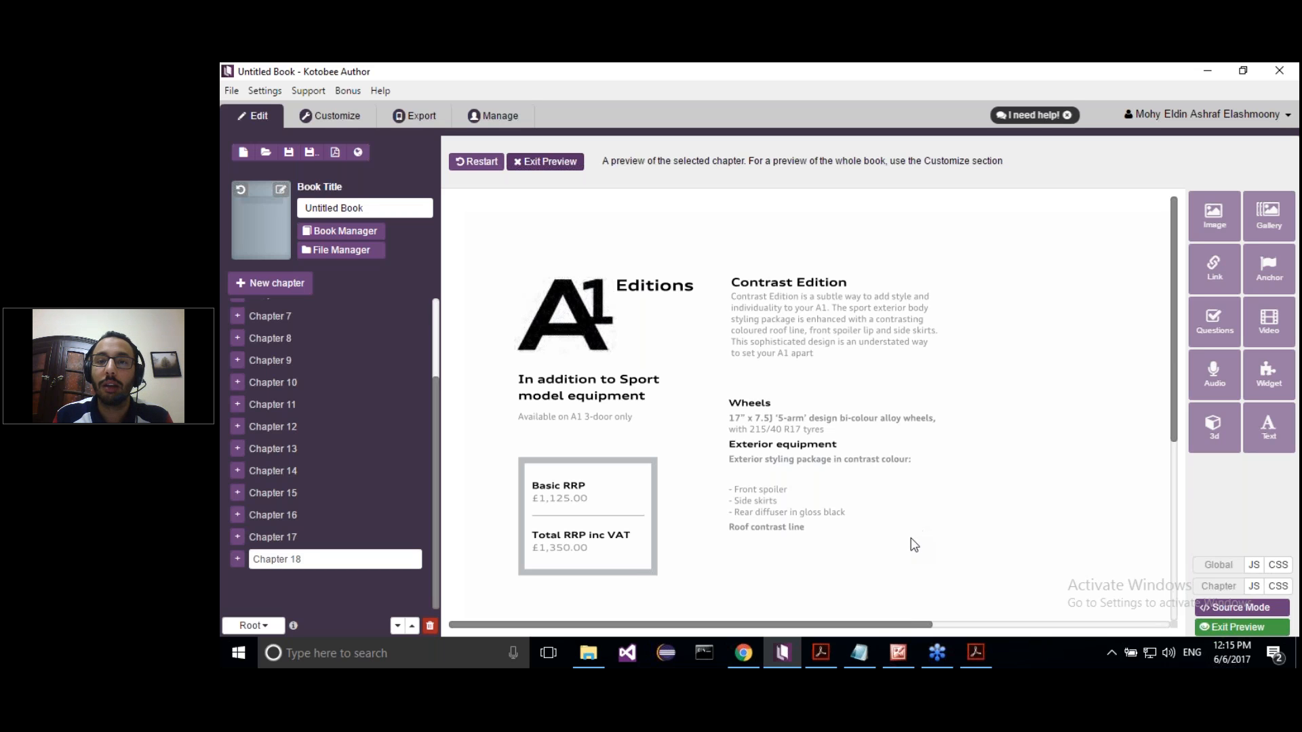
{"action": "left_click_drag", "start_coordinate": [873, 625], "coordinate": [957, 625]}
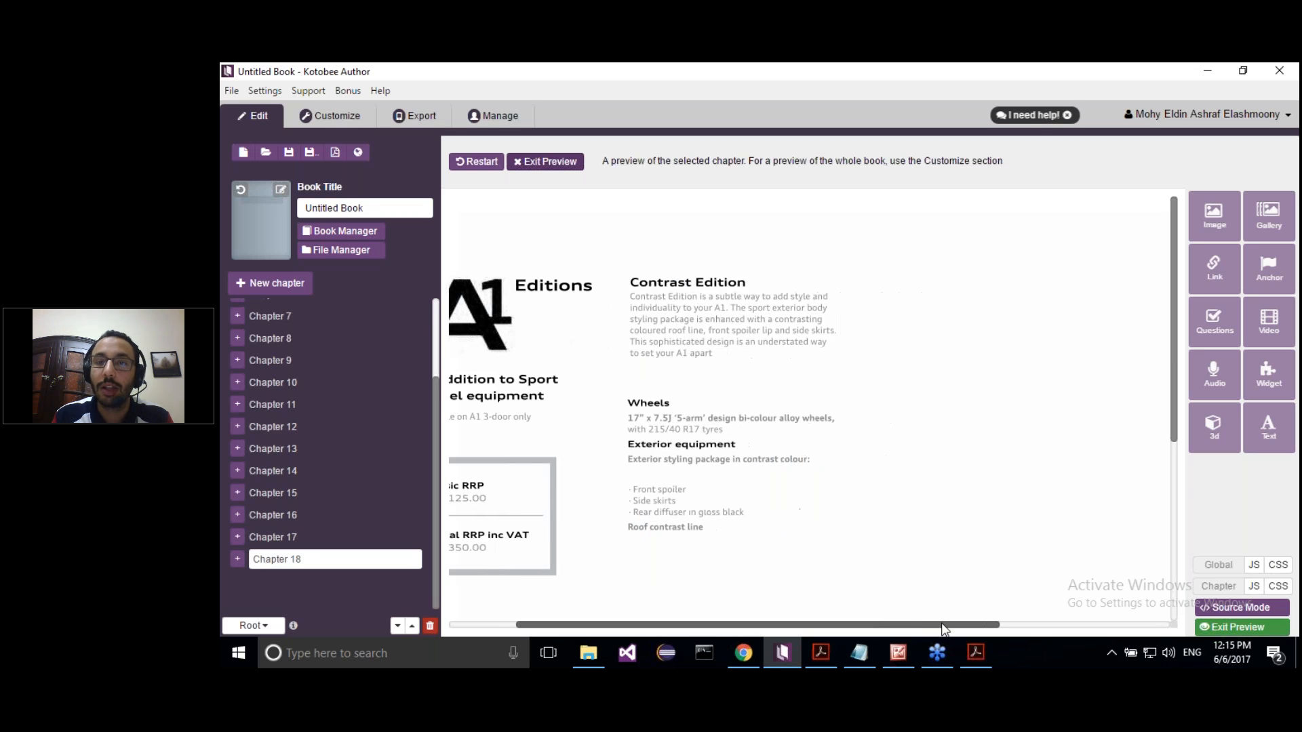
{"action": "left_click", "coordinate": [548, 162]}
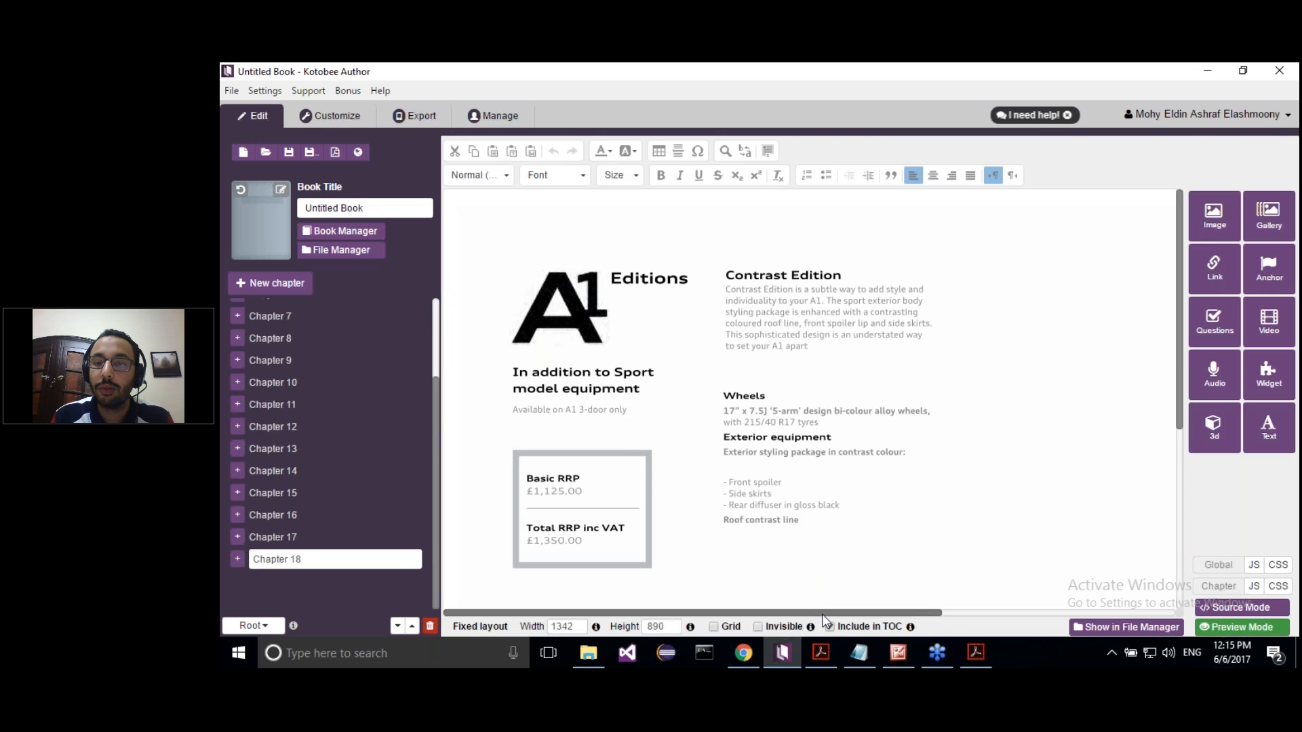
Start a question block titled Survey on the Chapter 18 page, containing one True/False question and one MCQ Single Choice question.
{"action": "left_click_drag", "start_coordinate": [822, 613], "coordinate": [952, 628]}
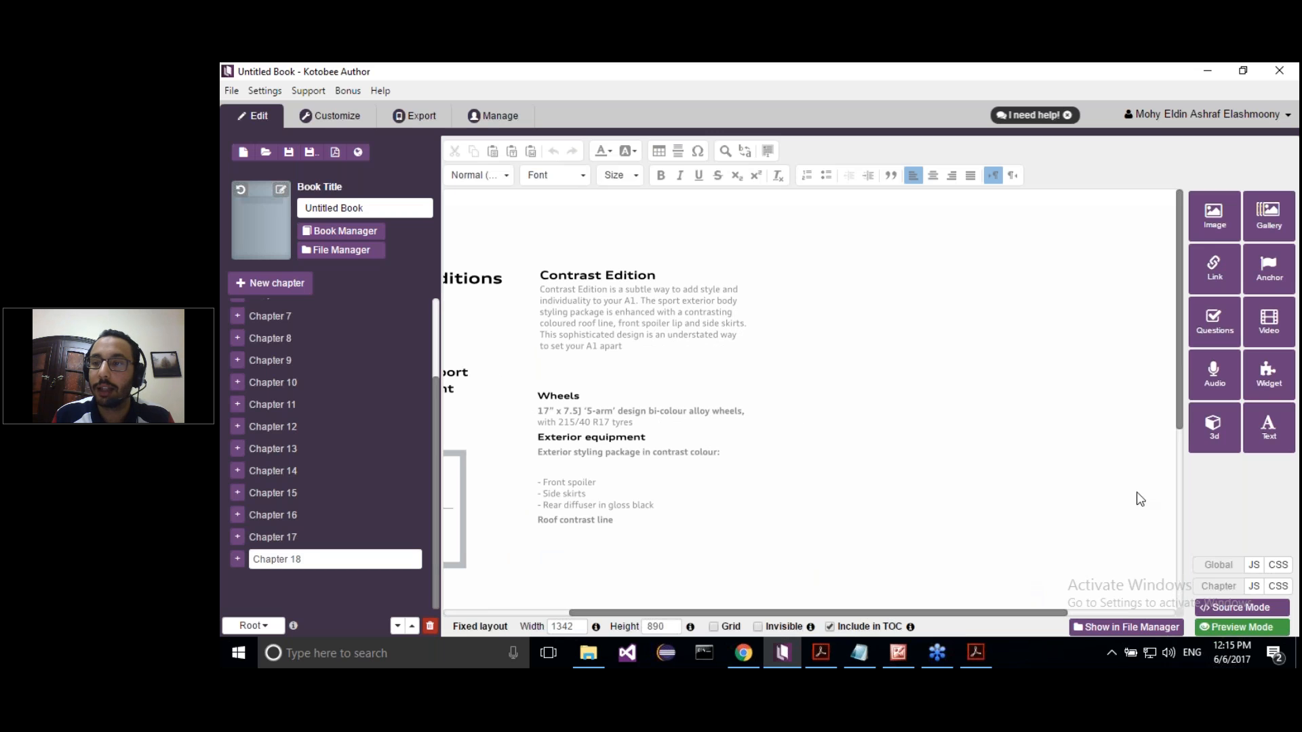
{"action": "left_click", "coordinate": [1214, 332]}
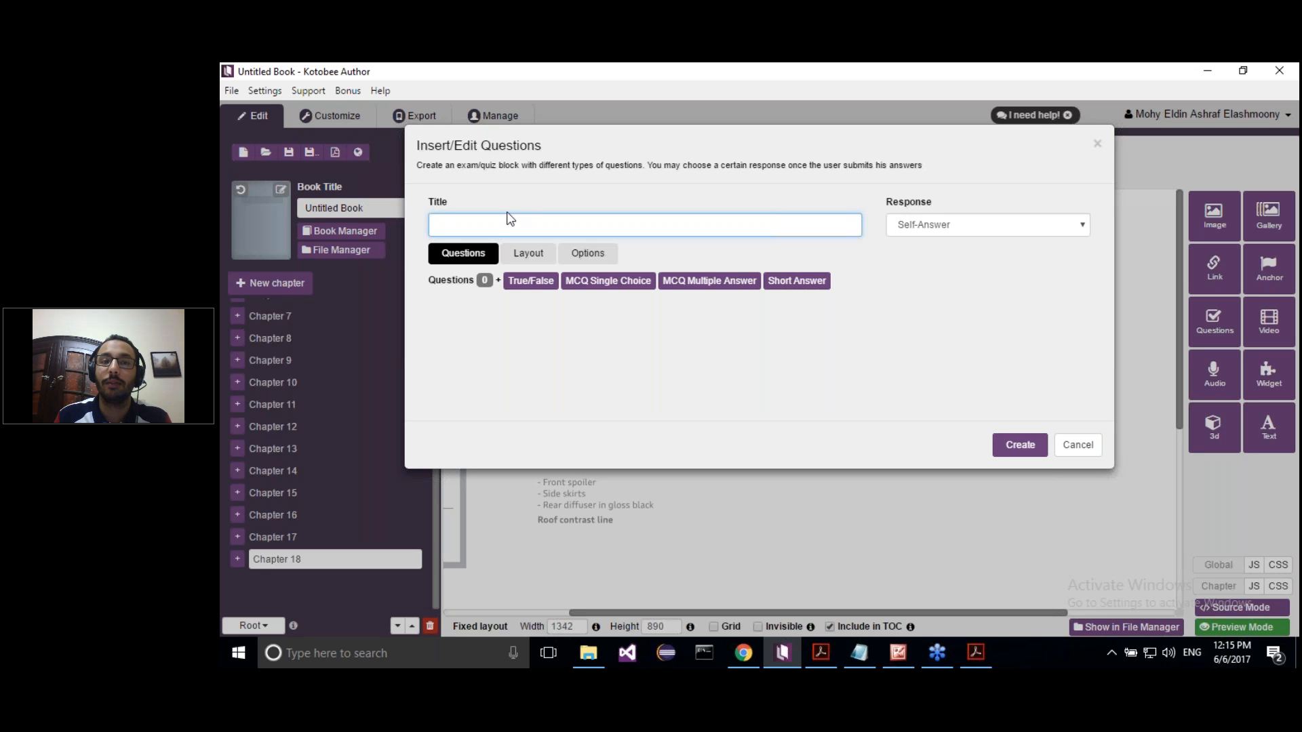
{"action": "type", "text": "S"}
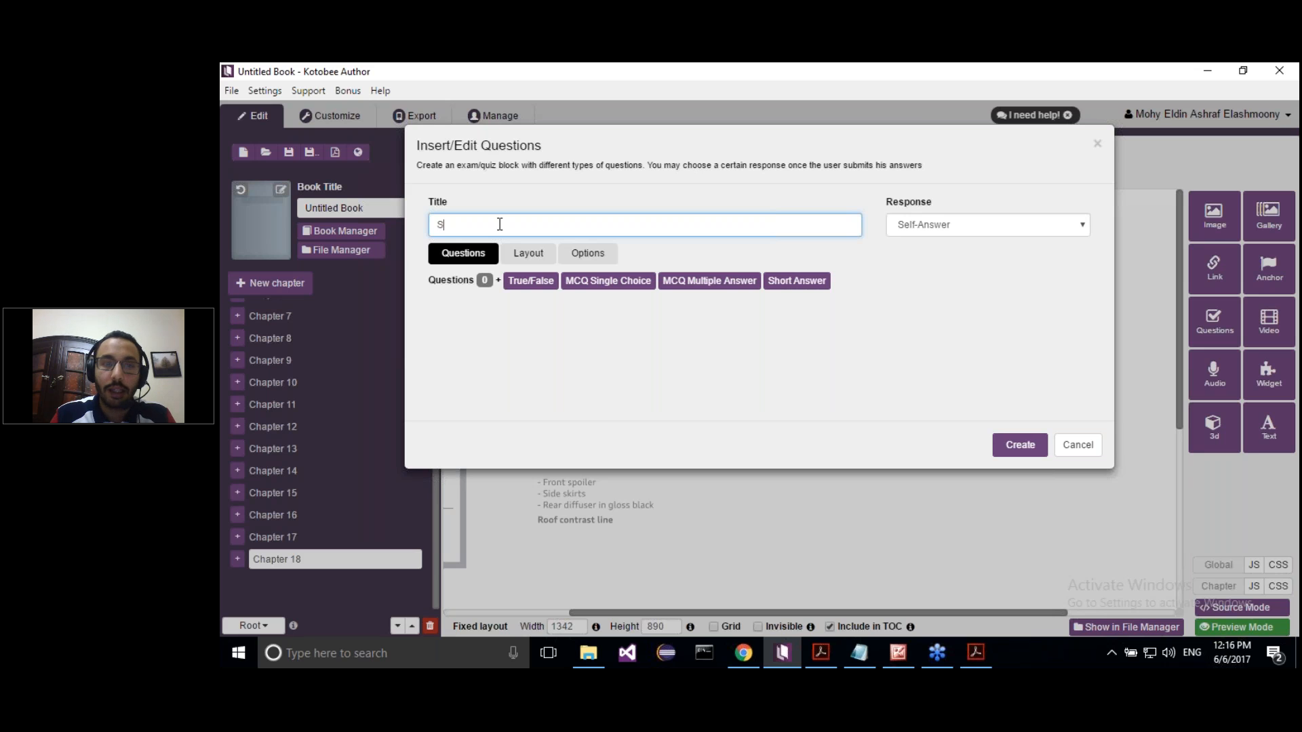
{"action": "type", "text": "urvey"}
{"action": "left_click", "coordinate": [530, 281]}
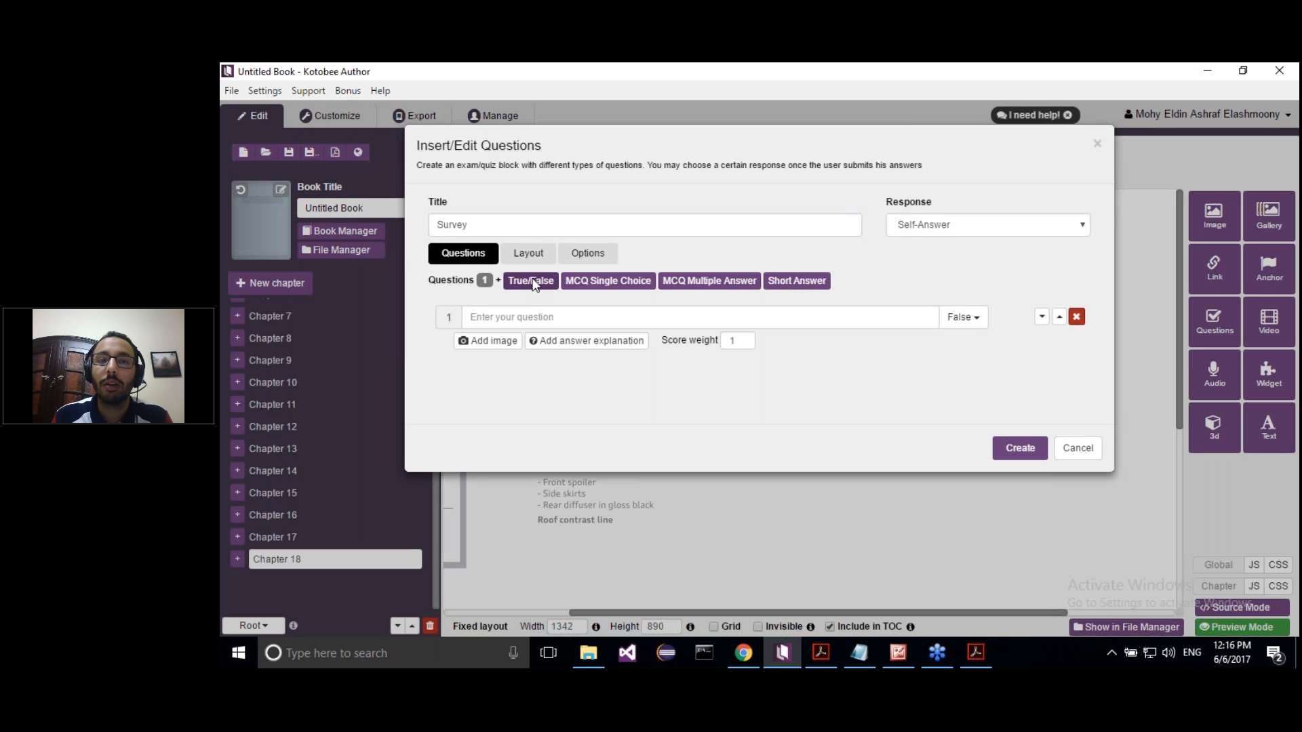
{"action": "left_click", "coordinate": [540, 281]}
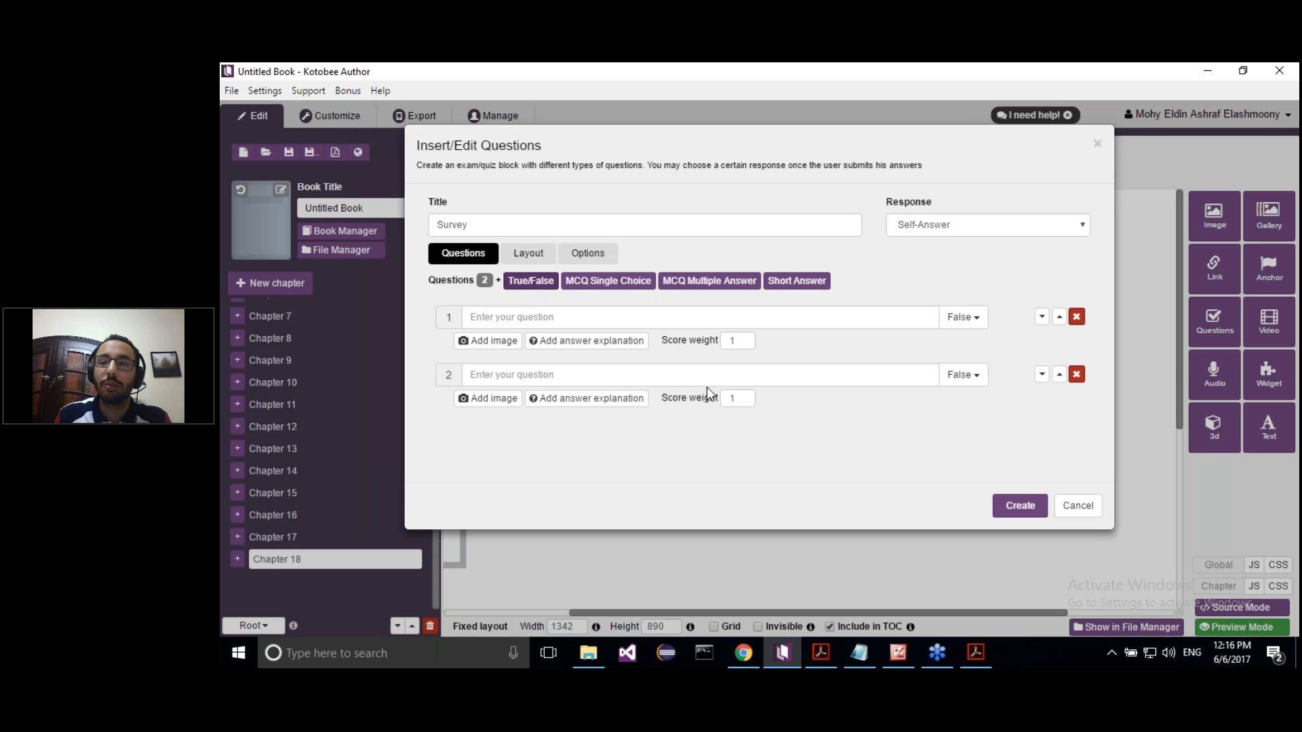
{"action": "left_click", "coordinate": [1076, 374]}
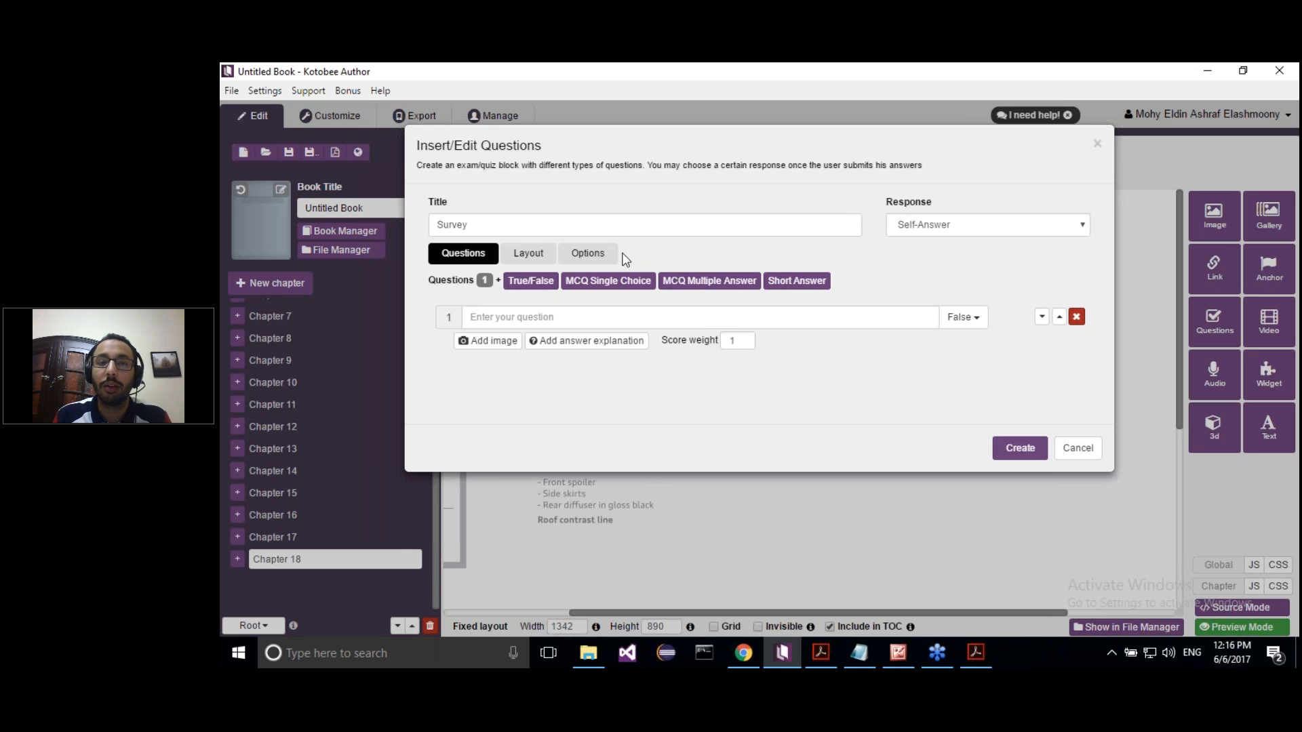
{"action": "left_click", "coordinate": [577, 284]}
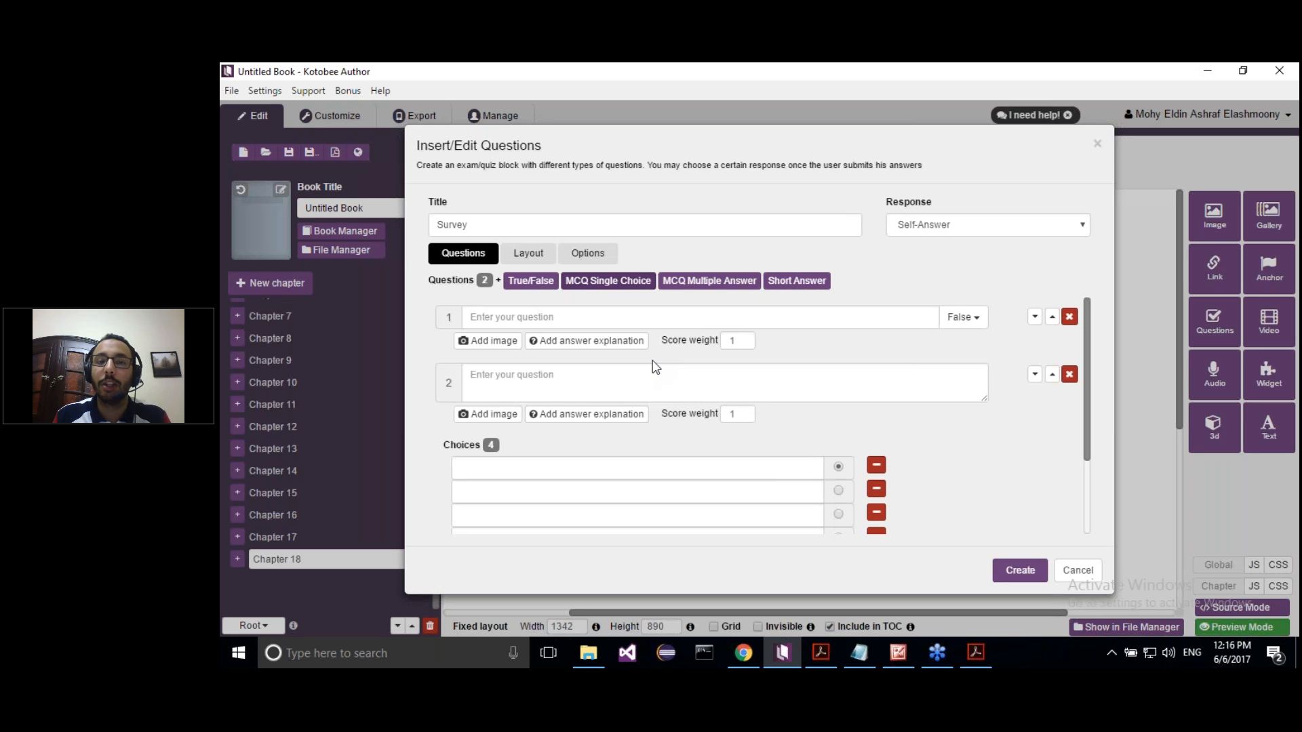
Enter "Is Audi A1 car the best car in the world?" as the first question and set its correct answer to True.
{"action": "left_click", "coordinate": [591, 313]}
{"action": "type", "text": "Is"}
{"action": "type", "text": " Ay"}
{"action": "type", "text": "ud"}
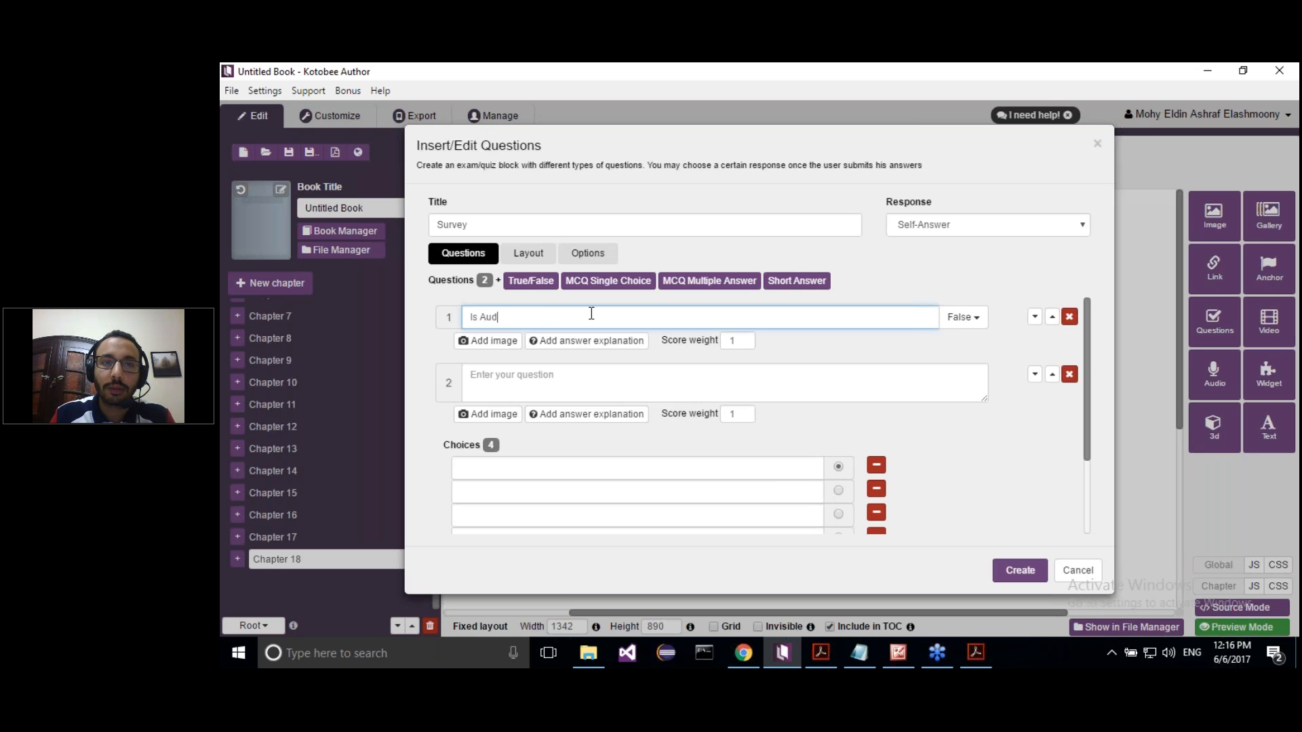
{"action": "type", "text": "i A1 c"}
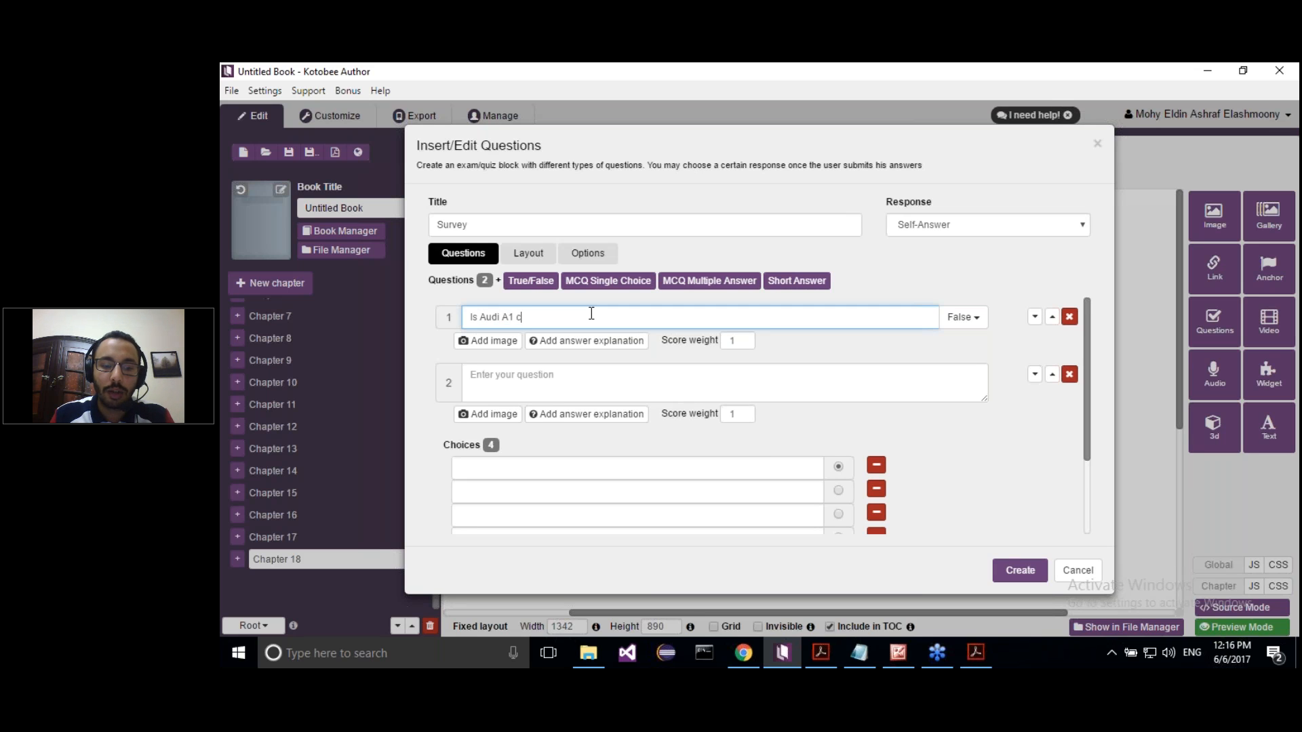
{"action": "type", "text": "ar the best car"}
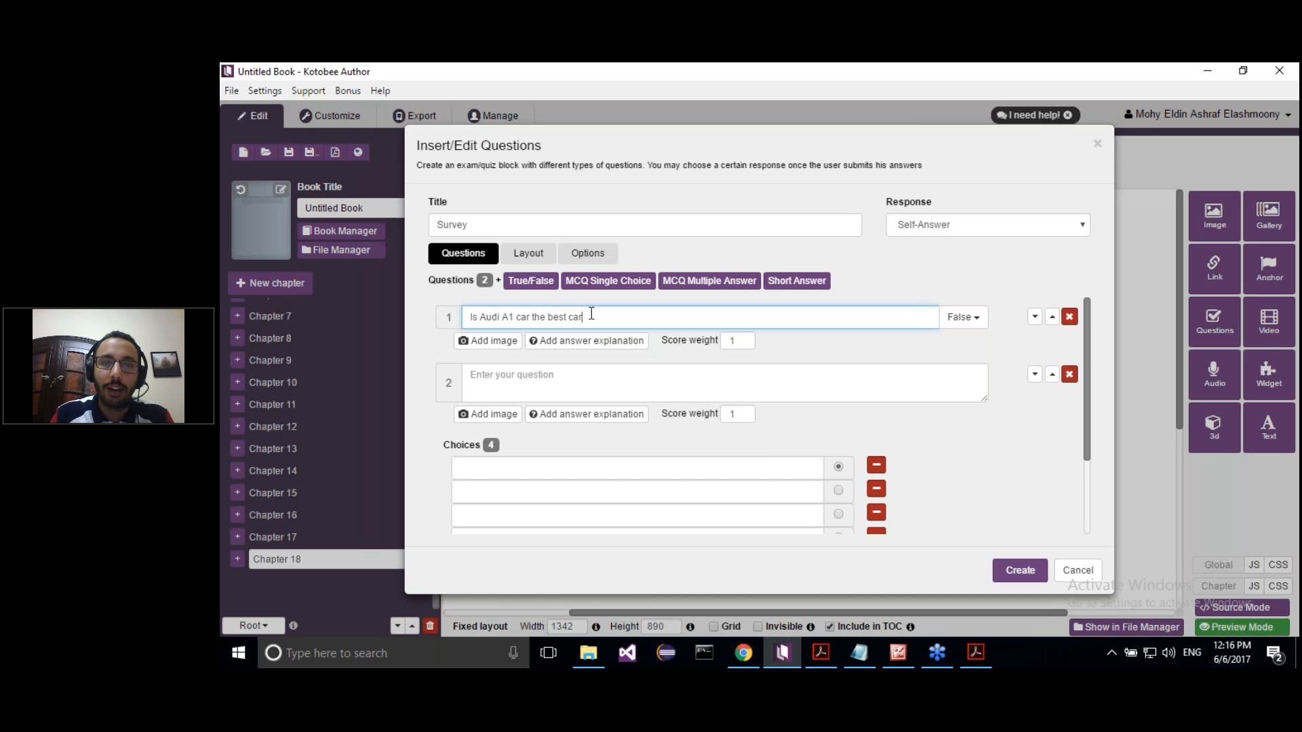
{"action": "type", "text": " in the wo"}
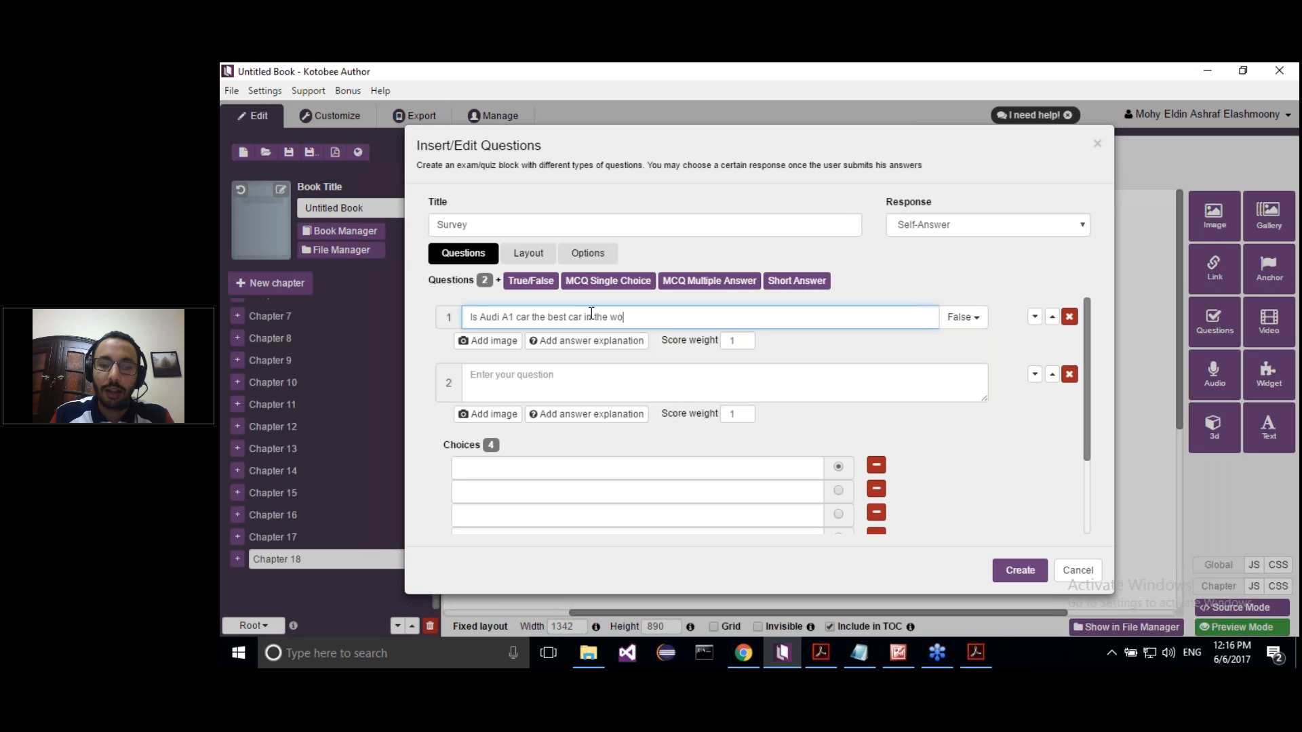
{"action": "type", "text": "rld?"}
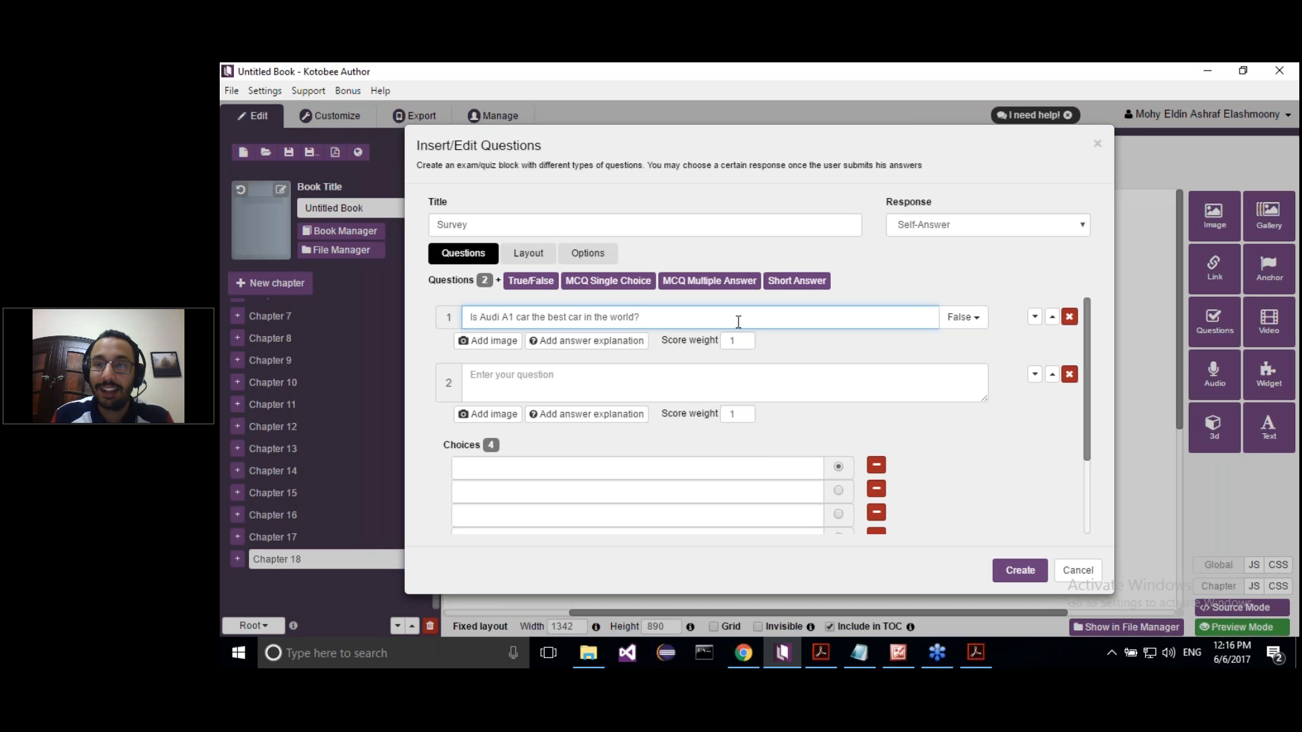
{"action": "left_click", "coordinate": [963, 317]}
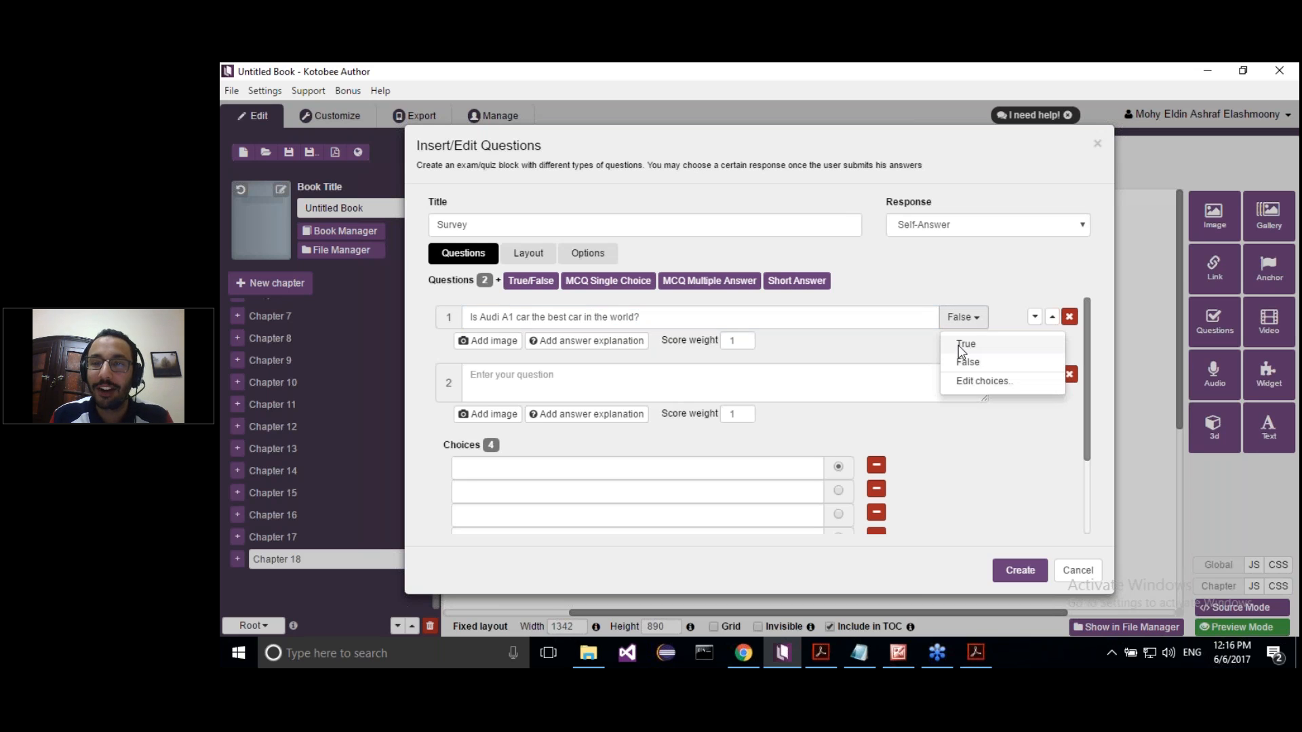
{"action": "left_click", "coordinate": [963, 345]}
Enter "Are you enjoying this webinar?" as the second question and reduce its choices to two, Yes and No.
{"action": "left_click", "coordinate": [594, 386]}
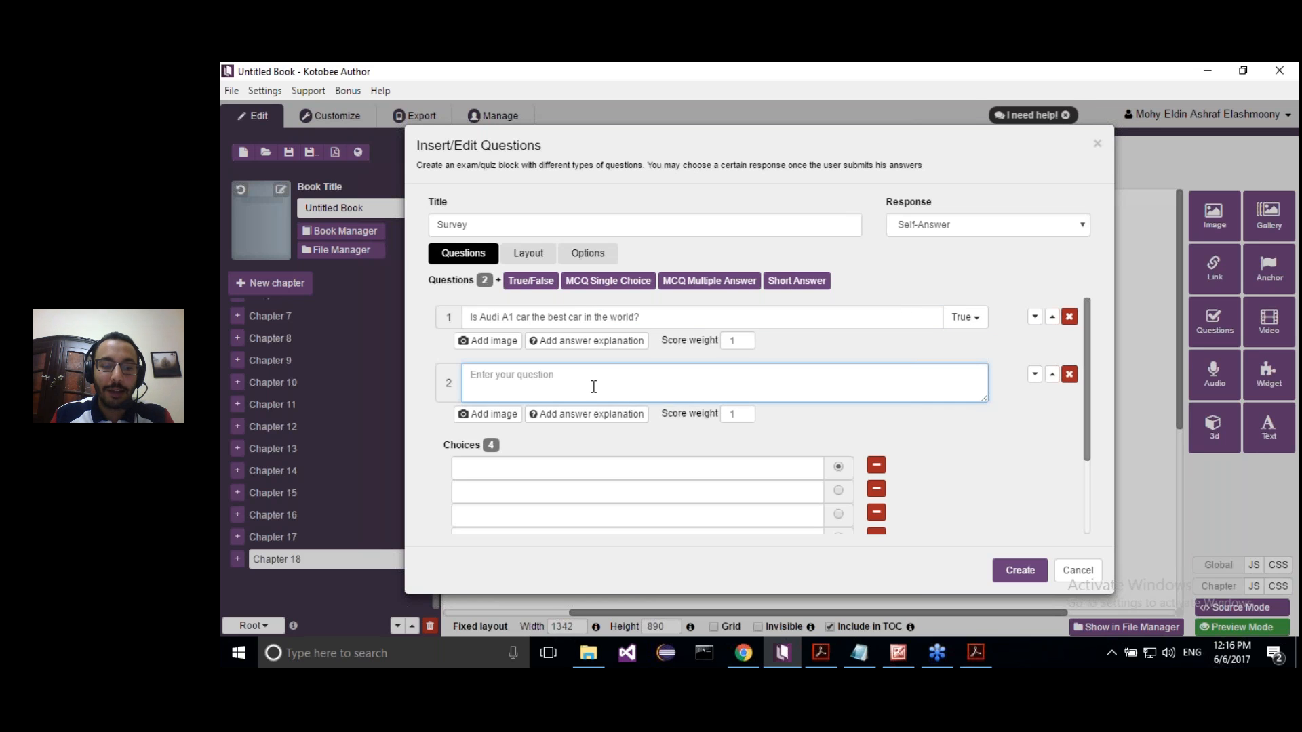
{"action": "type", "text": "Are you enjoying this webinar?"}
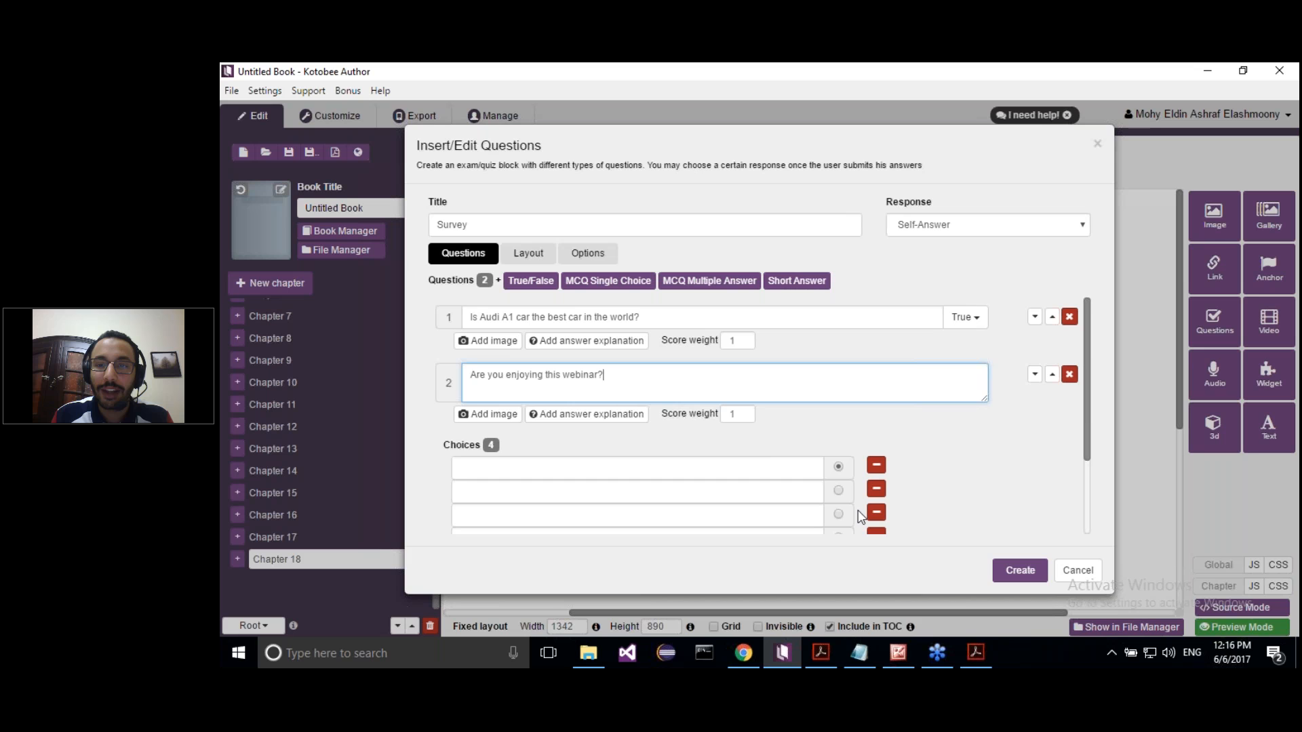
{"action": "scroll", "coordinate": [936, 469], "scroll_direction": "down", "scroll_amount": 1}
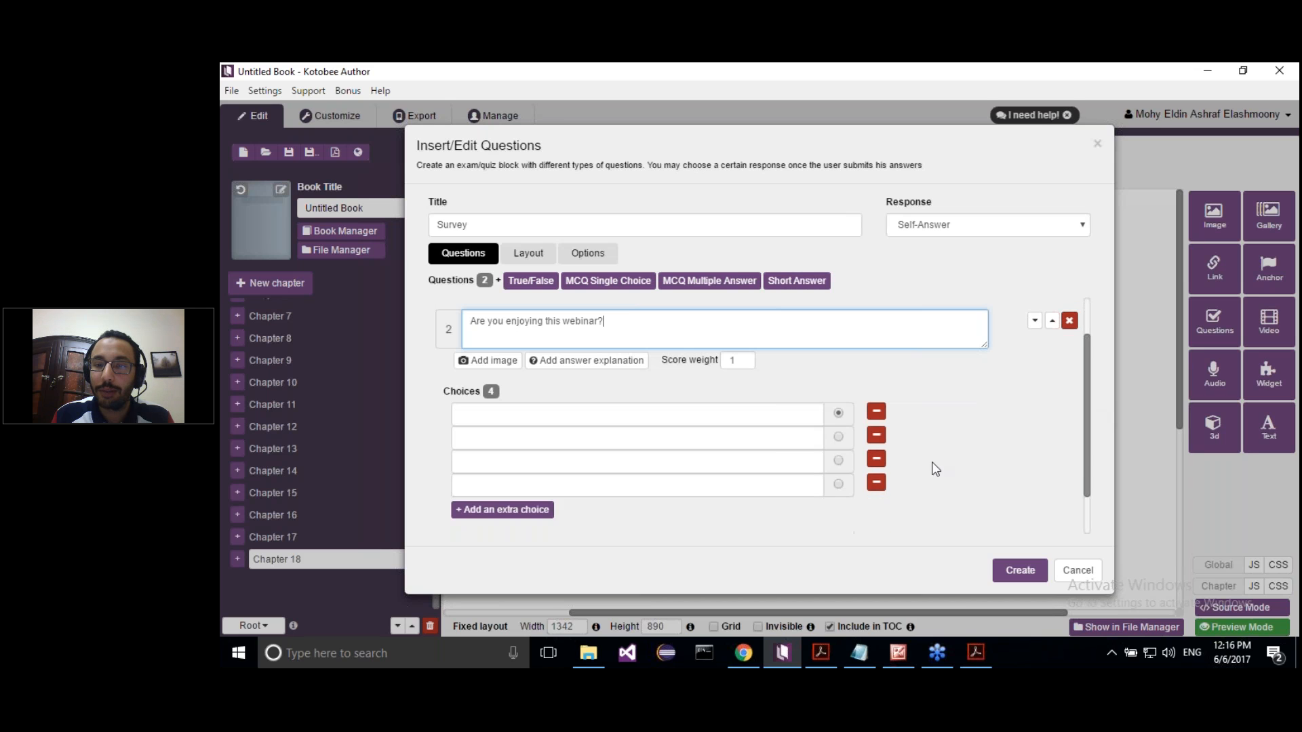
{"action": "left_click", "coordinate": [880, 483]}
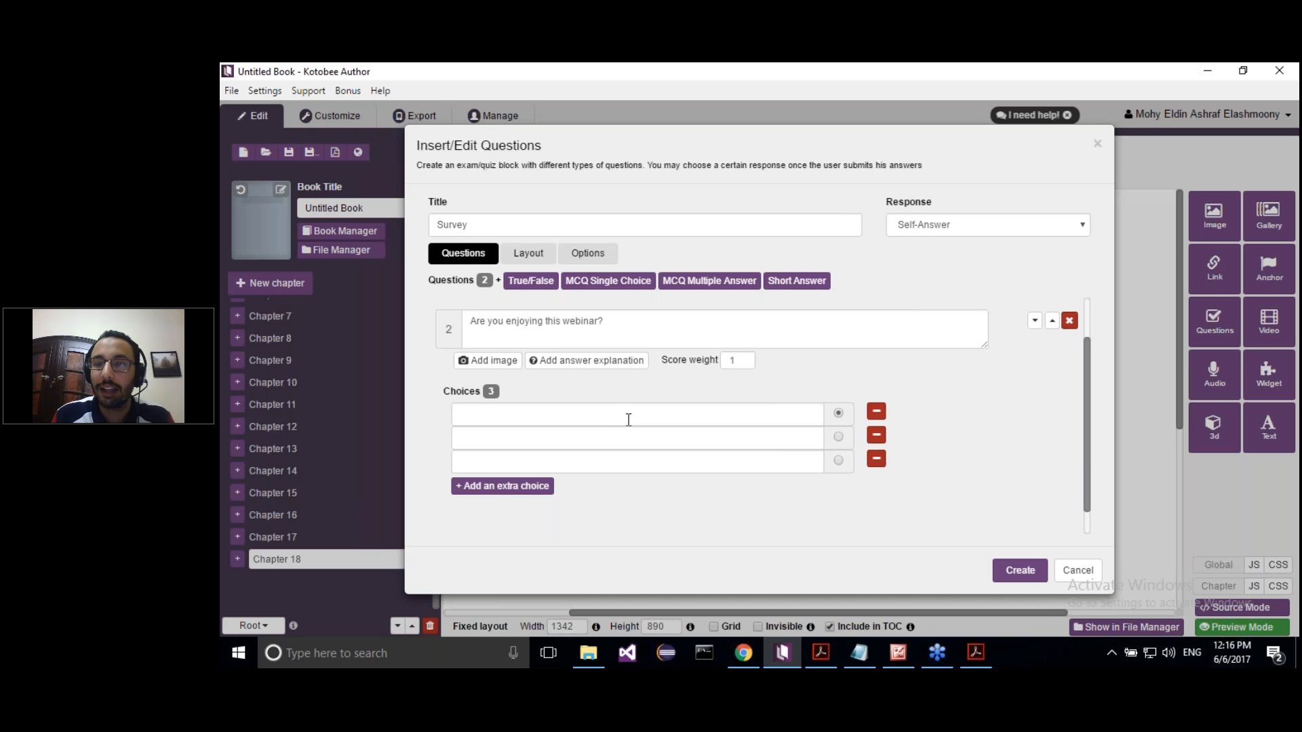
{"action": "left_click", "coordinate": [876, 459]}
{"action": "left_click", "coordinate": [680, 421]}
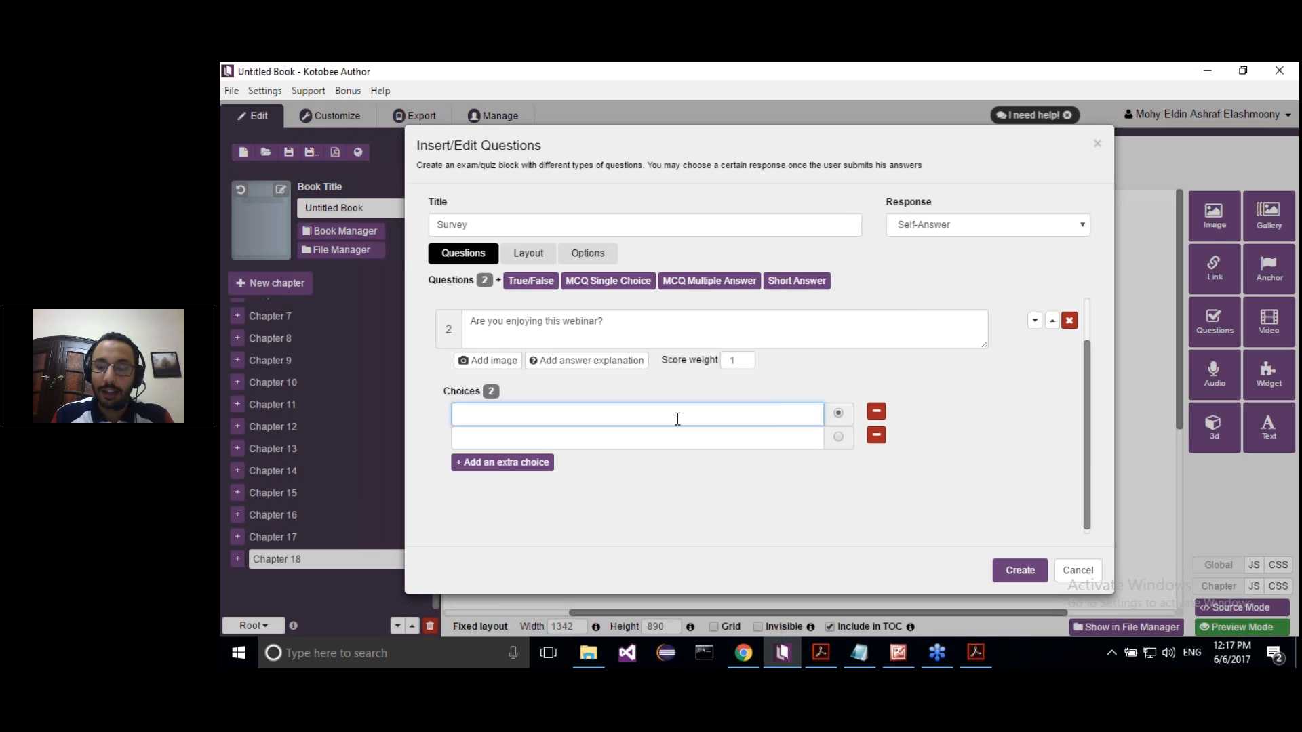
{"action": "type", "text": "Yes"}
{"action": "left_click", "coordinate": [670, 430]}
{"action": "type", "text": "No"}
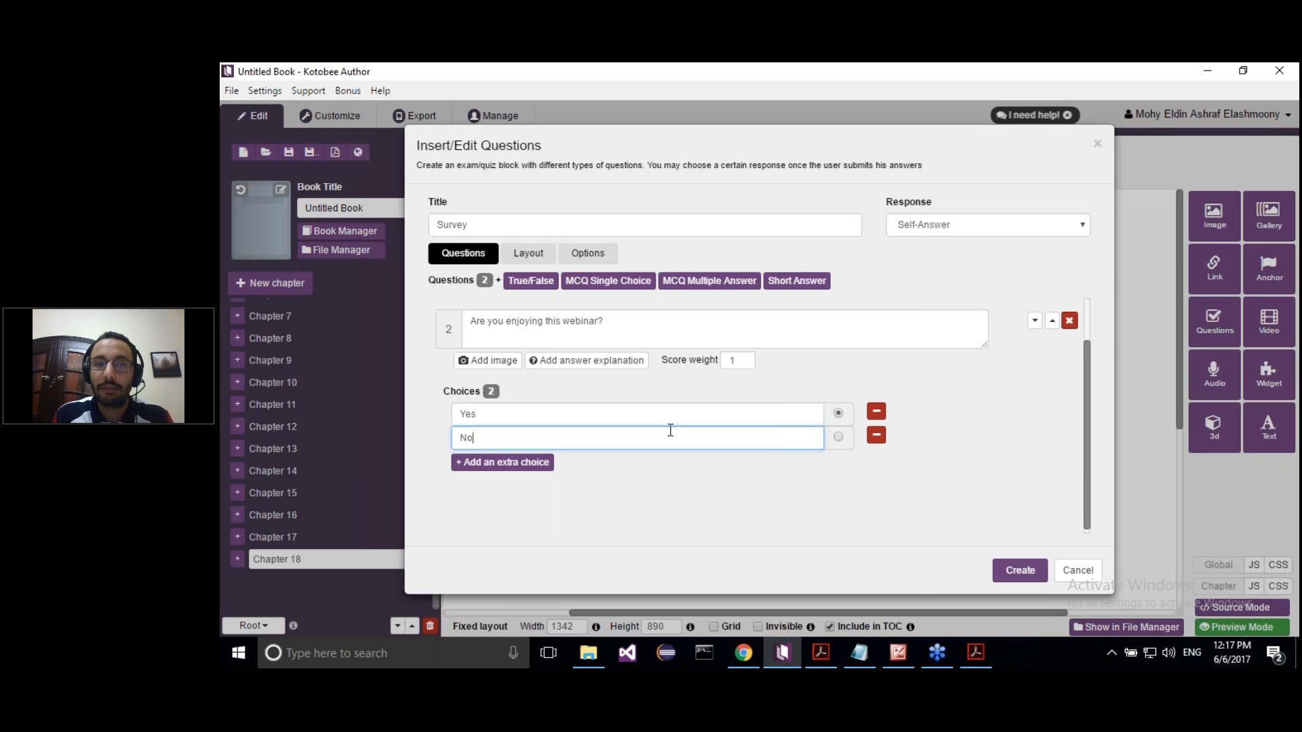
{"action": "left_click_drag", "start_coordinate": [1085, 441], "coordinate": [1084, 367]}
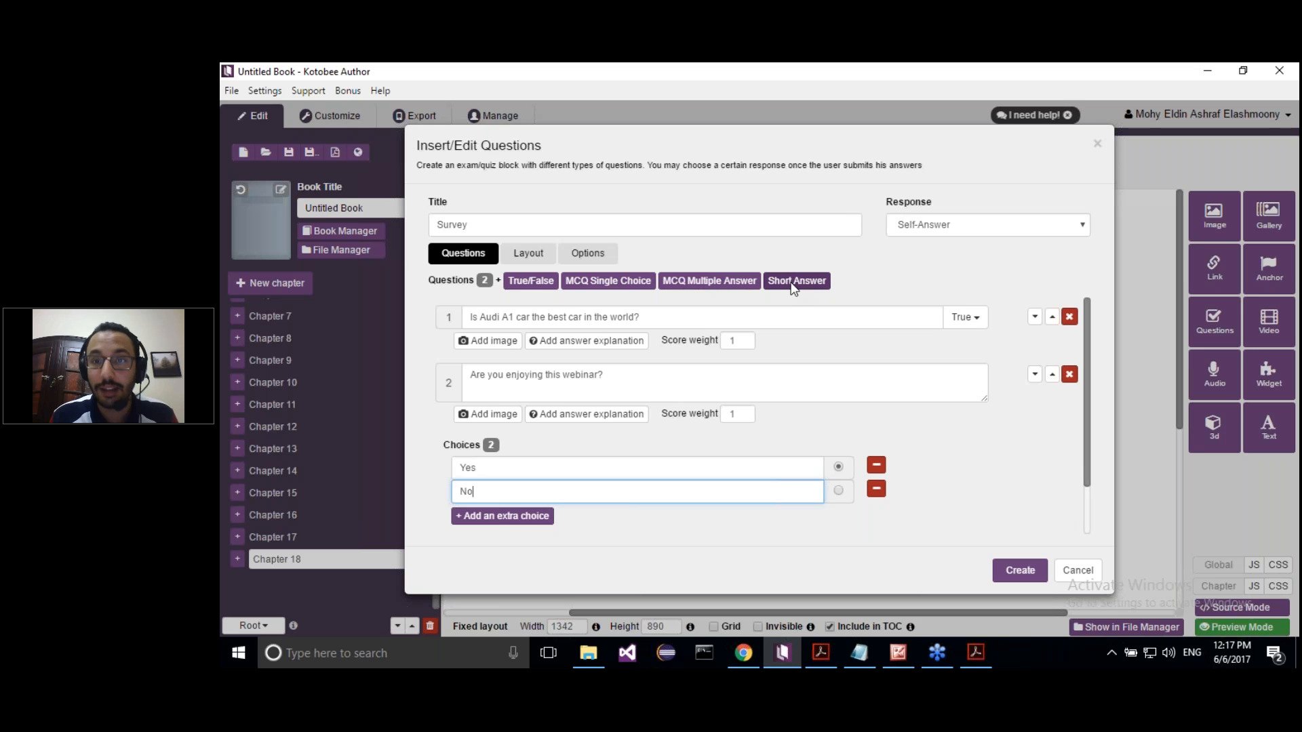
Examine the survey's response types, keeping Self-Answer selected, and look through its layout settings and options.
{"action": "left_click", "coordinate": [1283, 302]}
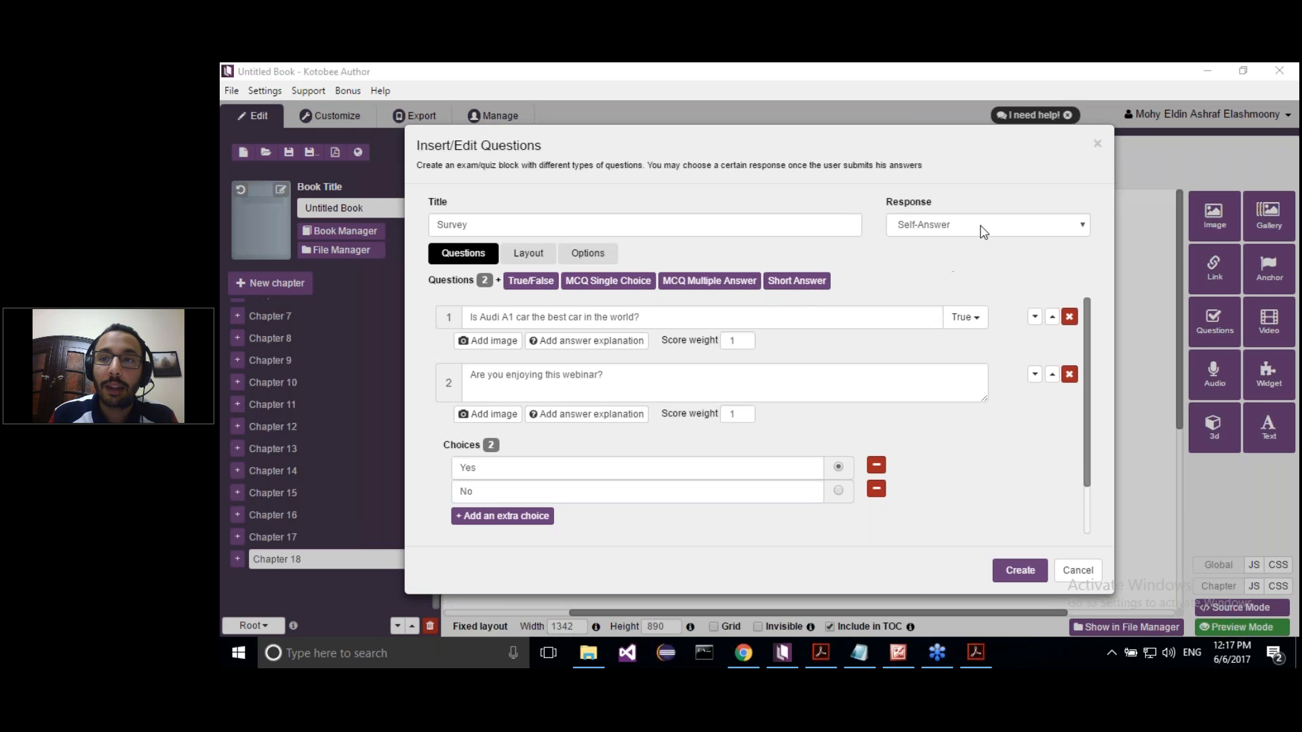
{"action": "left_click", "coordinate": [880, 272]}
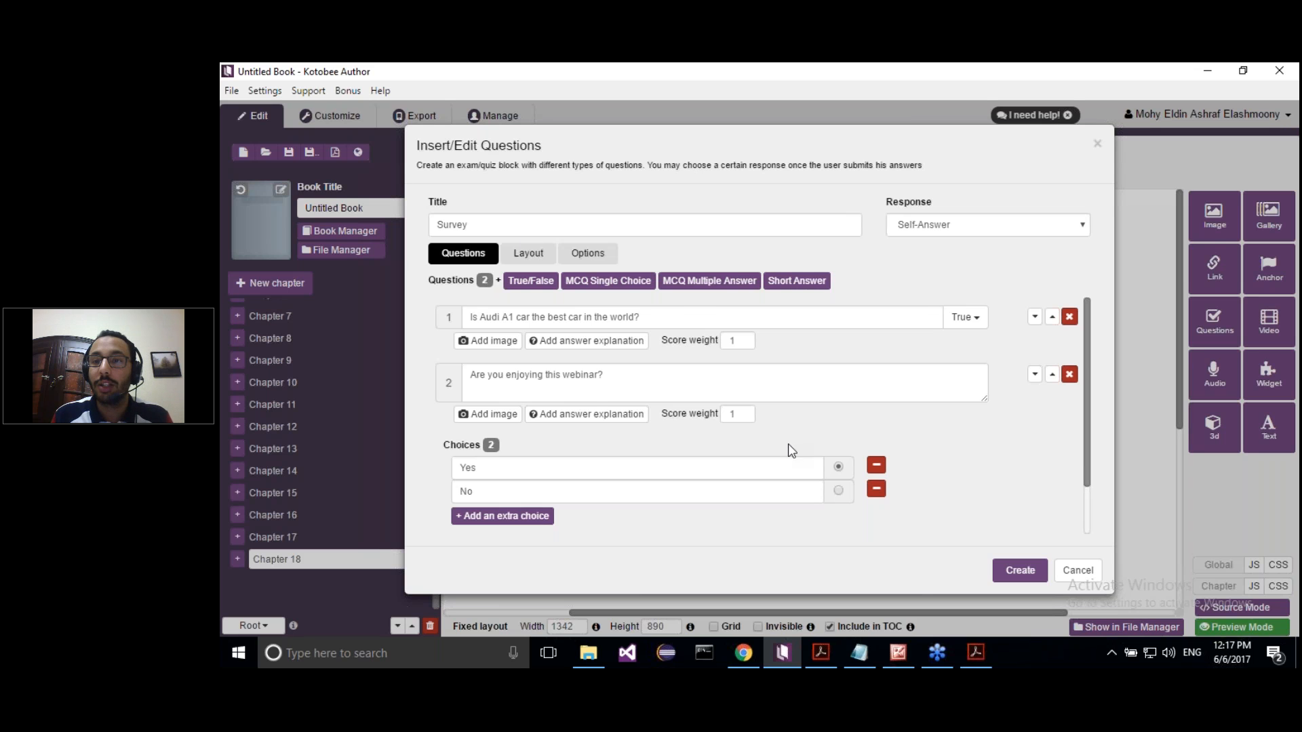
{"action": "left_click", "coordinate": [954, 226]}
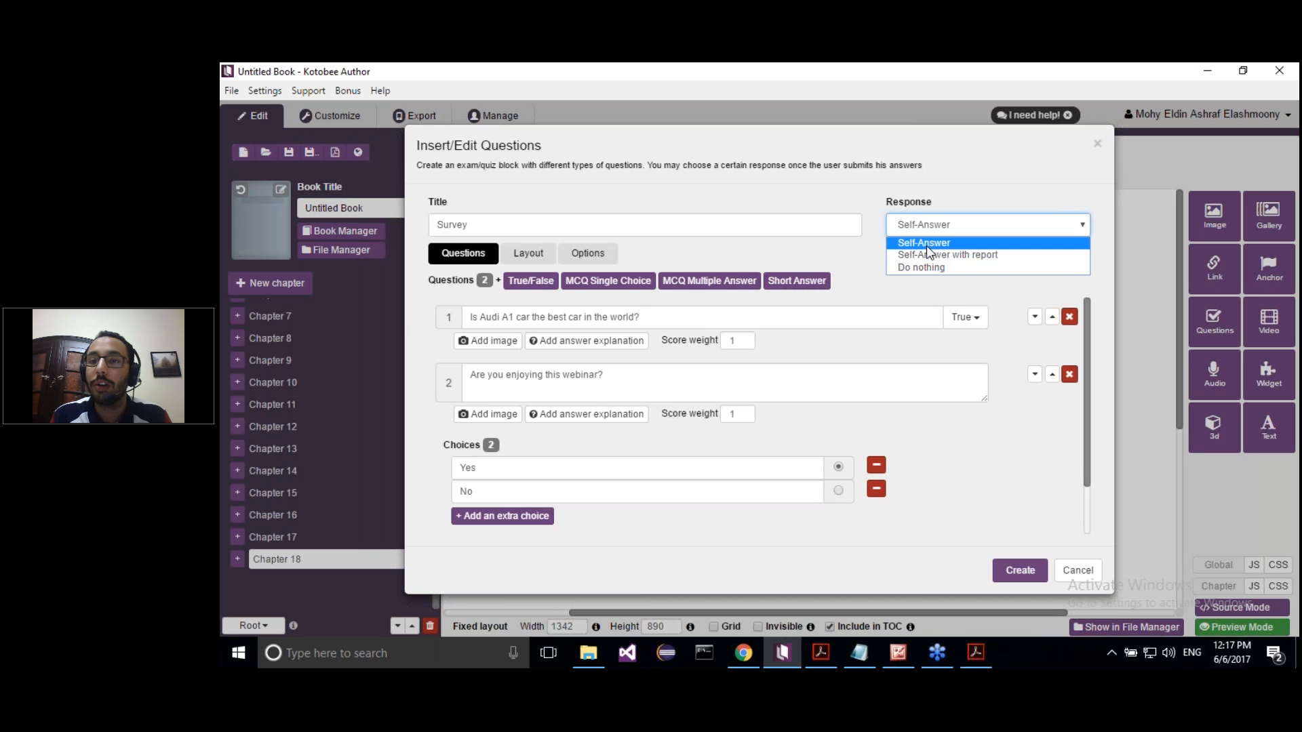
{"action": "left_click", "coordinate": [926, 246]}
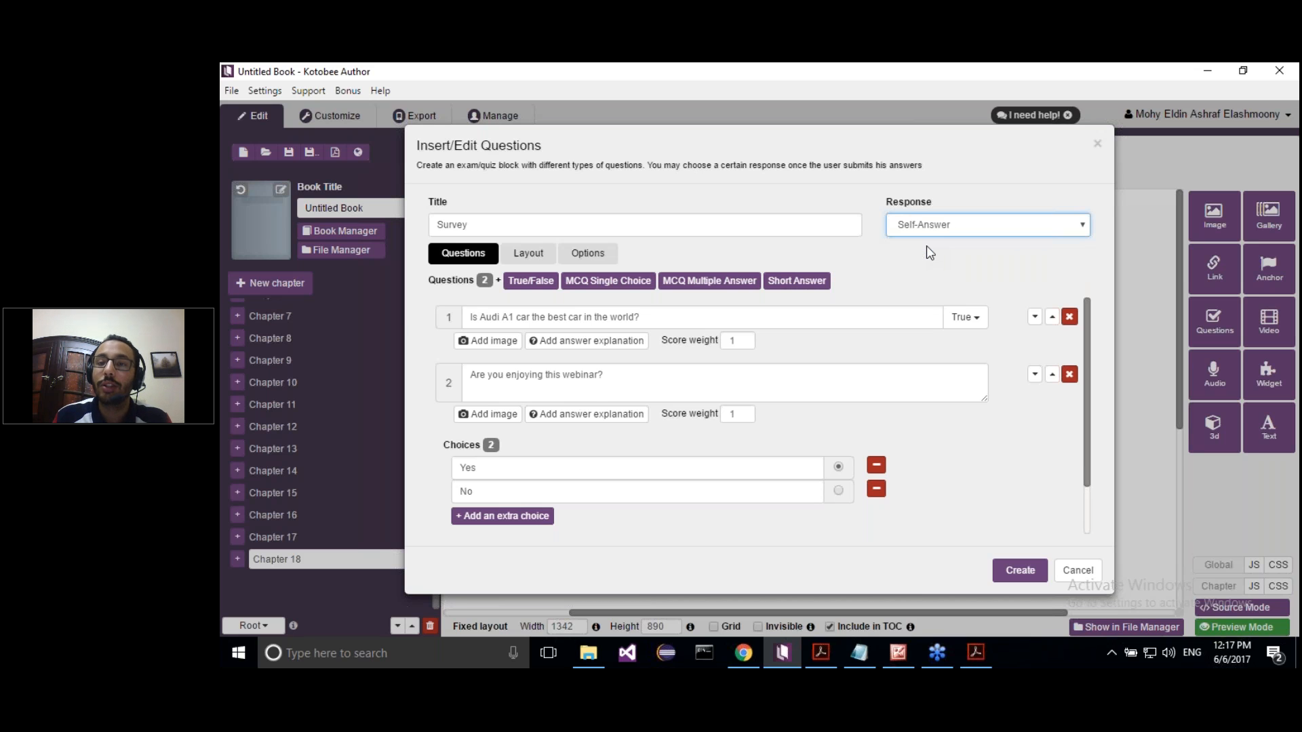
{"action": "left_click", "coordinate": [526, 254]}
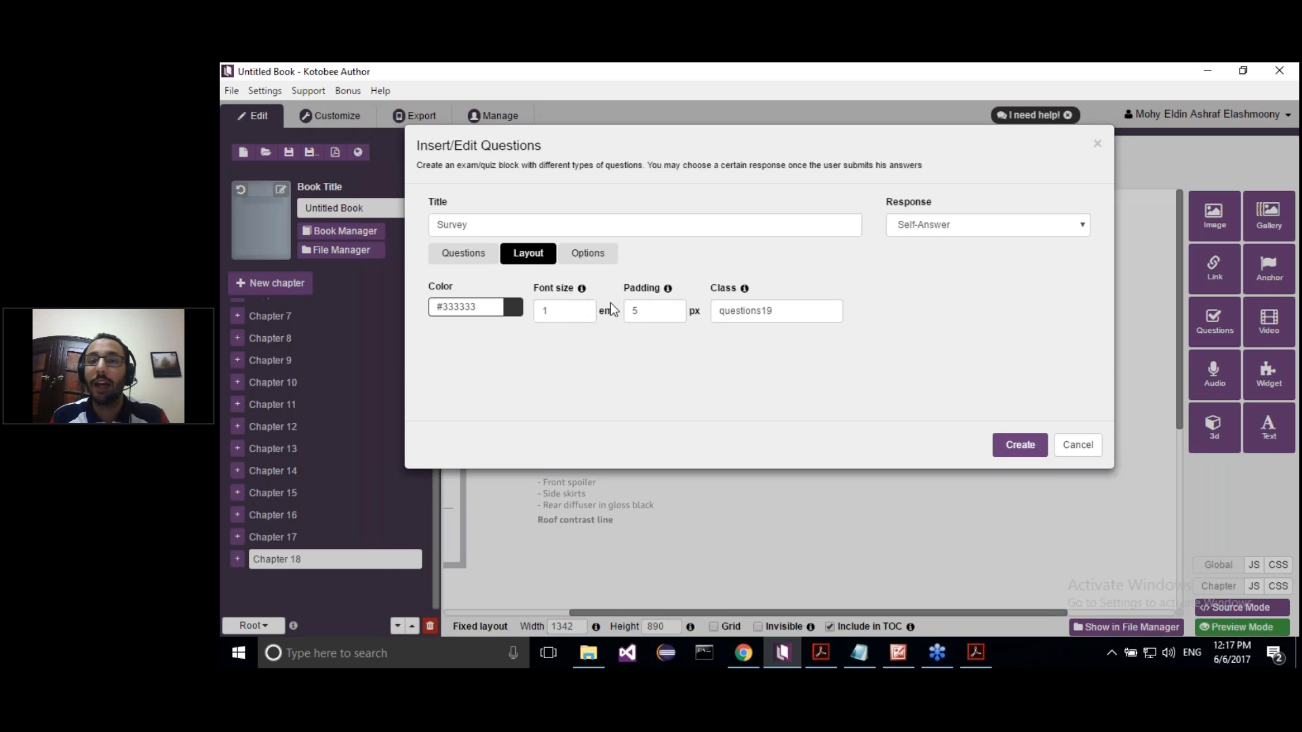
{"action": "left_click", "coordinate": [592, 254]}
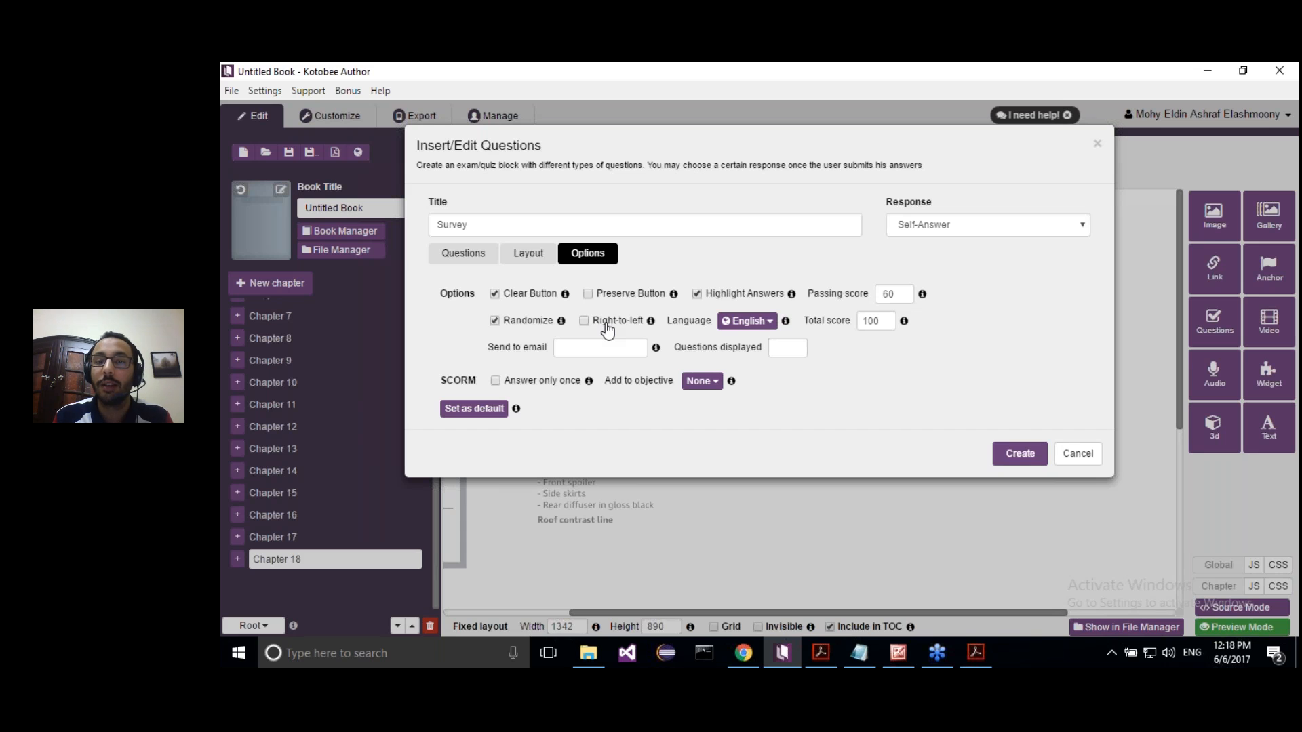
{"action": "left_click", "coordinate": [581, 346]}
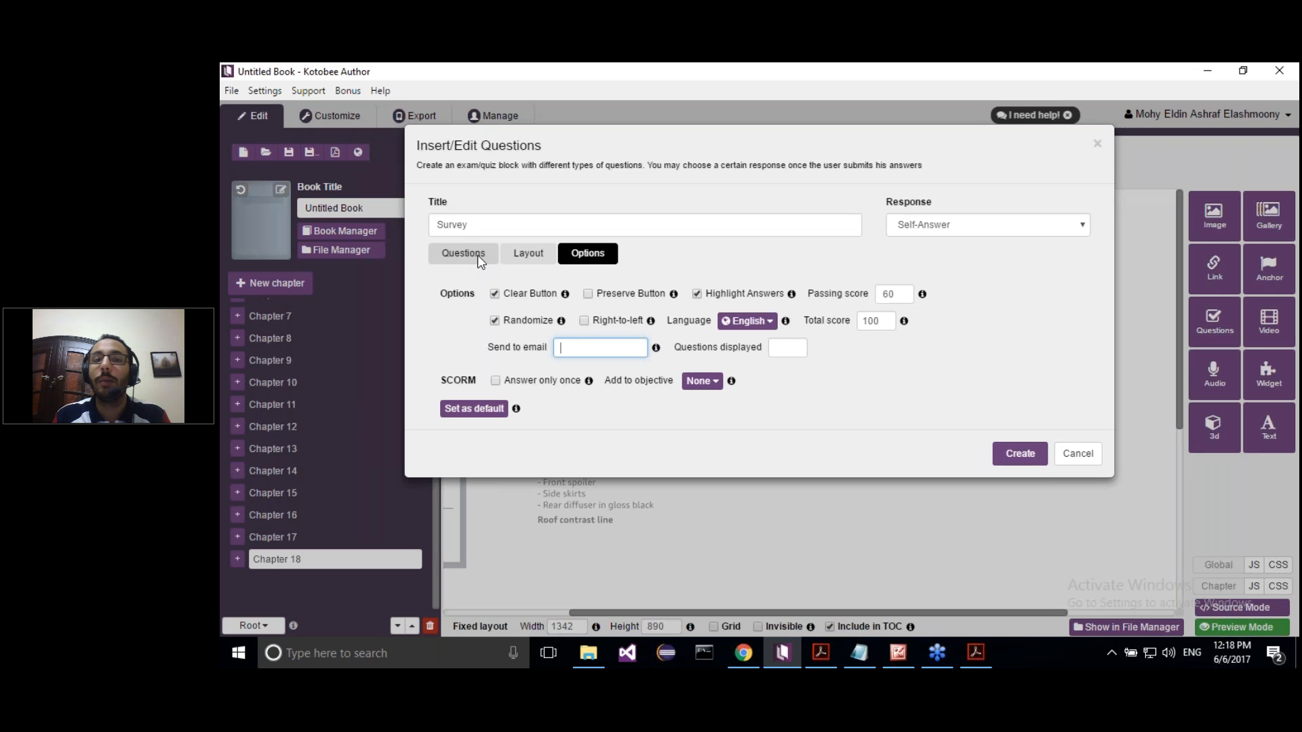
Try 5 and 0 as the number of questions displayed, and clear the value.
{"action": "left_click", "coordinate": [786, 348]}
{"action": "type", "text": "5"}
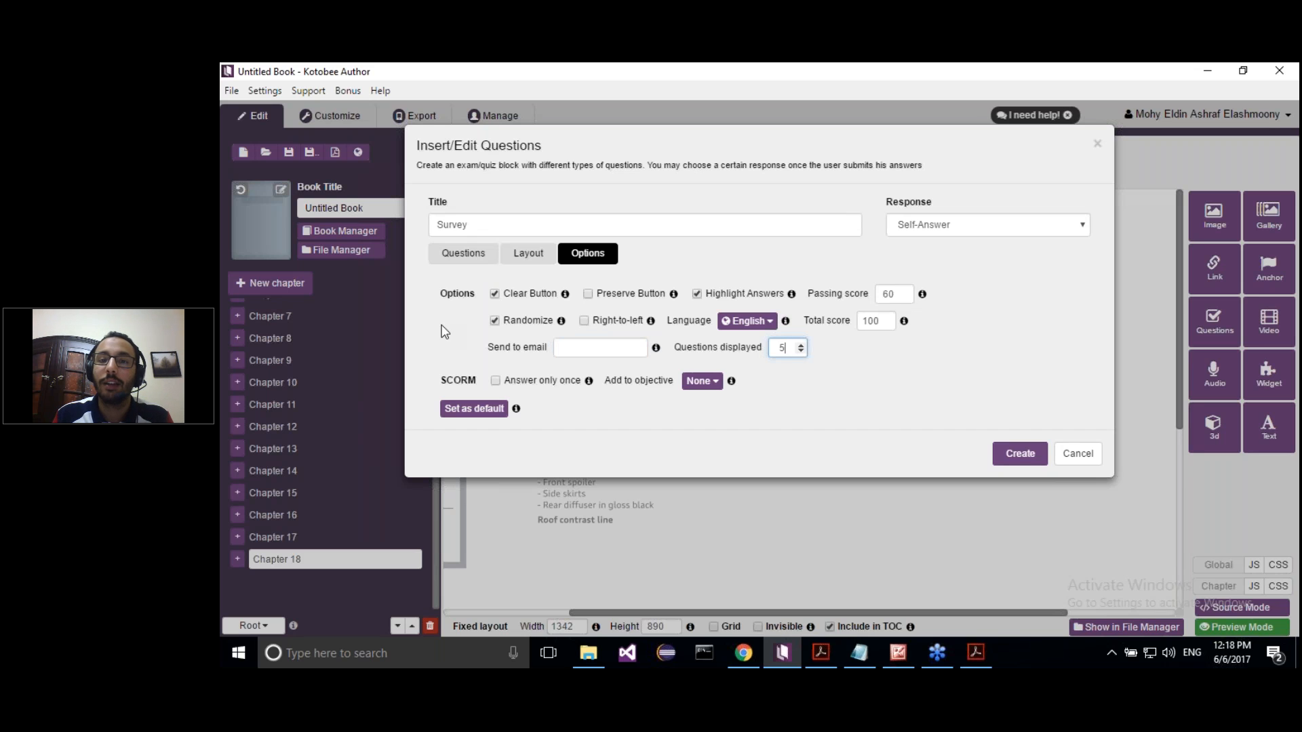
{"action": "left_click", "coordinate": [467, 332]}
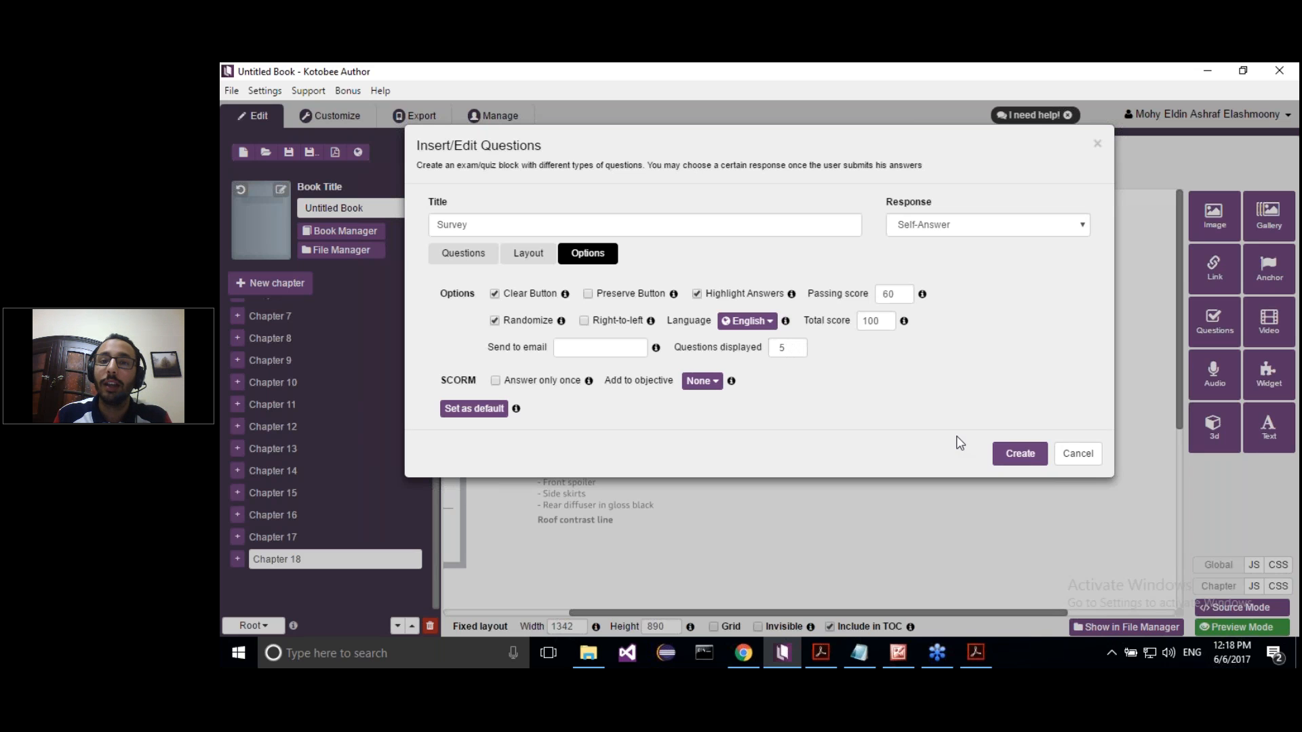
{"action": "double_click", "coordinate": [782, 348]}
{"action": "key", "text": "BackSpace"}
{"action": "type", "text": "0"}
{"action": "left_click", "coordinate": [864, 361]}
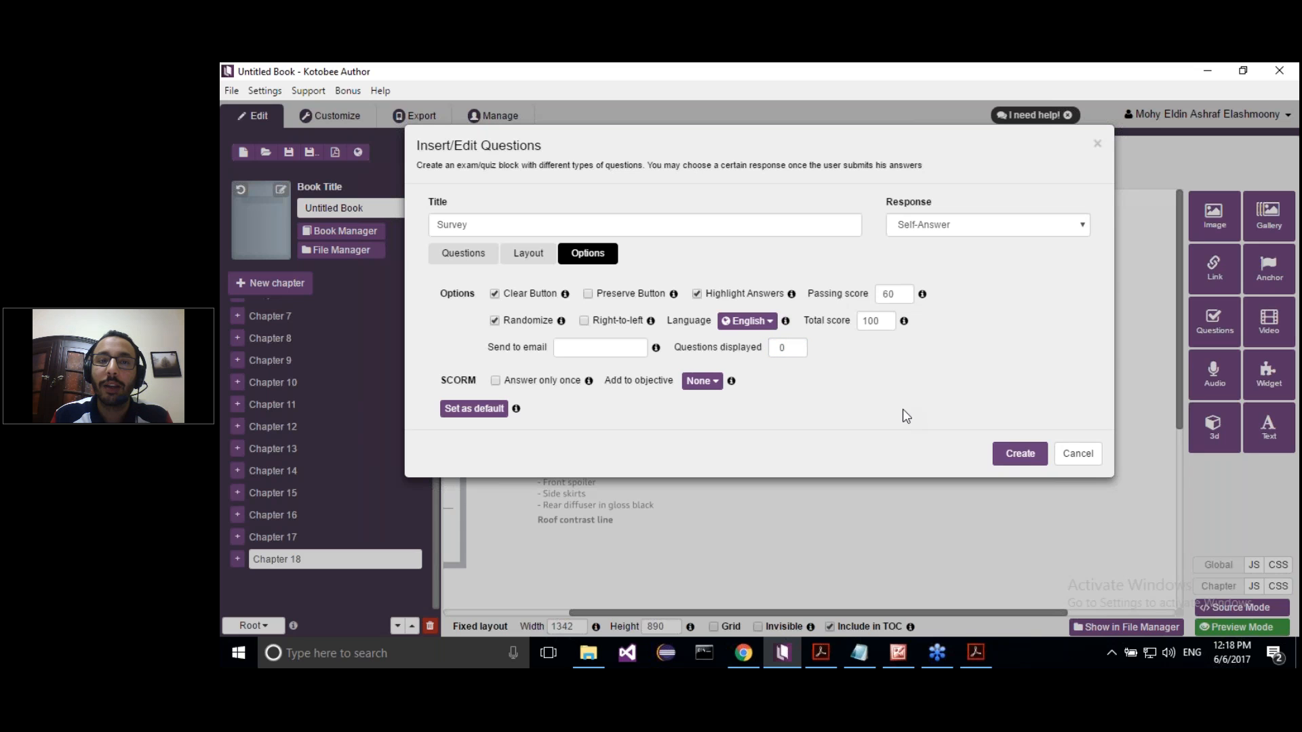
{"action": "left_click", "coordinate": [800, 349]}
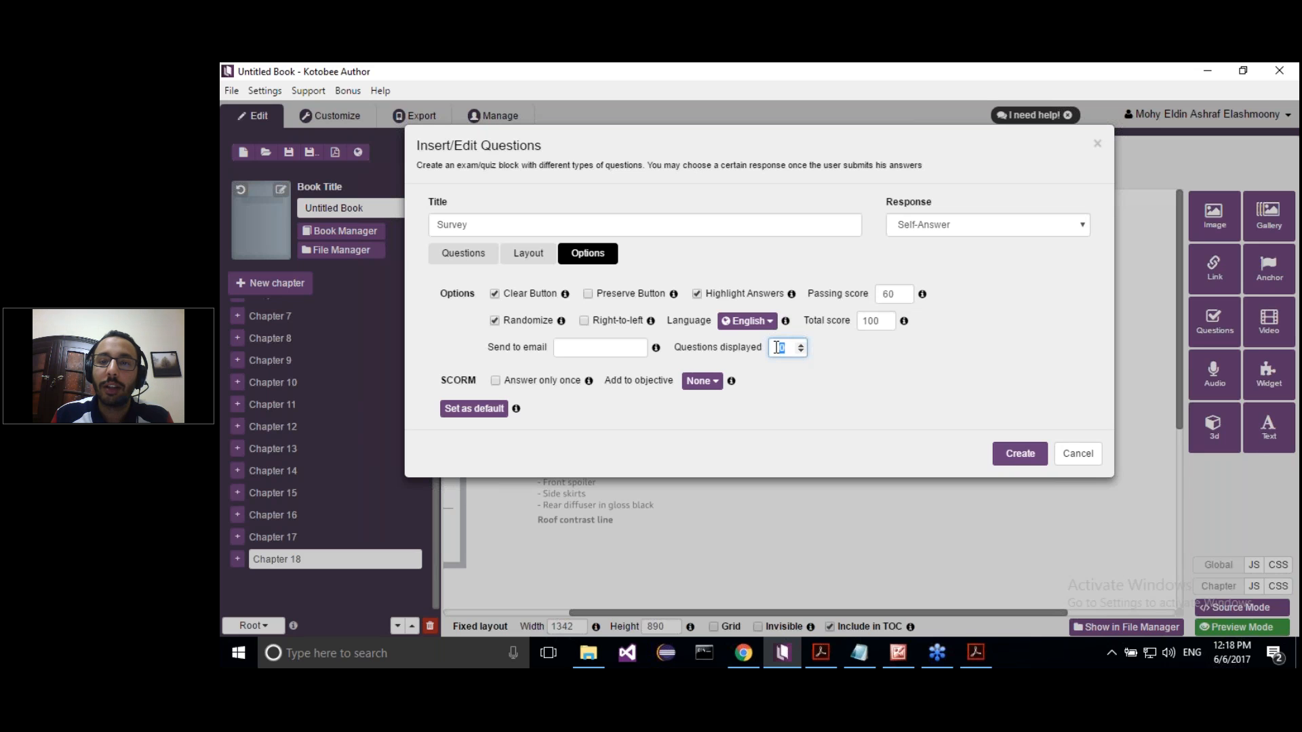
{"action": "key", "text": "BackSpace"}
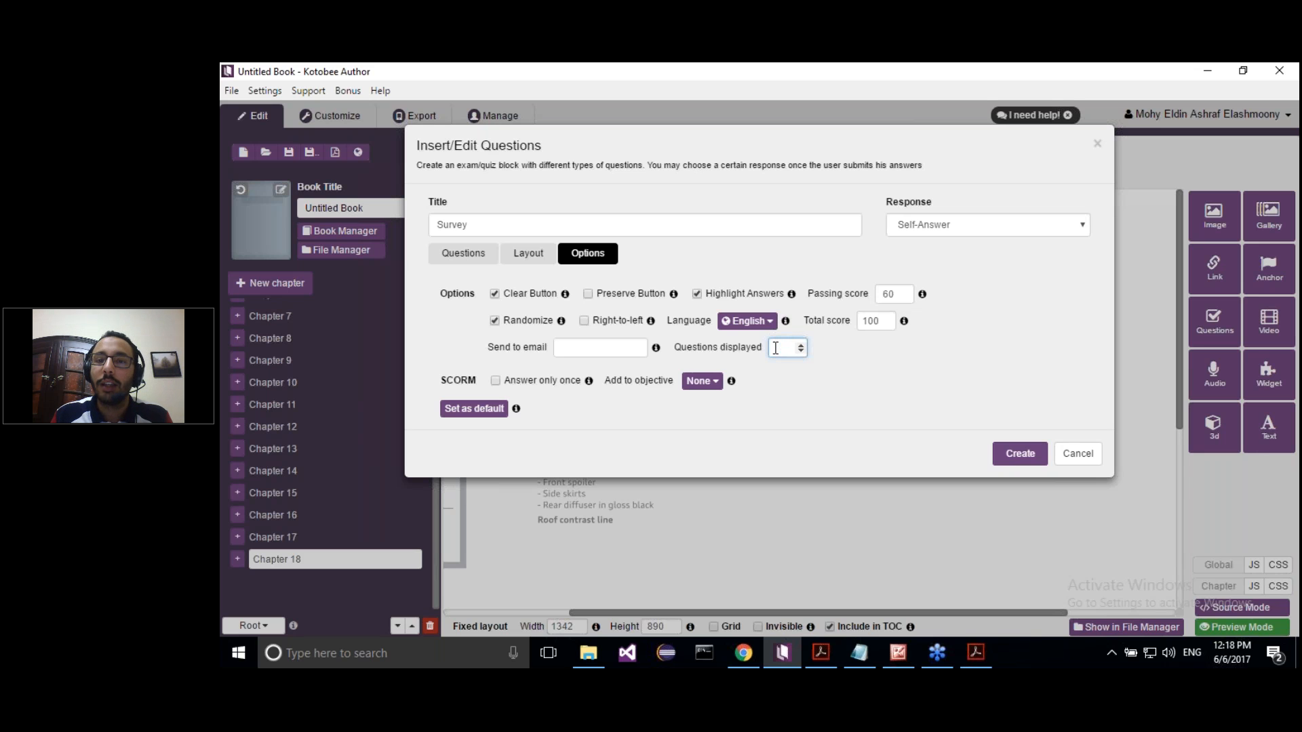
Create the survey, and move and enlarge it in the blank area beside the Contrast Edition text.
{"action": "left_click", "coordinate": [1023, 464]}
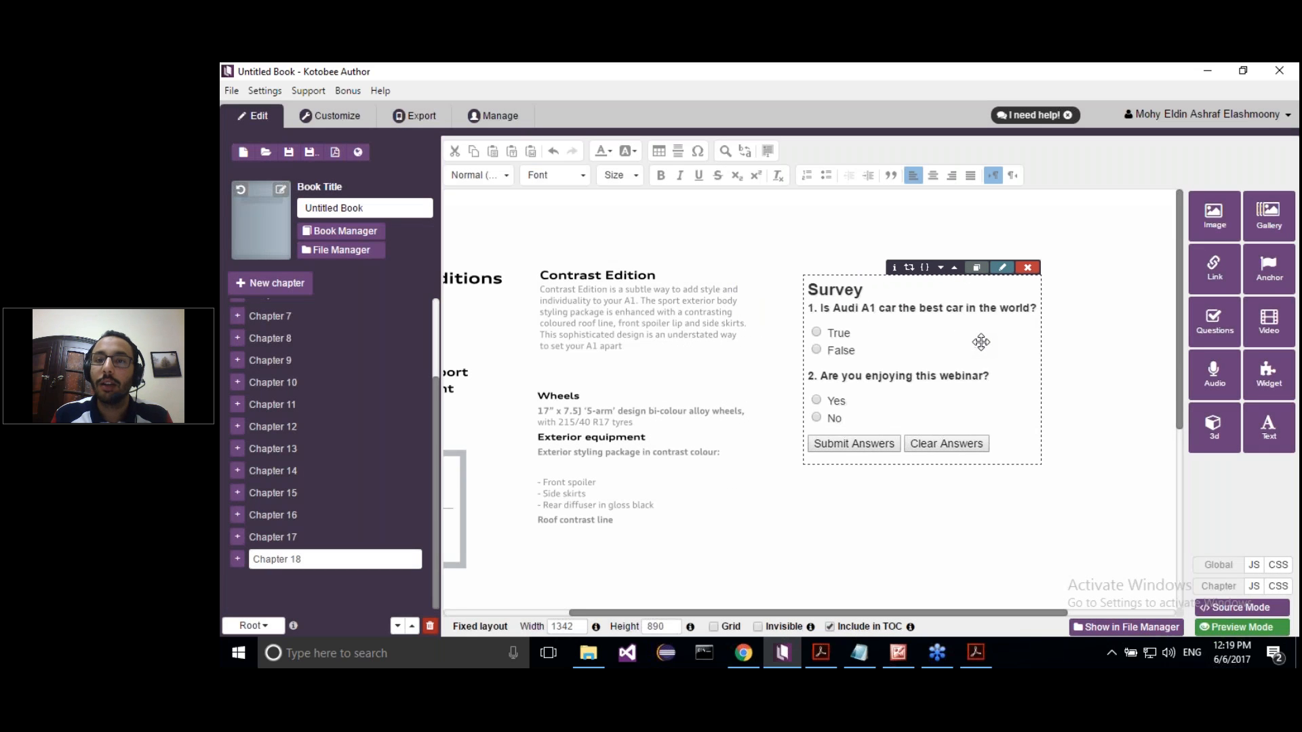
{"action": "mouse_move", "coordinate": [982, 342]}
{"action": "left_mouse_down"}
{"action": "mouse_move", "coordinate": [998, 326]}
{"action": "mouse_move", "coordinate": [972, 336]}
{"action": "left_mouse_up"}
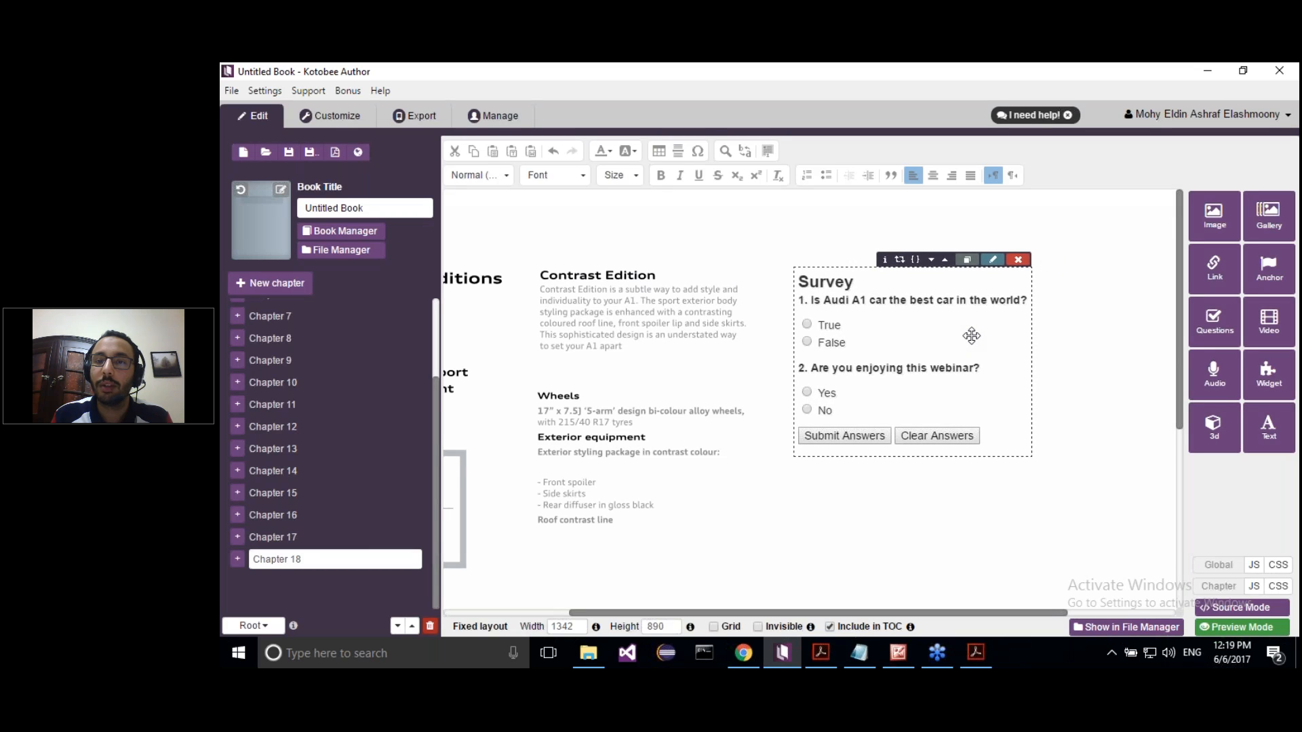
{"action": "left_click_drag", "start_coordinate": [1032, 458], "coordinate": [1104, 515]}
{"action": "left_click_drag", "start_coordinate": [1037, 371], "coordinate": [1060, 358]}
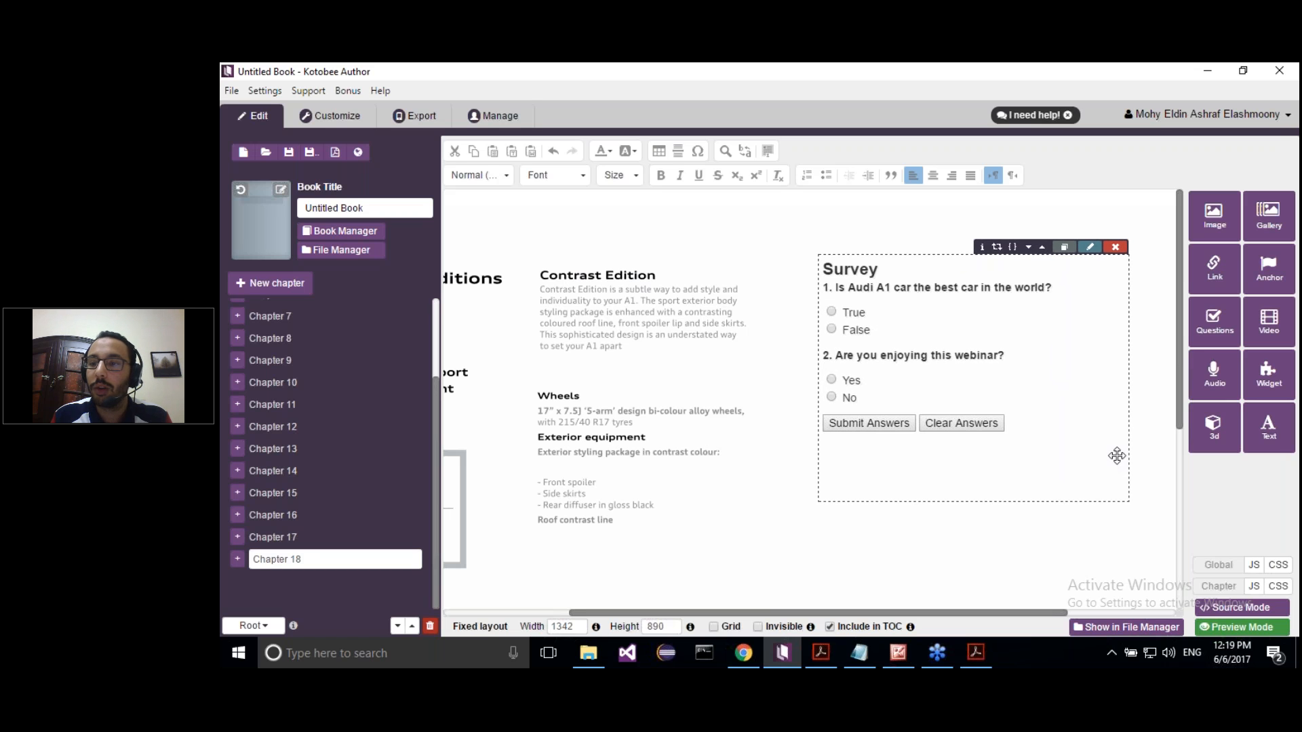
Preview the chapter and test the survey by answering Yes and True, and return to editing.
{"action": "left_click", "coordinate": [1210, 622]}
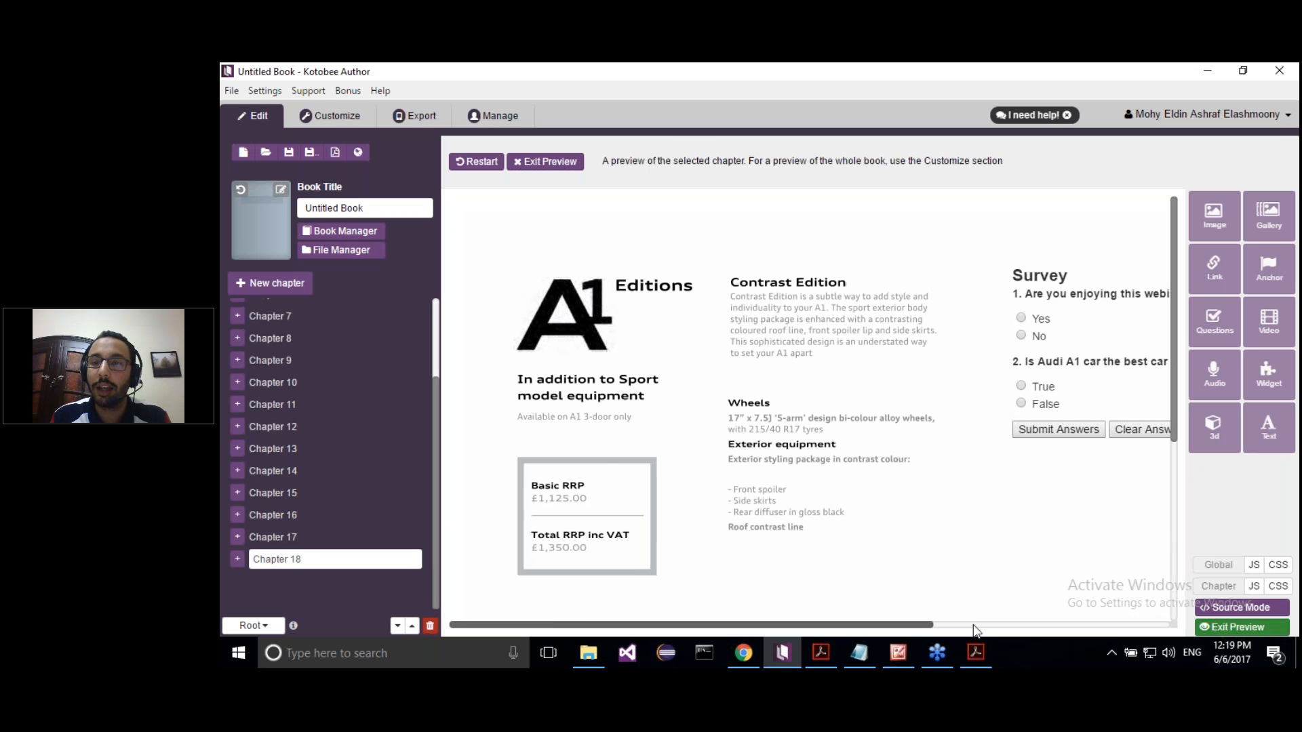
{"action": "scroll", "coordinate": [975, 625], "scroll_direction": "right", "scroll_amount": 3}
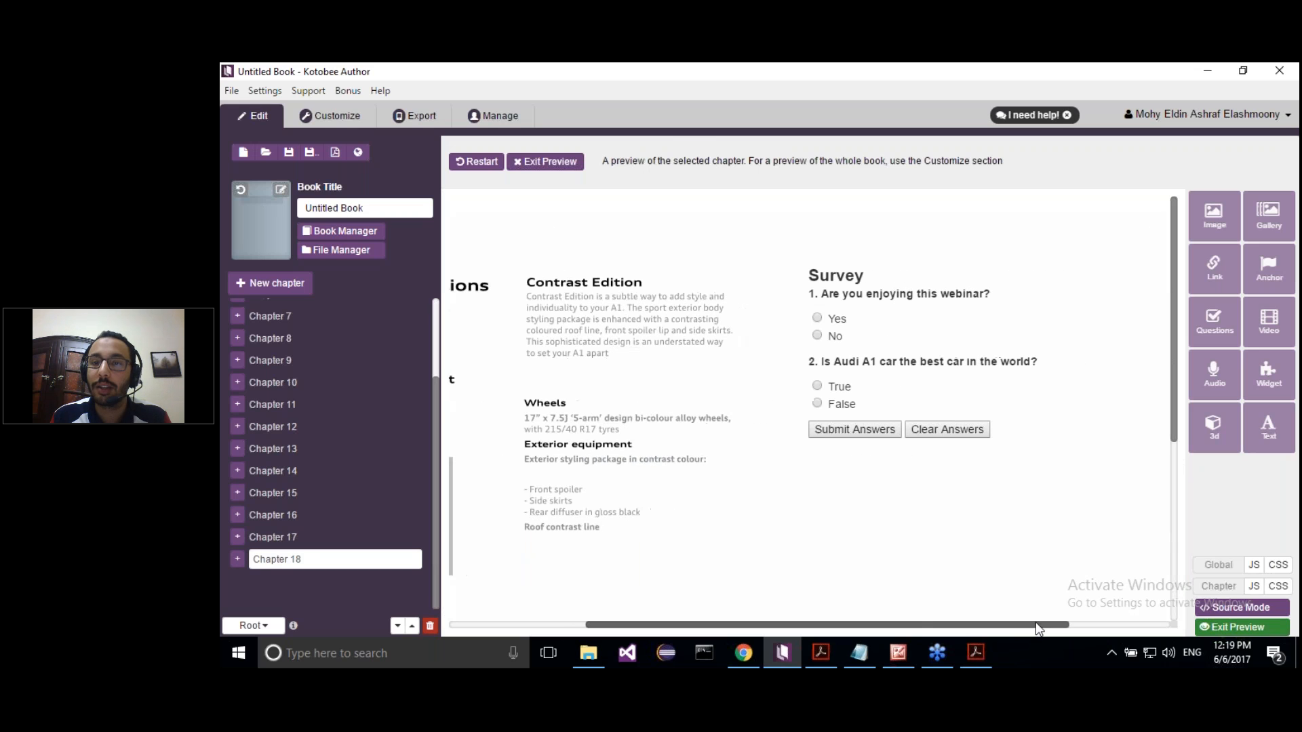
{"action": "left_click", "coordinate": [837, 323]}
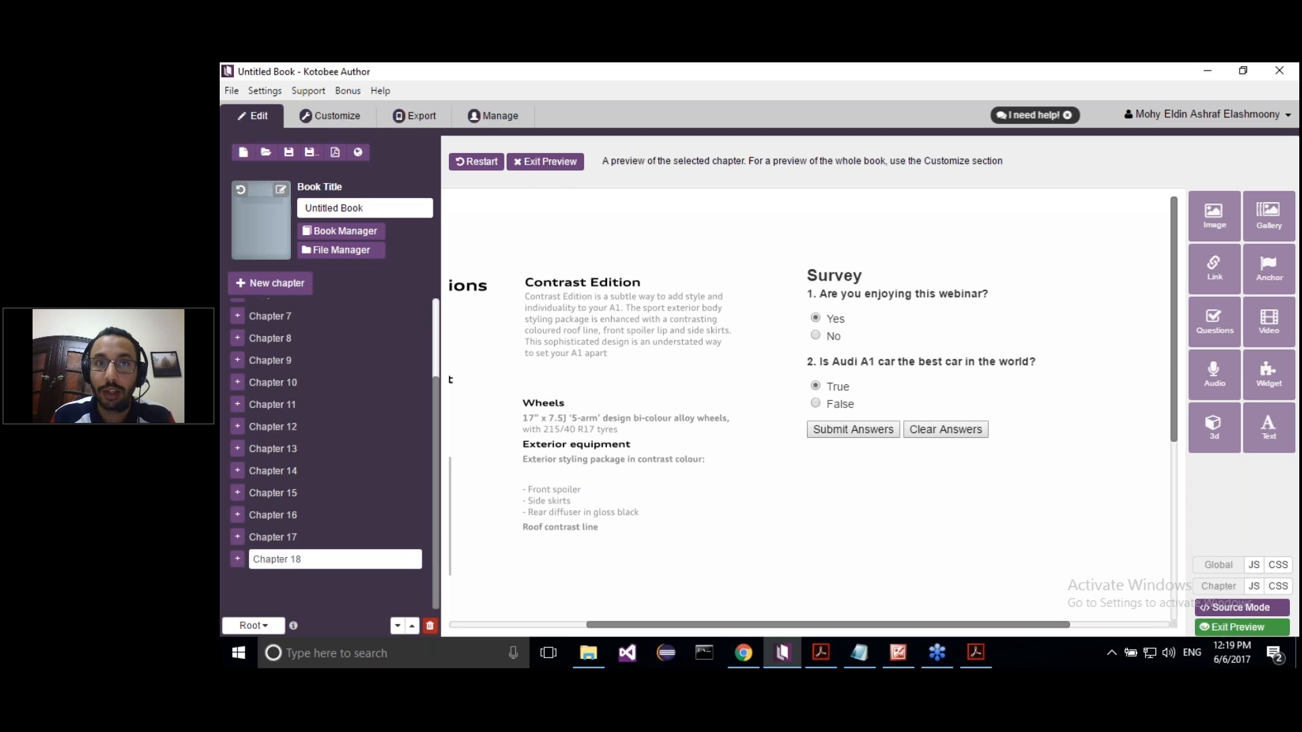
{"action": "left_click", "coordinate": [546, 164]}
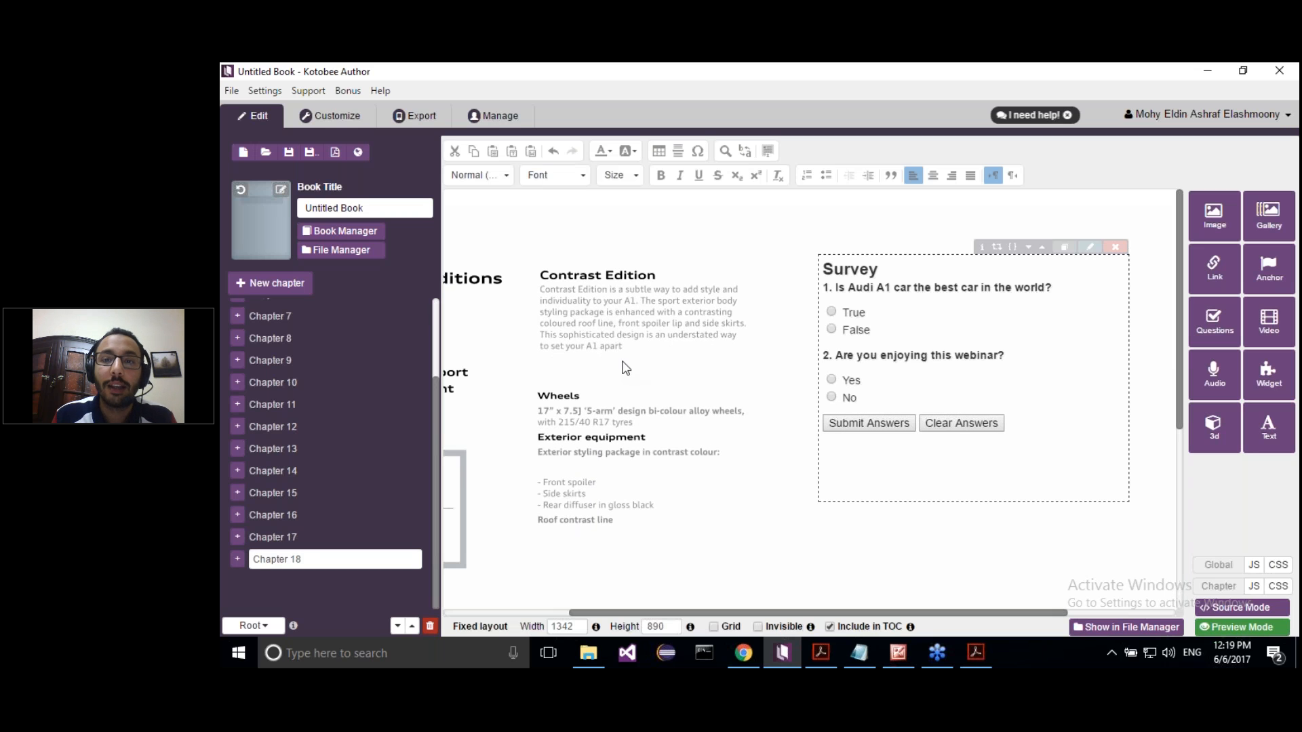
{"action": "left_click_drag", "start_coordinate": [717, 612], "coordinate": [536, 585]}
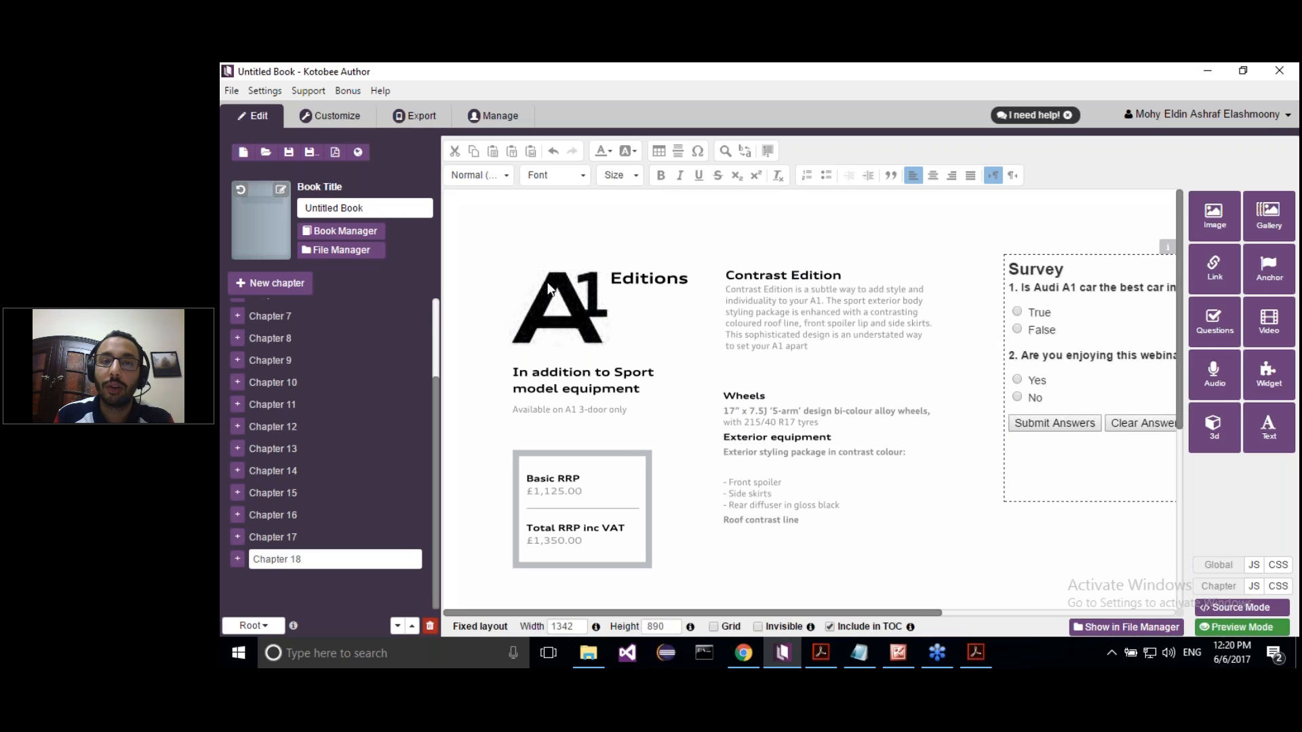
Open the whole-book customization preview and show the ebook on an iPad in landscape orientation.
{"action": "left_click", "coordinate": [335, 116]}
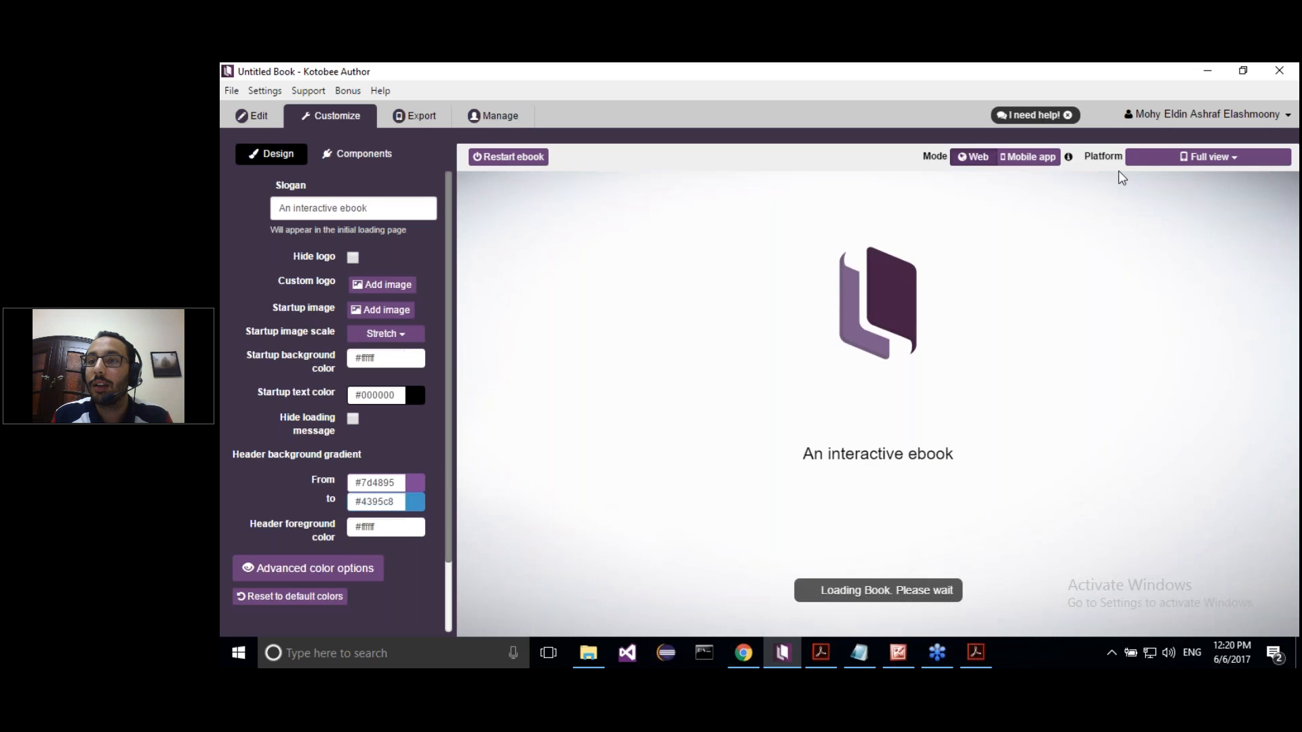
{"action": "left_click", "coordinate": [1150, 155]}
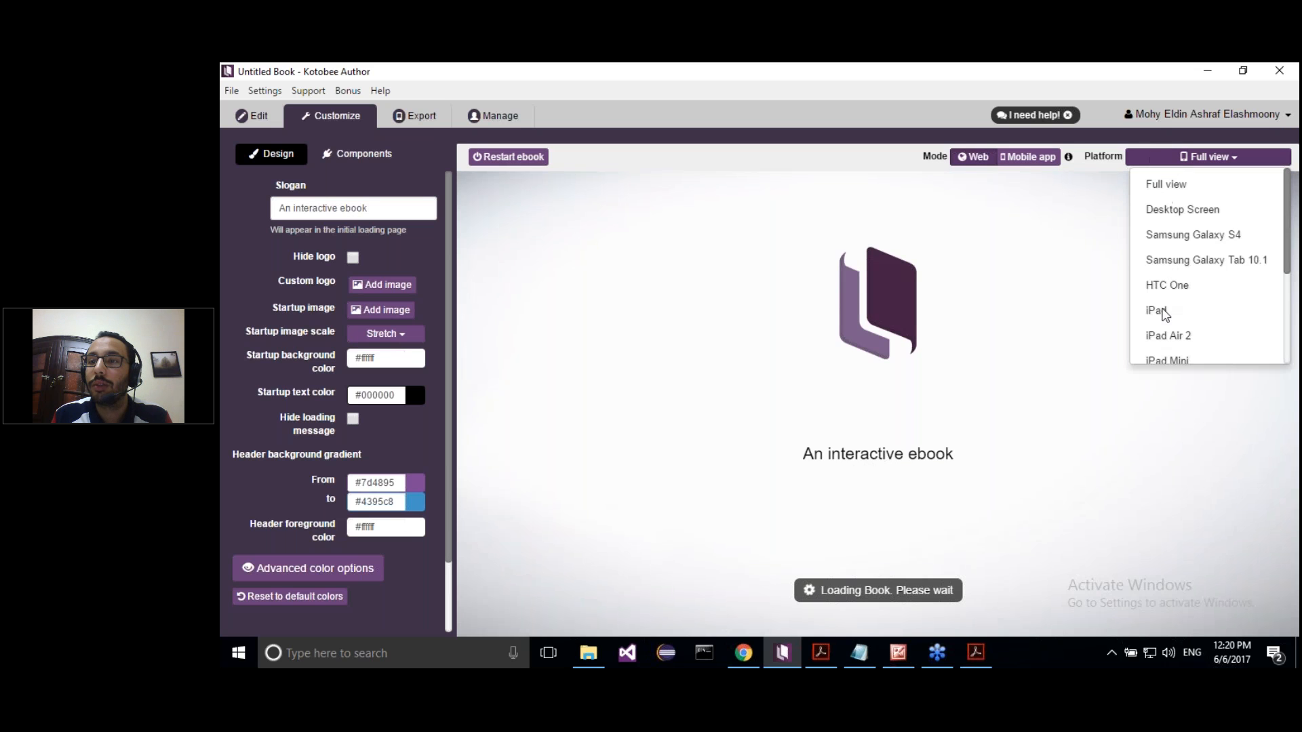
{"action": "left_click", "coordinate": [1153, 311]}
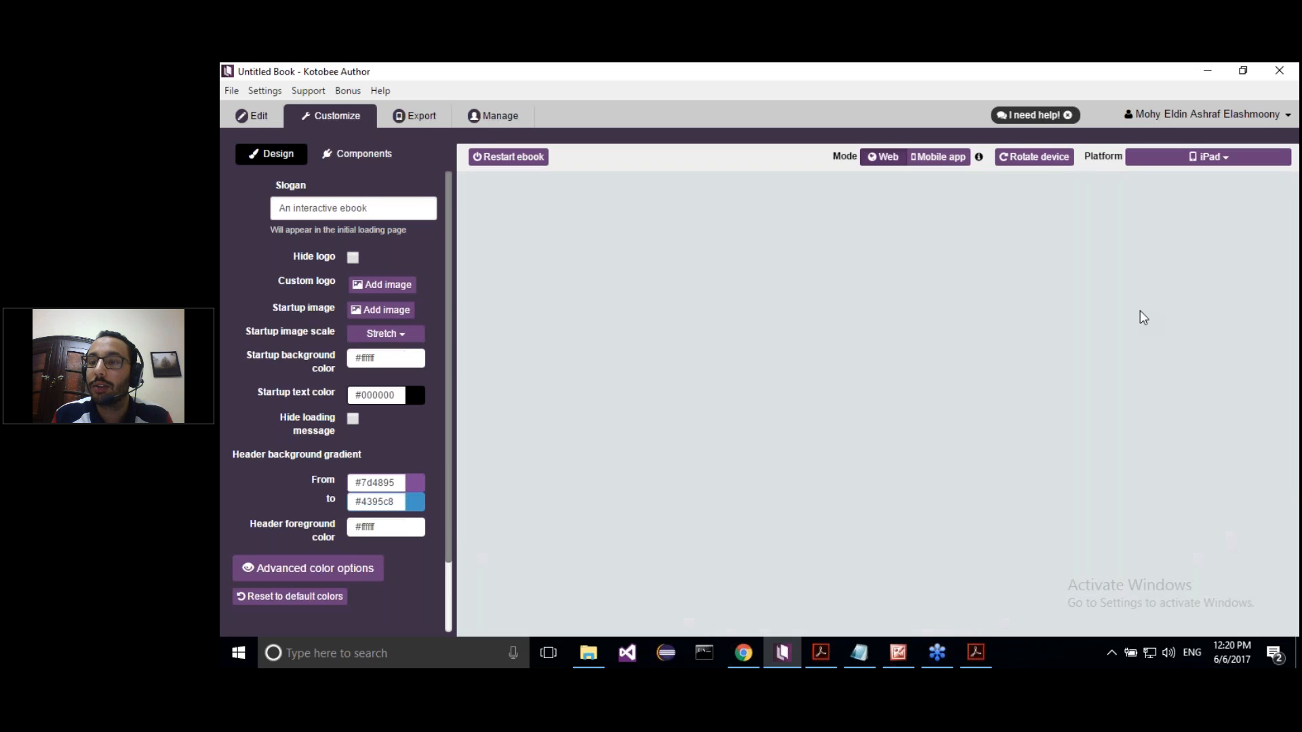
{"action": "left_click", "coordinate": [1031, 163]}
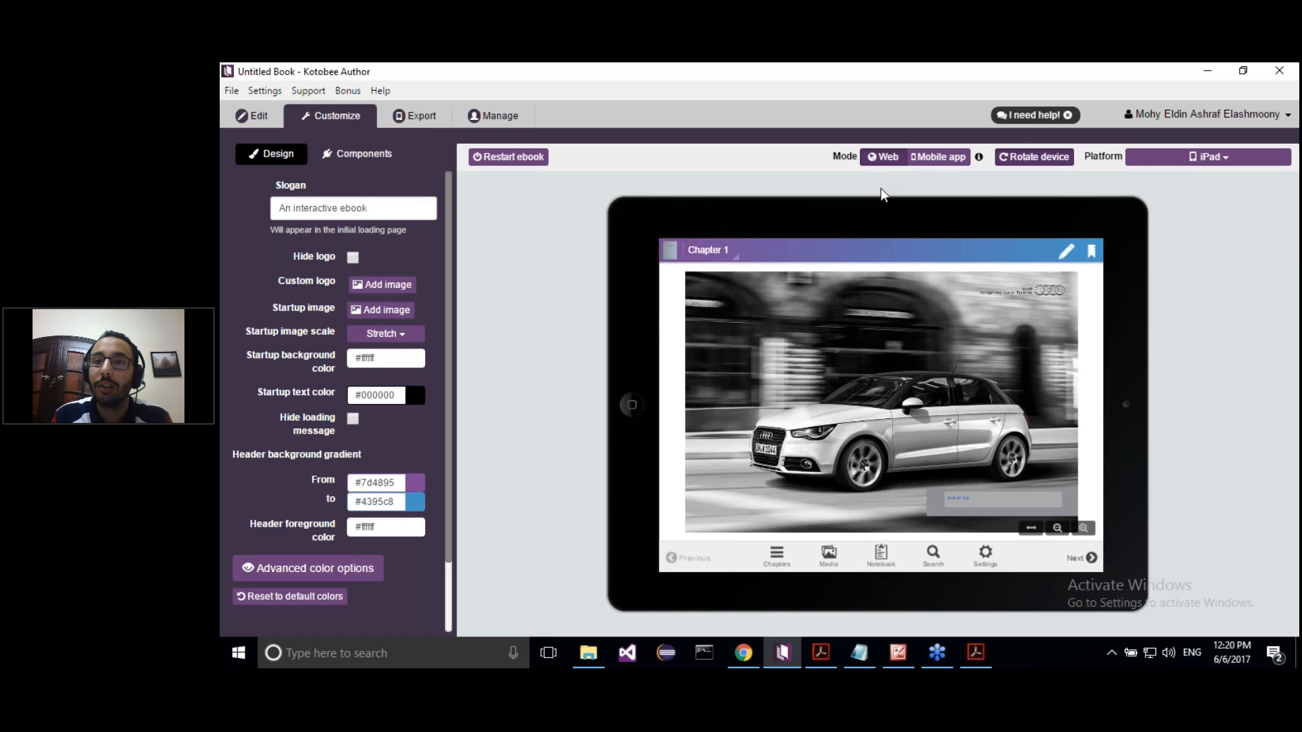
Page forward and back through the ebook preview, and test the popup link on the first chapter's cover.
{"action": "left_click", "coordinate": [1085, 560]}
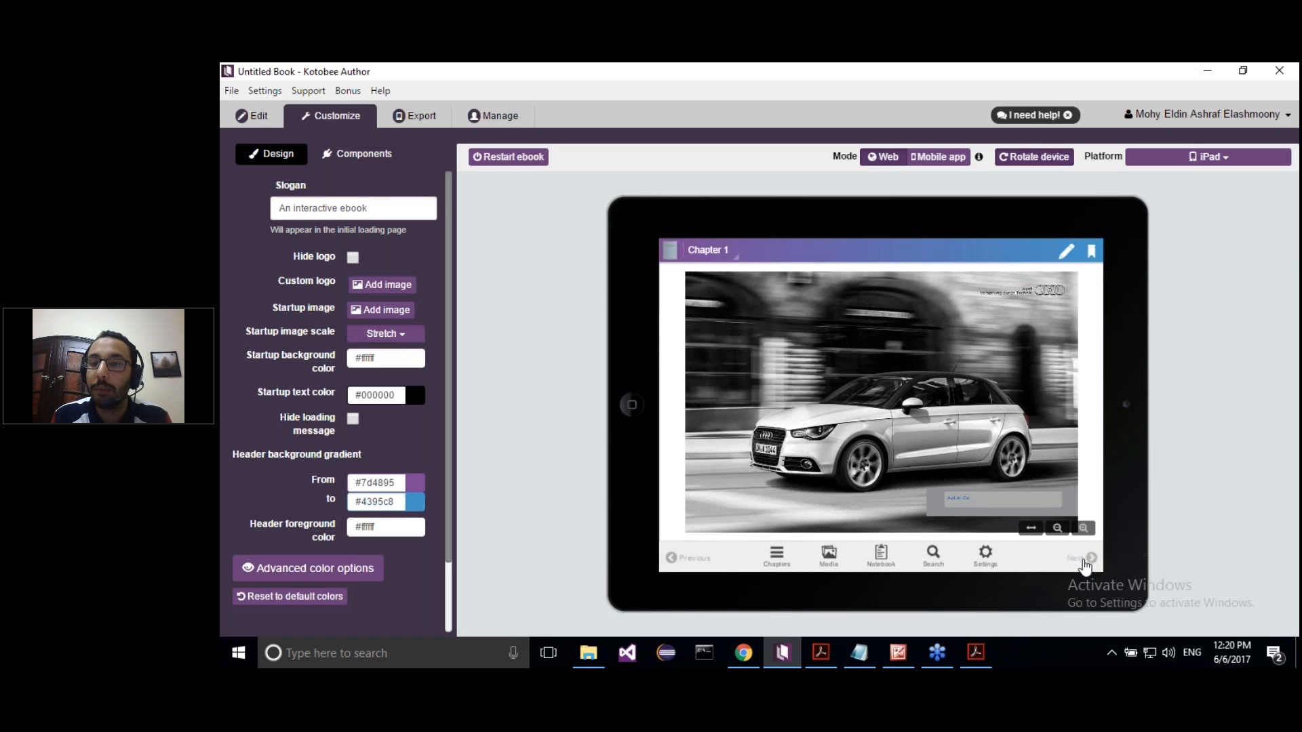
{"action": "left_click", "coordinate": [692, 560]}
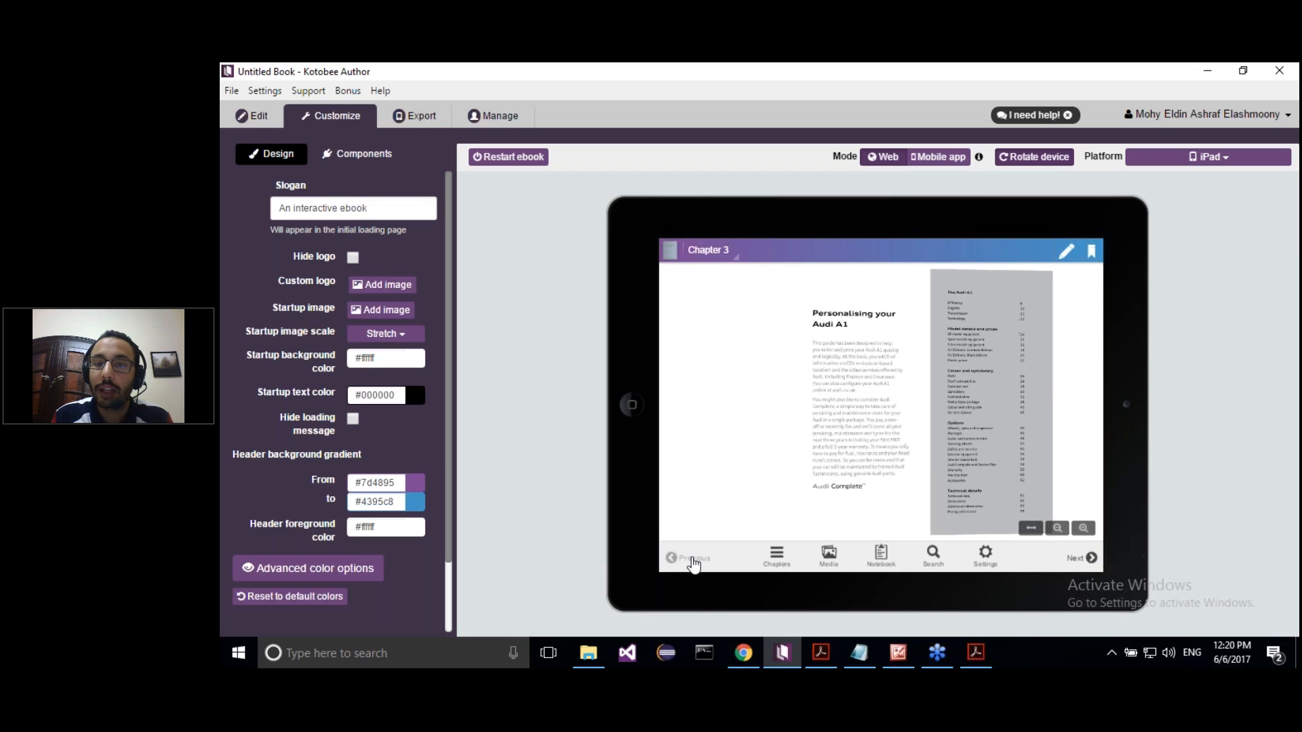
{"action": "left_click", "coordinate": [963, 502]}
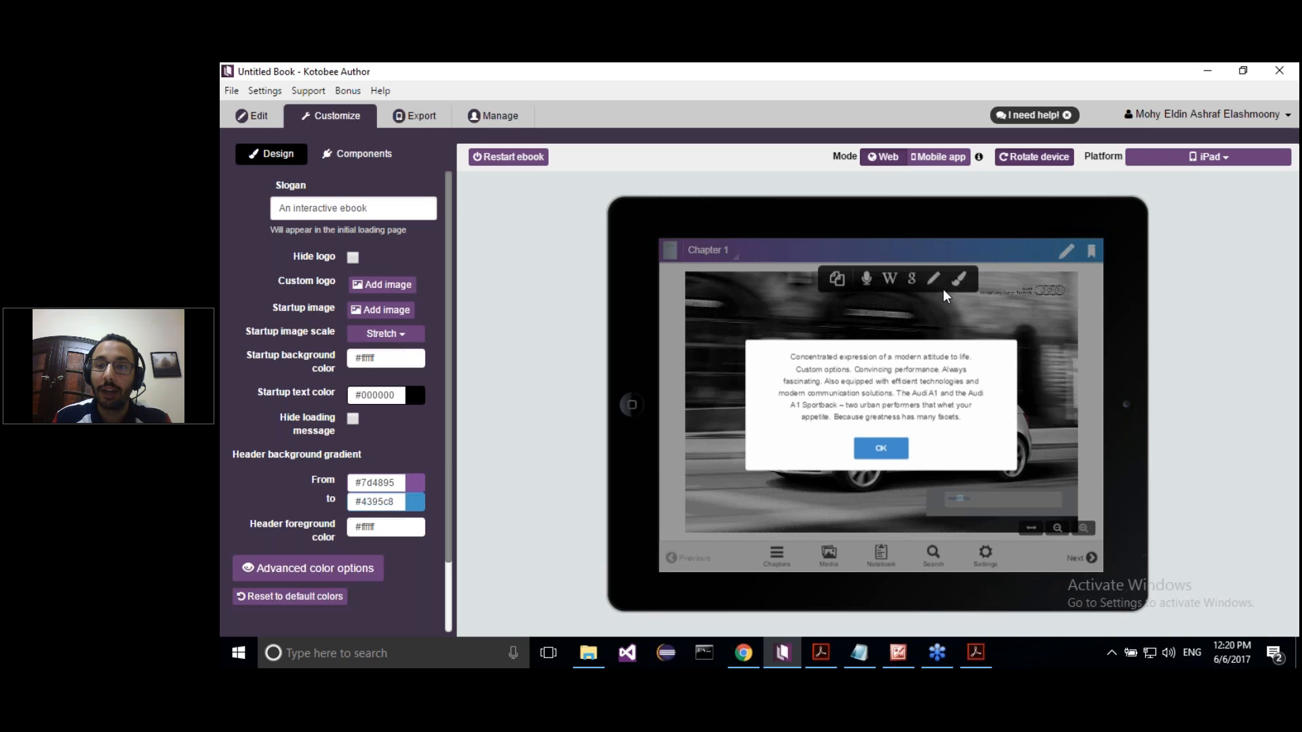
{"action": "left_click", "coordinate": [881, 449]}
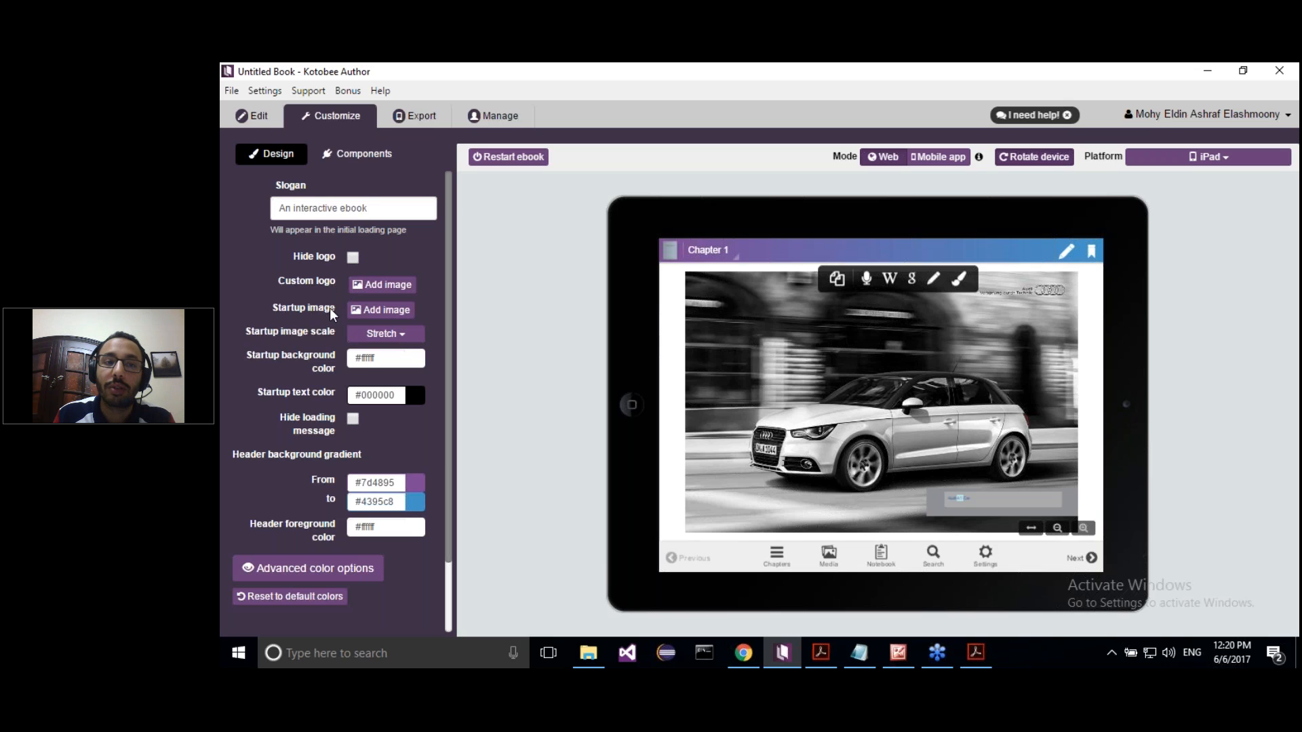
Set the header background gradient to run from #282629 to #f2f2f2.
{"action": "left_click", "coordinate": [396, 483]}
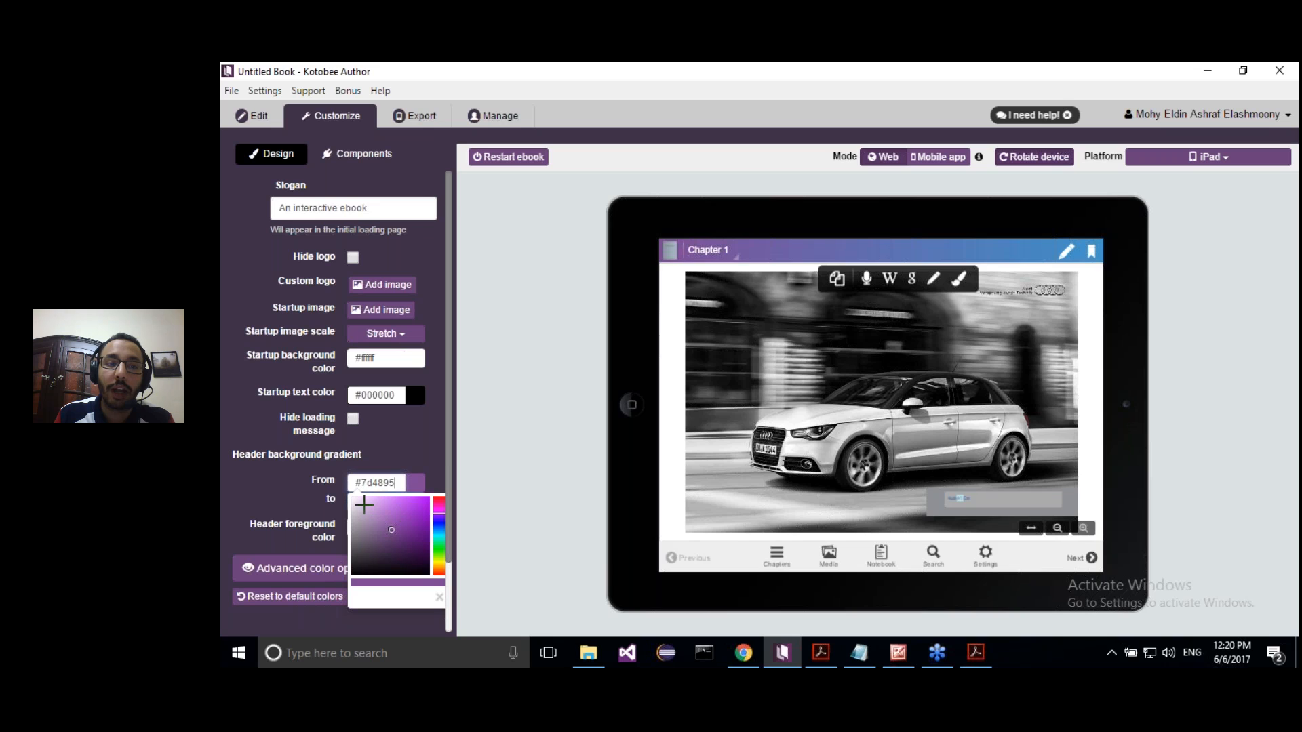
{"action": "left_click", "coordinate": [357, 559]}
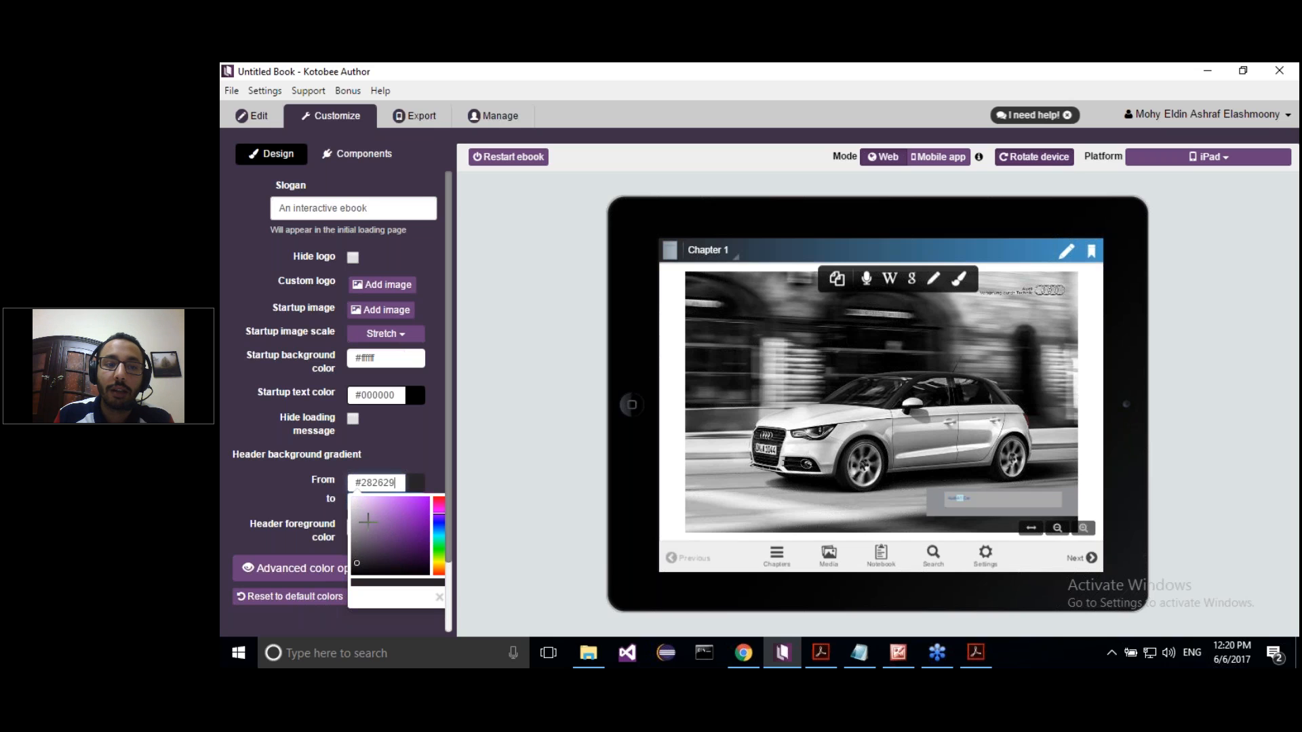
{"action": "left_click", "coordinate": [404, 456]}
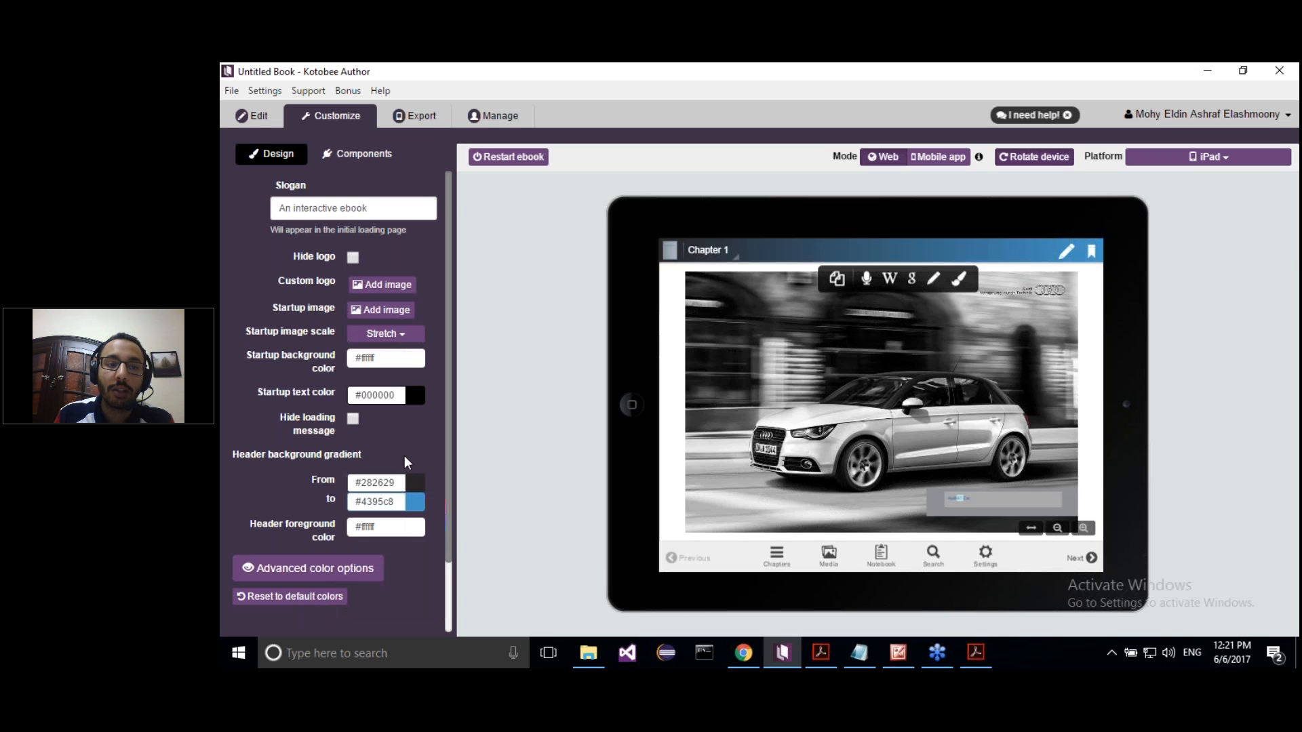
{"action": "left_click", "coordinate": [393, 501]}
{"action": "left_click", "coordinate": [350, 519]}
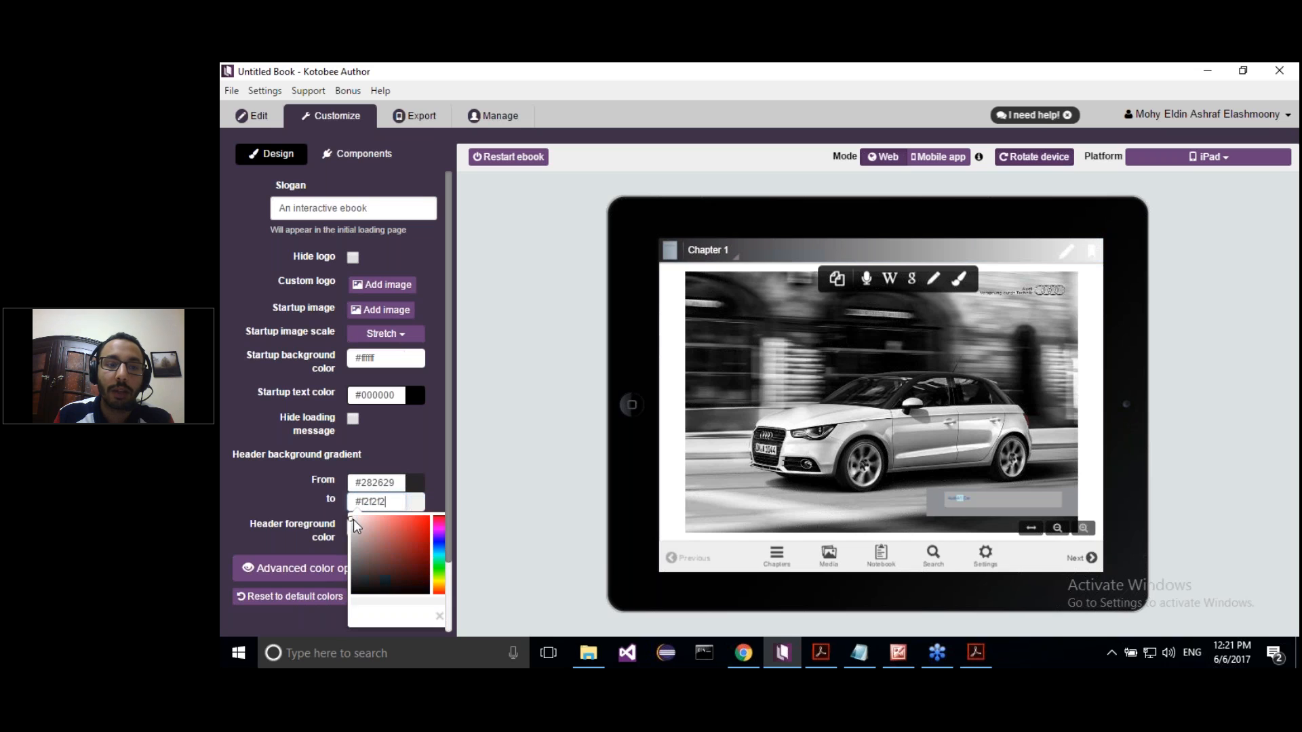
{"action": "left_click", "coordinate": [423, 454]}
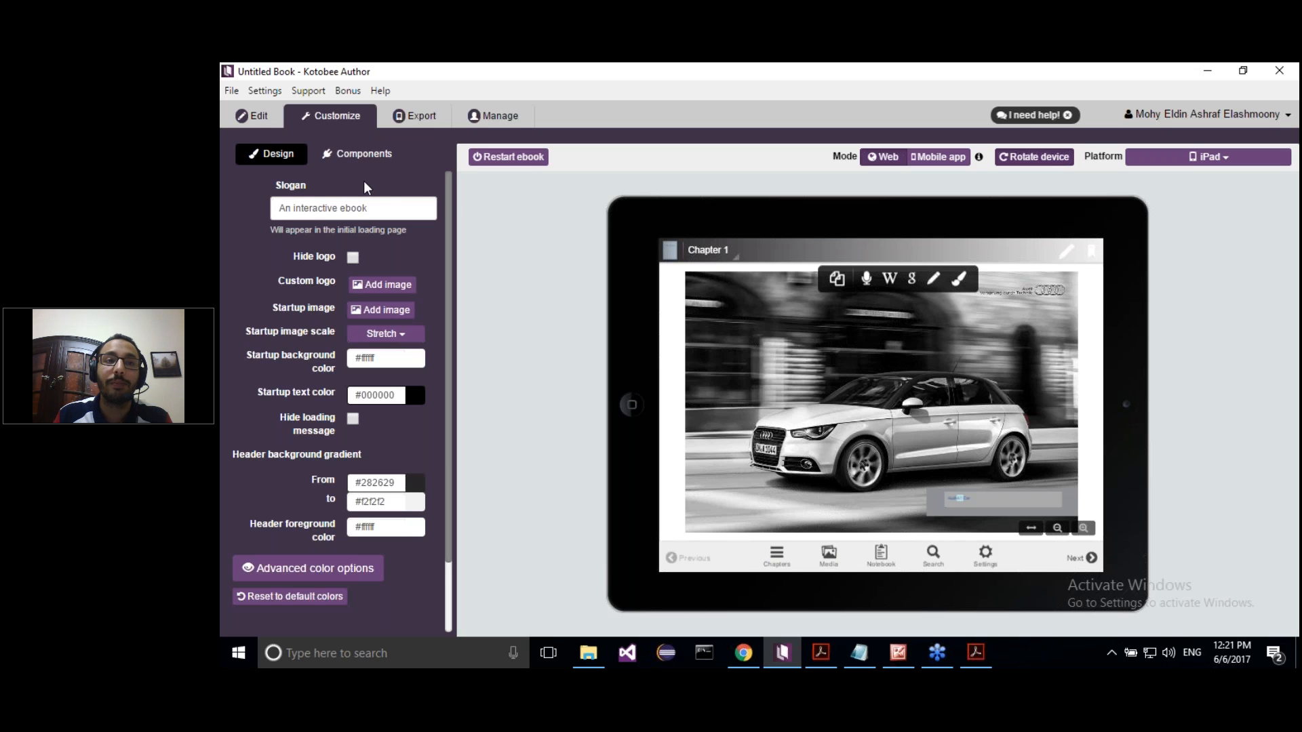
Examine the ebook's component settings, such as language, annotations, text-to-speech and page animation.
{"action": "left_click", "coordinate": [352, 155]}
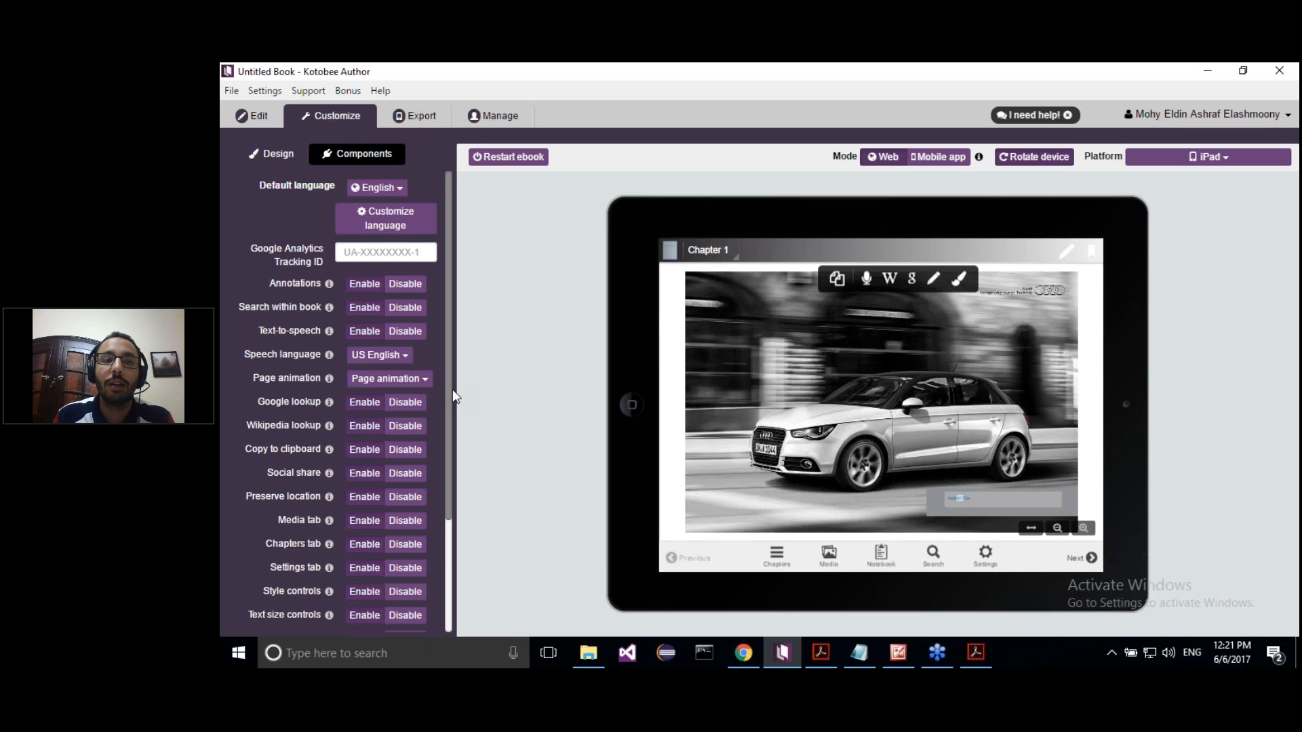
{"action": "left_click_drag", "start_coordinate": [453, 481], "coordinate": [445, 385]}
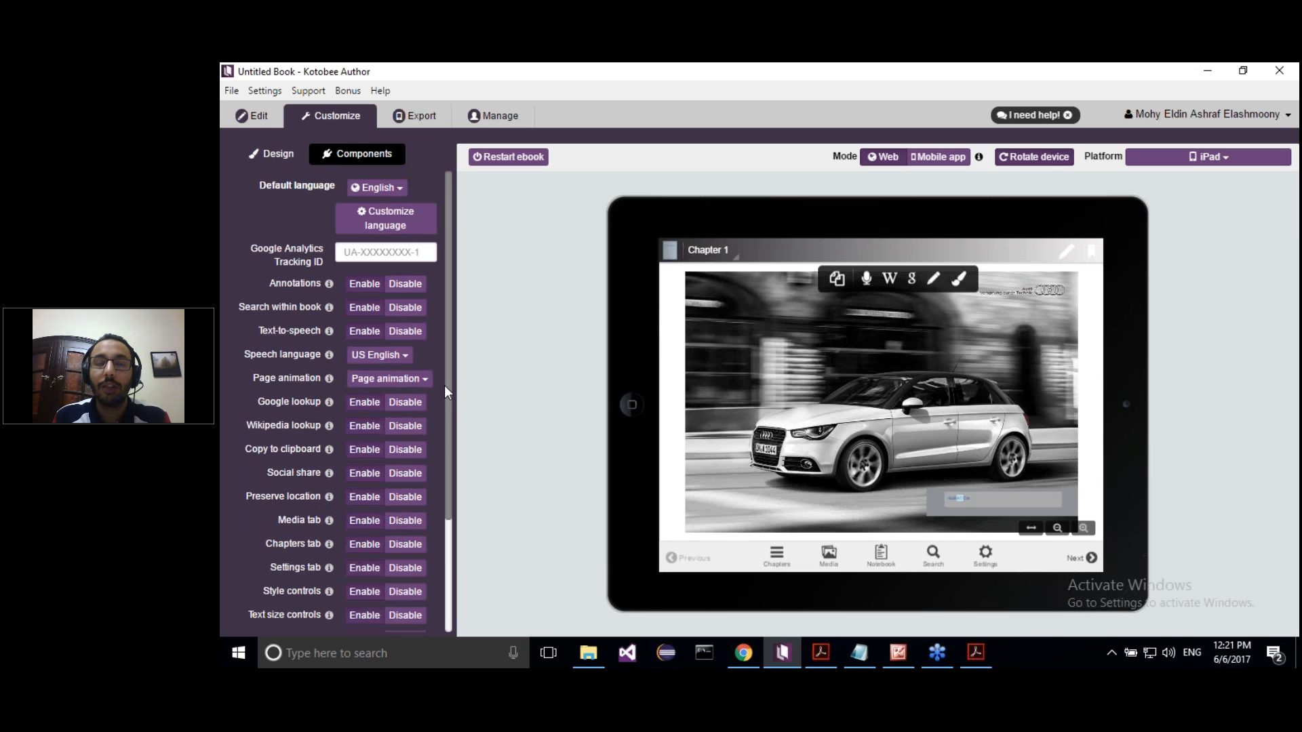
Review the export options for standard files, web app, desktop apps, native mobile app, LMS integration and online hosting.
{"action": "left_click", "coordinate": [424, 116]}
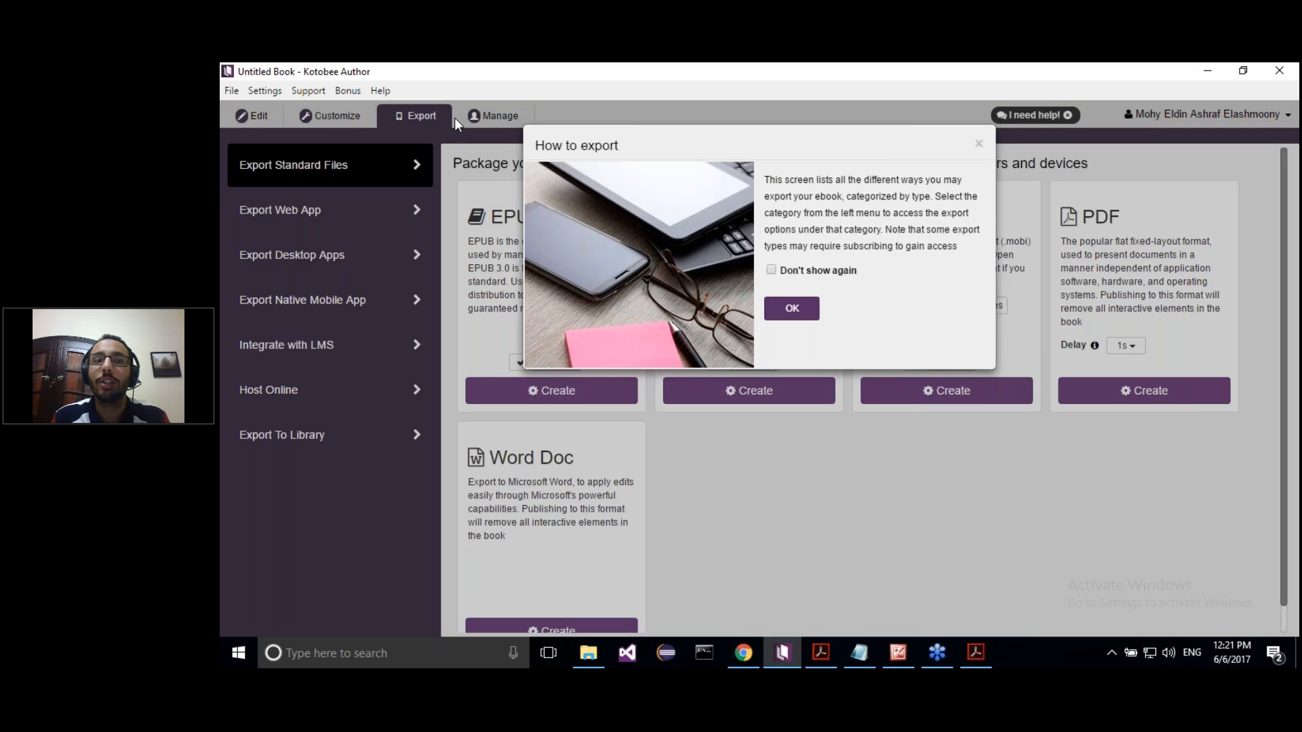
{"action": "left_click", "coordinate": [979, 144]}
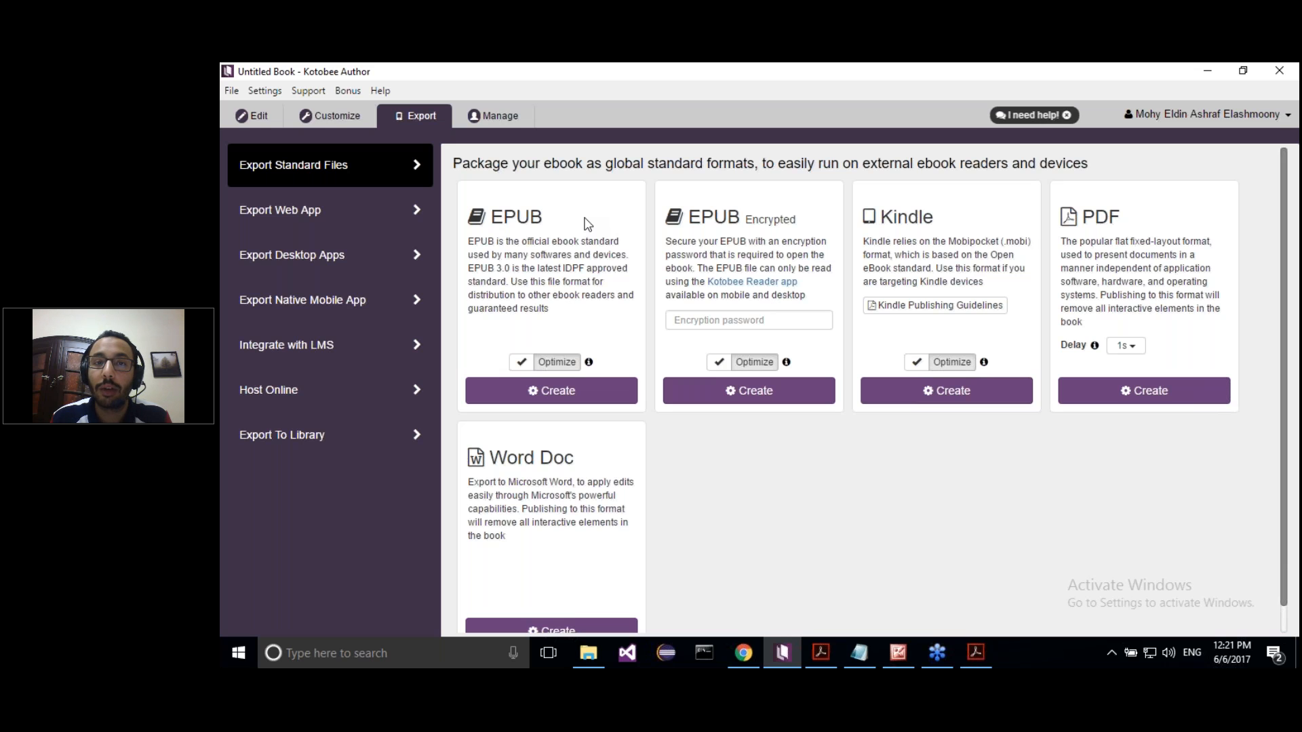
{"action": "left_click", "coordinate": [371, 217]}
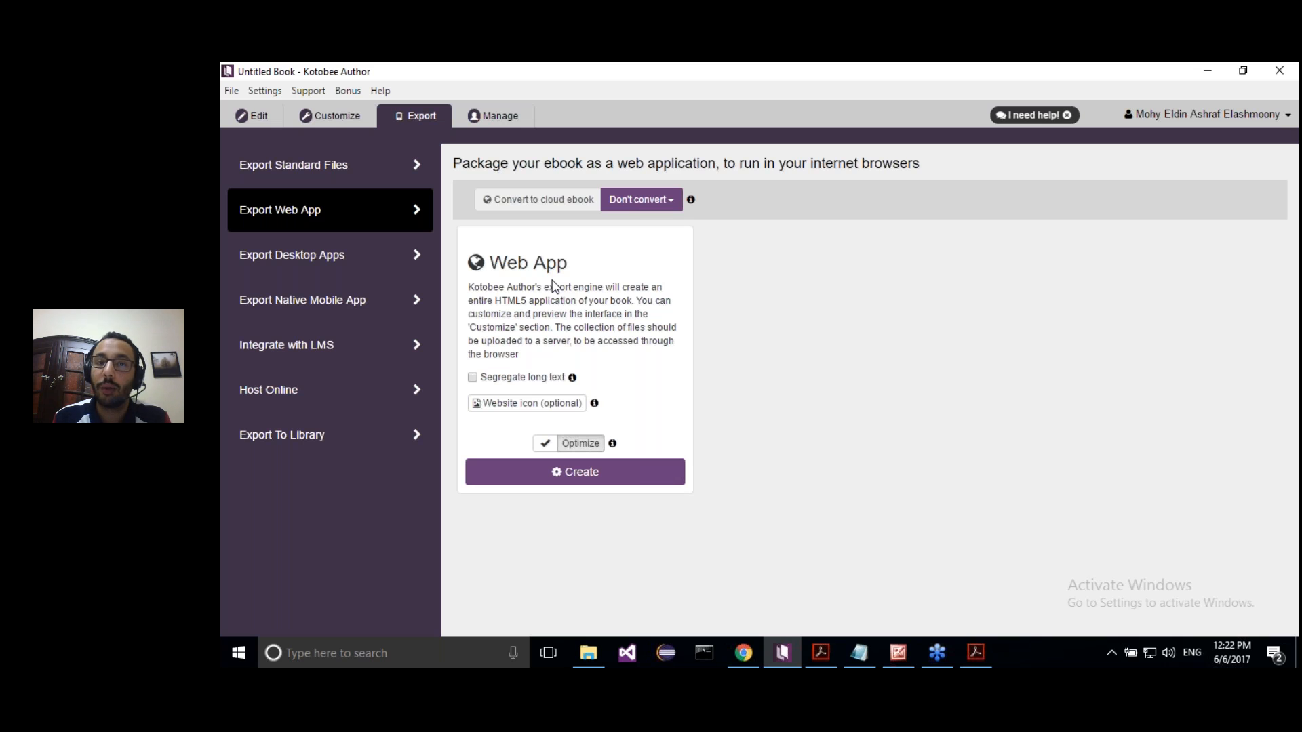
{"action": "left_click", "coordinate": [371, 257]}
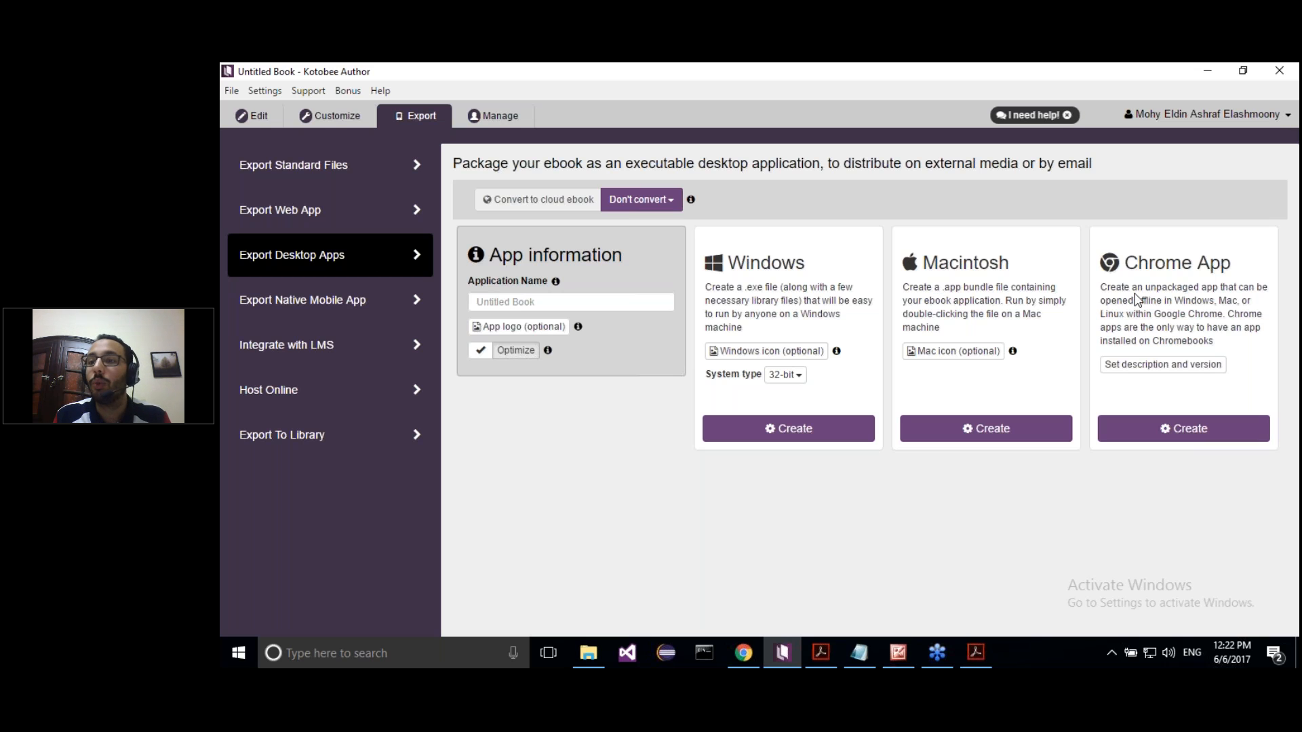
{"action": "left_click", "coordinate": [367, 300]}
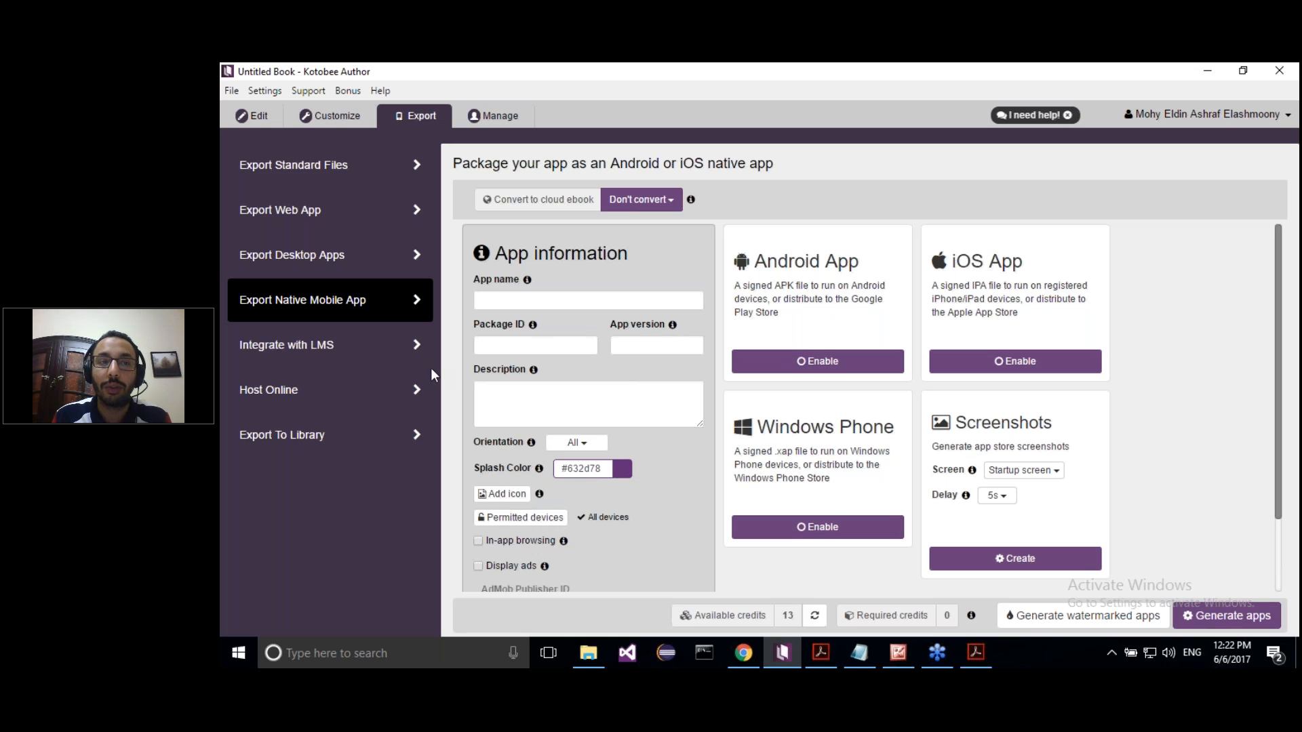
{"action": "left_click", "coordinate": [357, 347]}
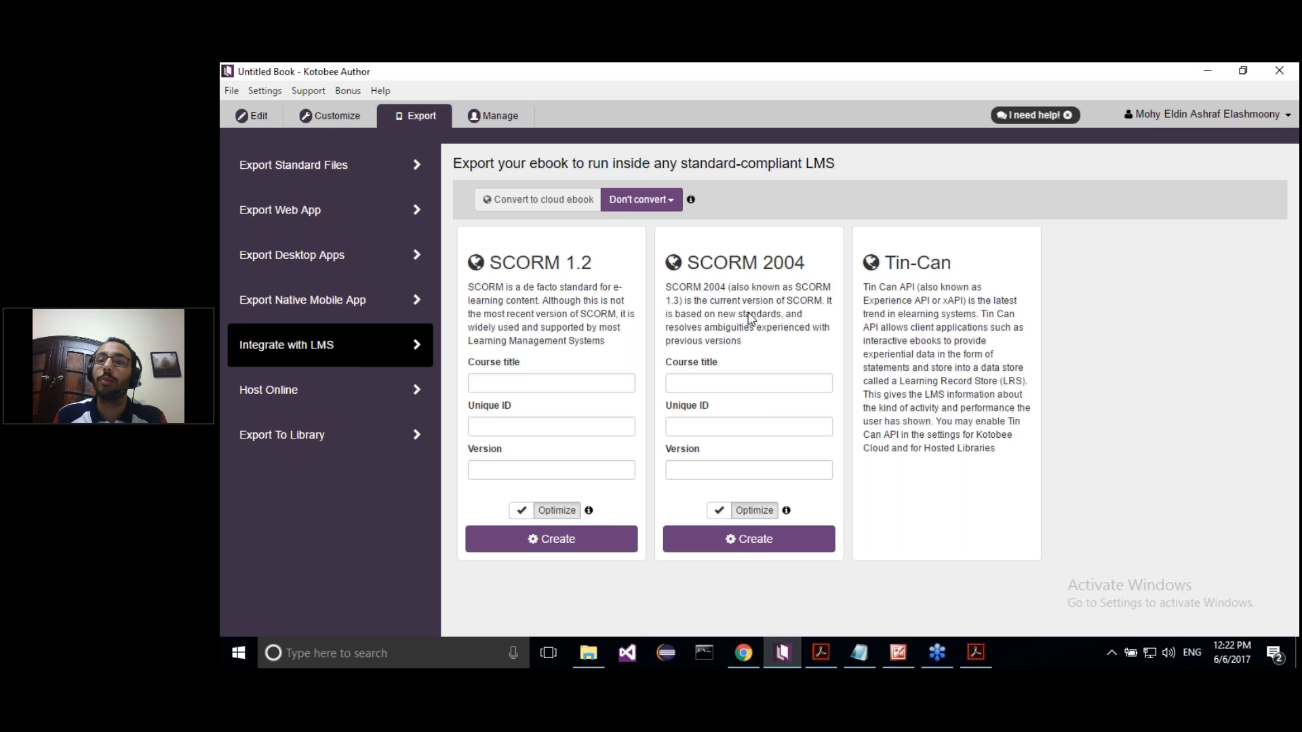
{"action": "left_click", "coordinate": [344, 392]}
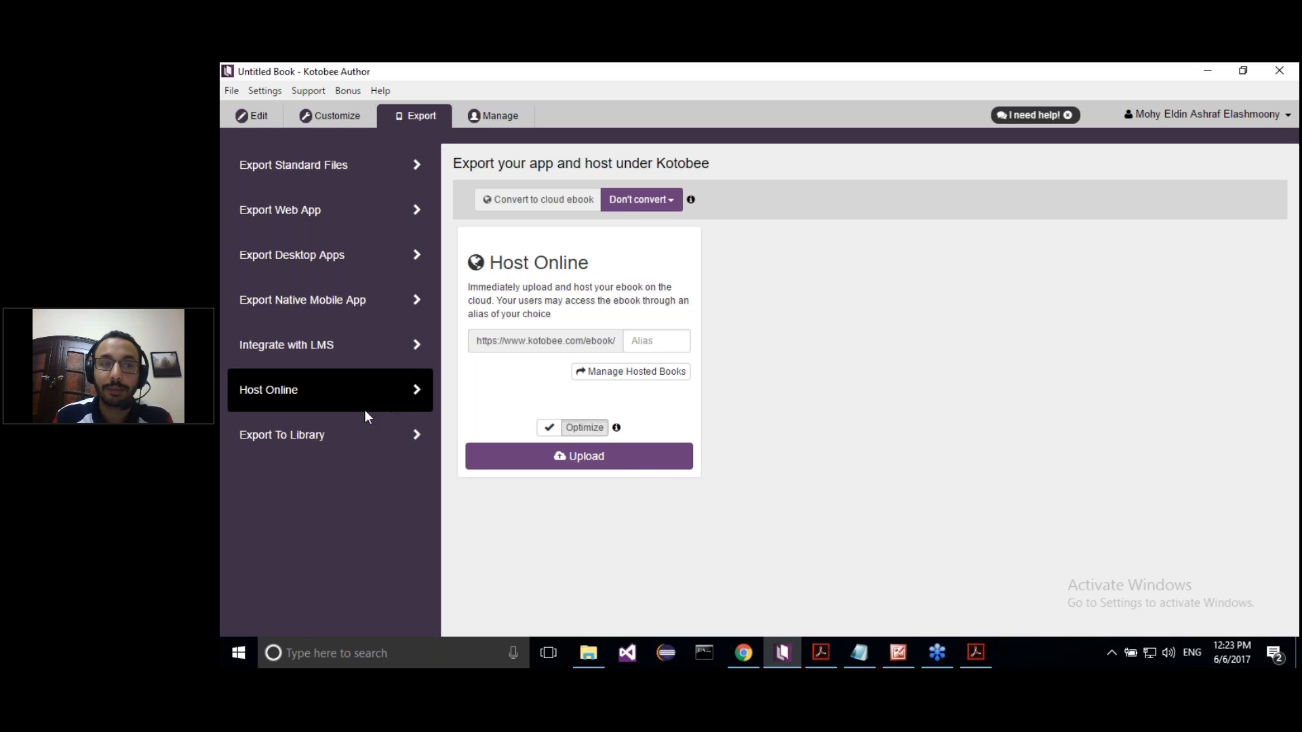
Check which libraries the ebook can be uploaded to, and revisit the standard file and desktop app export options.
{"action": "left_click", "coordinate": [344, 437]}
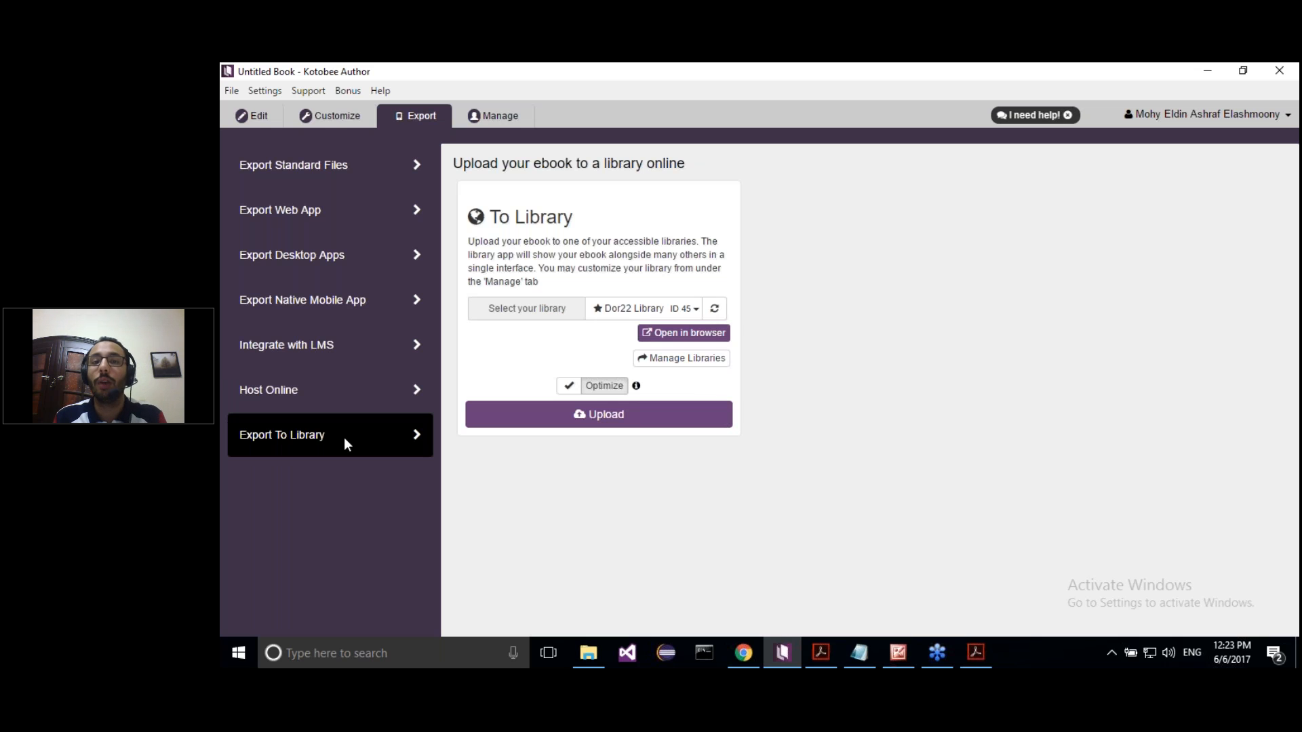
{"action": "left_click", "coordinate": [625, 309]}
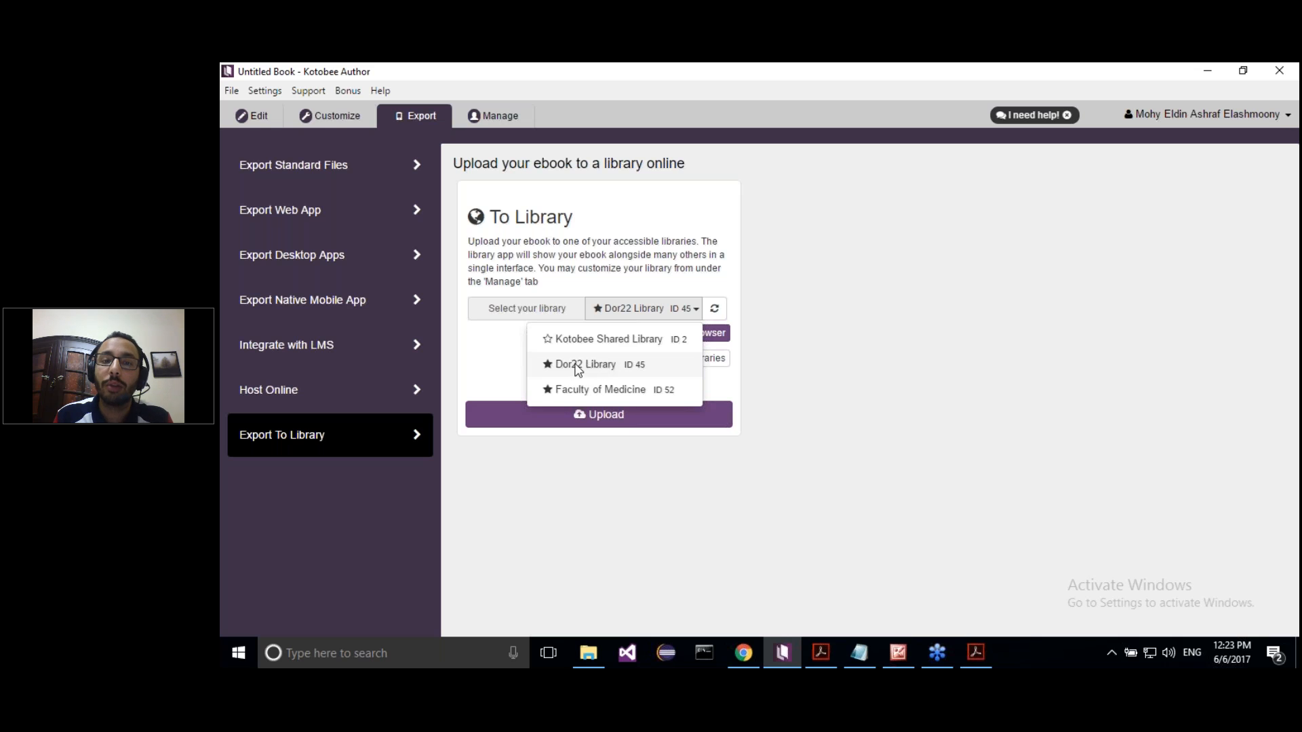
{"action": "left_click", "coordinate": [882, 370]}
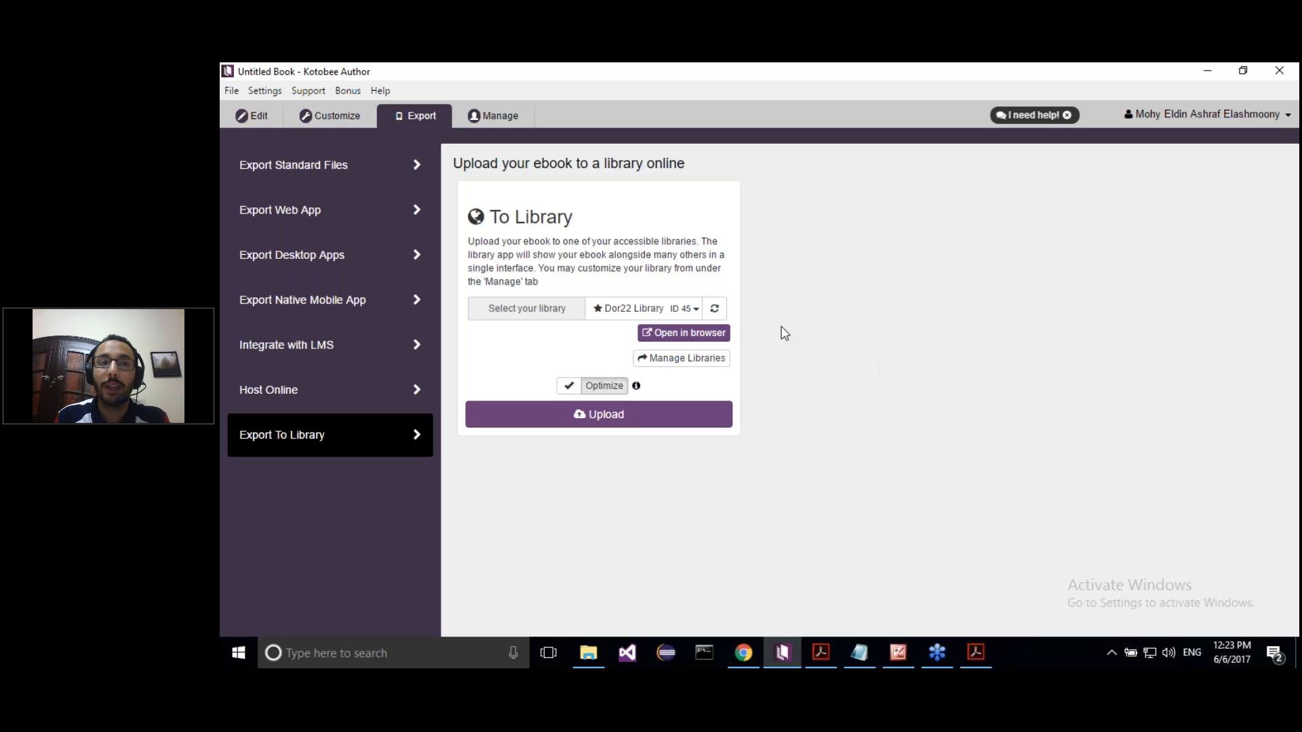
{"action": "left_click", "coordinate": [316, 172]}
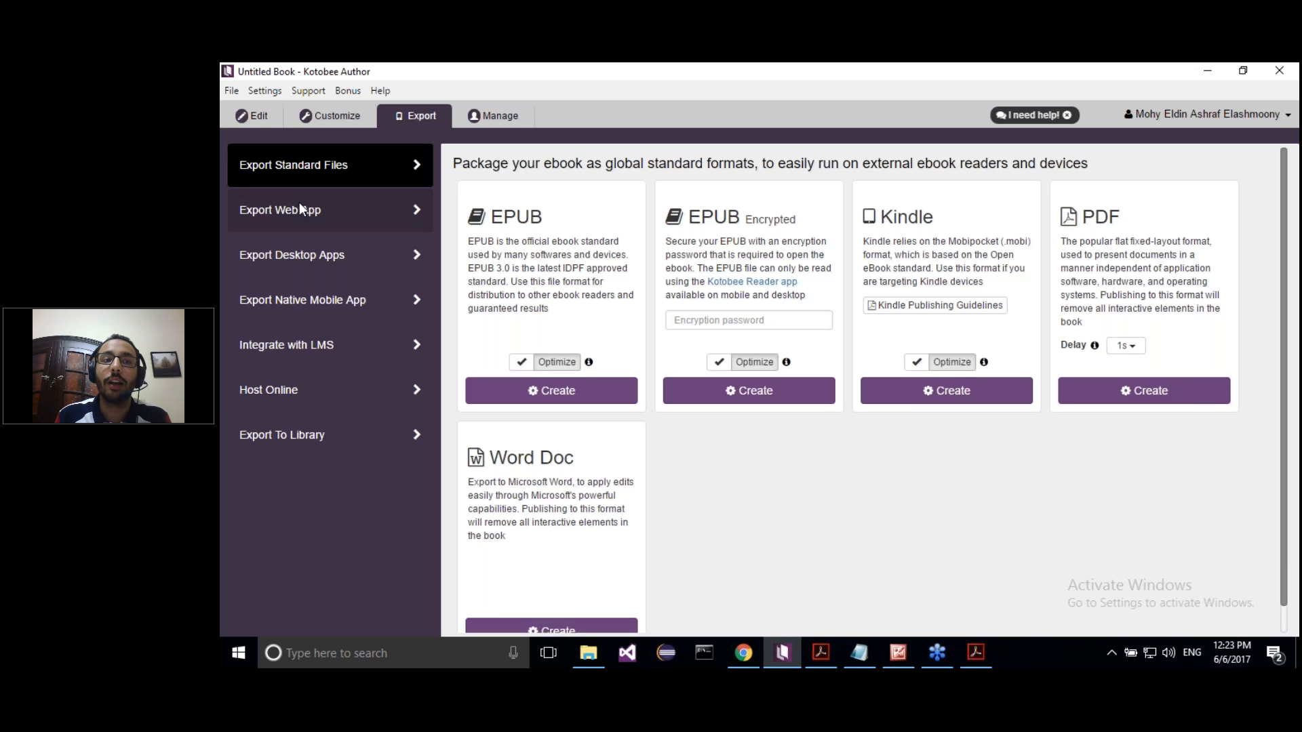
{"action": "left_click", "coordinate": [316, 263]}
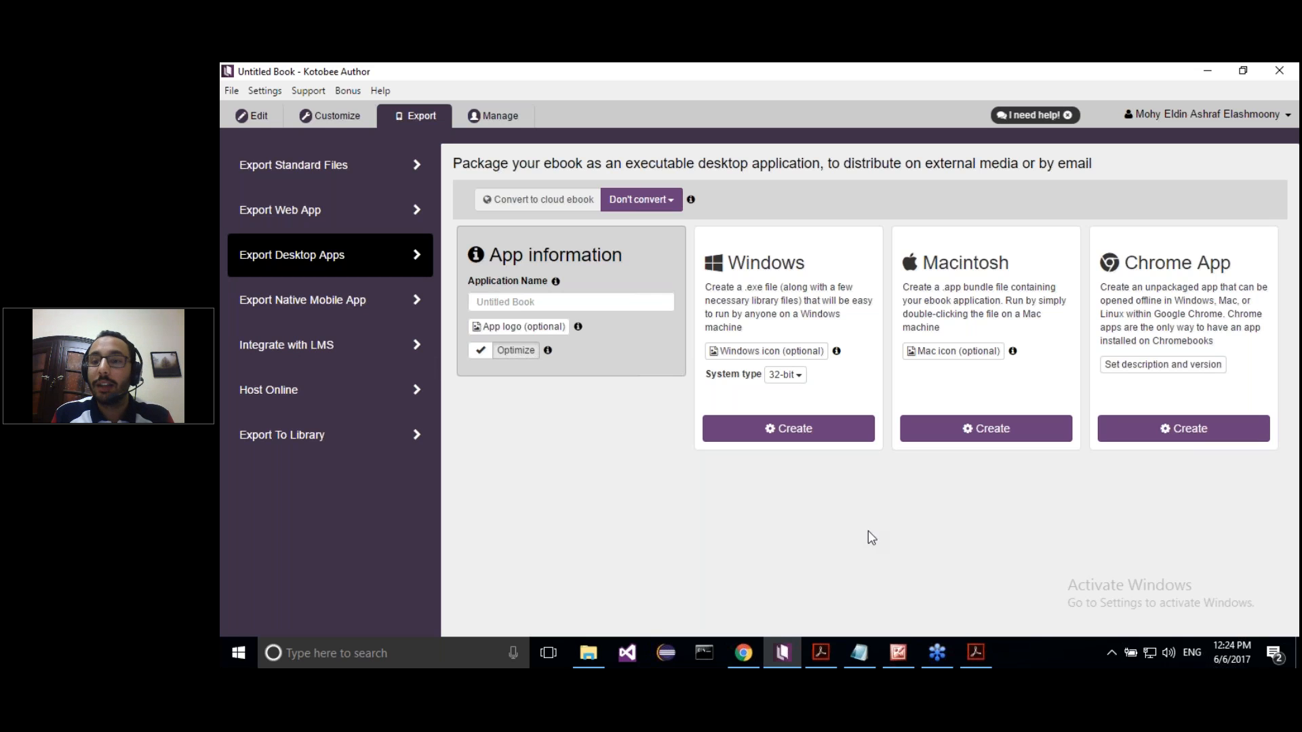
Switch to the Convert PDF to ePUB Webinar PDF in Acrobat Reader and present it full screen, advancing to the Free Support slide.
{"action": "left_click", "coordinate": [975, 652]}
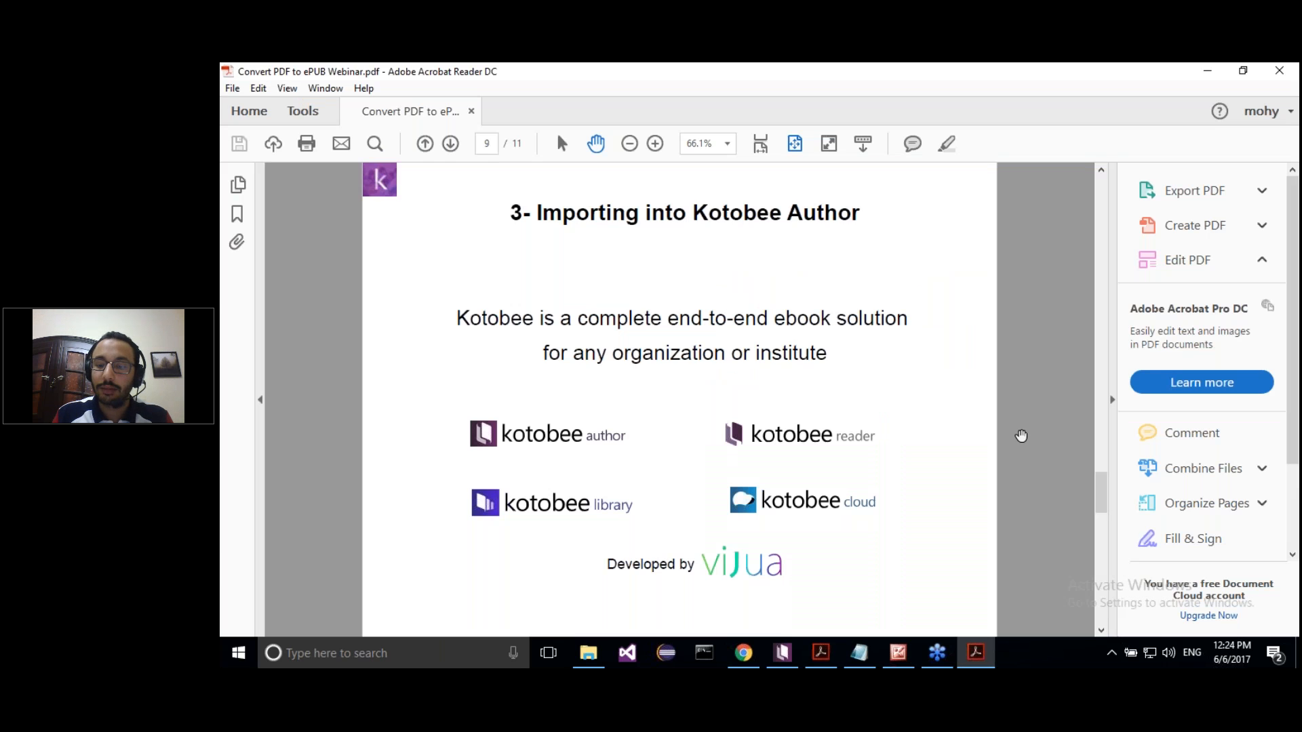
{"action": "key", "text": "ctrl+l"}
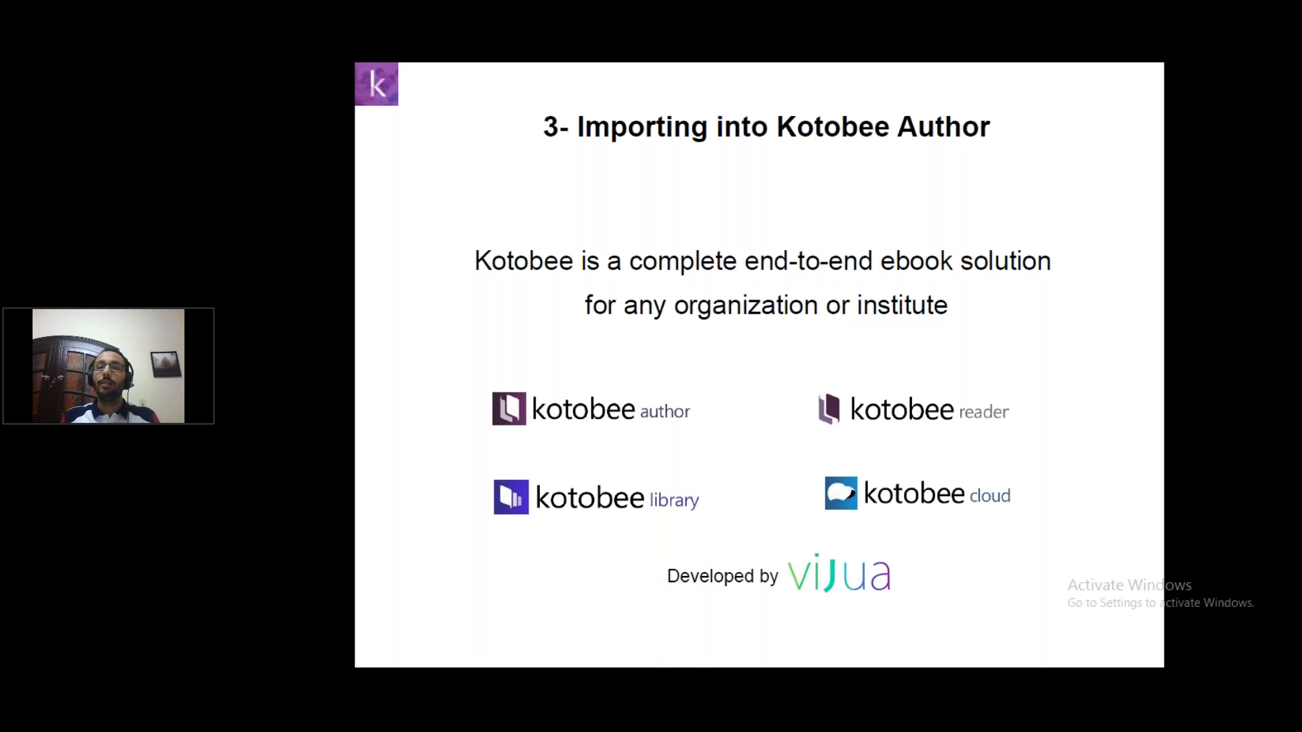
{"action": "key", "text": "Right"}
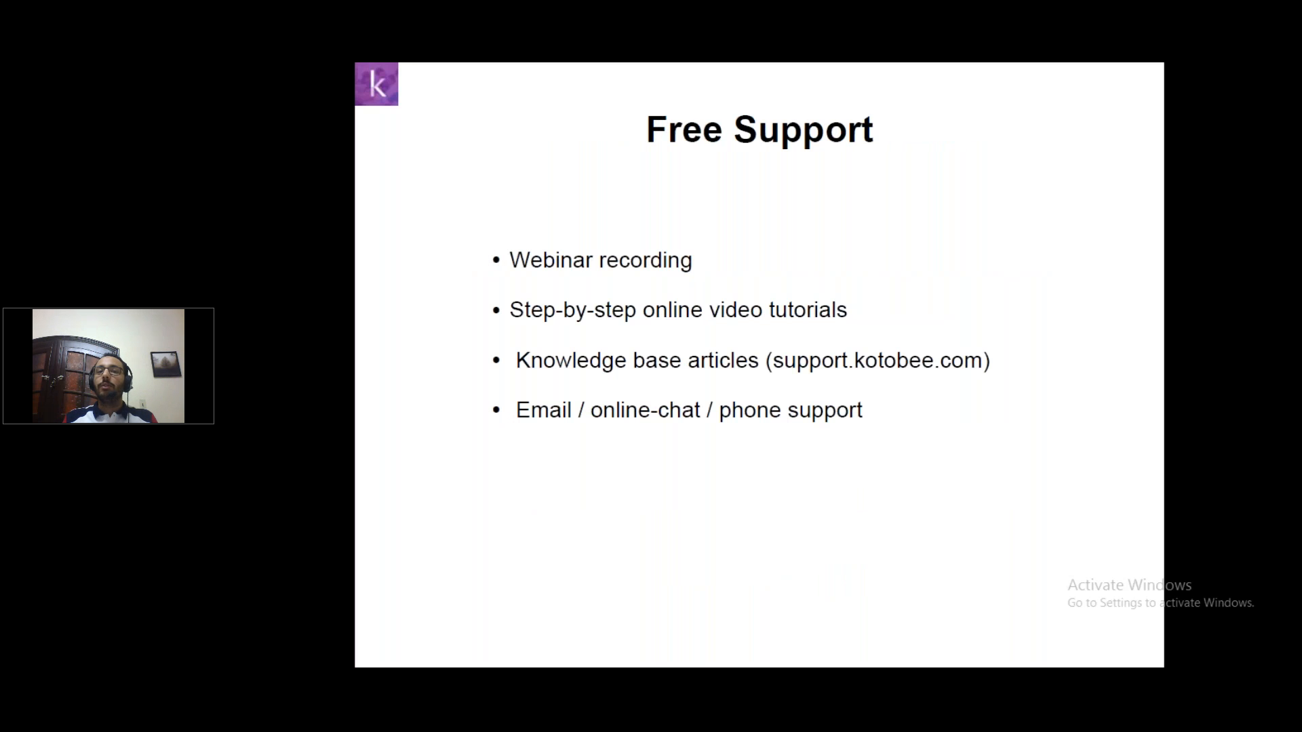
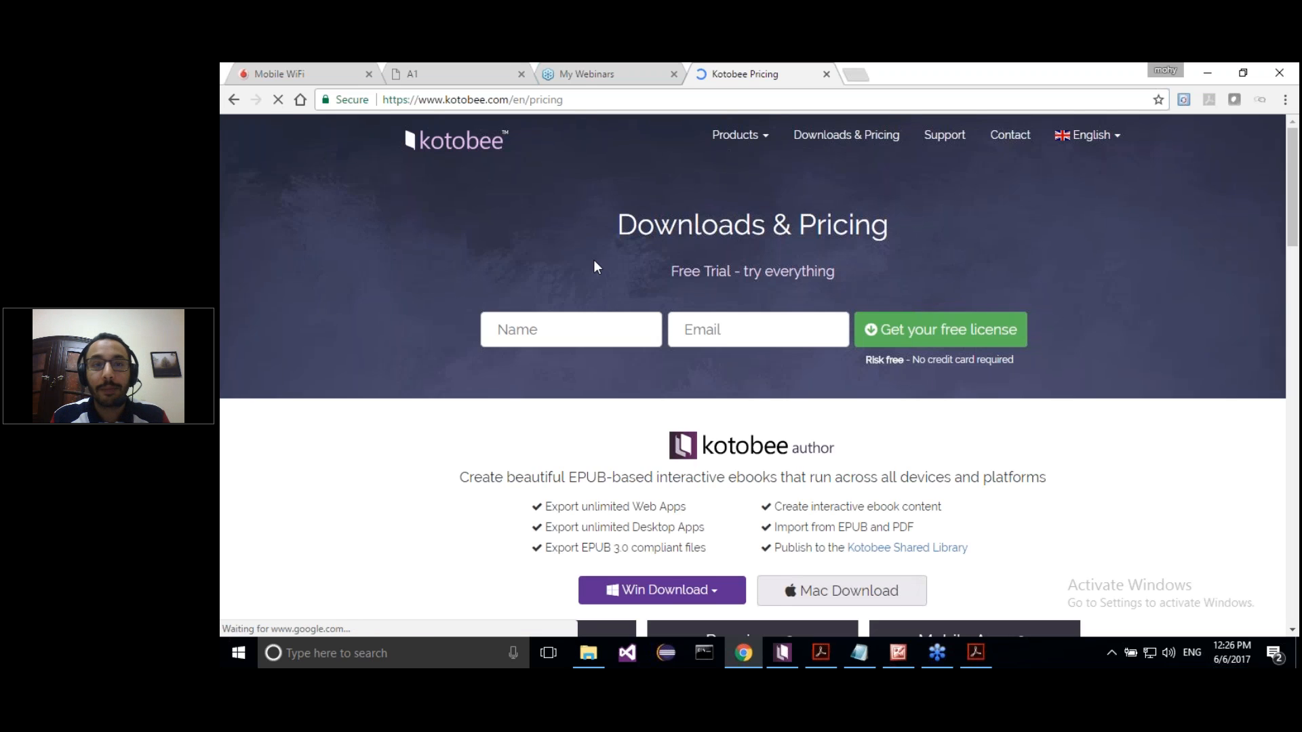
Review the Kotobee Author plans and their features on the Kotobee Downloads & Pricing page.
{"action": "scroll", "coordinate": [331, 366], "scroll_direction": "down", "scroll_amount": 4}
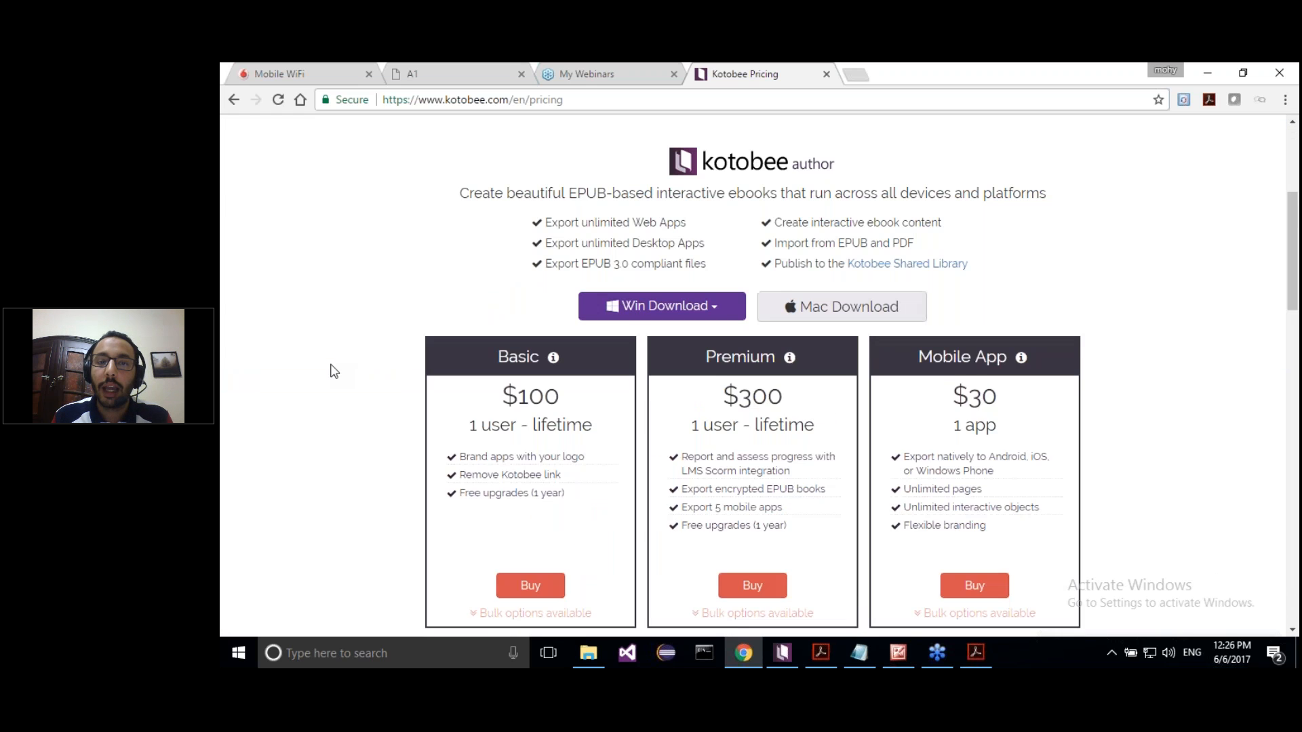
{"action": "scroll", "coordinate": [332, 369], "scroll_direction": "down", "scroll_amount": 1}
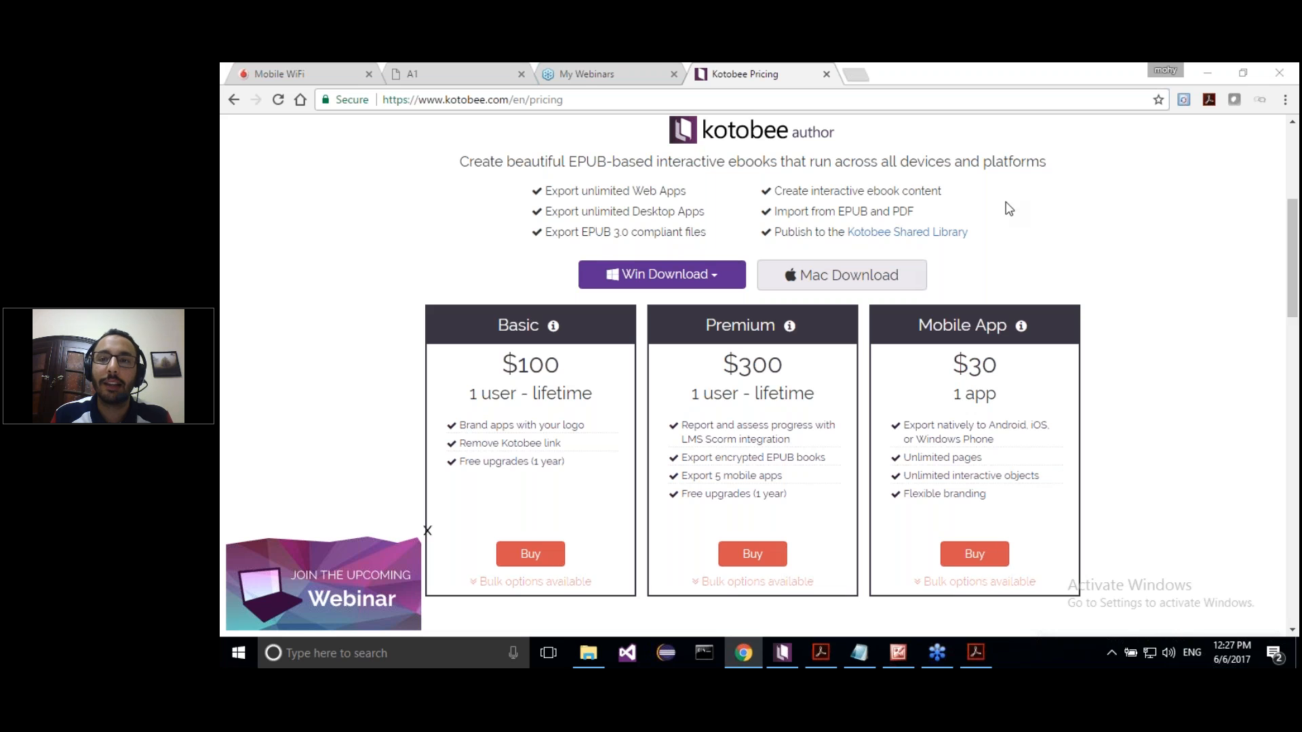
Open the Manna library at kotobee.com/library/Manna in a new browser tab, and check its redeem-code login option.
{"action": "left_click", "coordinate": [864, 74]}
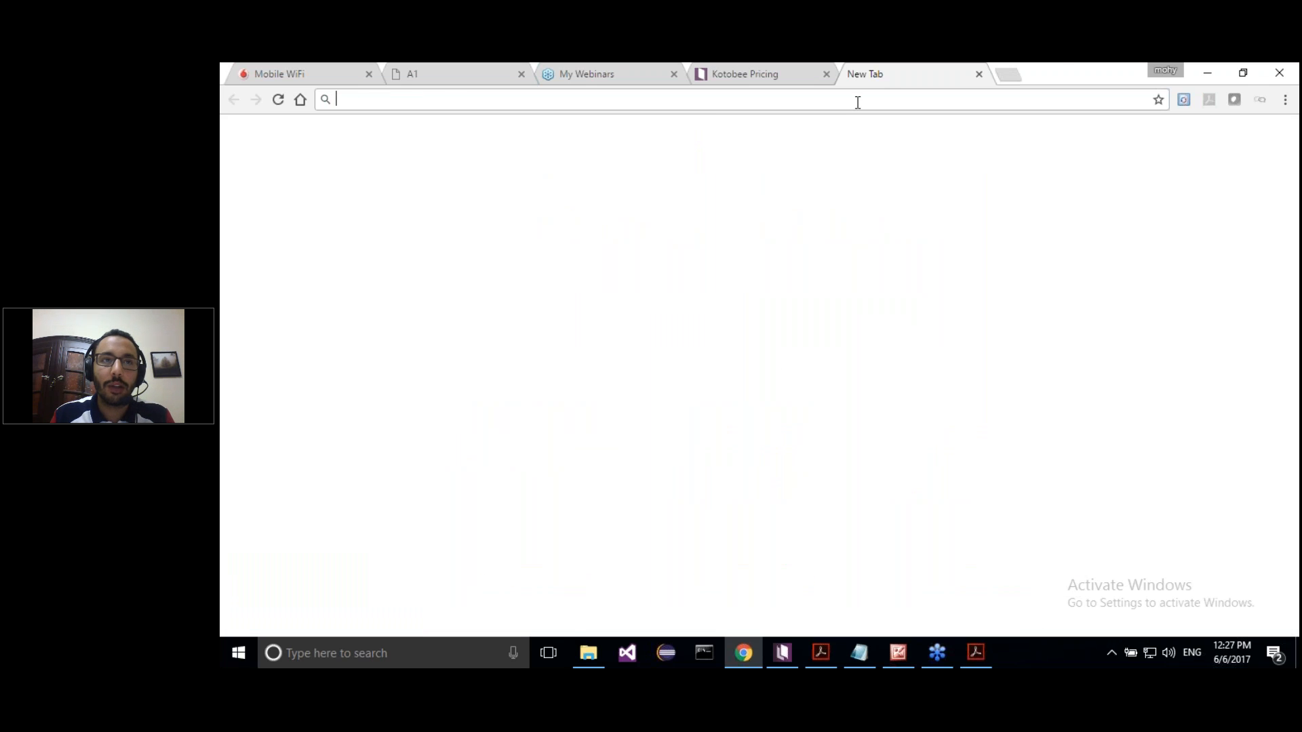
{"action": "type", "text": "MANN"}
{"action": "key", "text": "Down"}
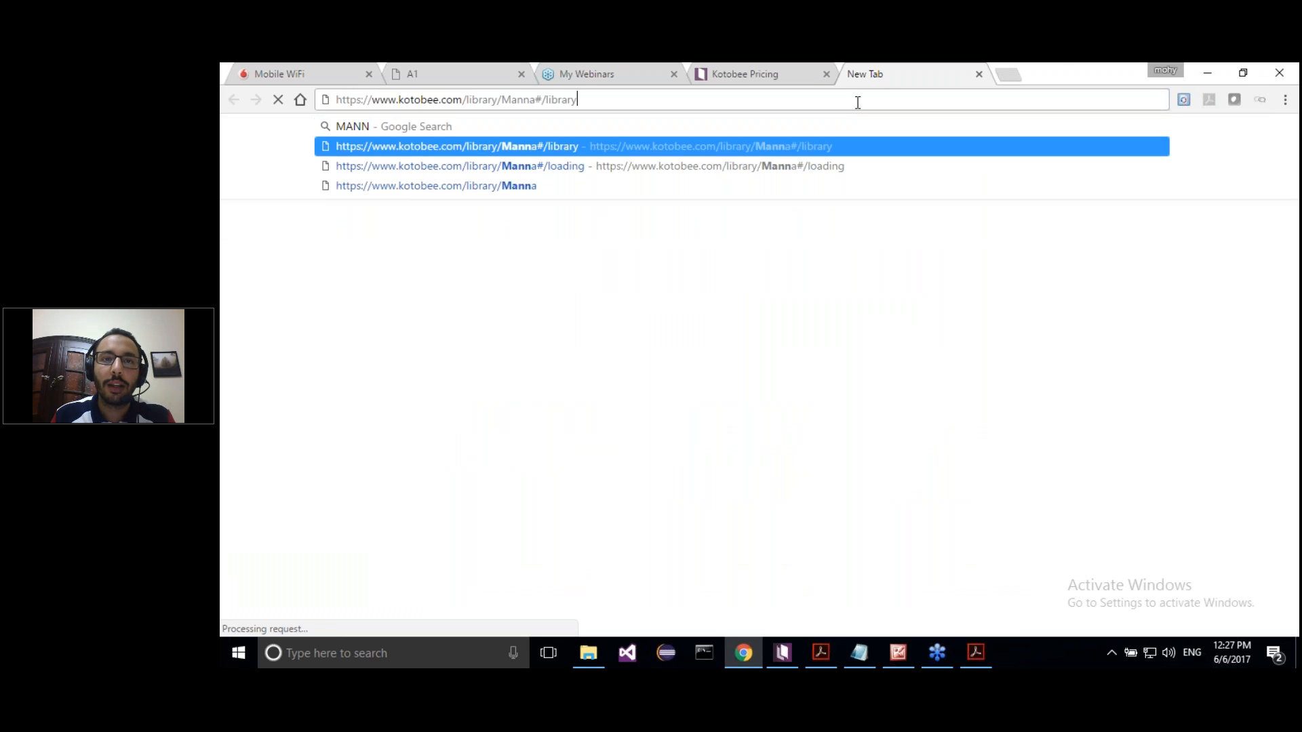
{"action": "key", "text": "Return"}
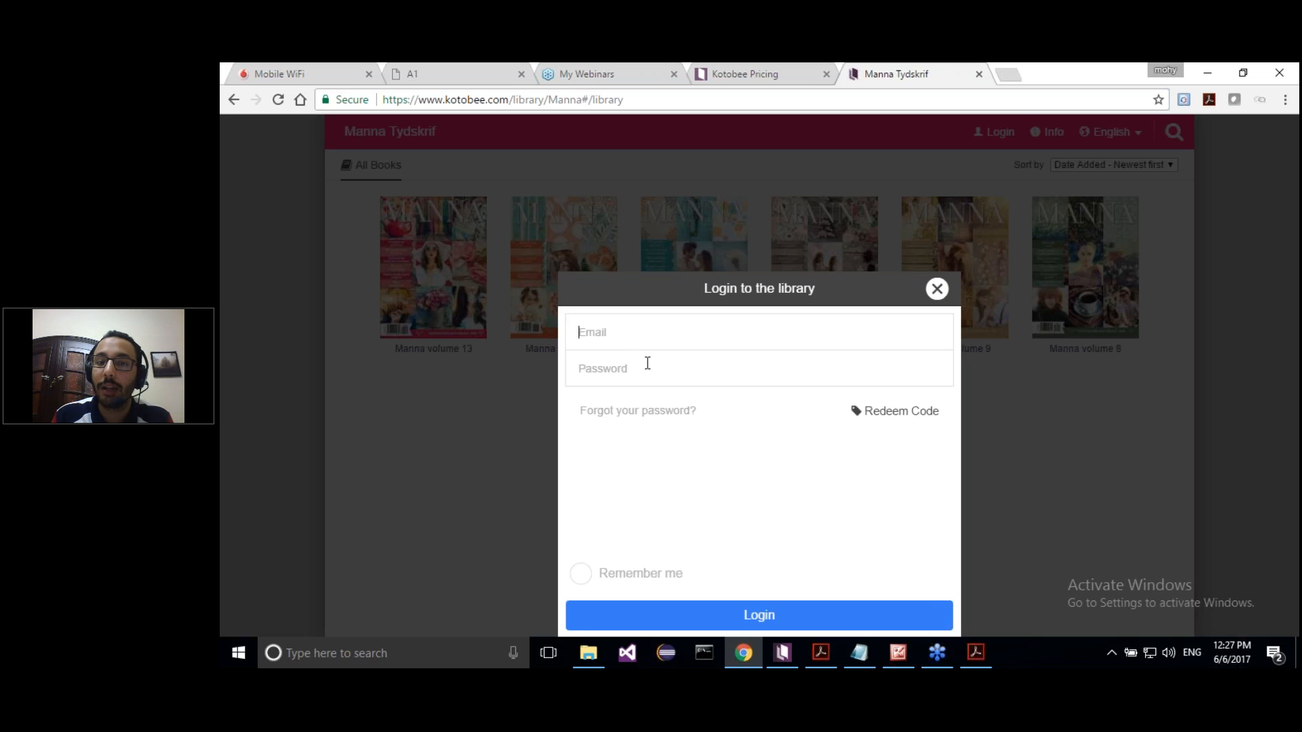
{"action": "left_click", "coordinate": [872, 413]}
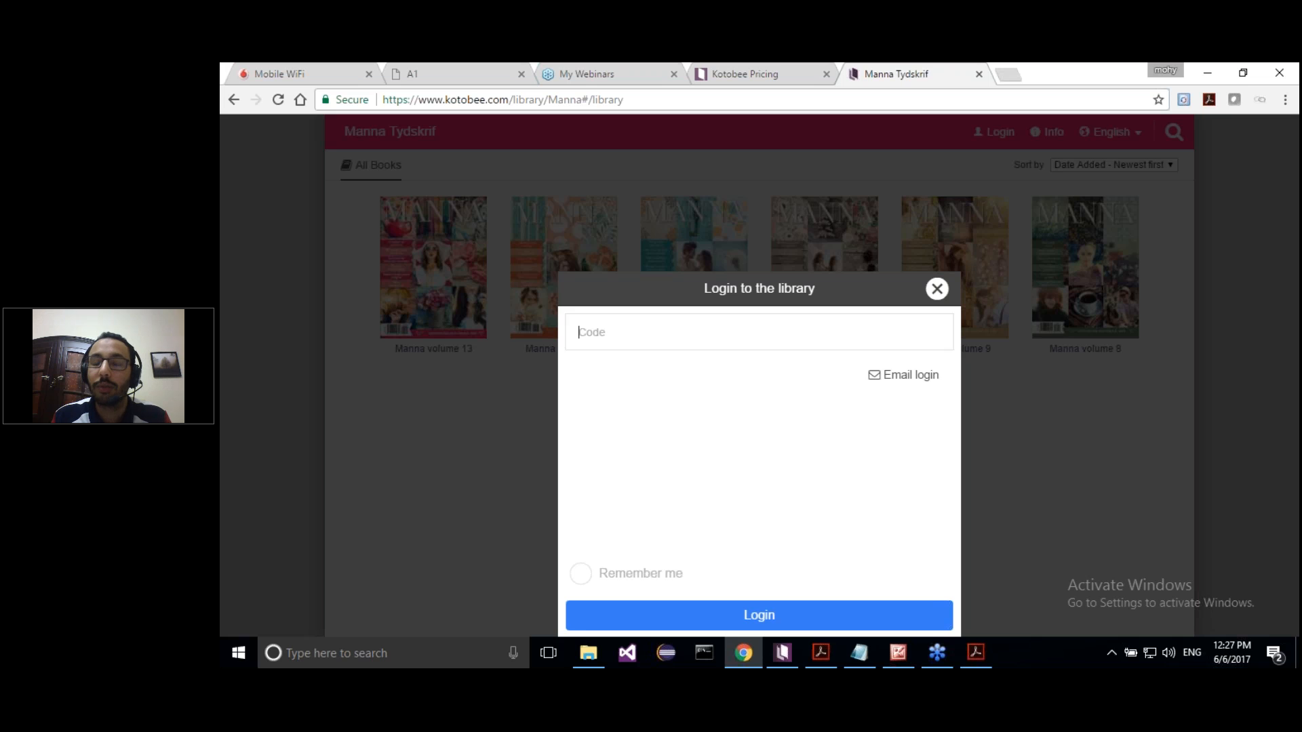
{"action": "left_click", "coordinate": [937, 290]}
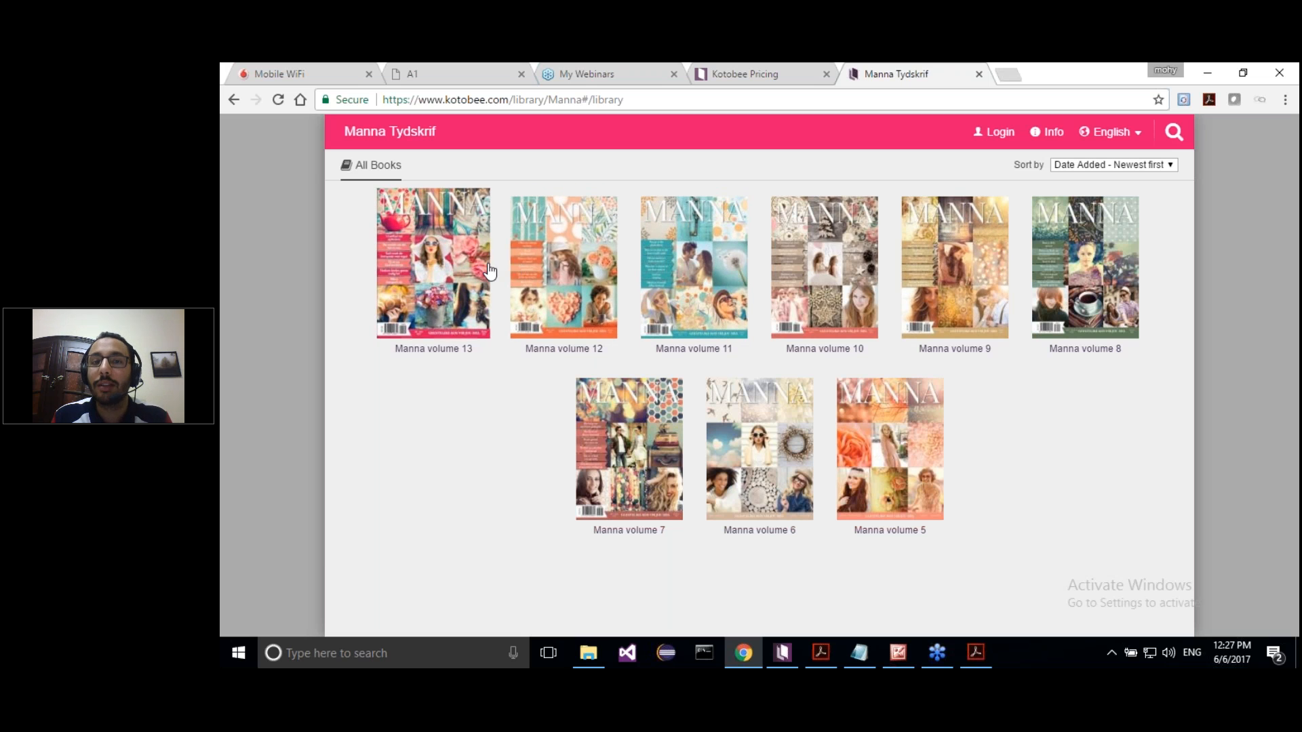
View the book details of Manna volume 12, and return to the Kotobee Pricing page.
{"action": "left_click", "coordinate": [577, 307]}
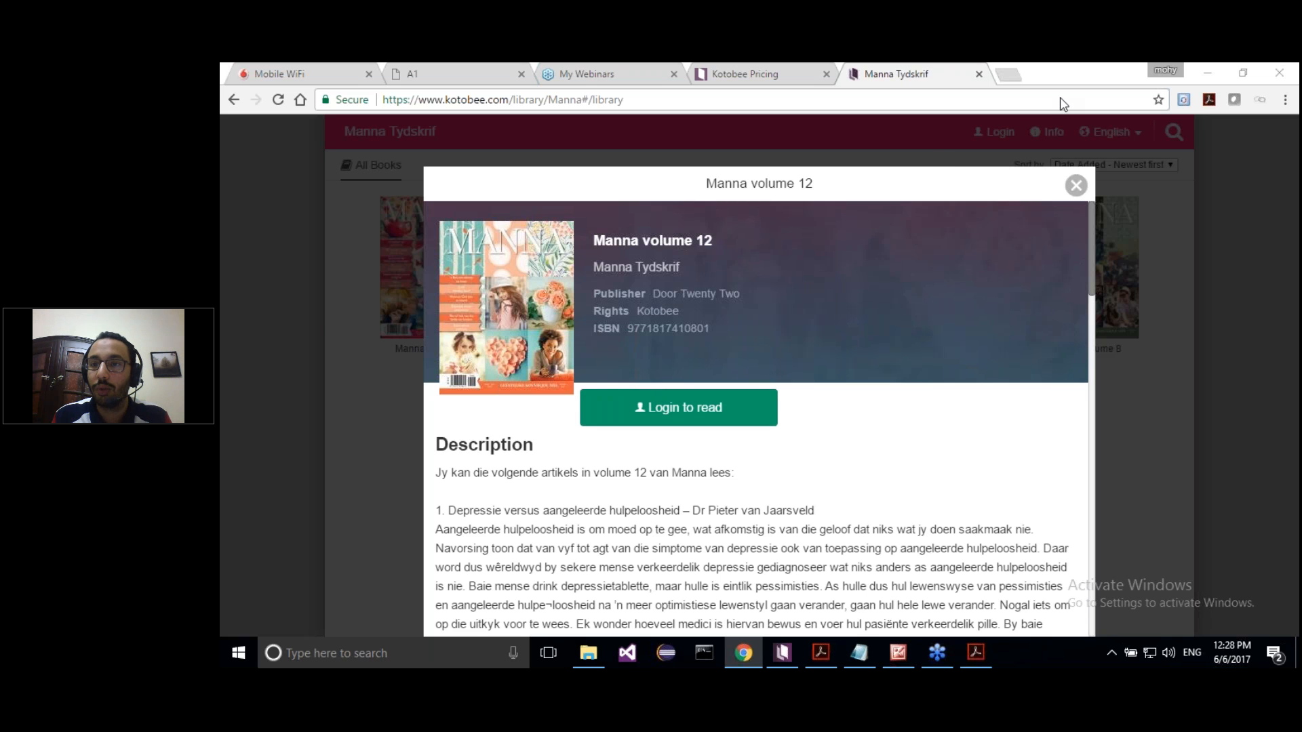
{"action": "left_click", "coordinate": [1075, 185]}
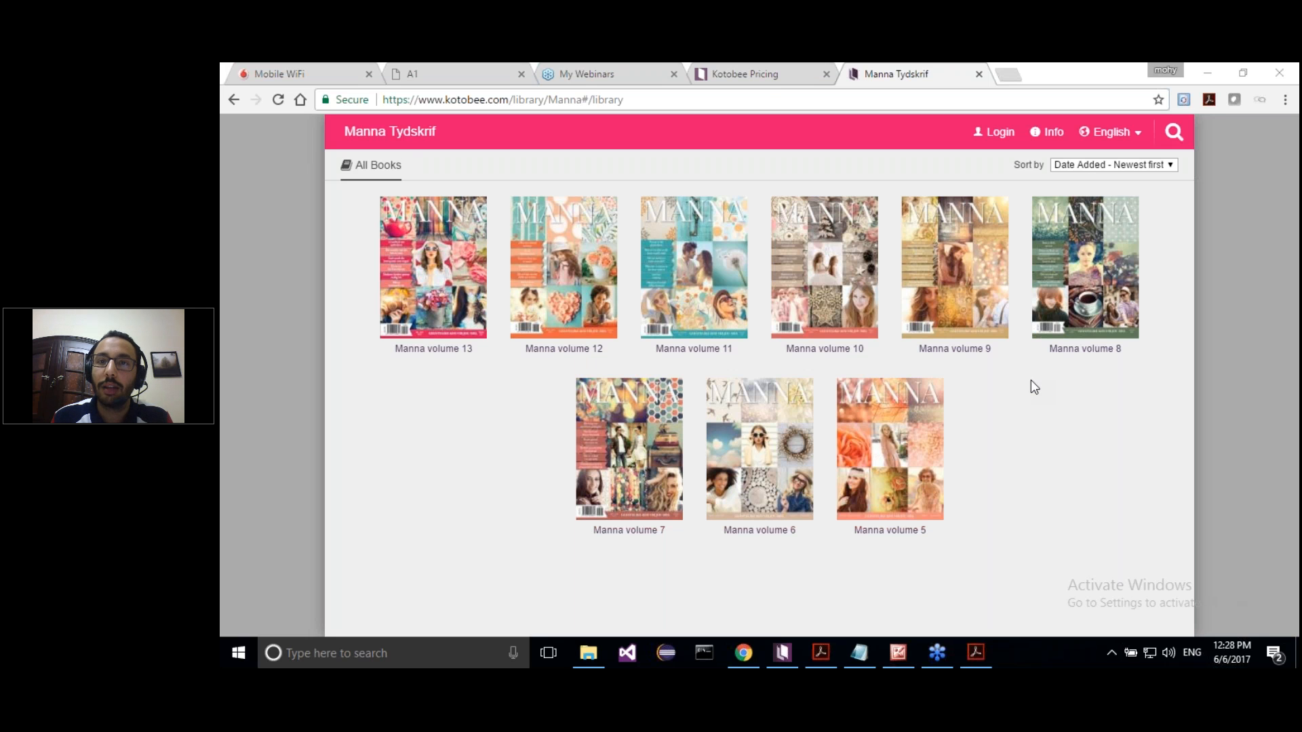
{"action": "left_click", "coordinate": [754, 77]}
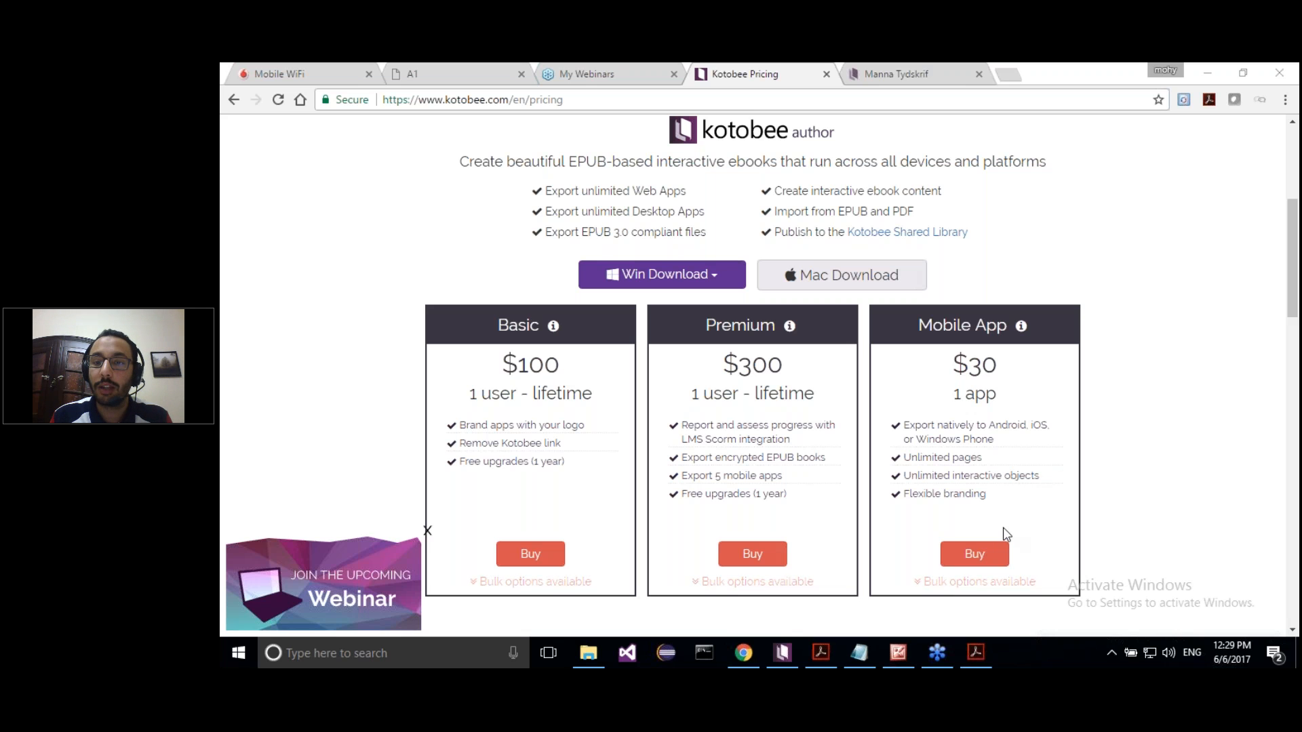
Switch to Kotobee Author, glance at the chapter editor, and review the options for exporting the ebook as a web app.
{"action": "left_click", "coordinate": [783, 652]}
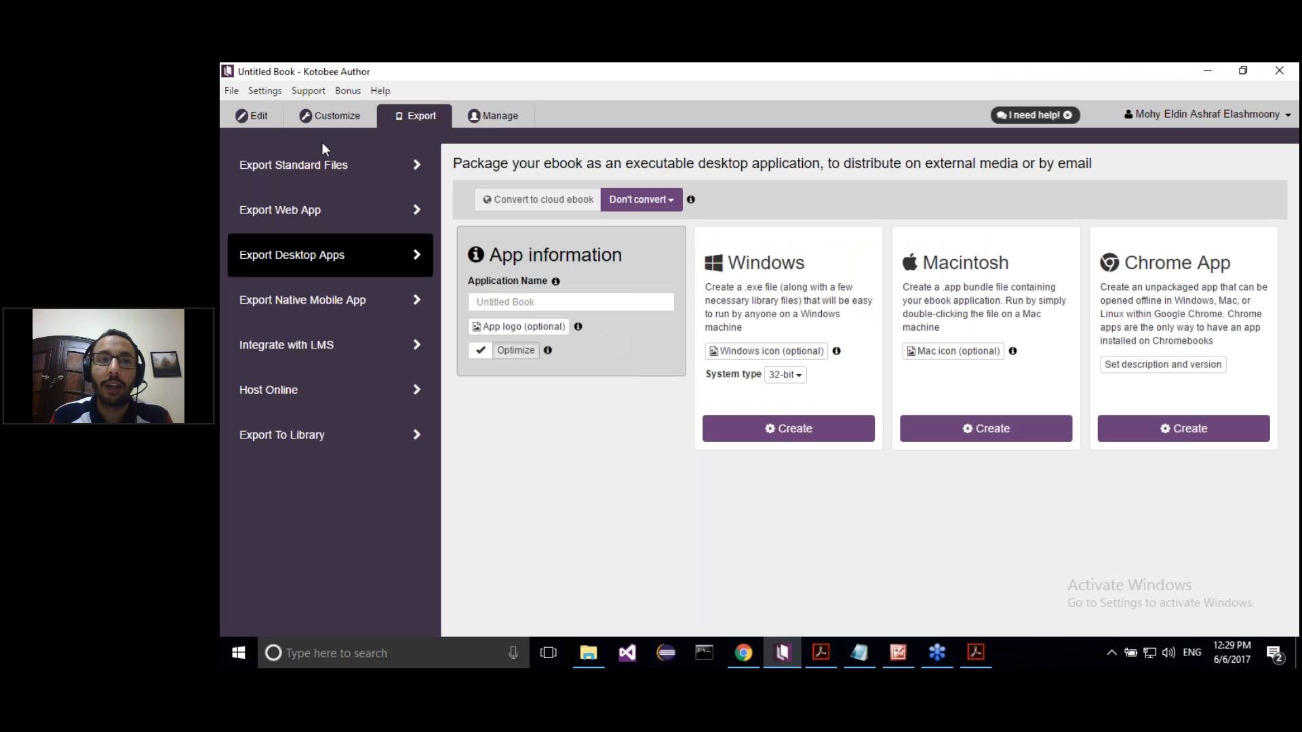
{"action": "left_click", "coordinate": [258, 116]}
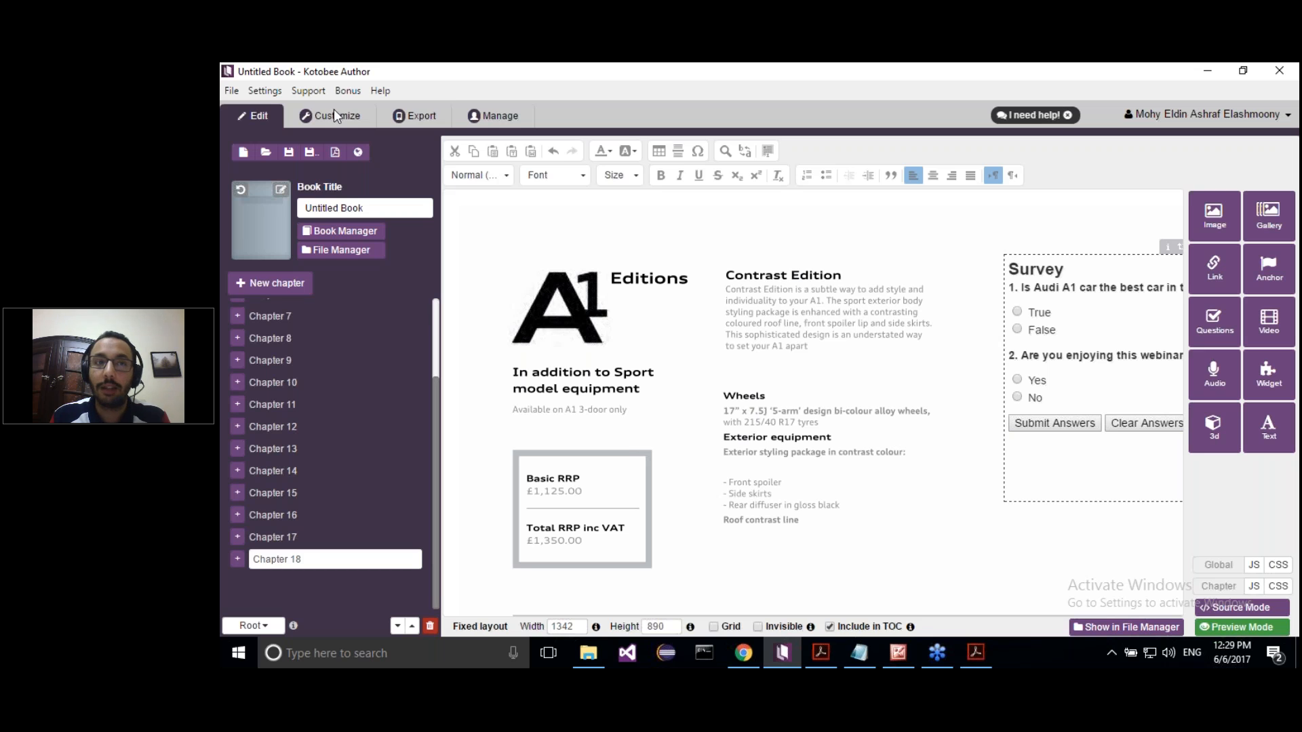
{"action": "left_click", "coordinate": [406, 115]}
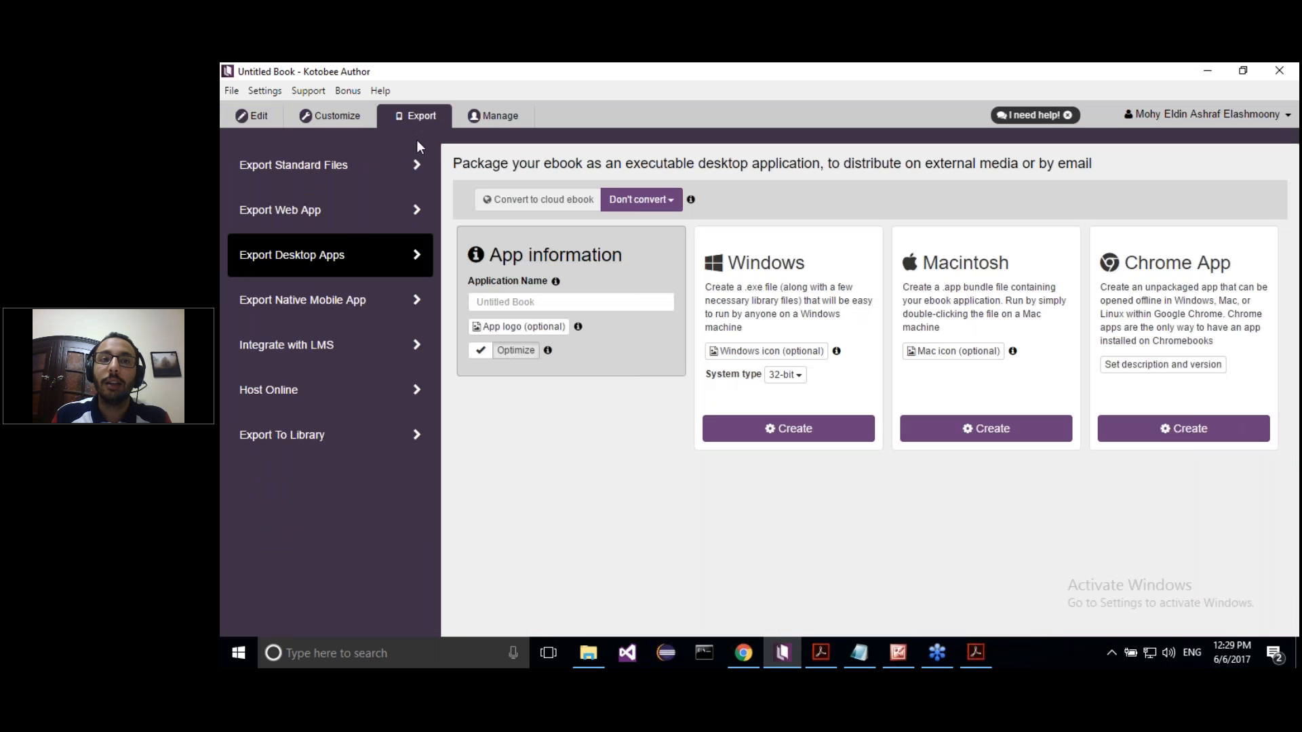
{"action": "left_click", "coordinate": [343, 217]}
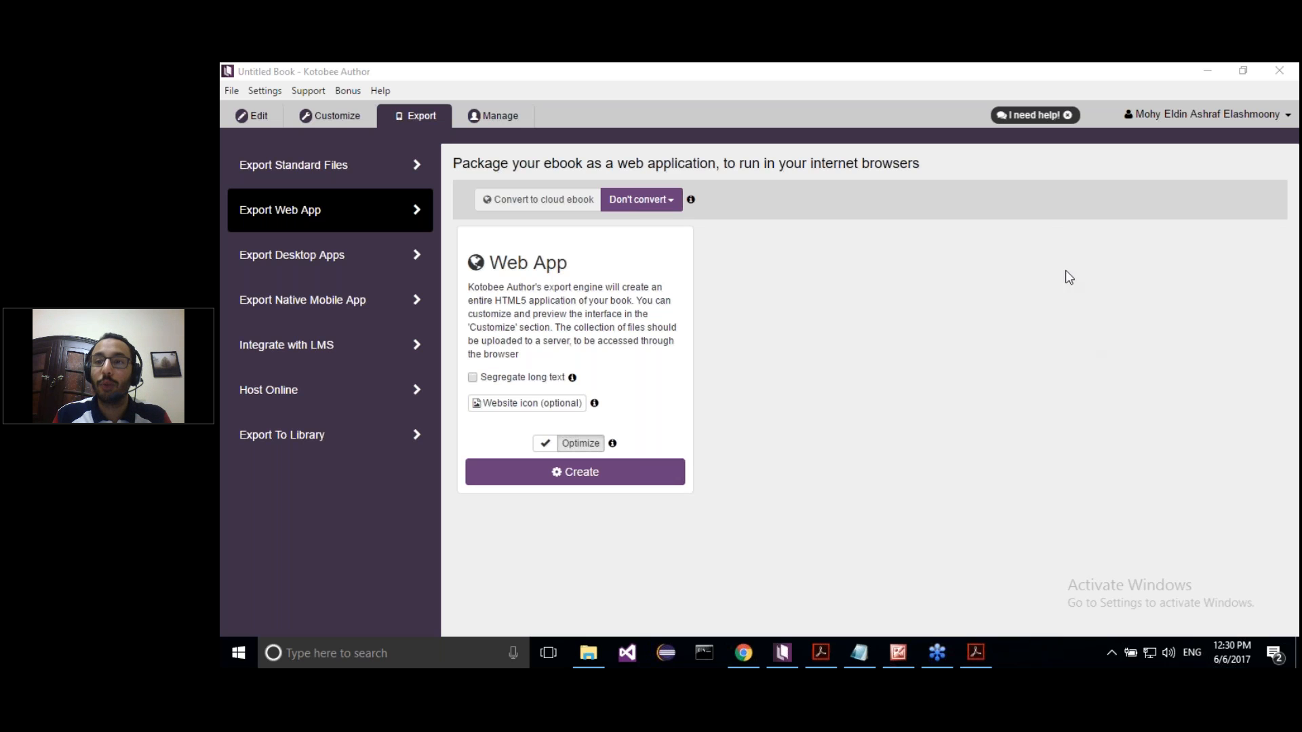
{"action": "left_click", "coordinate": [706, 75]}
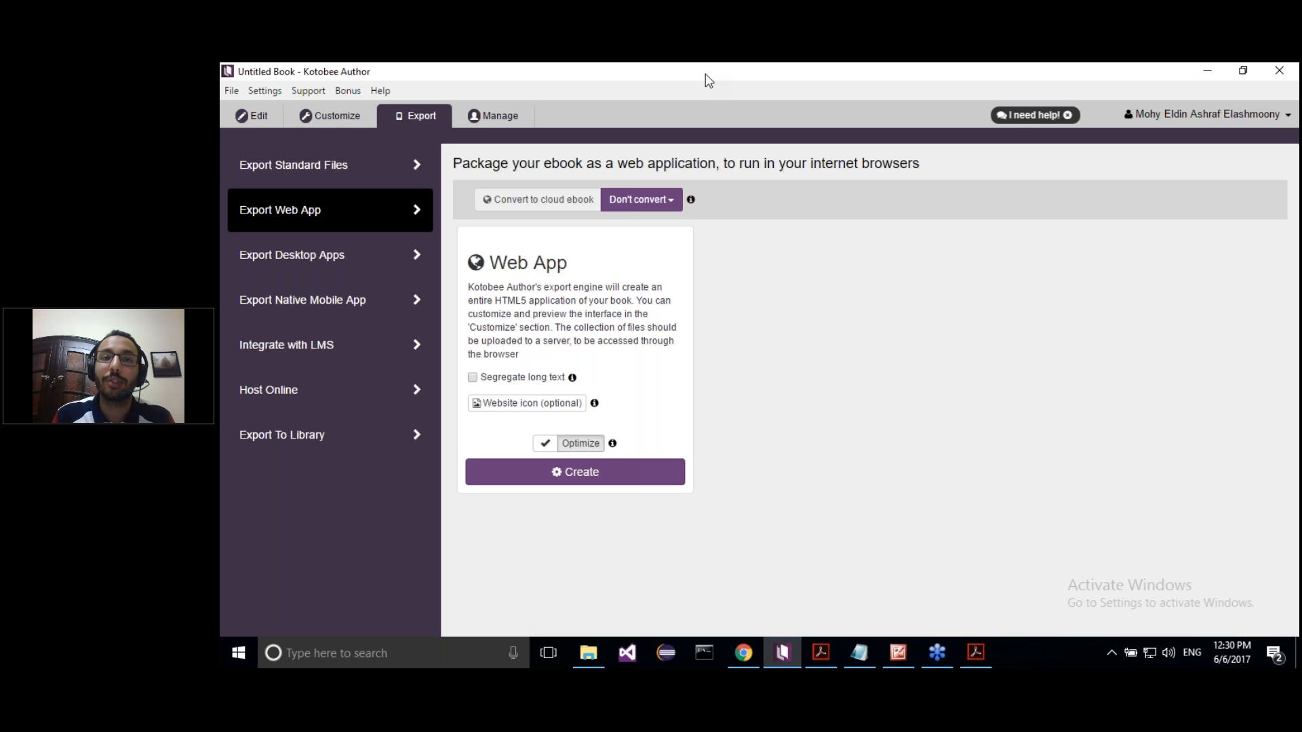
Return to editing Chapter 18 and bring up the widget insertion options.
{"action": "left_click", "coordinate": [260, 116]}
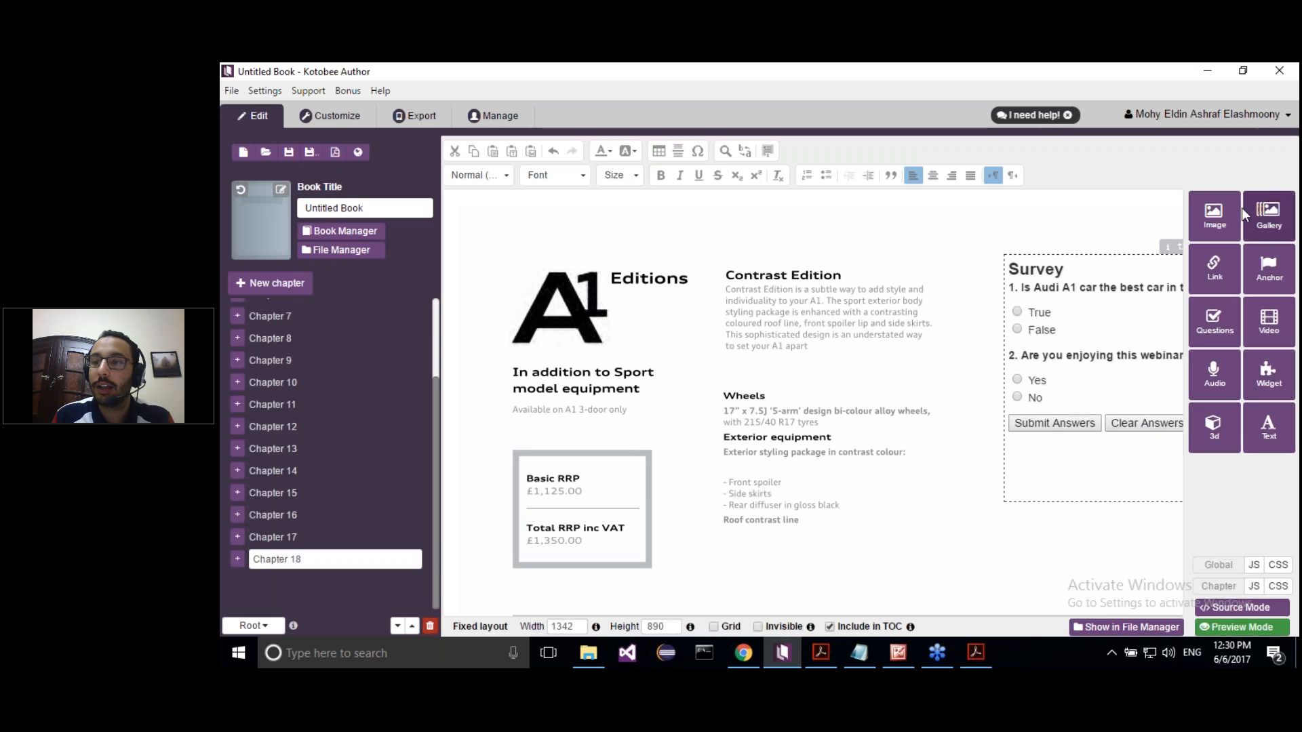
{"action": "left_click", "coordinate": [1256, 360]}
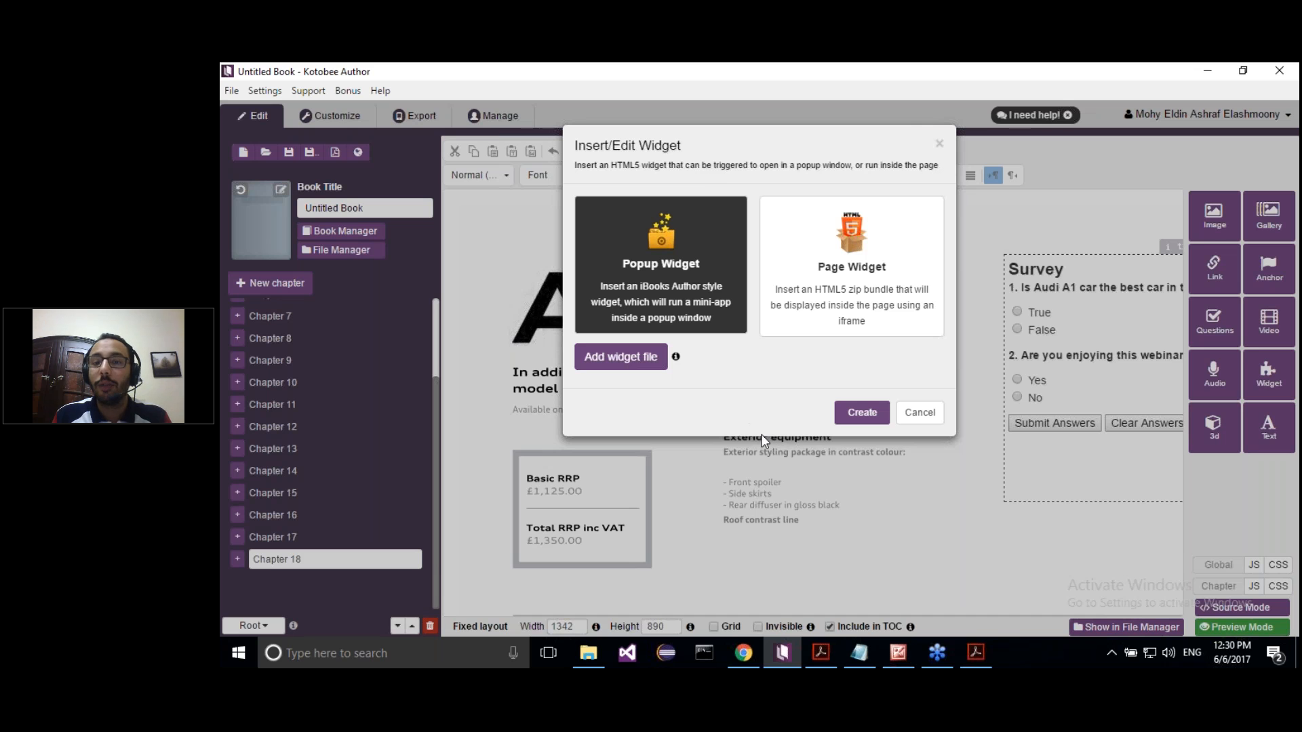
Switch to Chrome, open the Health And Fitness ebook, and view the percentage chart in the chapter The lifelong benefits of Exercise.
{"action": "left_click", "coordinate": [749, 654]}
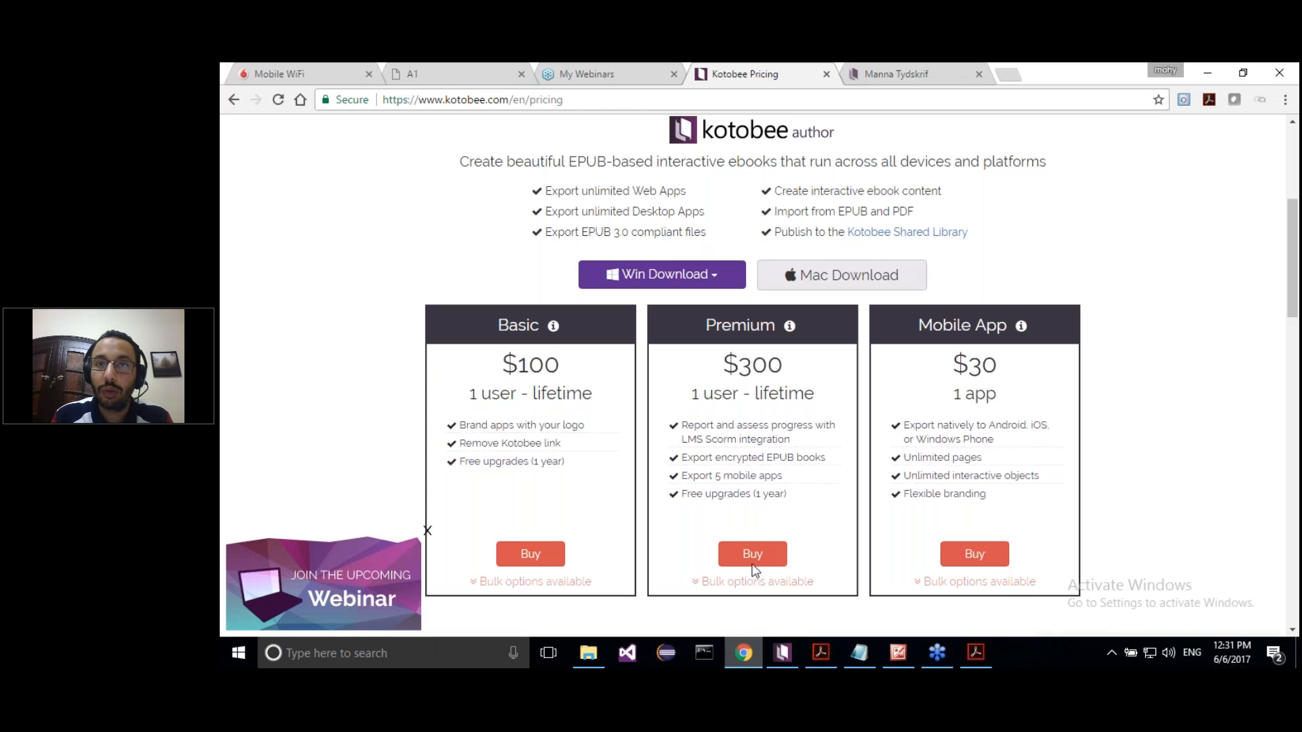
{"action": "left_click", "coordinate": [955, 75]}
{"action": "left_click", "coordinate": [889, 97]}
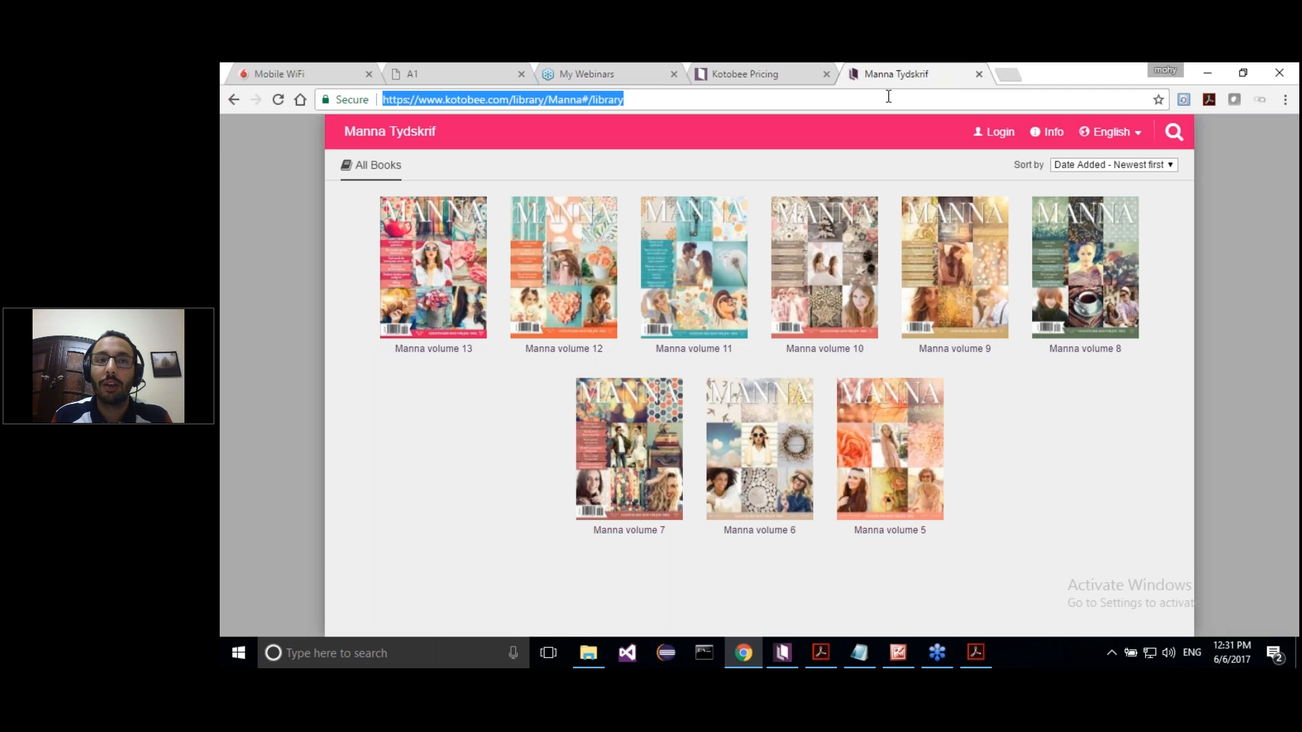
{"action": "type", "text": "heal"}
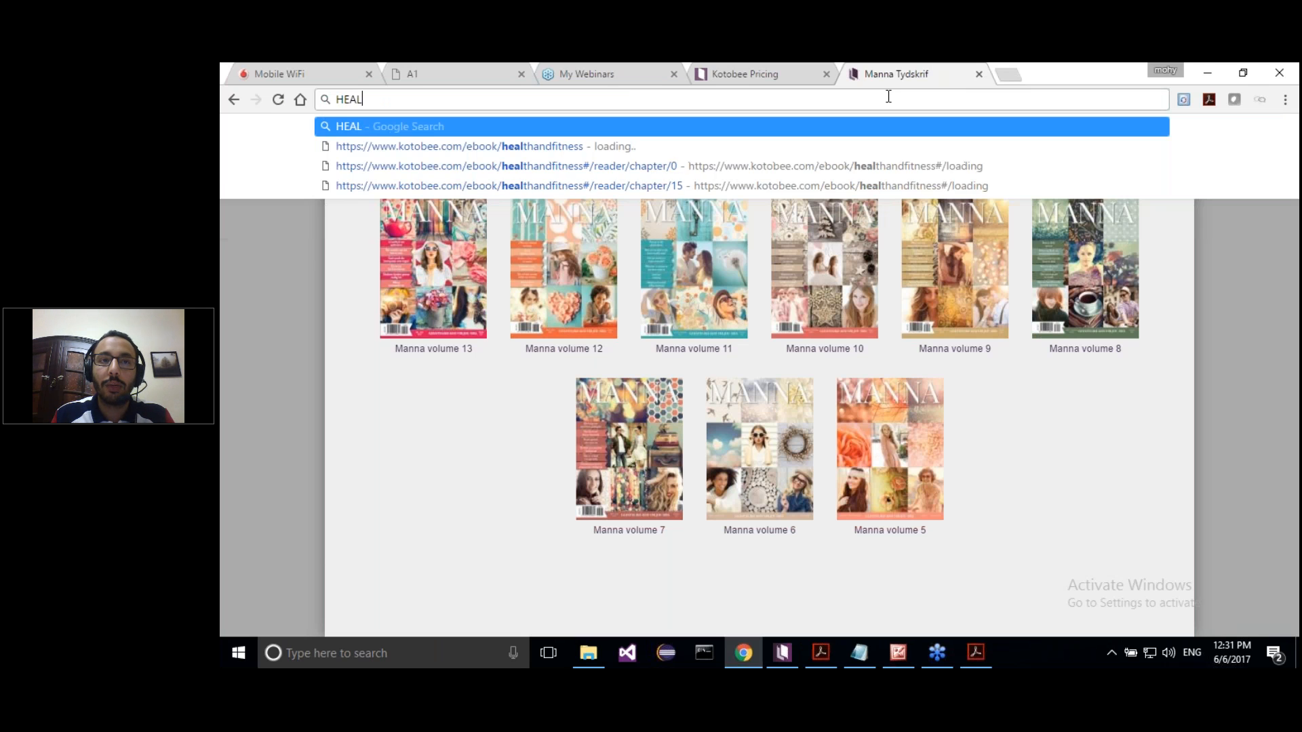
{"action": "key", "text": "Return"}
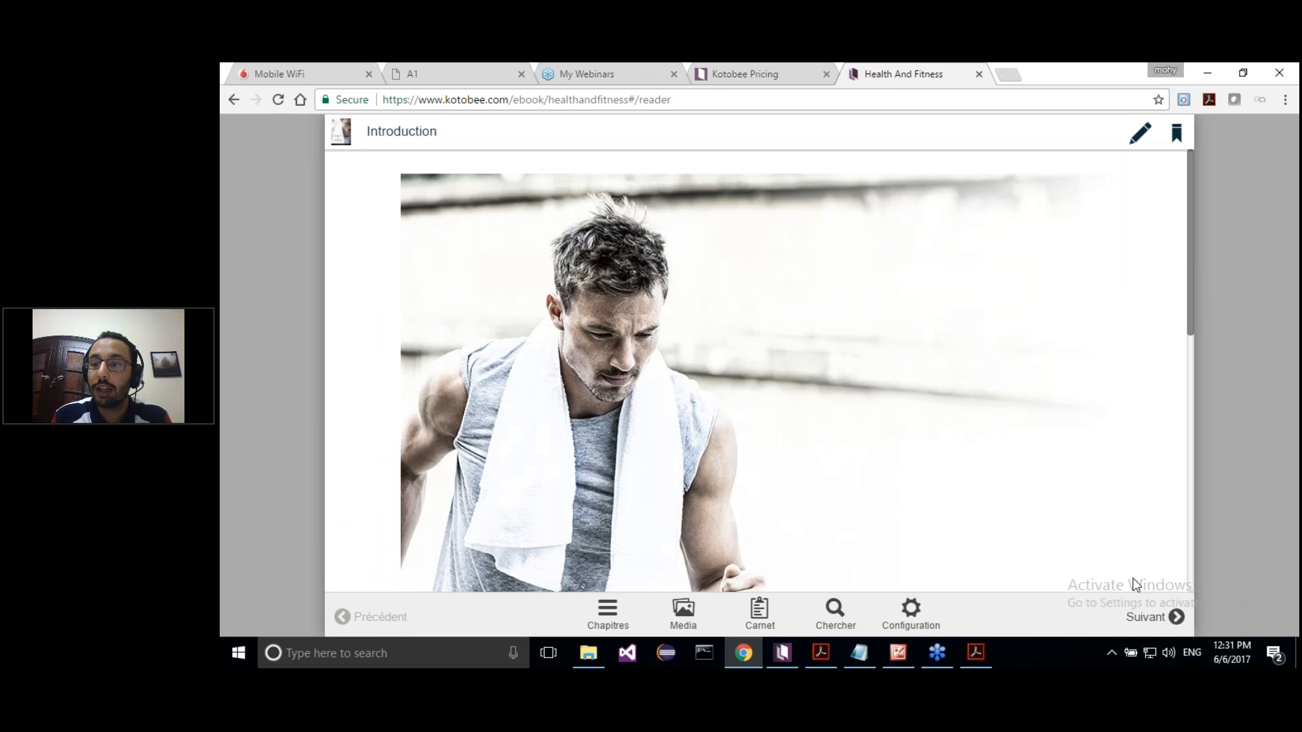
{"action": "left_click", "coordinate": [1146, 617]}
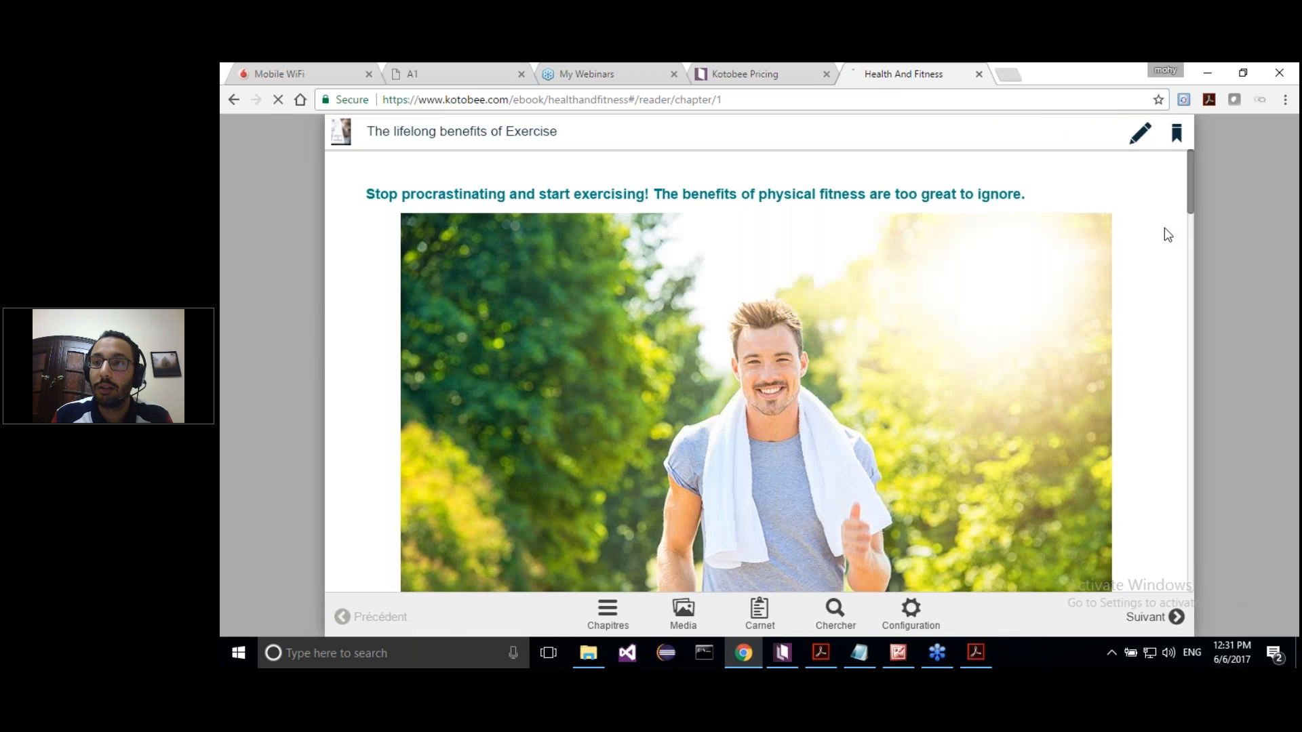
{"action": "left_click_drag", "start_coordinate": [1189, 182], "coordinate": [1194, 430]}
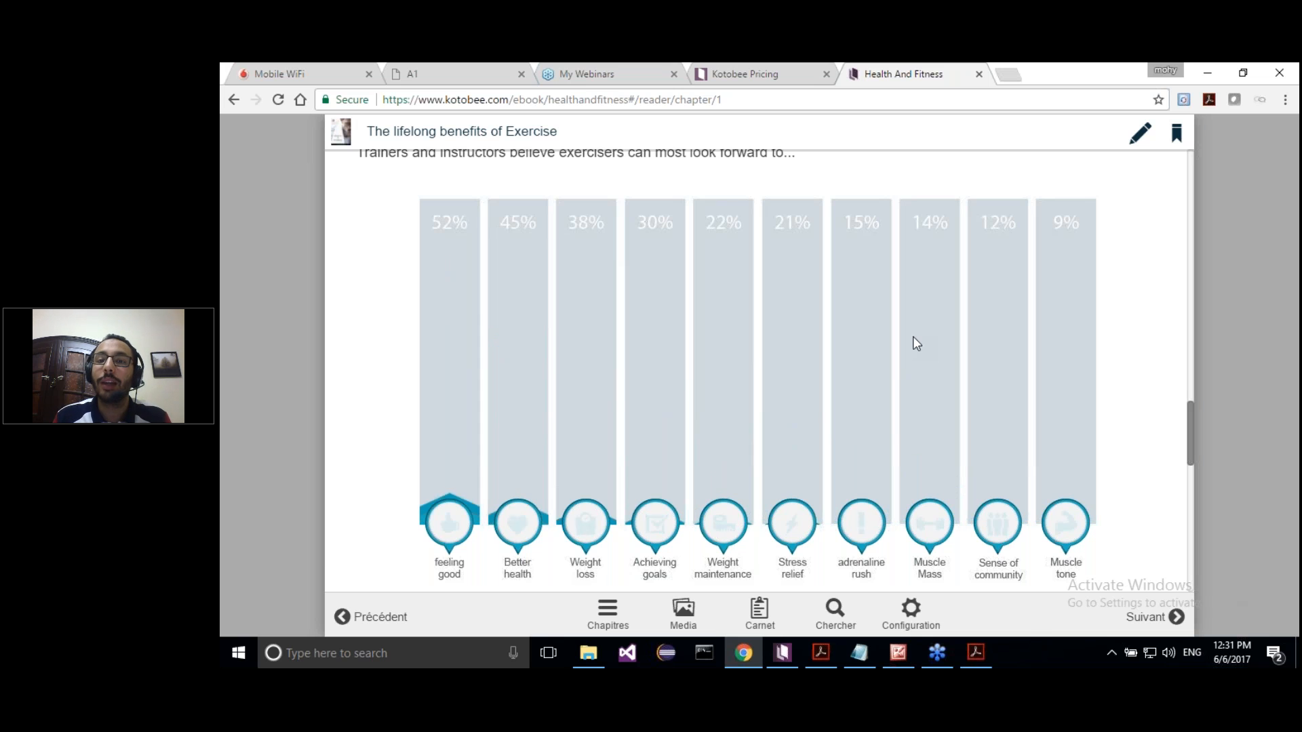
Revisit the Insert/Edit Widget dialog in Kotobee Author, and view the 3D column chart further down the Health And Fitness chapter.
{"action": "left_click", "coordinate": [783, 653]}
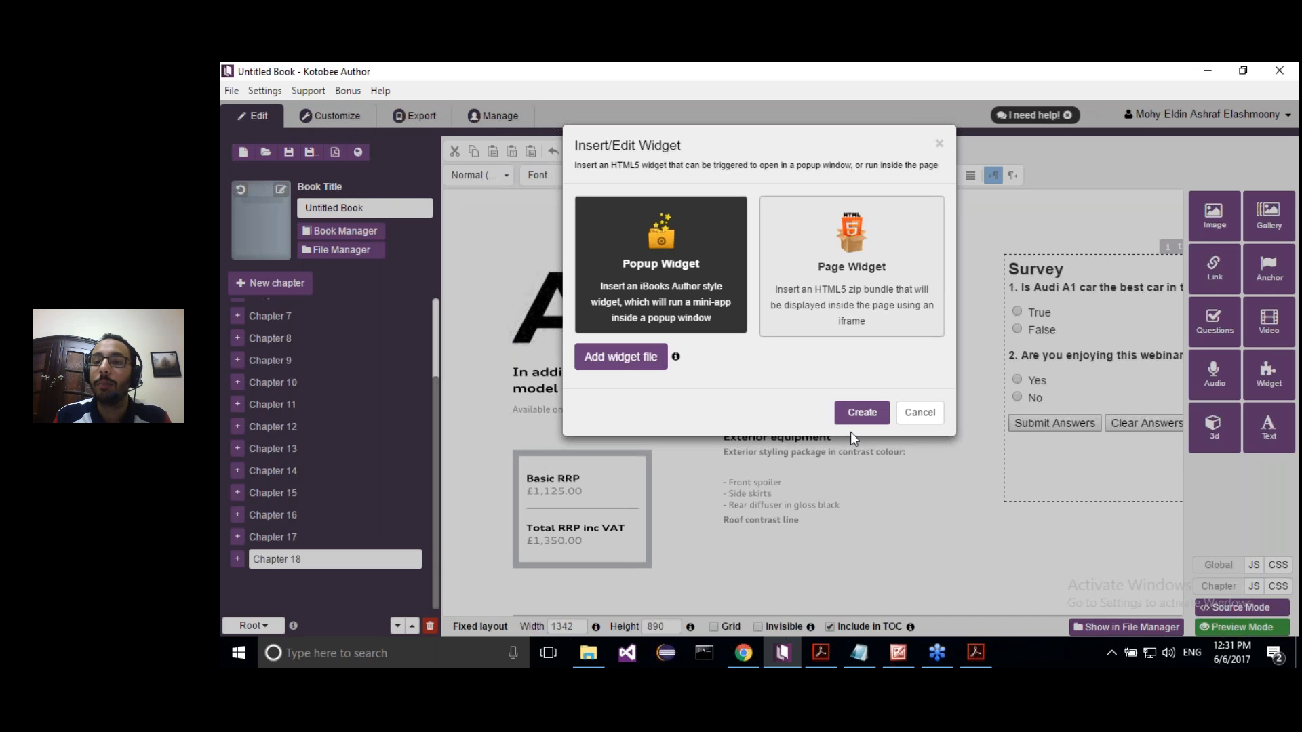
{"action": "left_click", "coordinate": [741, 653]}
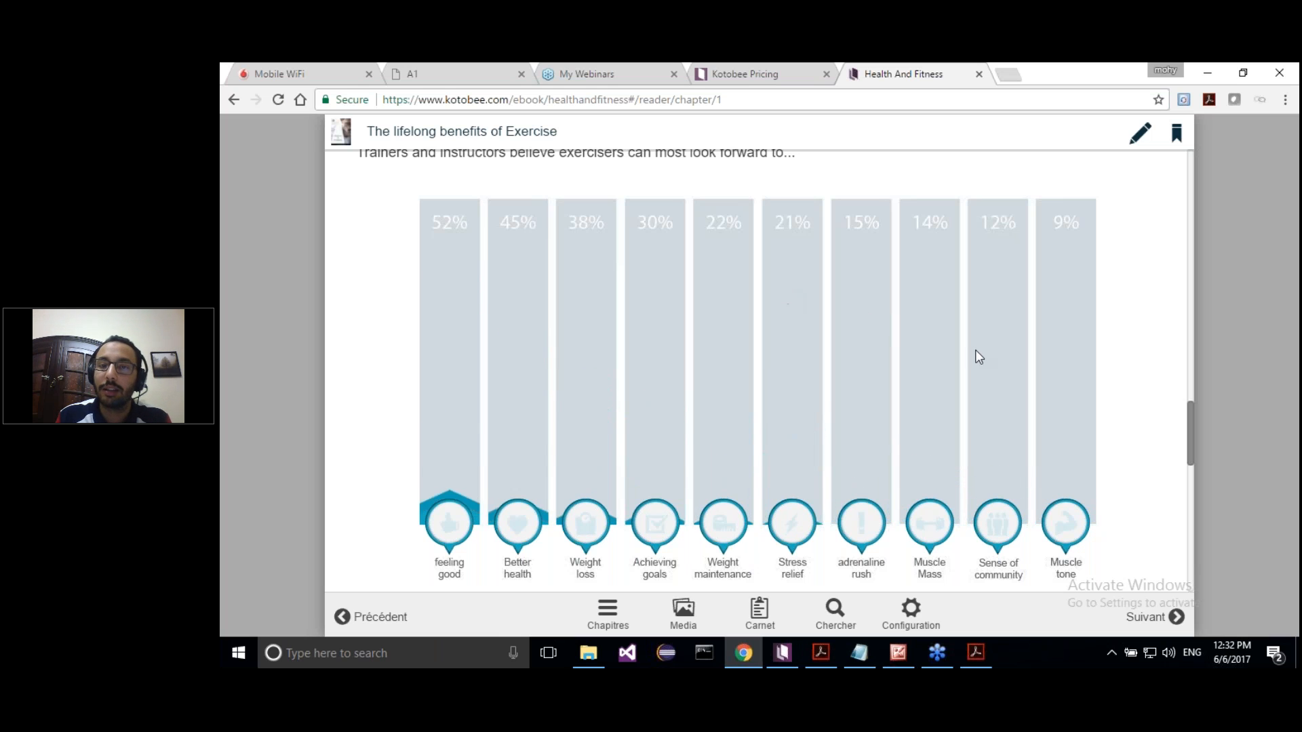
{"action": "left_click_drag", "start_coordinate": [1190, 432], "coordinate": [1189, 510]}
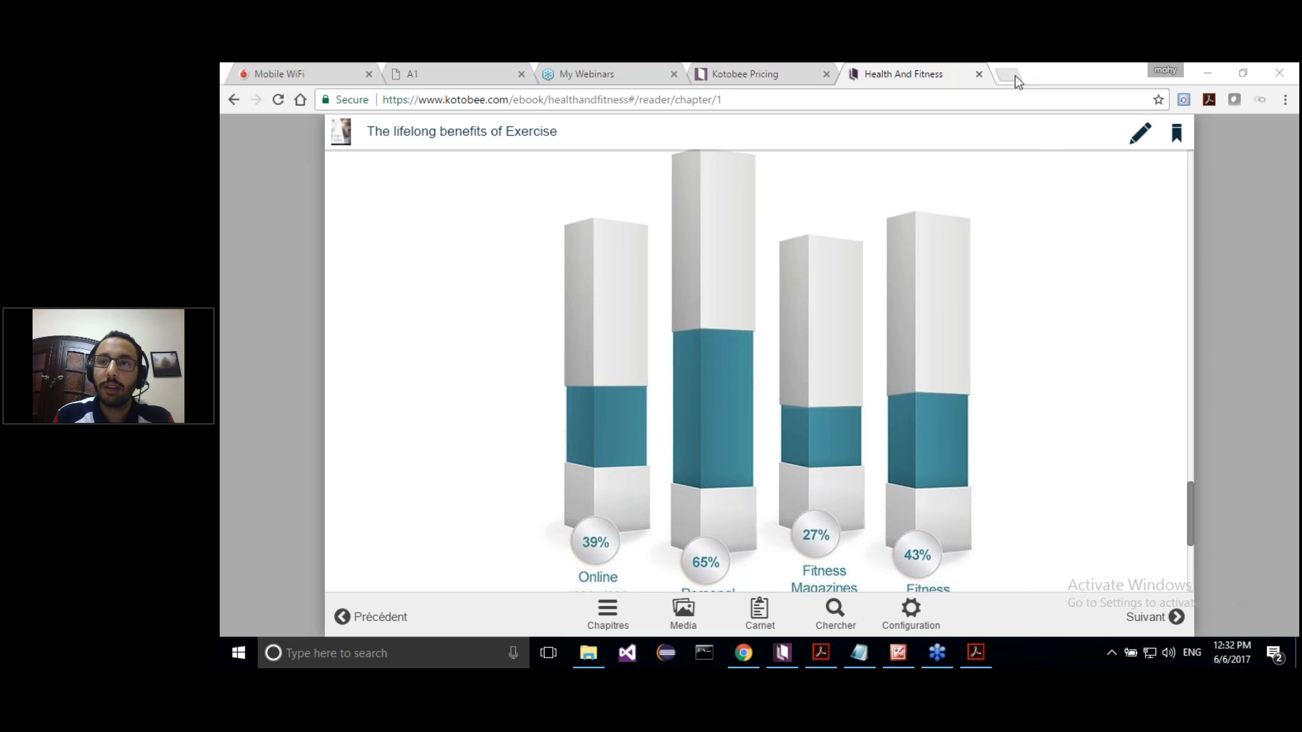
Open bookry.com in a new browser tab to show a source of HTML5 widgets.
{"action": "left_click", "coordinate": [1010, 74]}
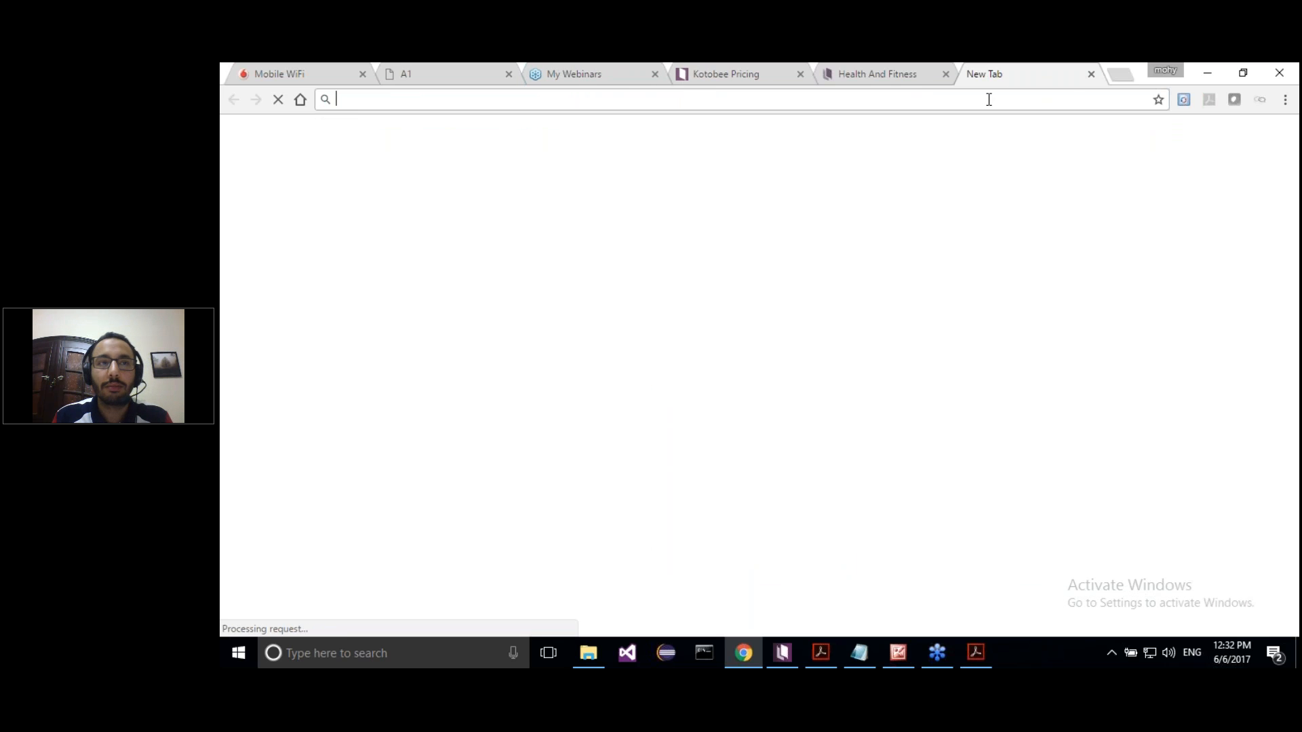
{"action": "type", "text": "BOOKRY.com"}
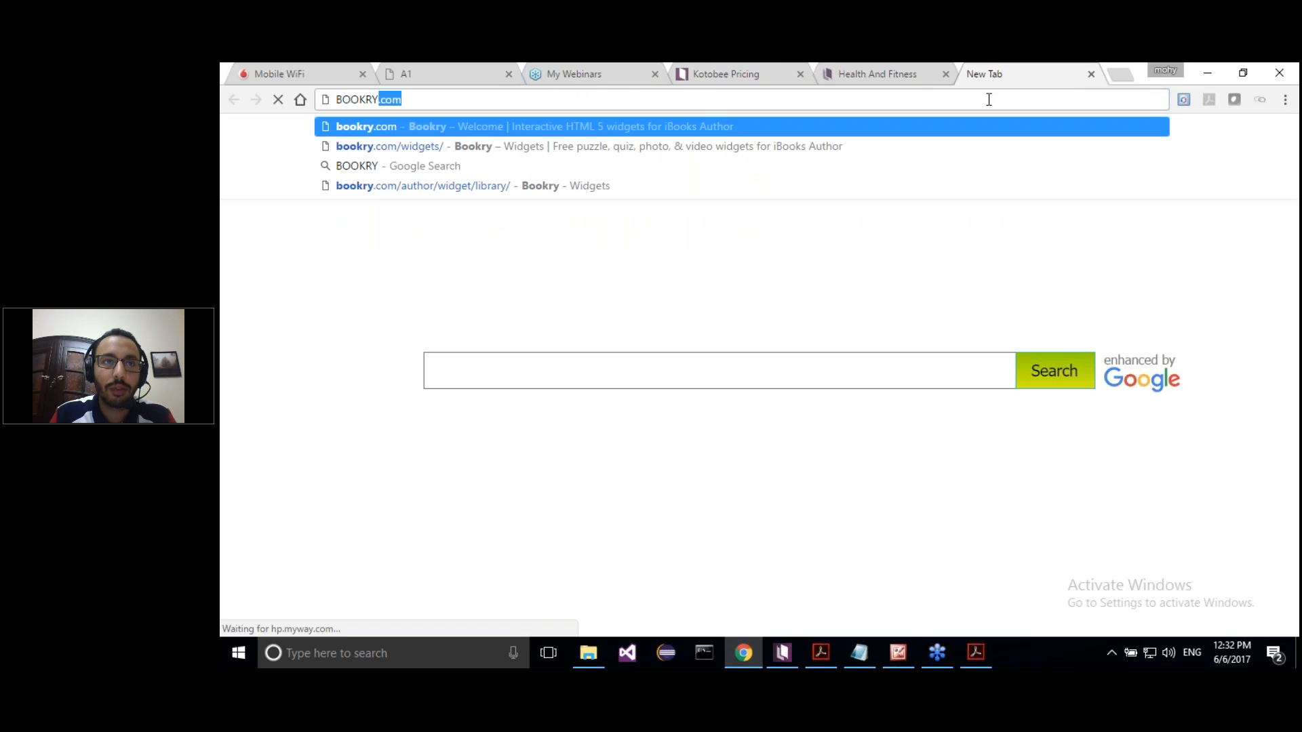
{"action": "key", "text": "Return"}
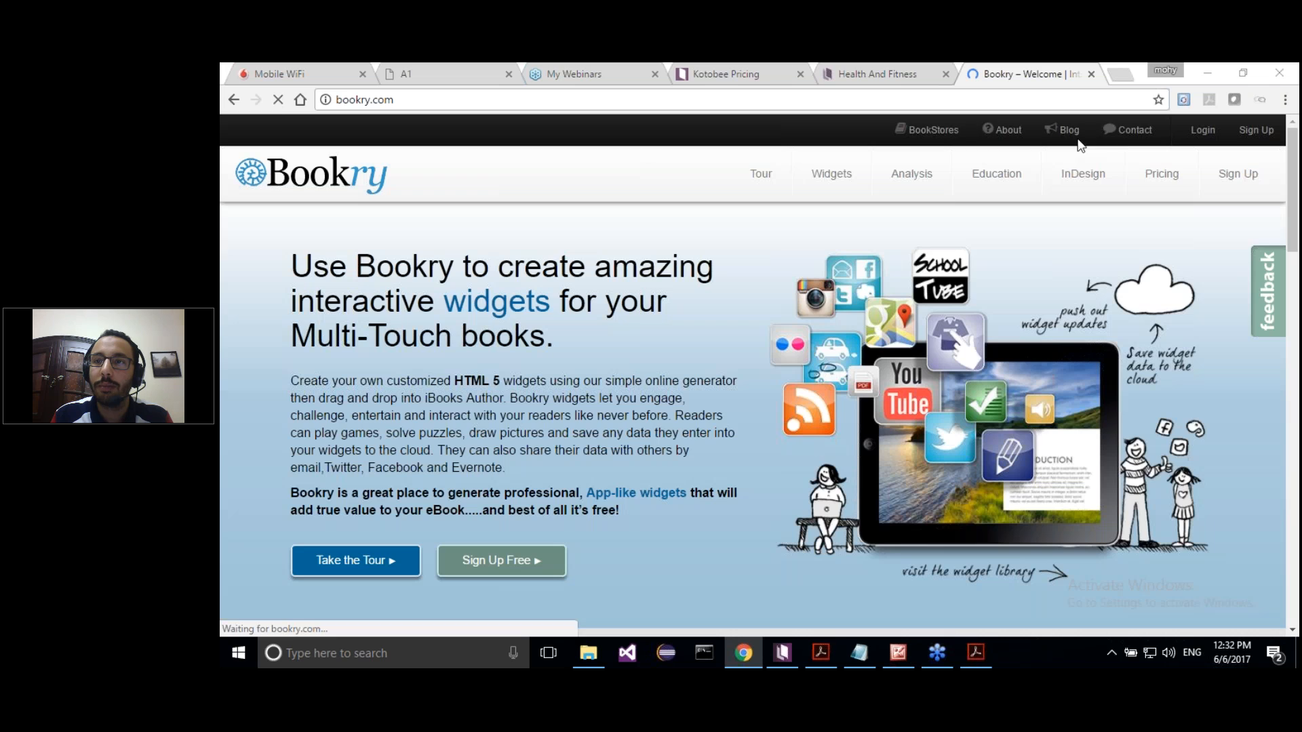
Open bookwidgets.com in another new browser tab.
{"action": "left_click", "coordinate": [1113, 73]}
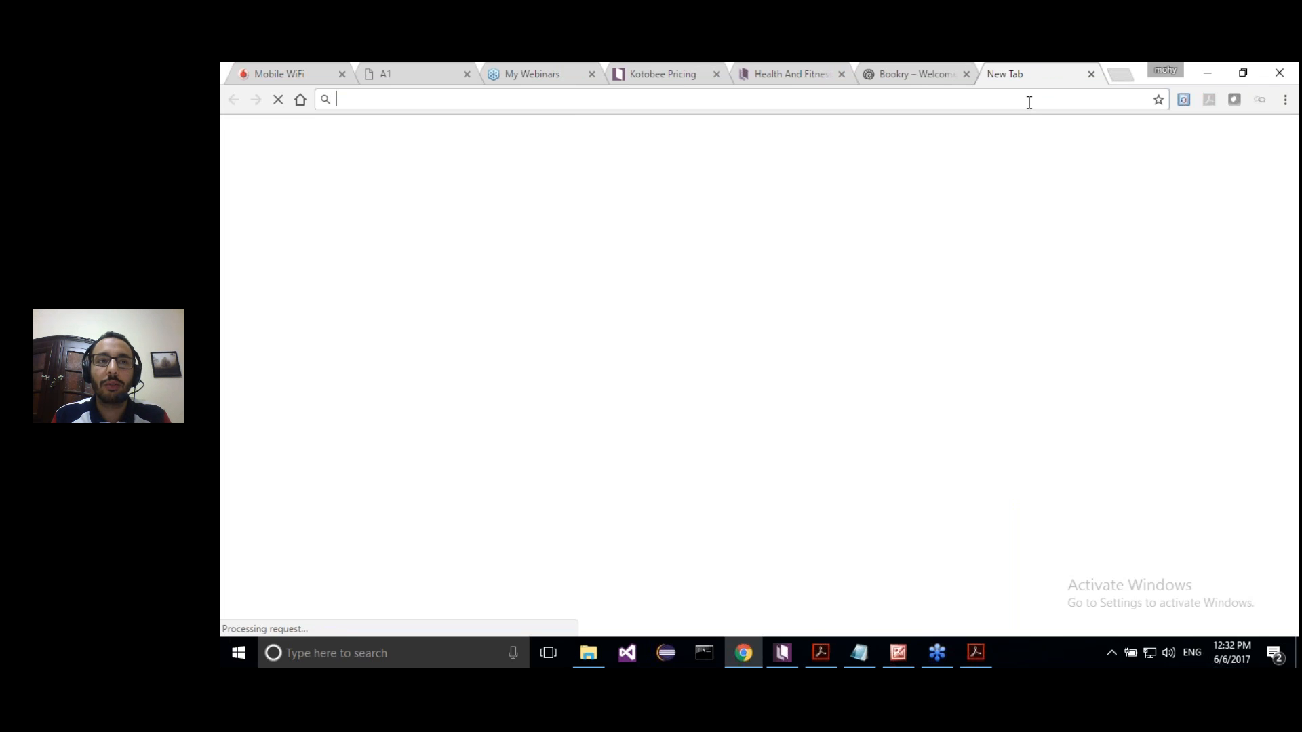
{"action": "type", "text": "boow"}
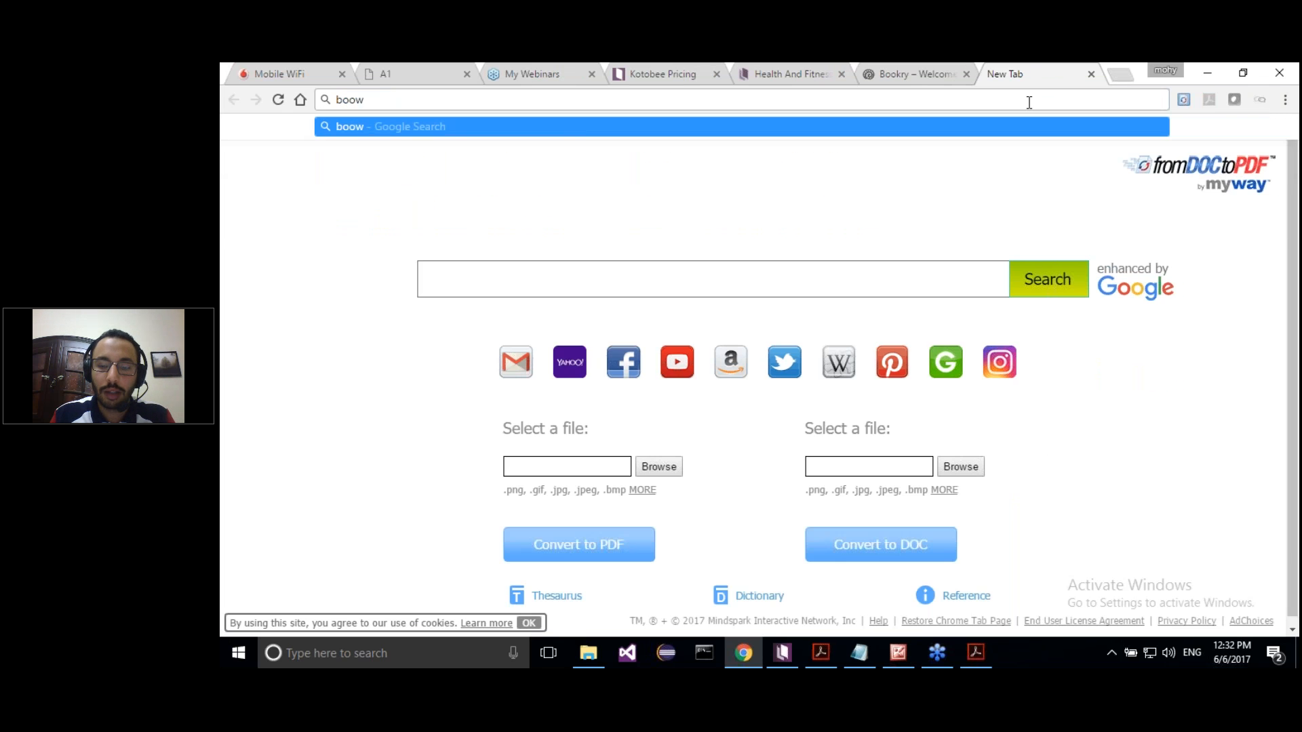
{"action": "key", "text": "BackSpace"}
{"action": "type", "text": "kw"}
{"action": "key", "text": "Return"}
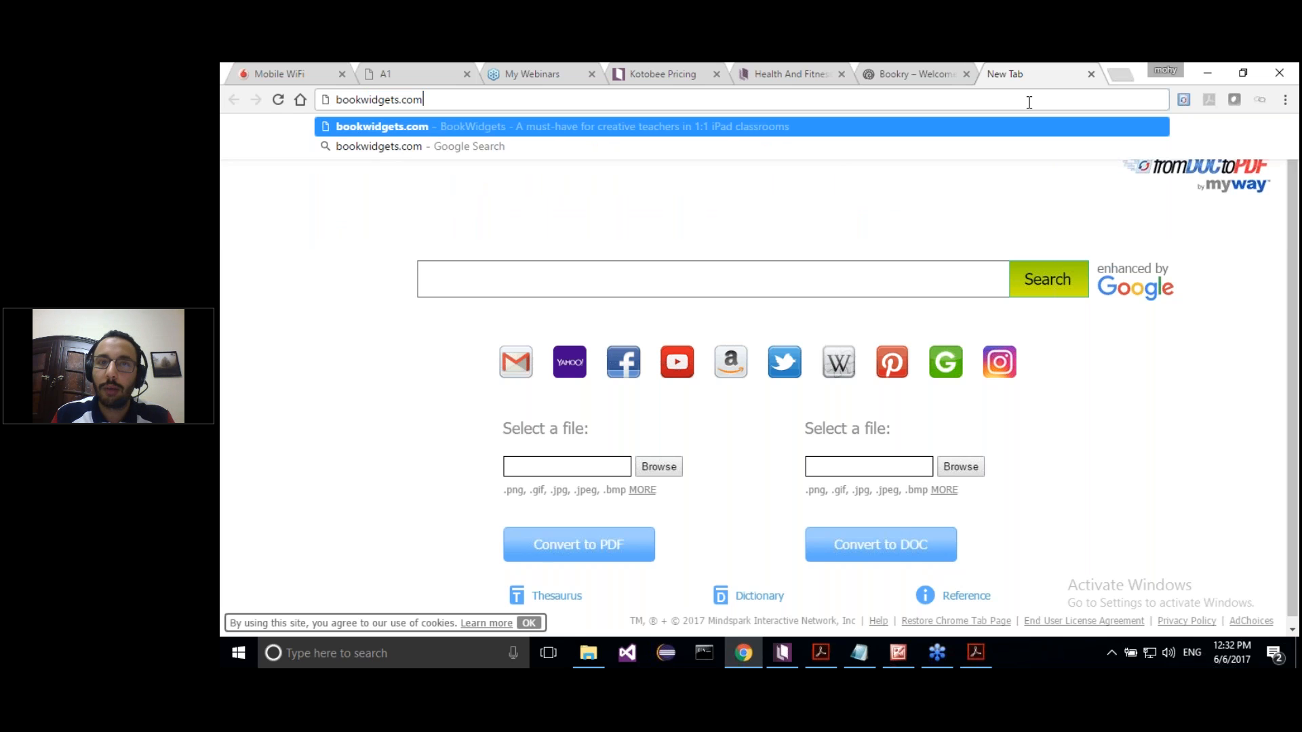
Revisit the Bookry home page, and switch to the list of upcoming webinars in GoToWebinar.
{"action": "left_click", "coordinate": [935, 75]}
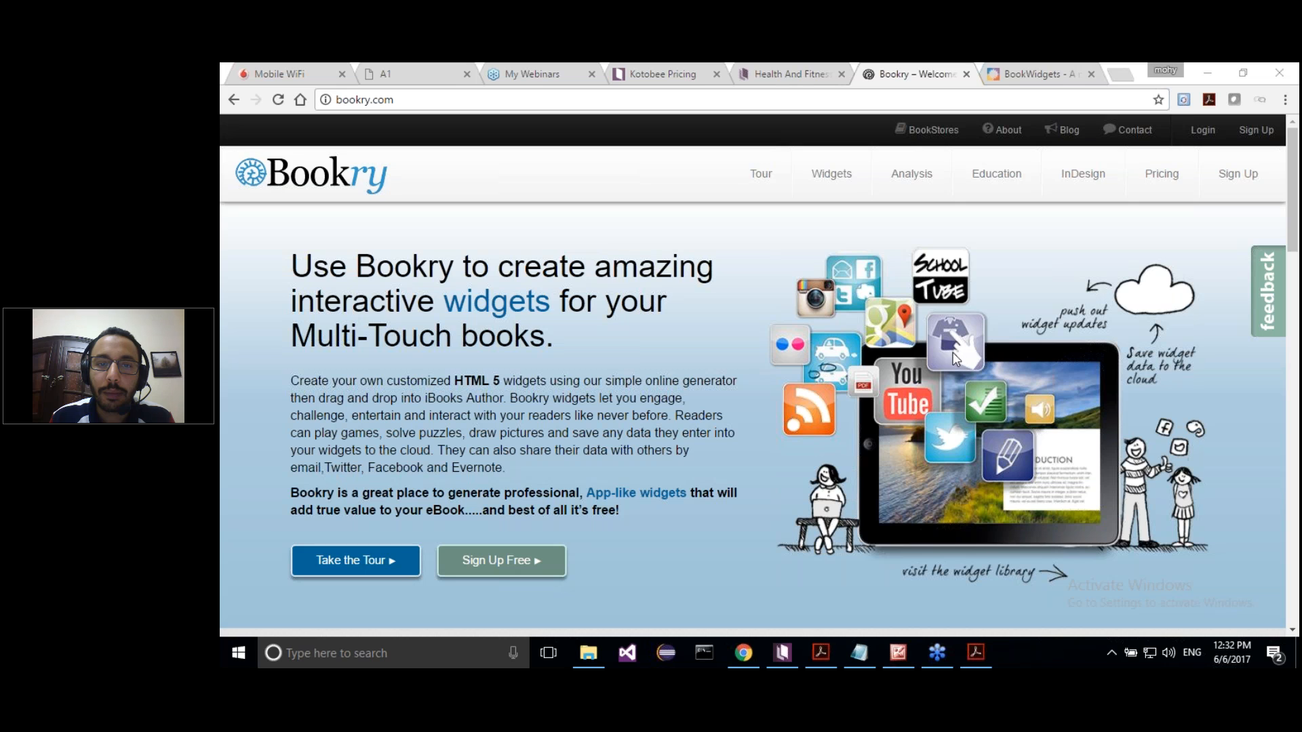
{"action": "left_click", "coordinate": [575, 70]}
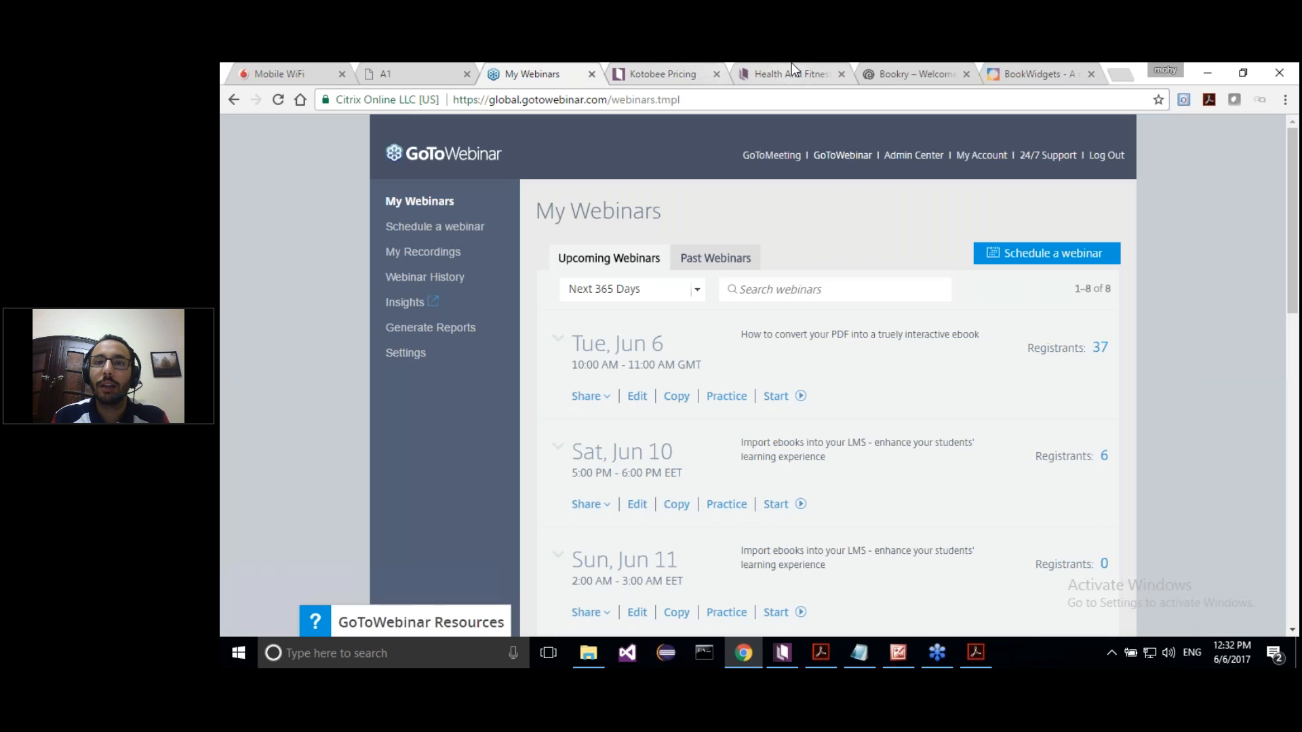
Switch the Health And Fitness ebook's interface language to English in the browser, and return to the beginning of the chapter.
{"action": "left_click", "coordinate": [792, 66]}
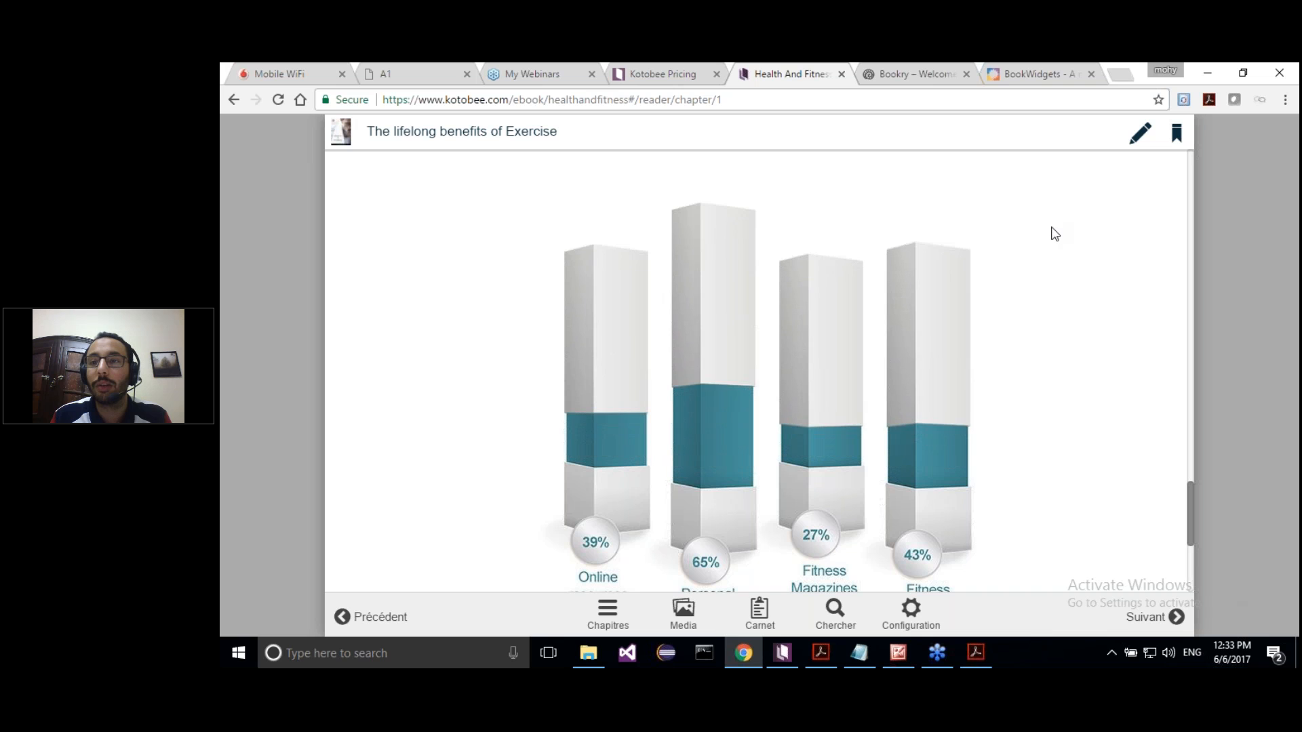
{"action": "left_click_drag", "start_coordinate": [1189, 495], "coordinate": [1188, 448]}
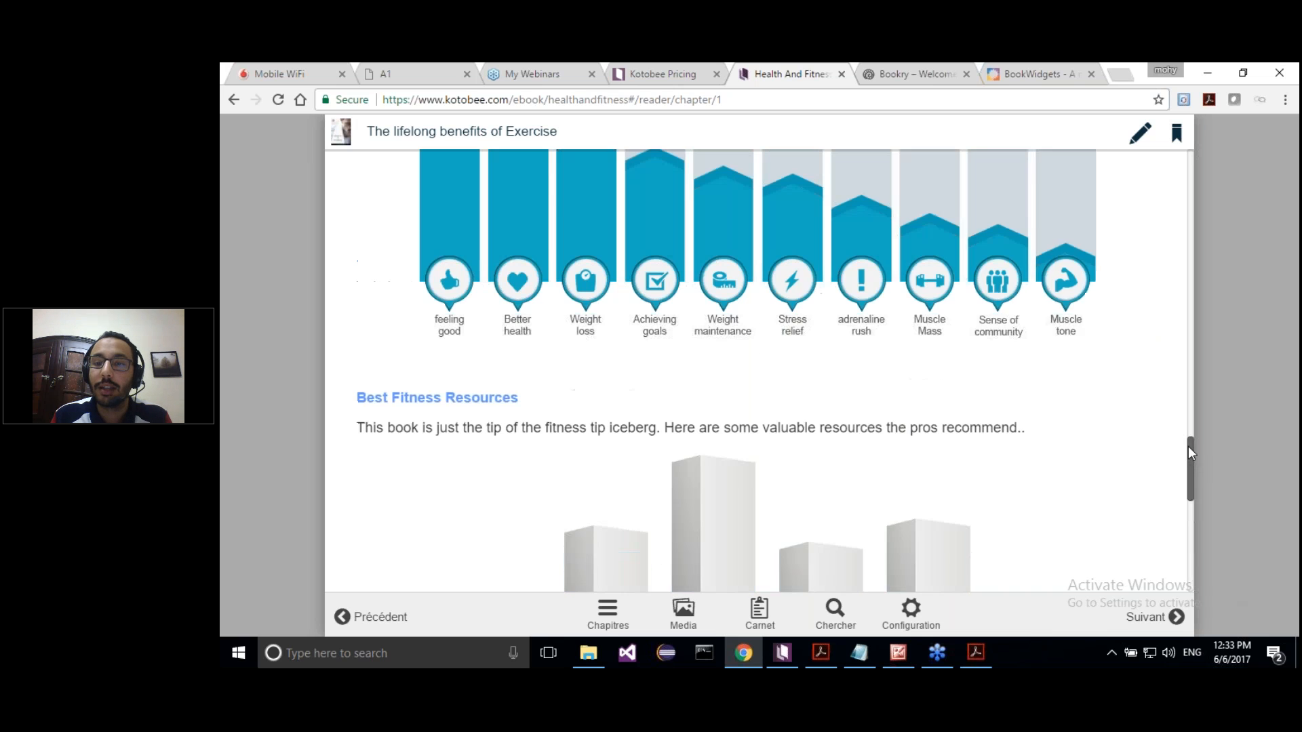
{"action": "left_click", "coordinate": [911, 611]}
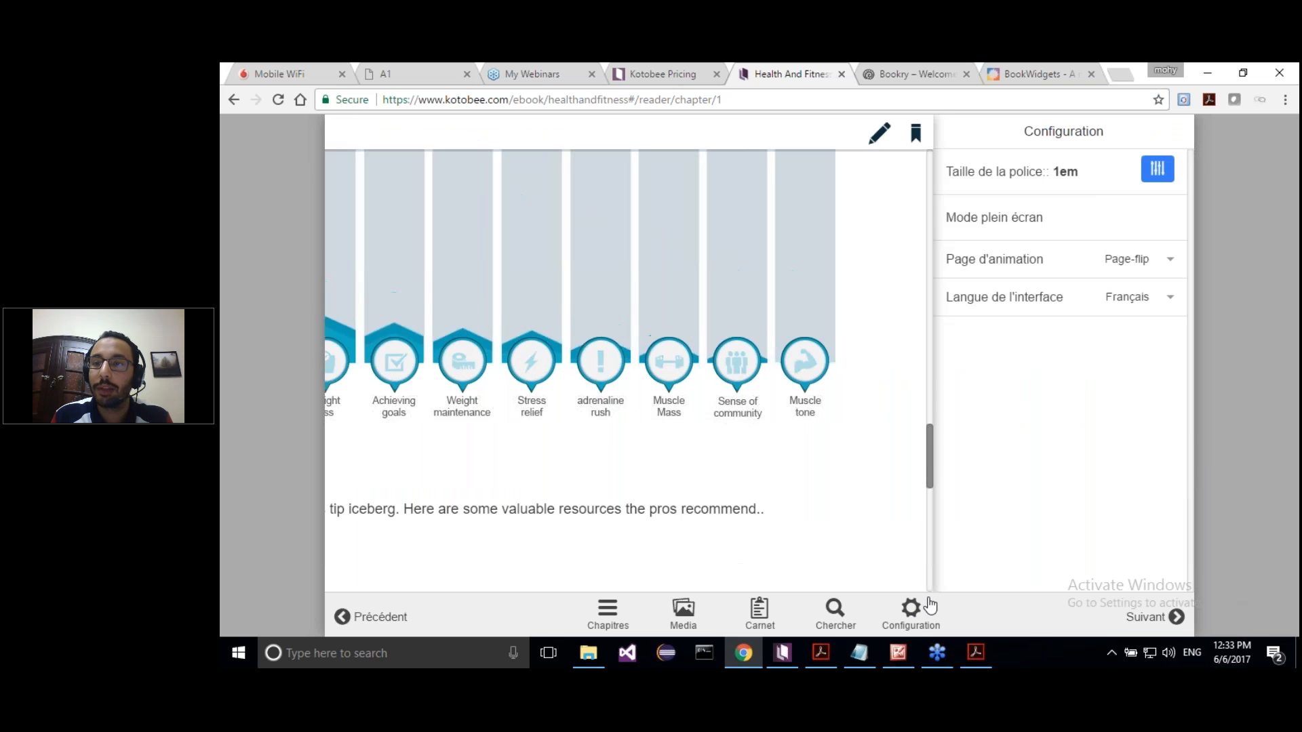
{"action": "left_click", "coordinate": [1118, 302]}
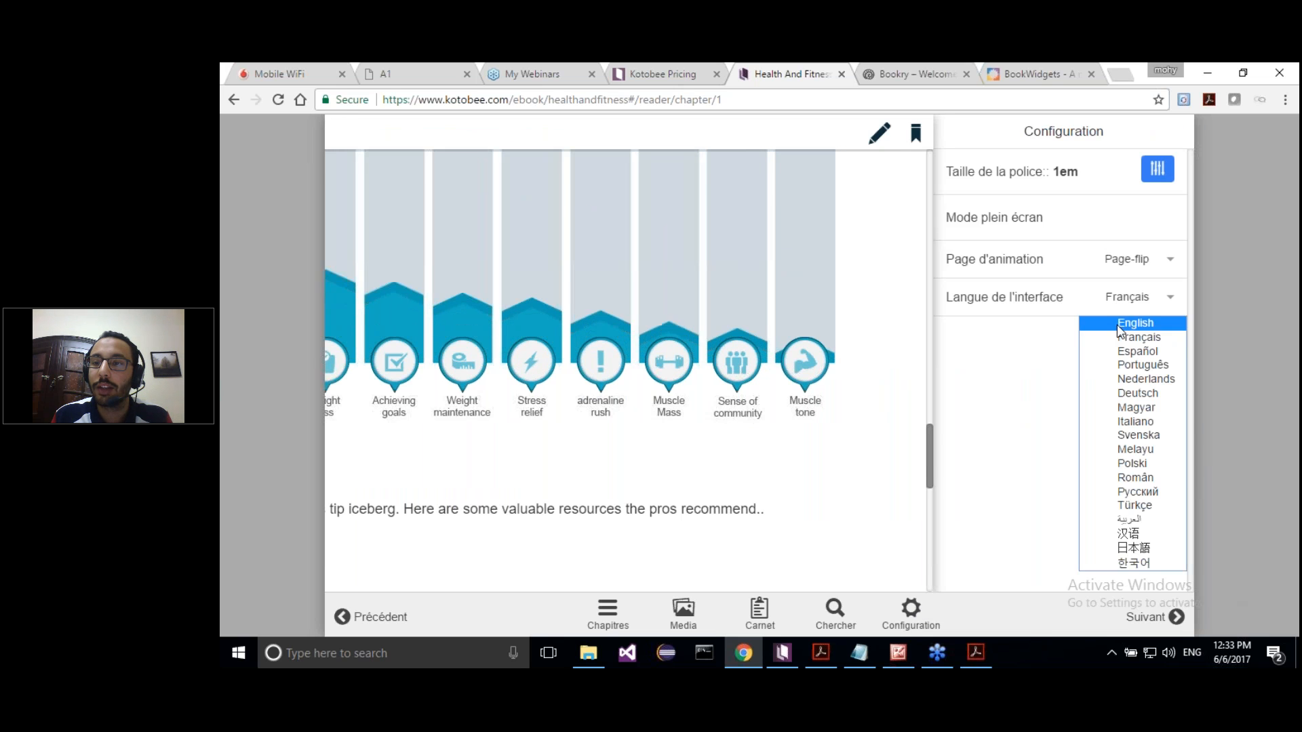
{"action": "left_click", "coordinate": [1119, 328]}
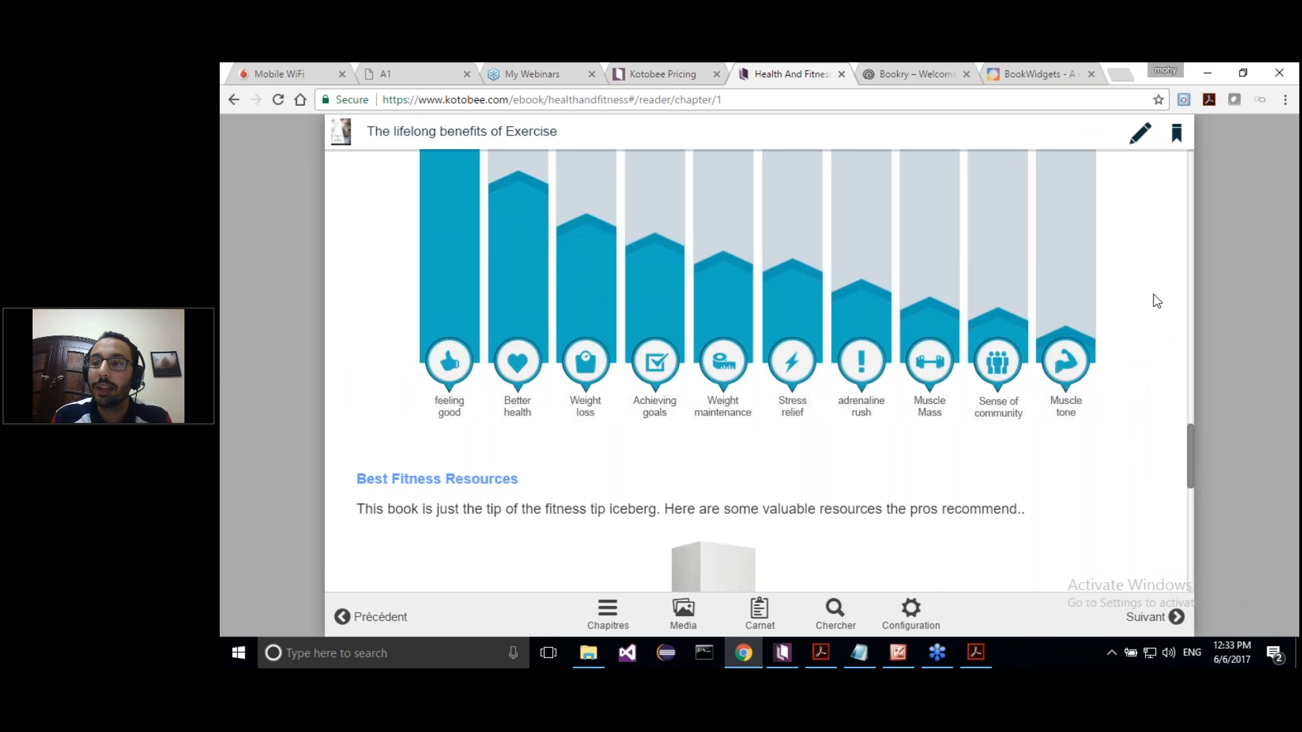
{"action": "scroll", "coordinate": [1190, 468], "scroll_direction": "down", "scroll_amount": 4}
{"action": "left_click_drag", "start_coordinate": [1191, 483], "coordinate": [1194, 173]}
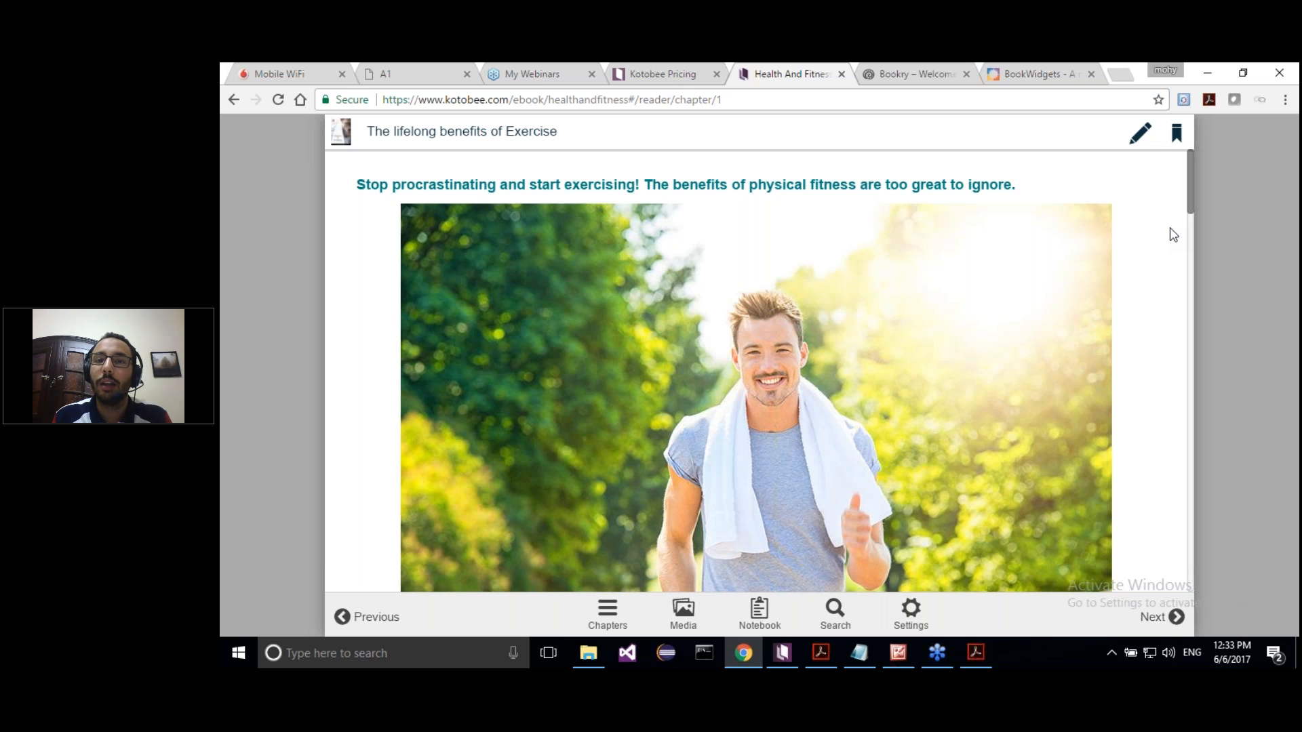
Switch to Kotobee Author, dismiss the Insert/Edit Widget dialog, and view the desktop app export options.
{"action": "left_click", "coordinate": [786, 653]}
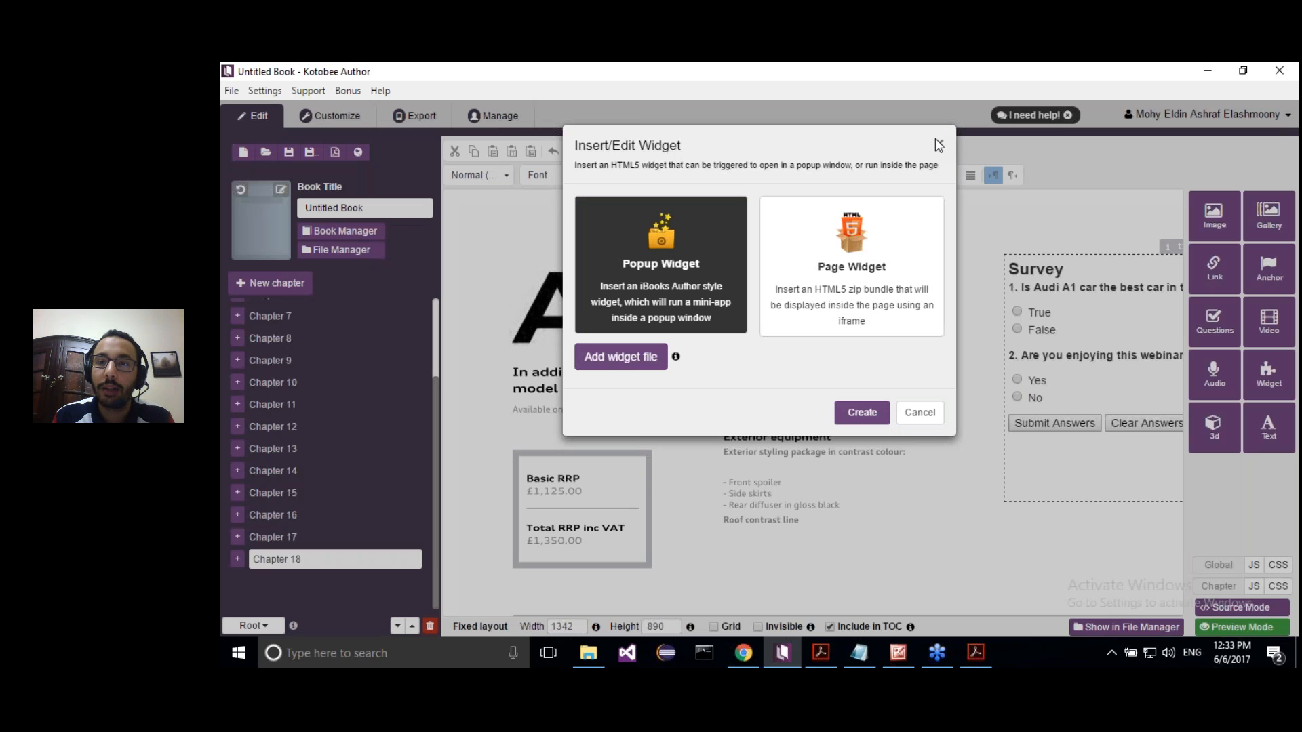
{"action": "left_click", "coordinate": [935, 140]}
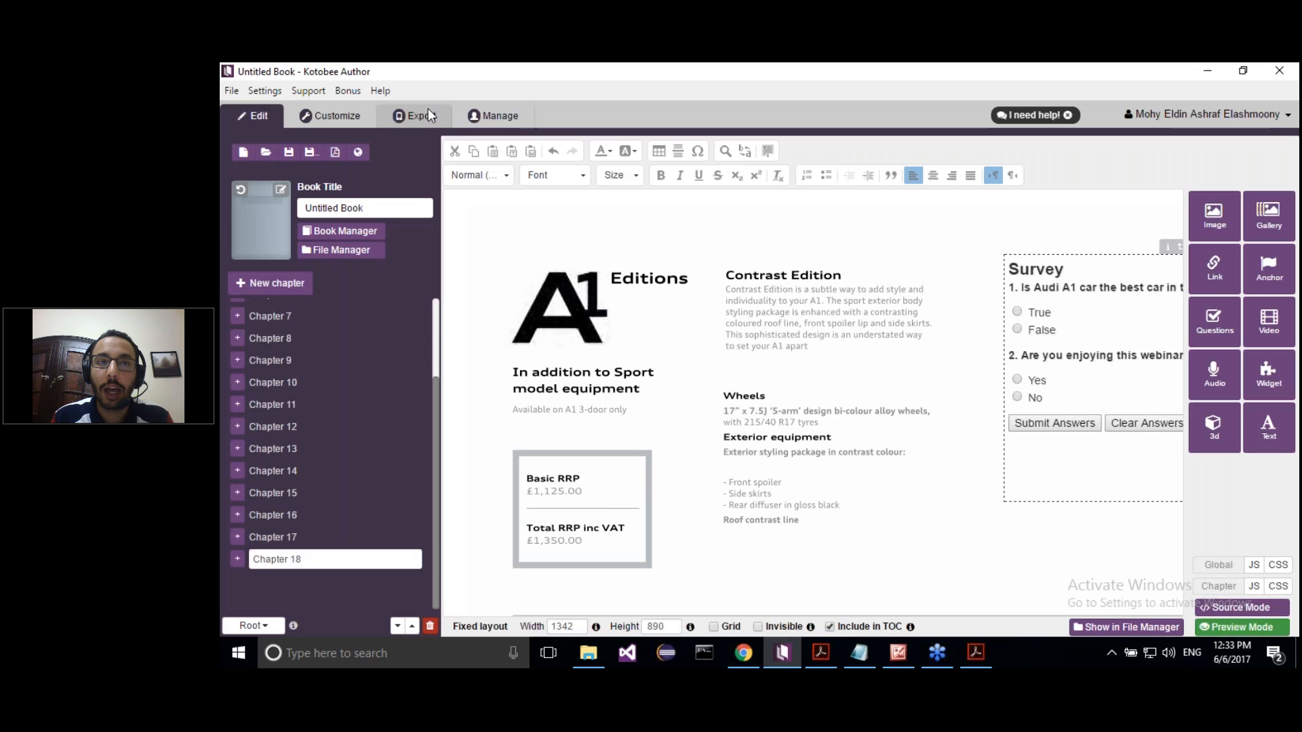
{"action": "left_click", "coordinate": [427, 116]}
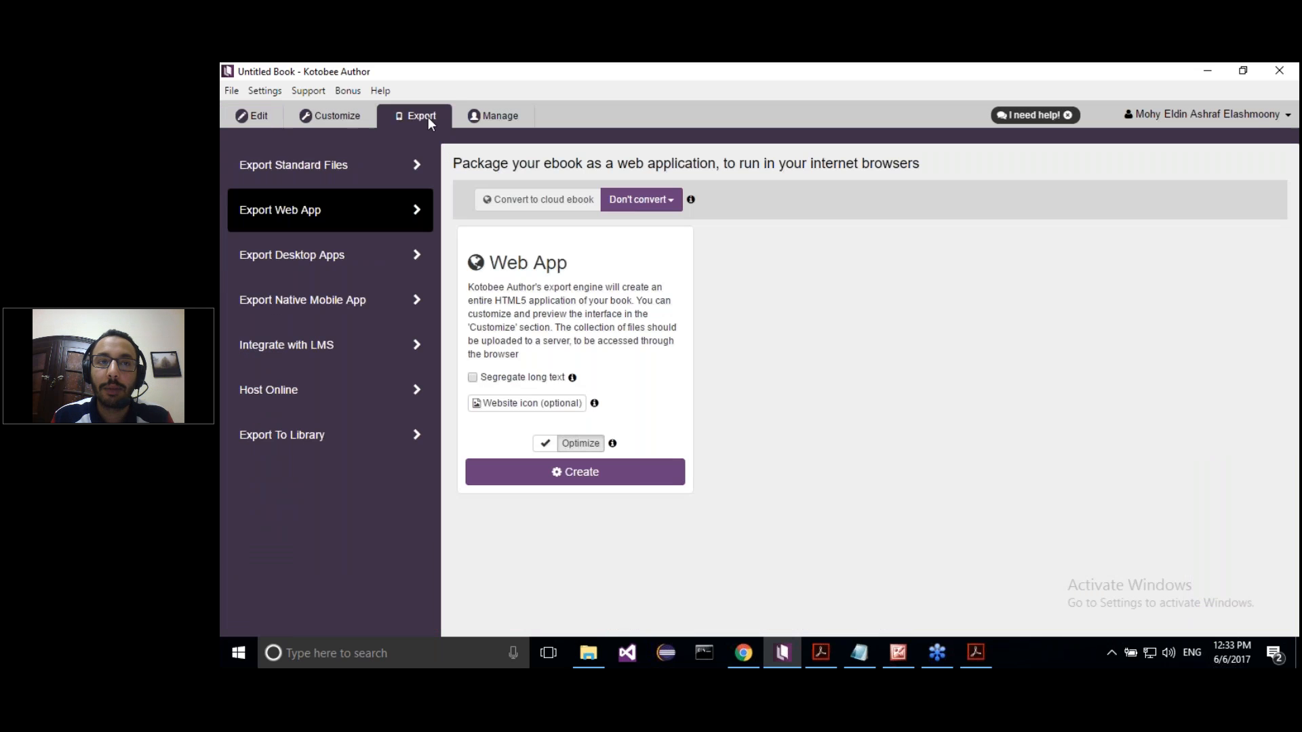
{"action": "left_click", "coordinate": [331, 272]}
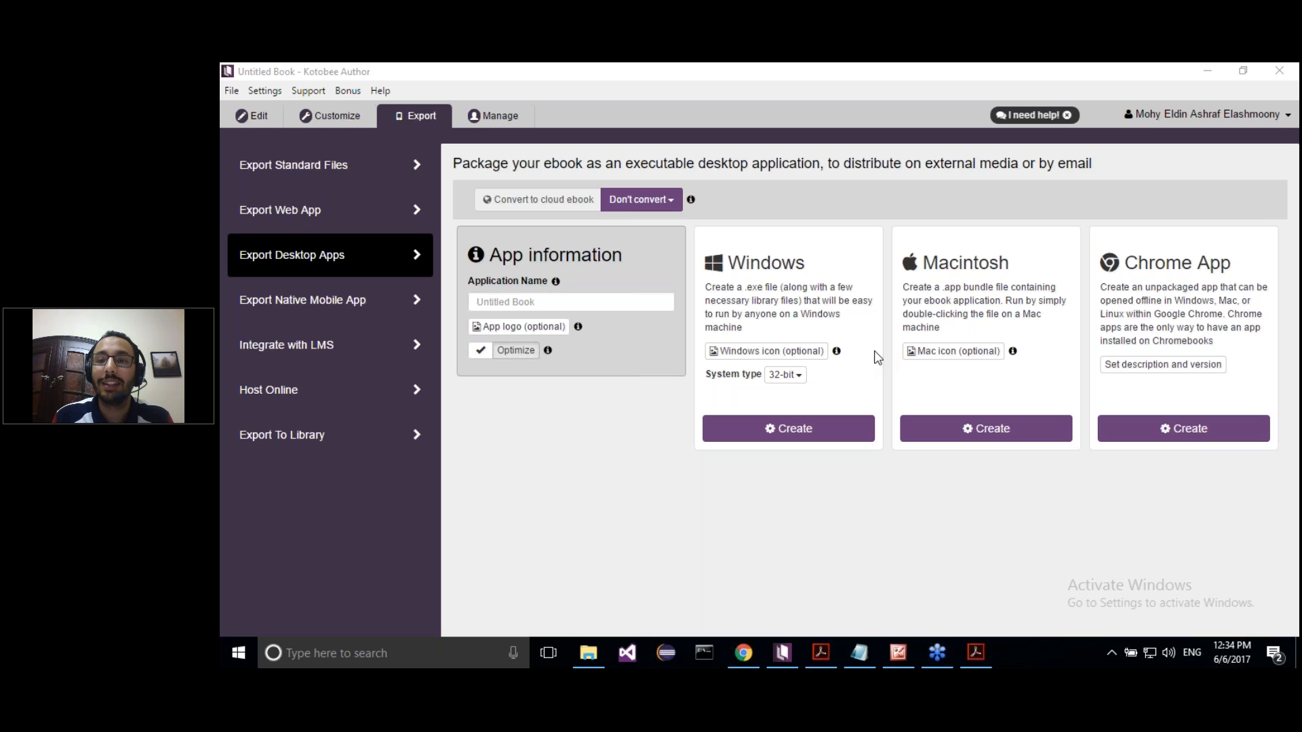
{"action": "left_click", "coordinate": [657, 72]}
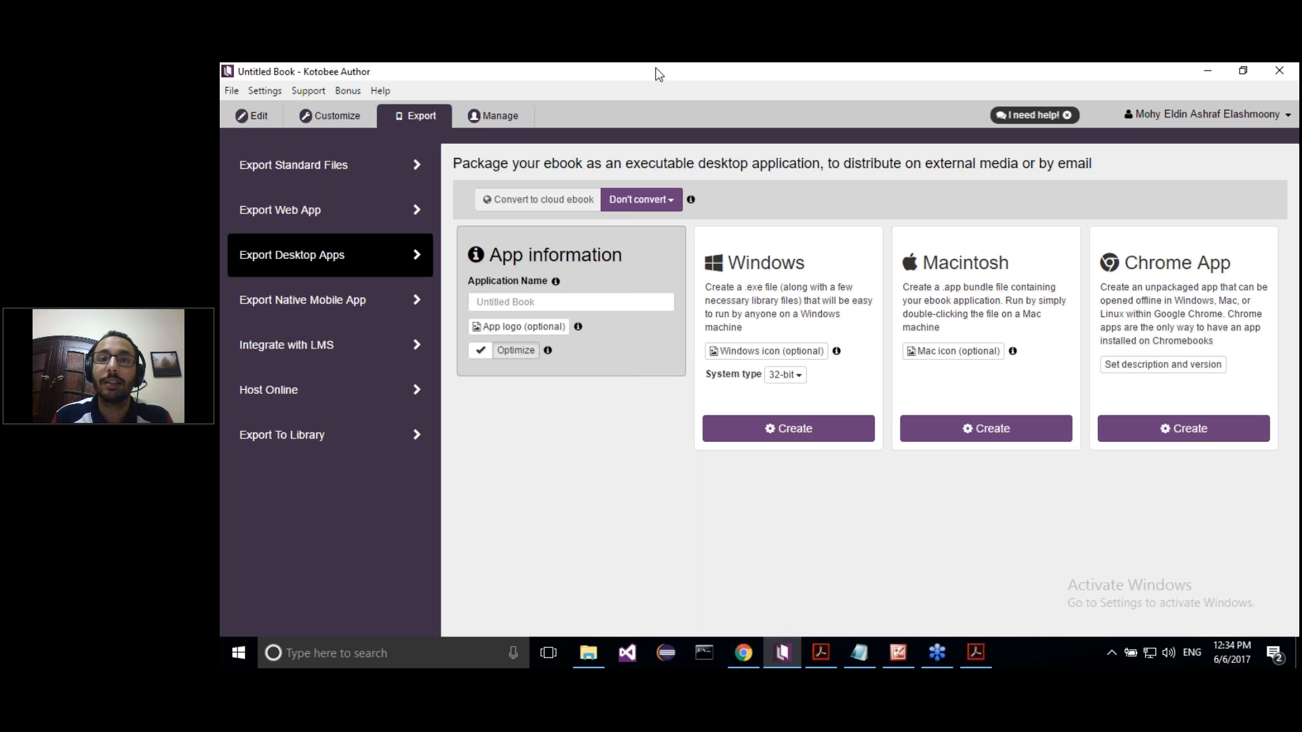
Review the HTML import options in the editor, including the URL source and chapter splitting choices, without importing anything.
{"action": "left_click", "coordinate": [270, 117]}
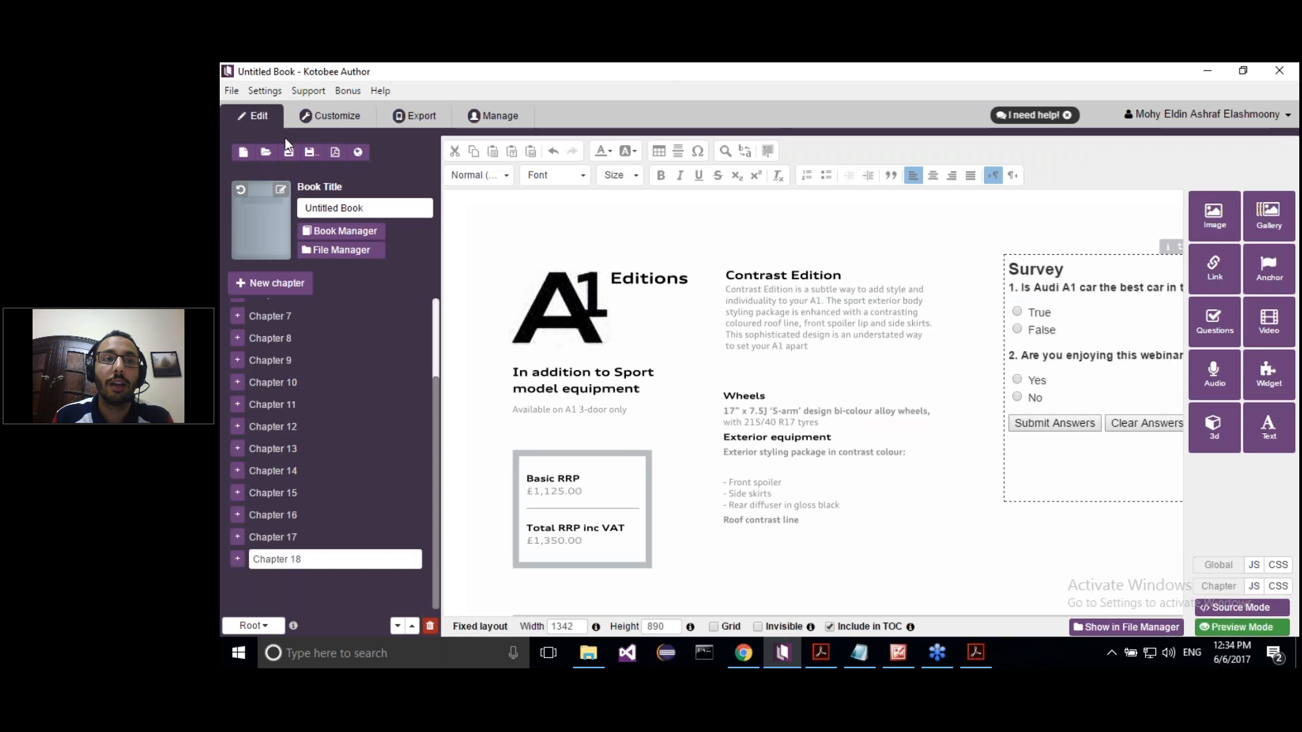
{"action": "left_click", "coordinate": [357, 153]}
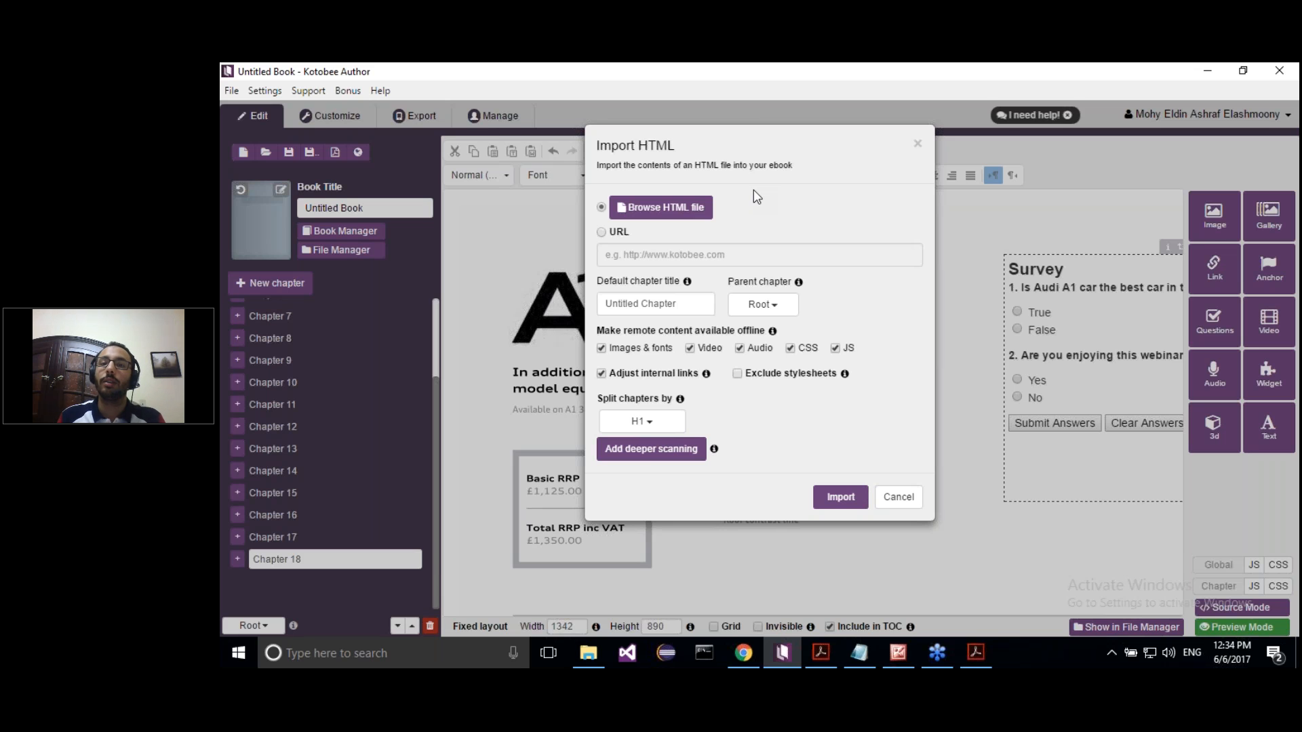
{"action": "left_click", "coordinate": [620, 233]}
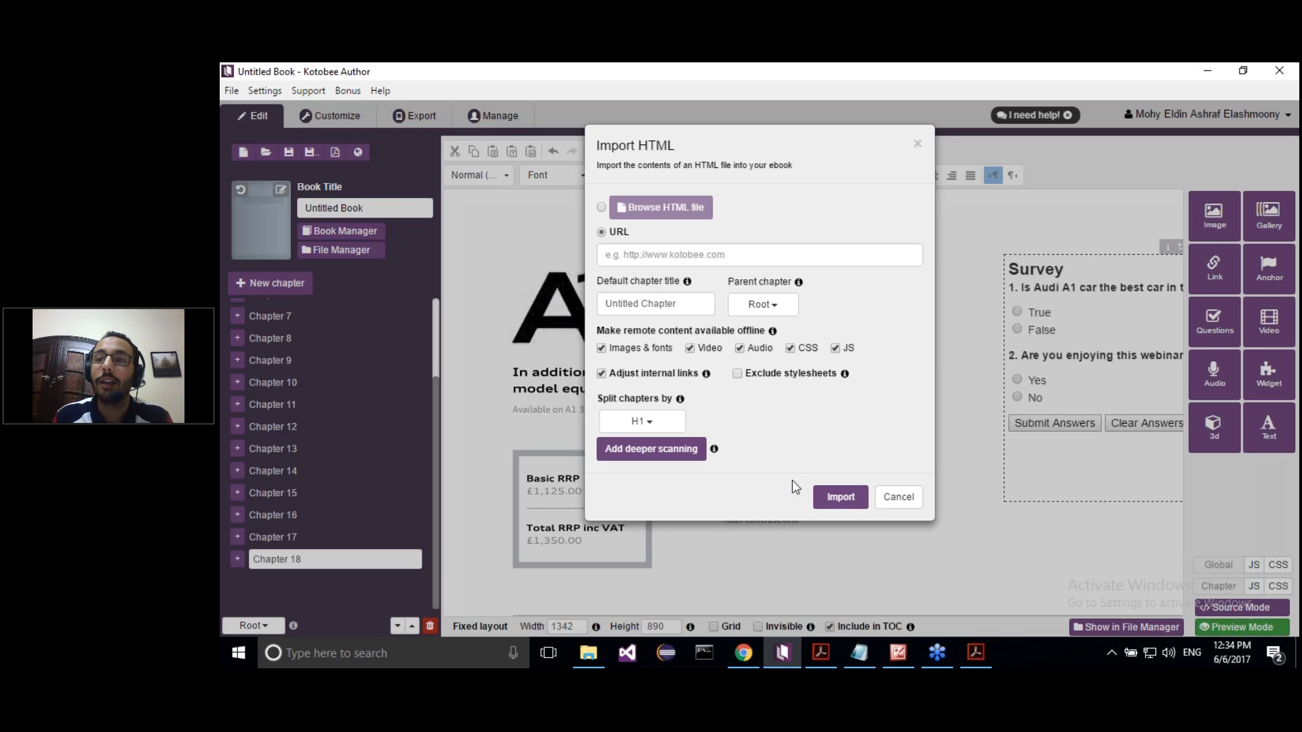
{"action": "left_click", "coordinate": [648, 417]}
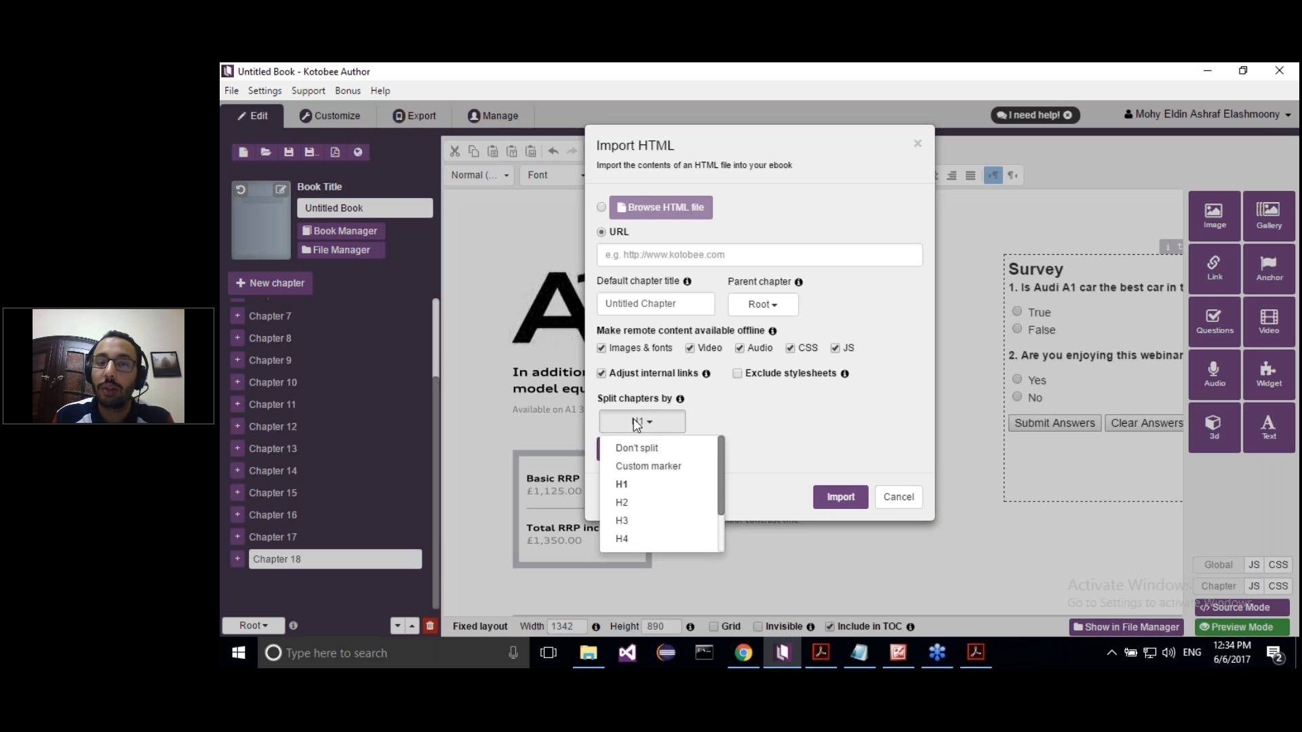
{"action": "left_click", "coordinate": [790, 423]}
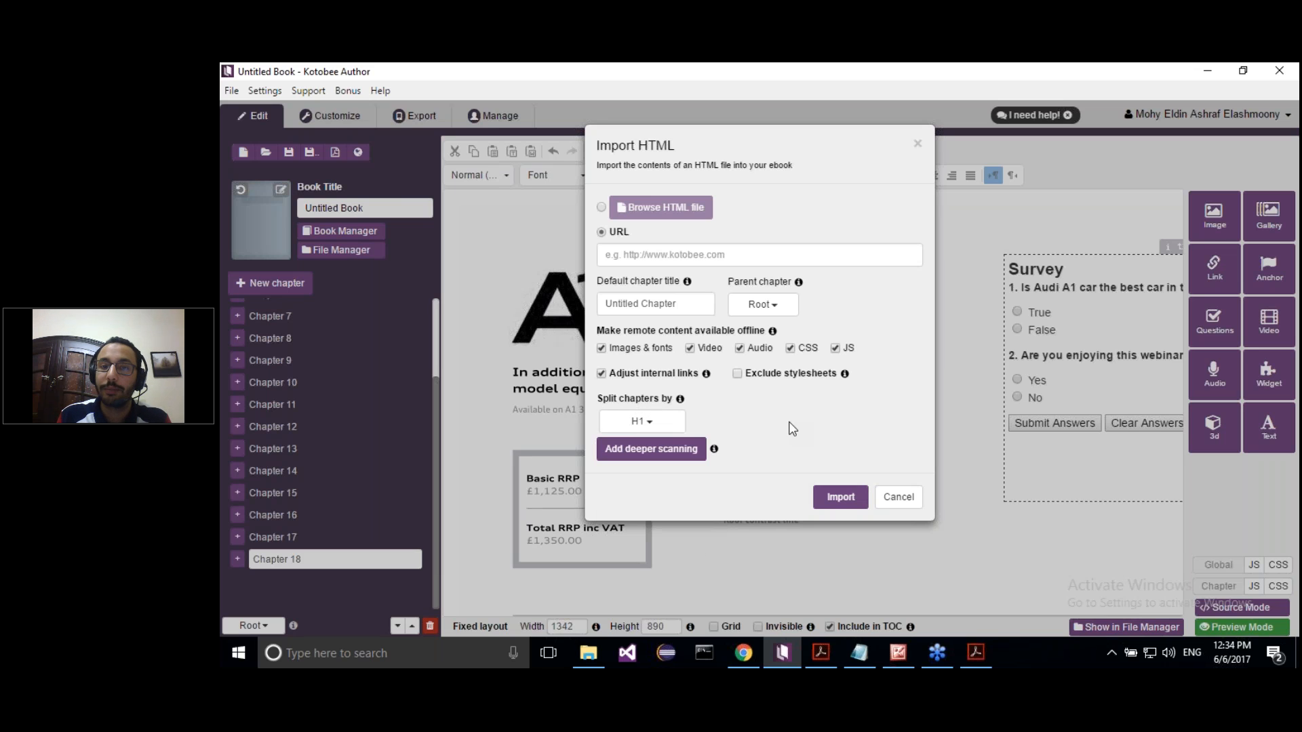
{"action": "left_click", "coordinate": [897, 497]}
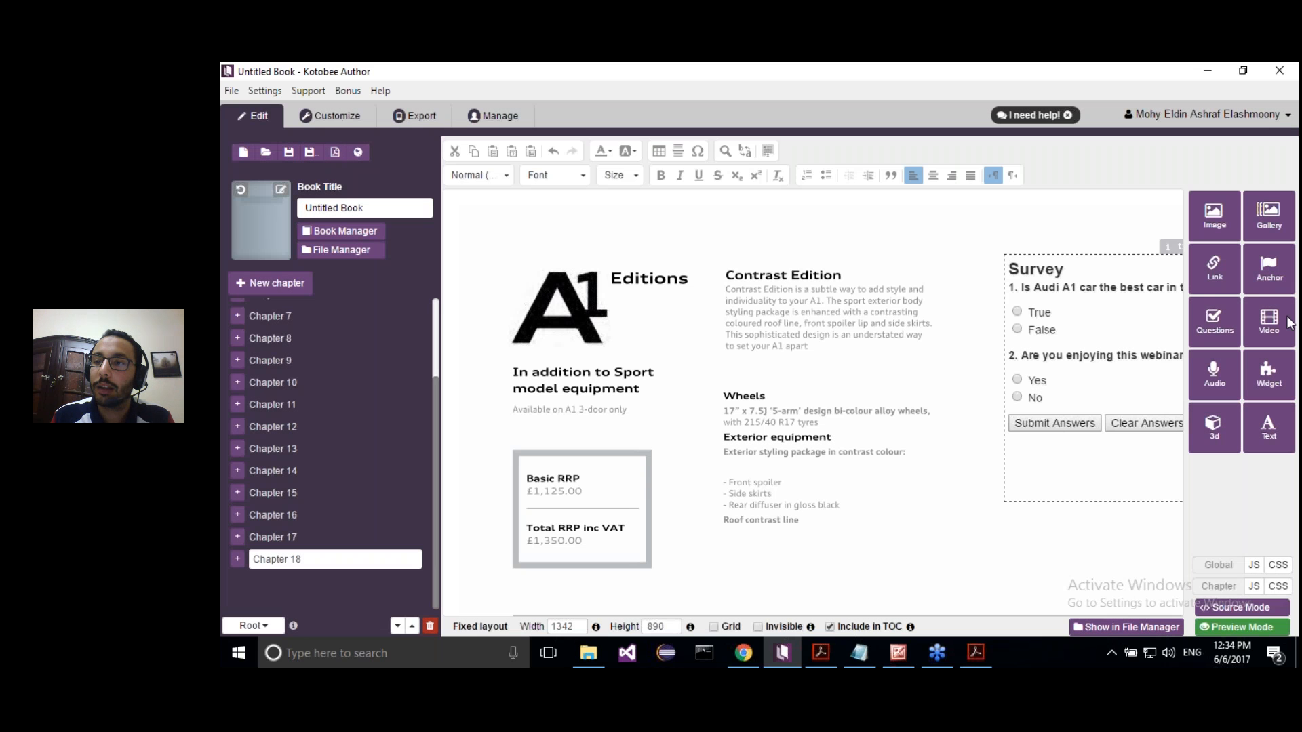
{"action": "left_click", "coordinate": [1291, 92]}
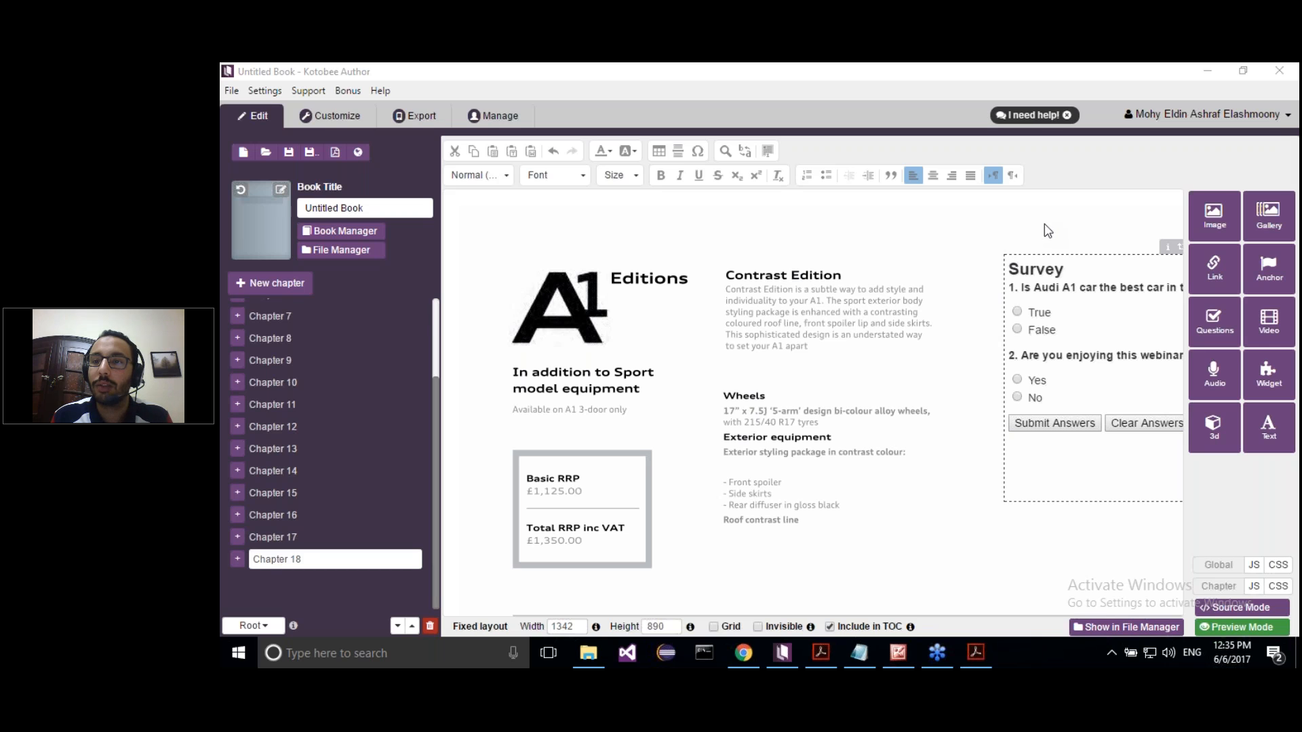
{"action": "left_click", "coordinate": [912, 71]}
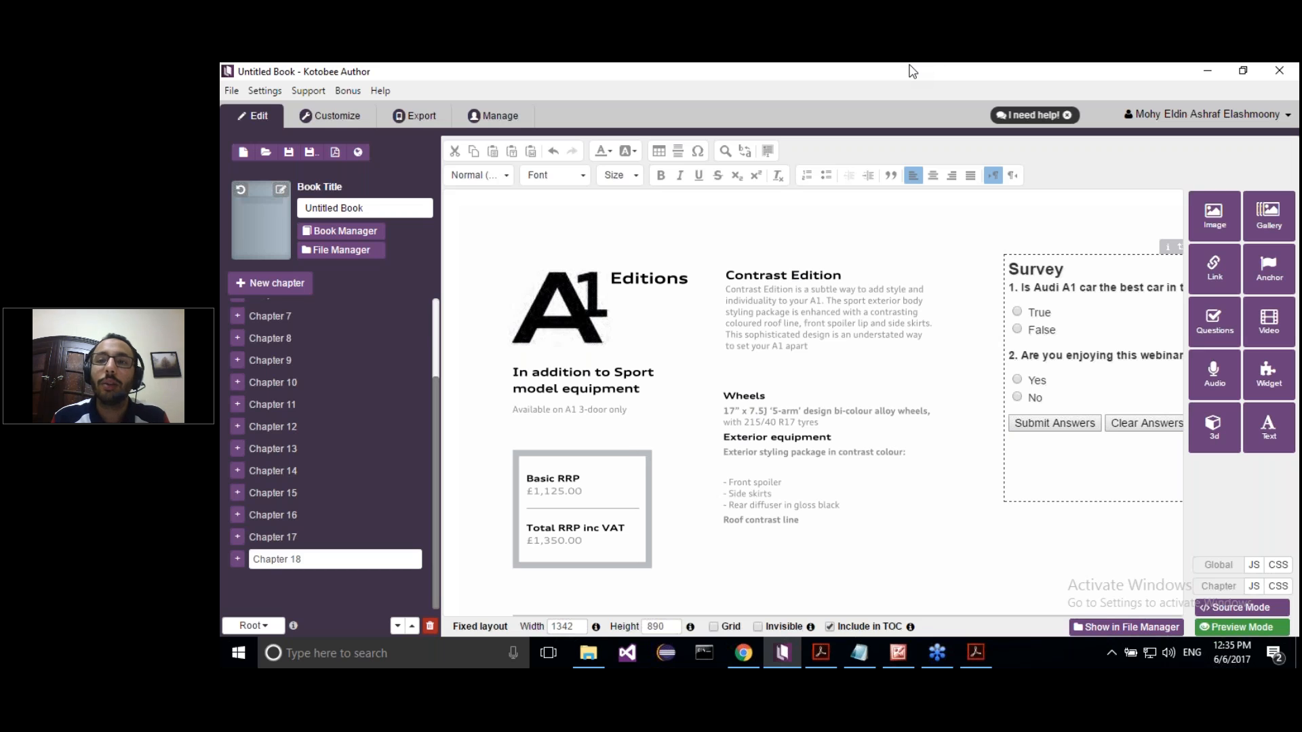
{"action": "left_click", "coordinate": [1061, 328]}
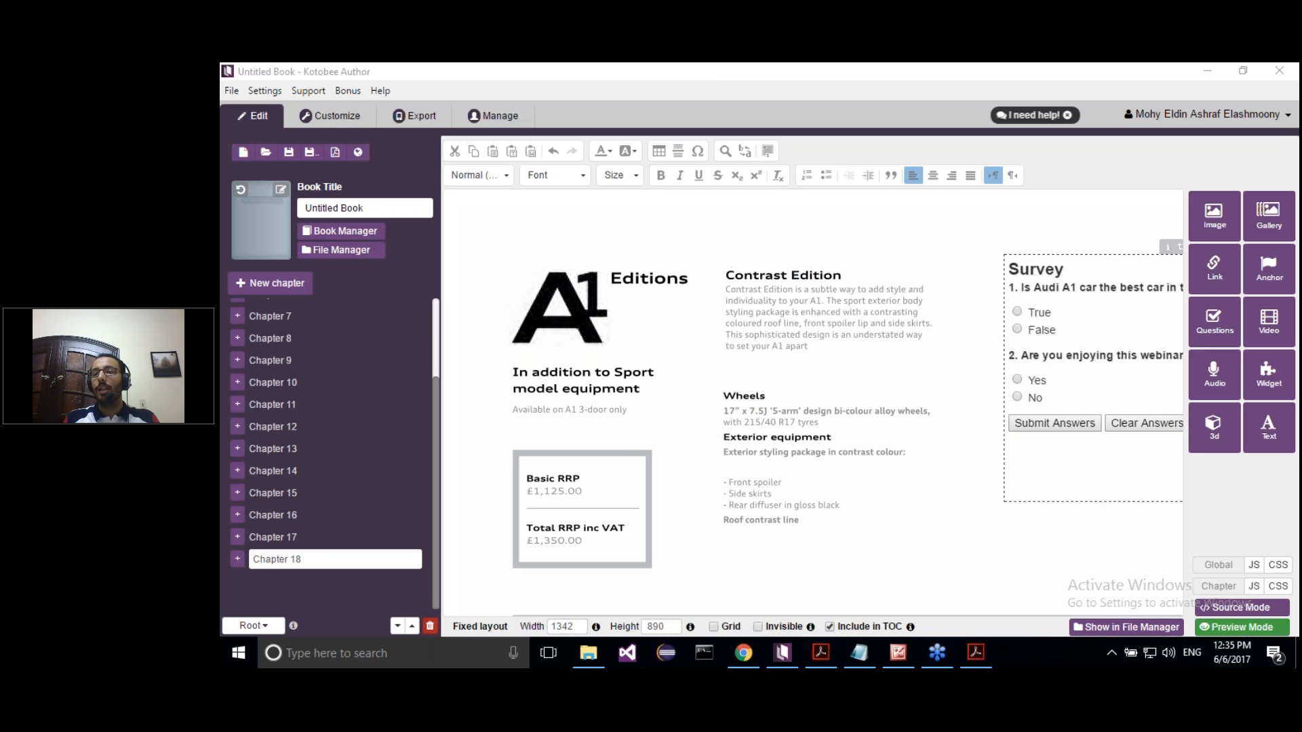
{"action": "left_click", "coordinate": [710, 69]}
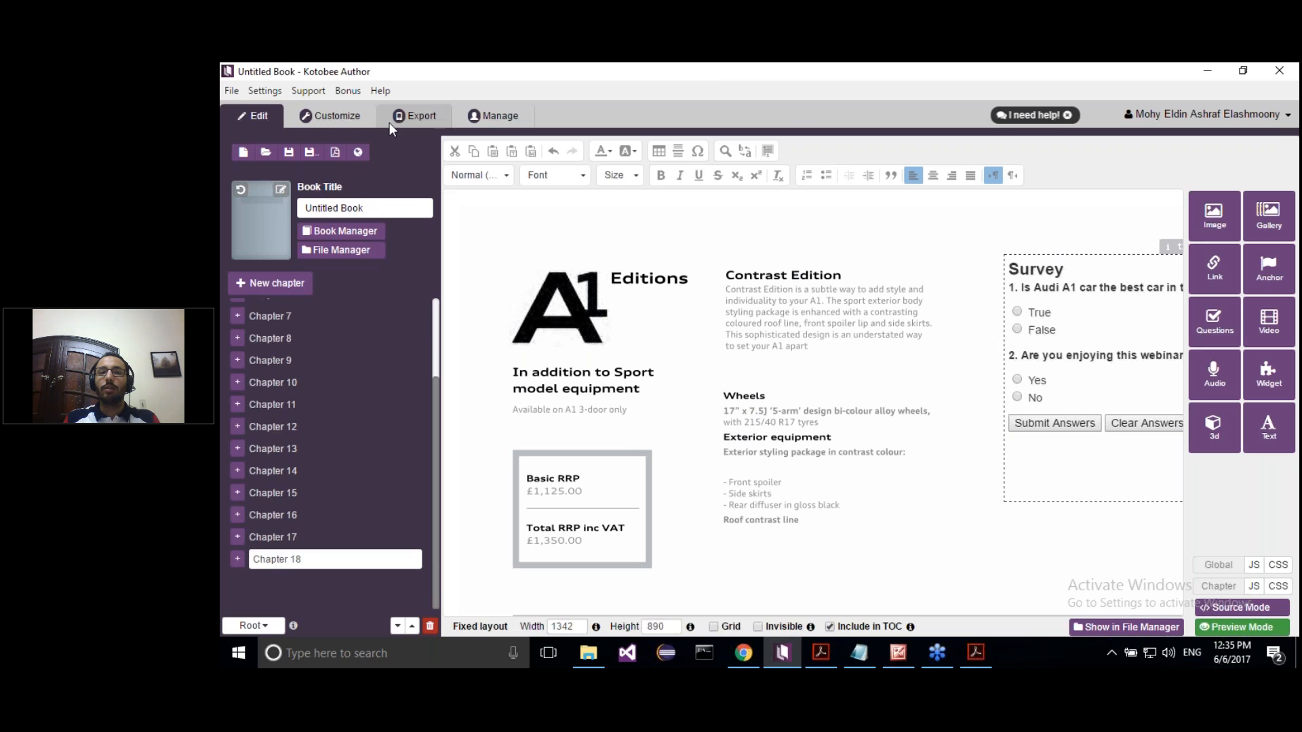
Return to the export options, and view the desktop app and web app packaging choices.
{"action": "left_click", "coordinate": [390, 123]}
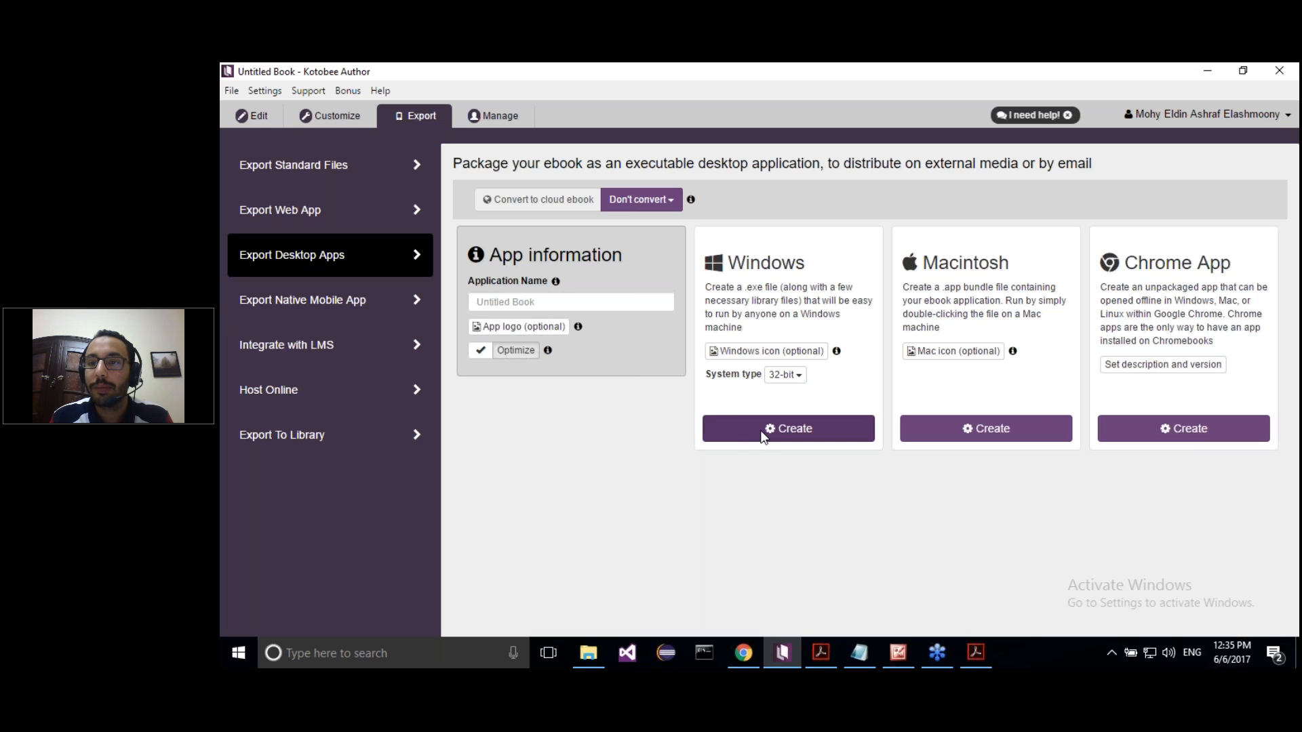
{"action": "left_click", "coordinate": [1272, 326]}
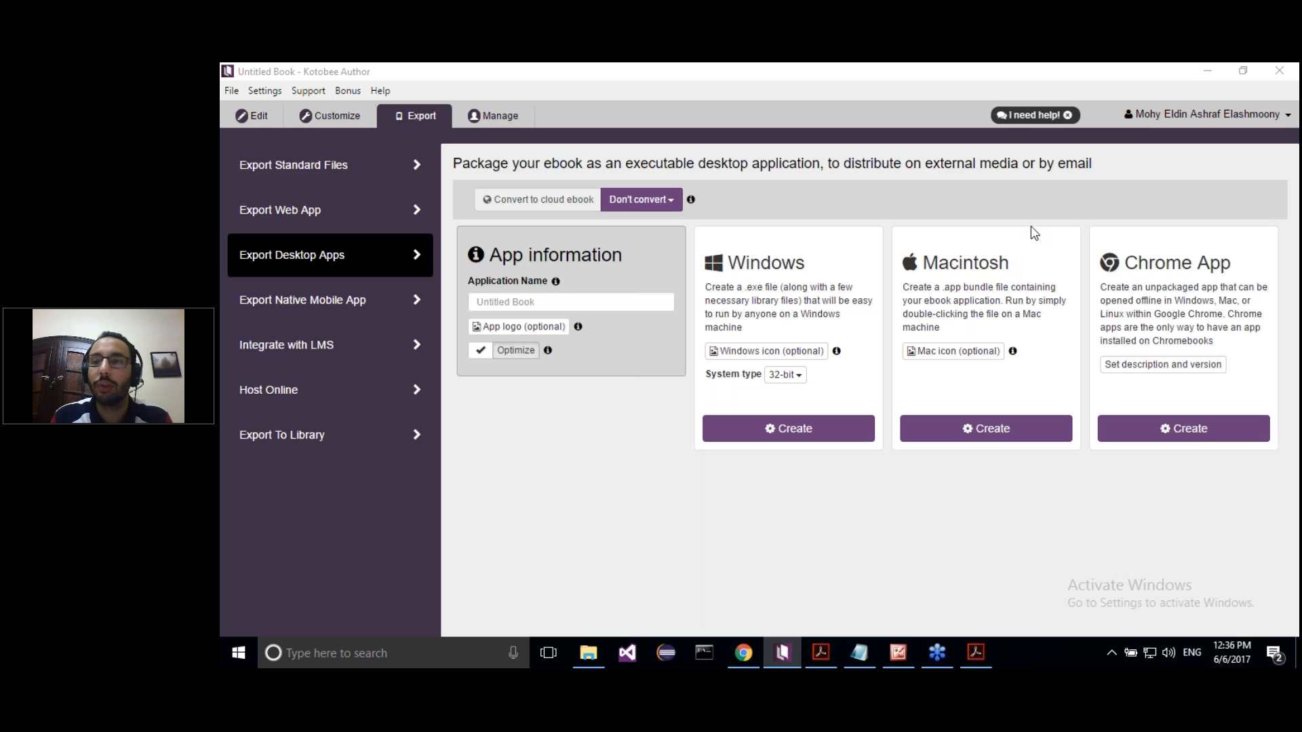
{"action": "left_click", "coordinate": [746, 70]}
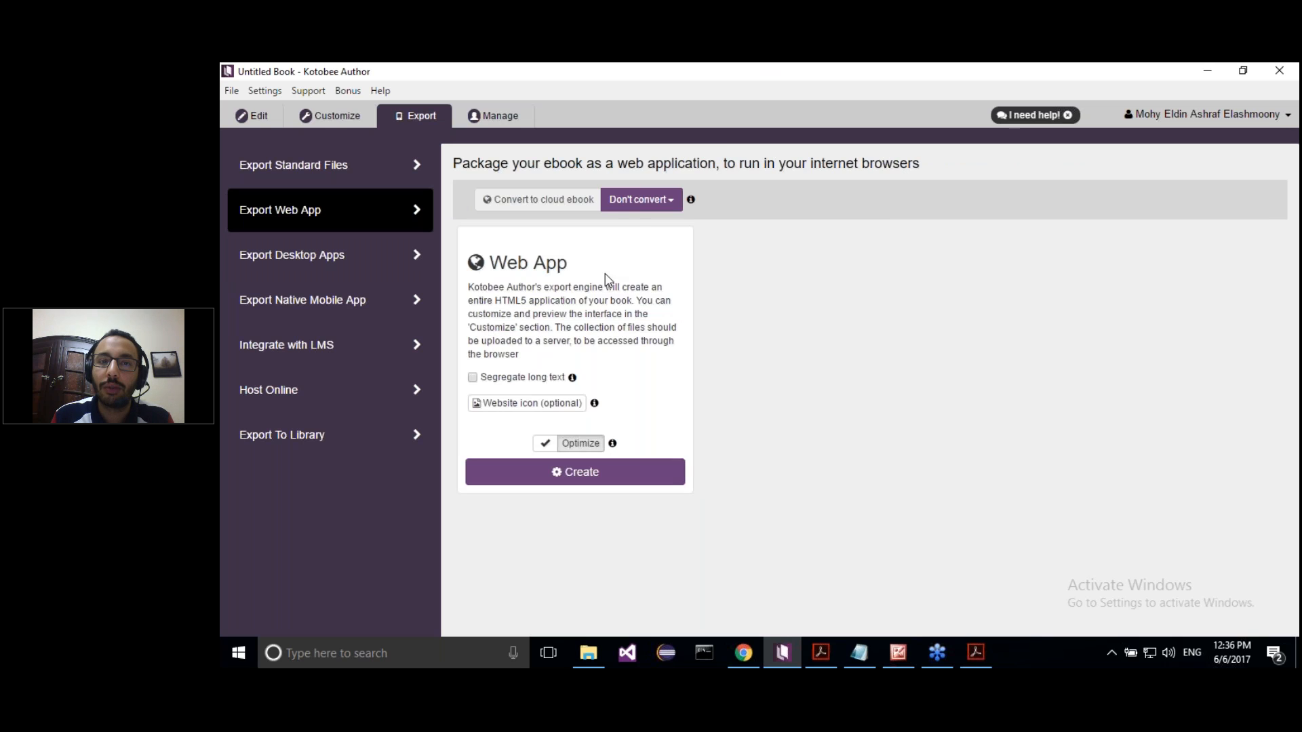
View the general settings and registered users of the Elliman Magazine cloud ebook in the management section.
{"action": "left_click", "coordinate": [502, 116]}
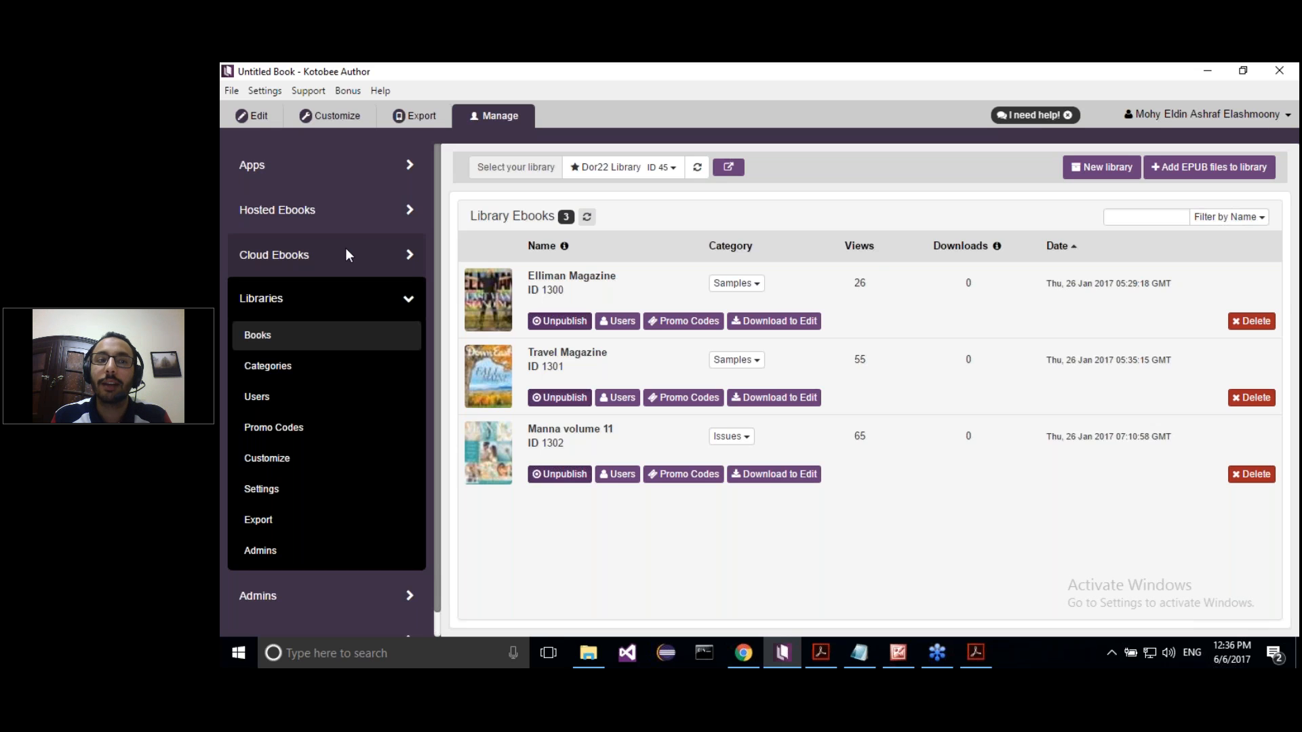
{"action": "left_click", "coordinate": [346, 252]}
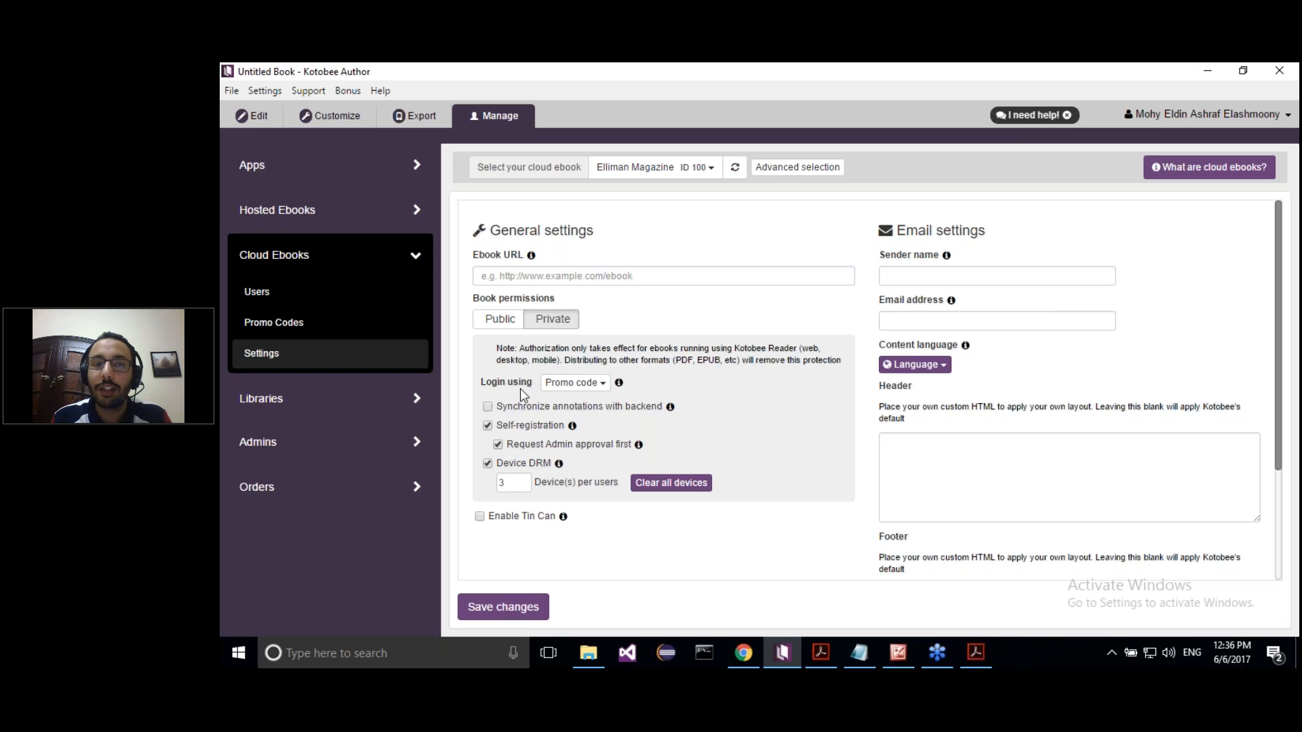
{"action": "left_click", "coordinate": [388, 292]}
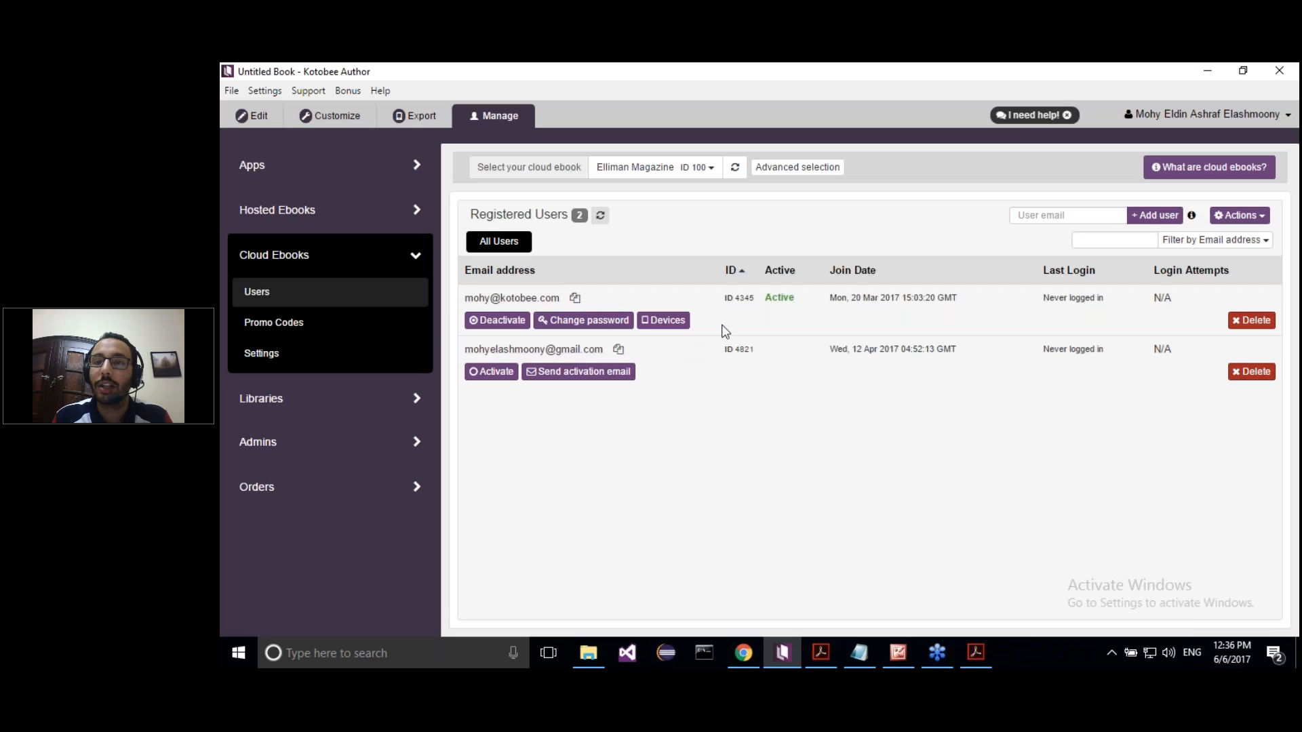
{"action": "left_click", "coordinate": [1065, 93]}
{"action": "left_click", "coordinate": [1047, 144]}
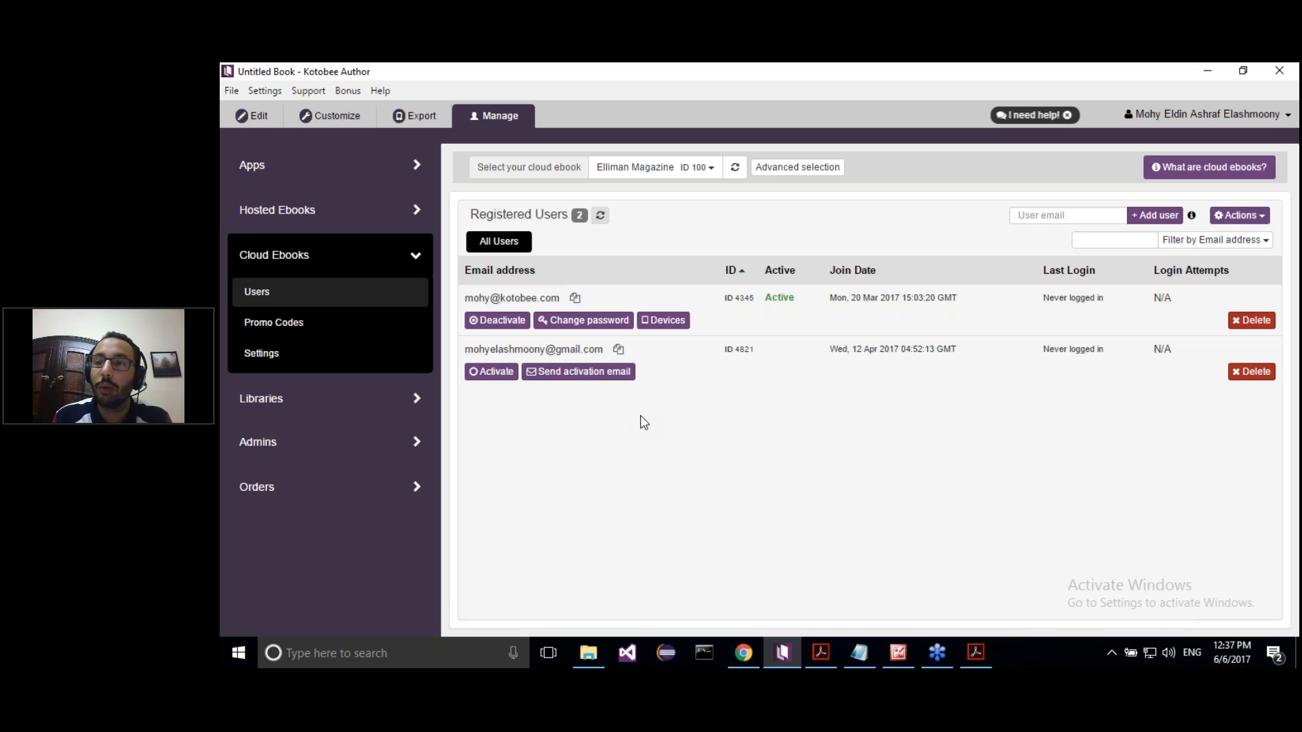
View the promo codes registered for the Elliman Magazine cloud ebook.
{"action": "left_click", "coordinate": [376, 317]}
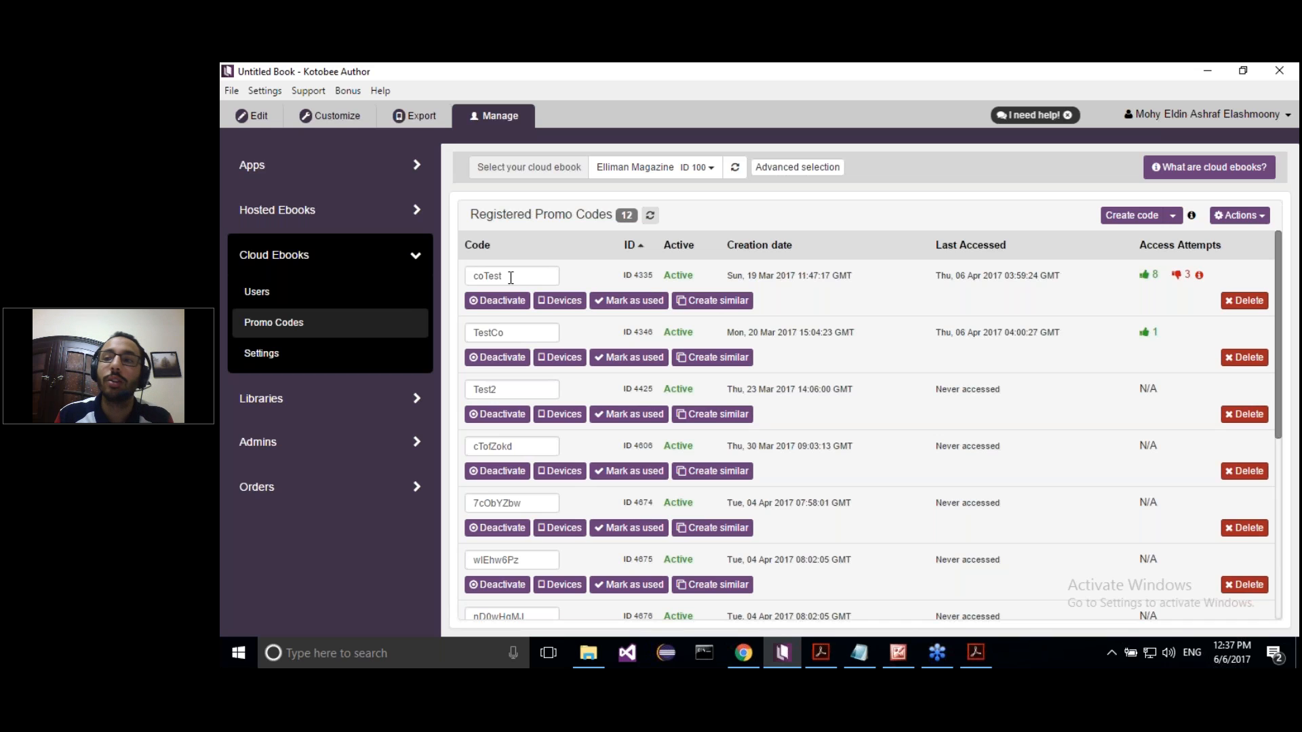
{"action": "left_click", "coordinate": [1290, 324]}
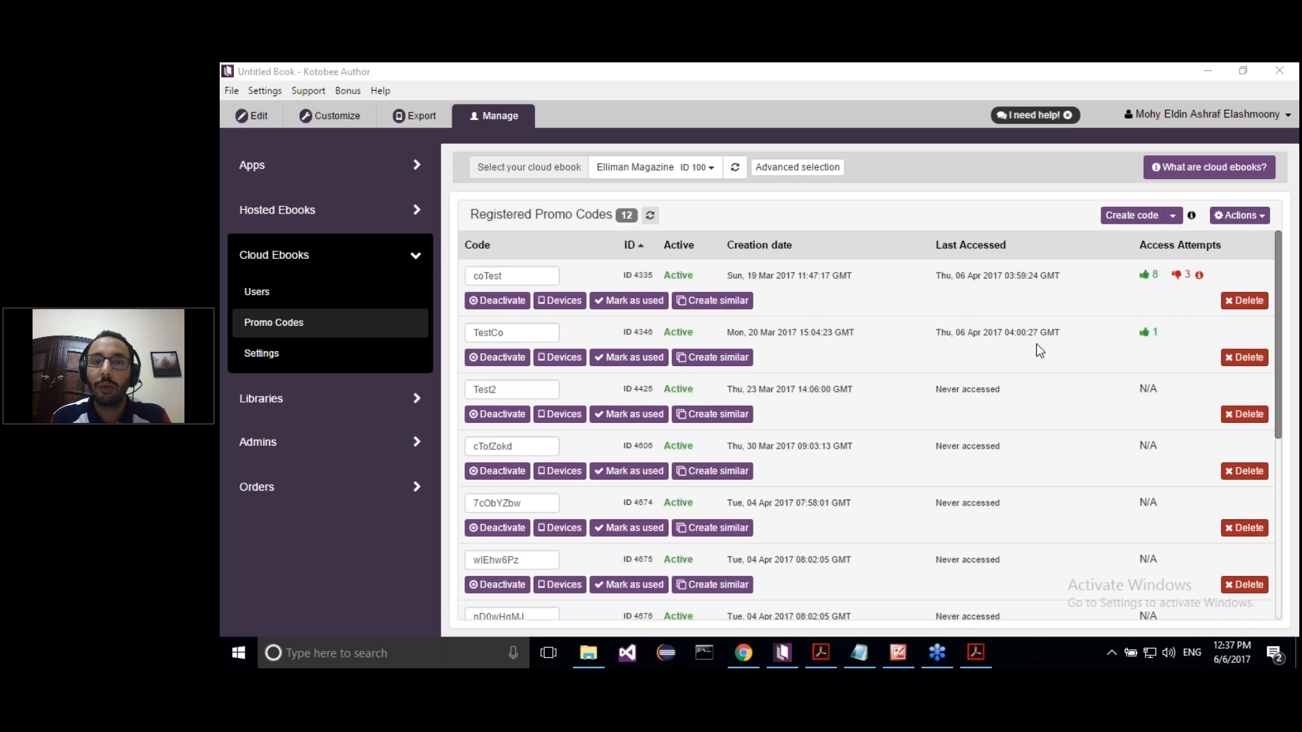
{"action": "left_click", "coordinate": [826, 89]}
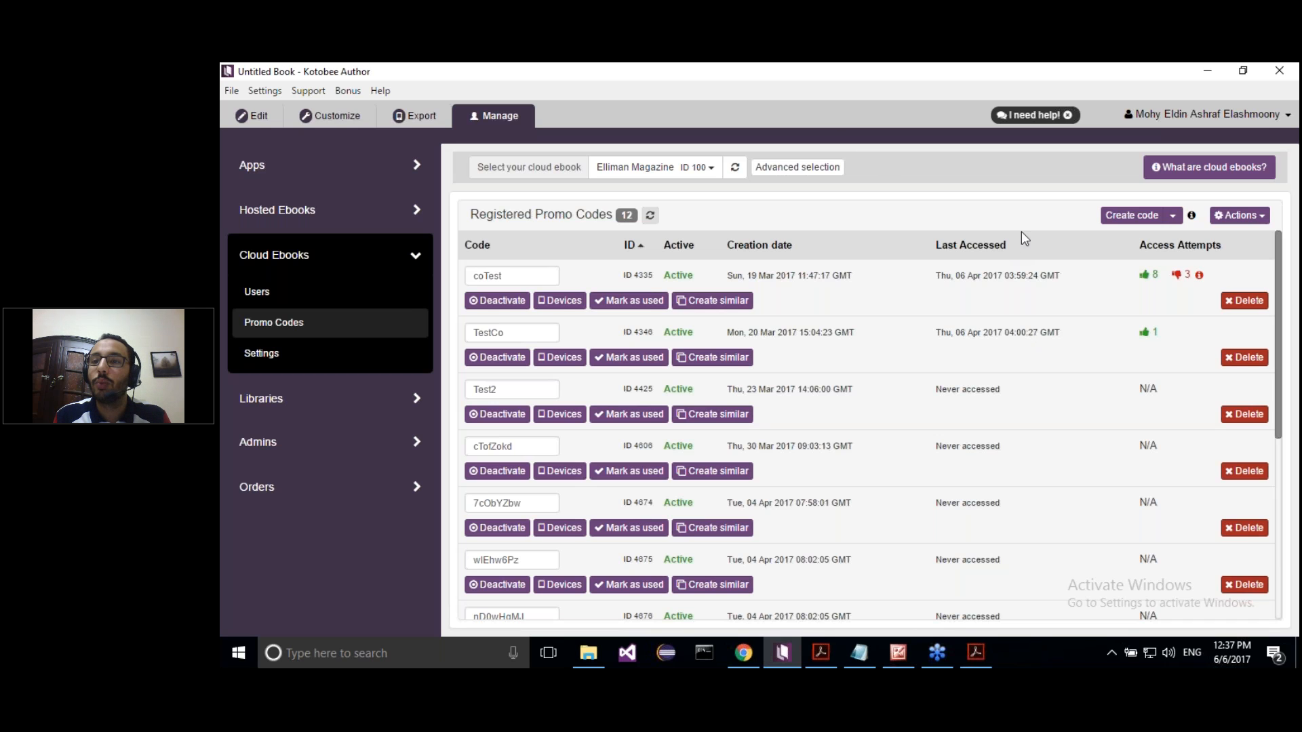
Switch to the Kotobee Pricing page in Chrome, and view the Hosted Book and Cloud Ebook plans under Kotobee Cloud.
{"action": "left_click", "coordinate": [729, 661]}
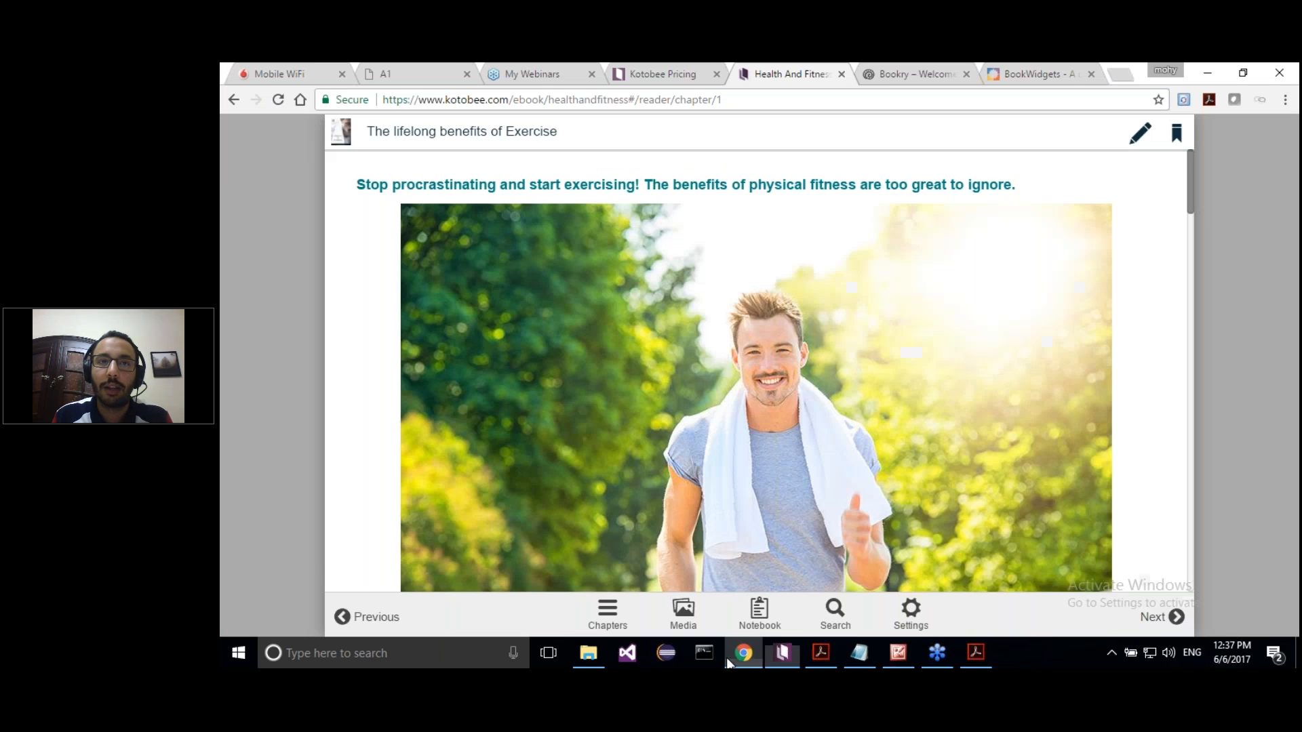
{"action": "left_click", "coordinate": [644, 71]}
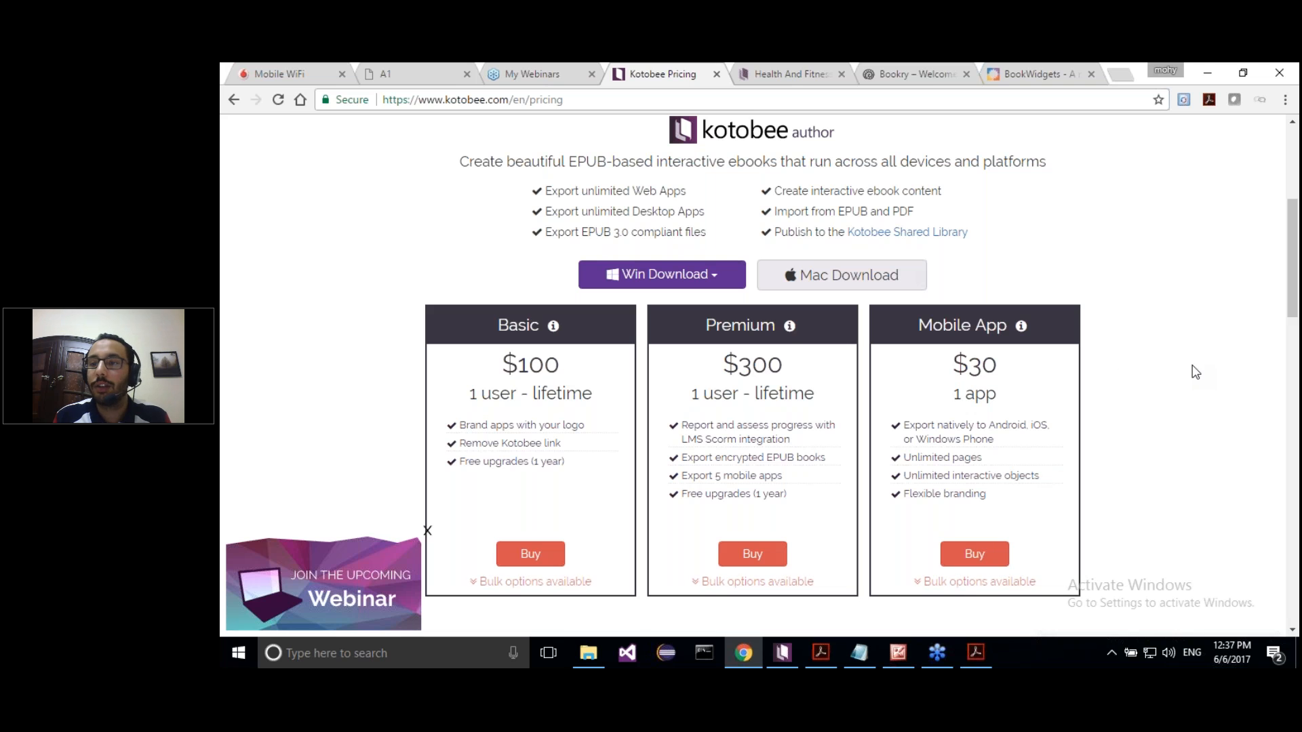
{"action": "scroll", "coordinate": [1196, 372], "scroll_direction": "down", "scroll_amount": 2}
{"action": "scroll", "coordinate": [1193, 371], "scroll_direction": "down", "scroll_amount": 4}
{"action": "left_click", "coordinate": [814, 465]}
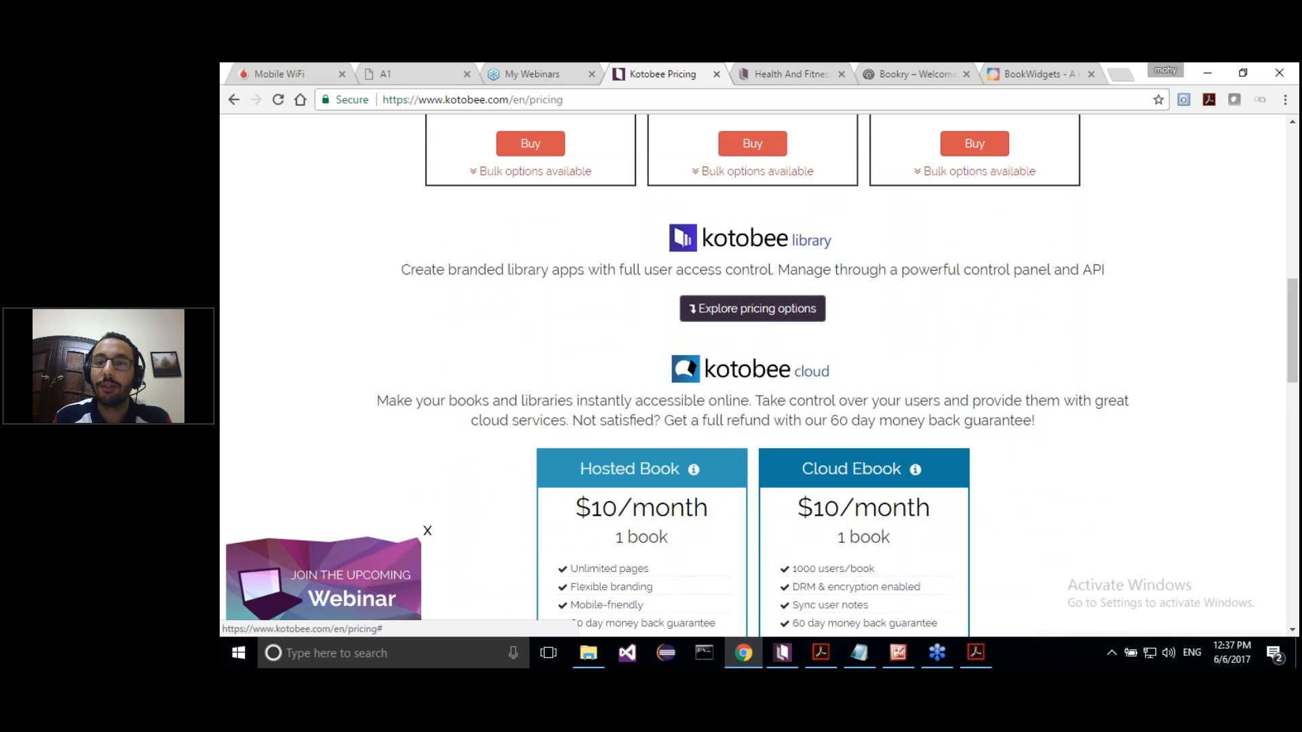
{"action": "scroll", "coordinate": [1061, 353], "scroll_direction": "down", "scroll_amount": 4}
{"action": "scroll", "coordinate": [1061, 354], "scroll_direction": "up", "scroll_amount": 1}
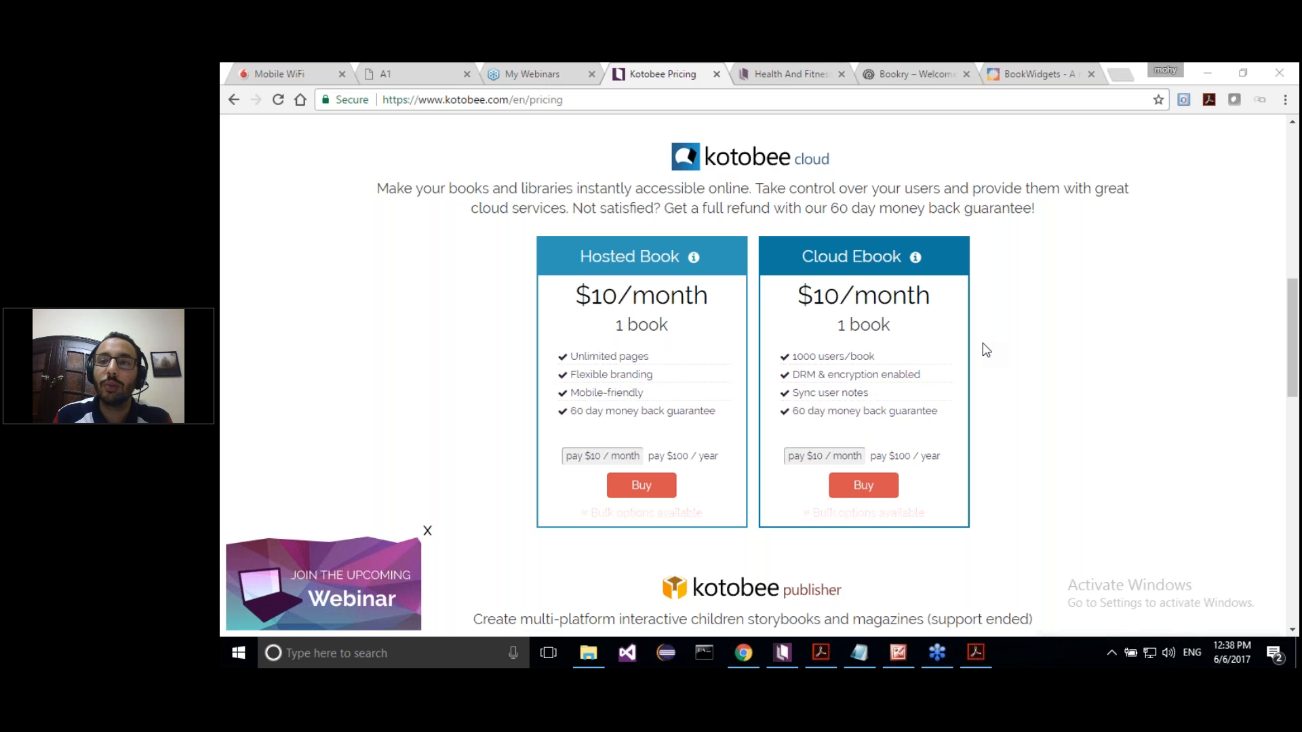
Switch to Kotobee Author, open the Elliman Magazine cloud ebook's settings, and set the Device DRM limit to 1 device per user.
{"action": "left_click", "coordinate": [783, 652]}
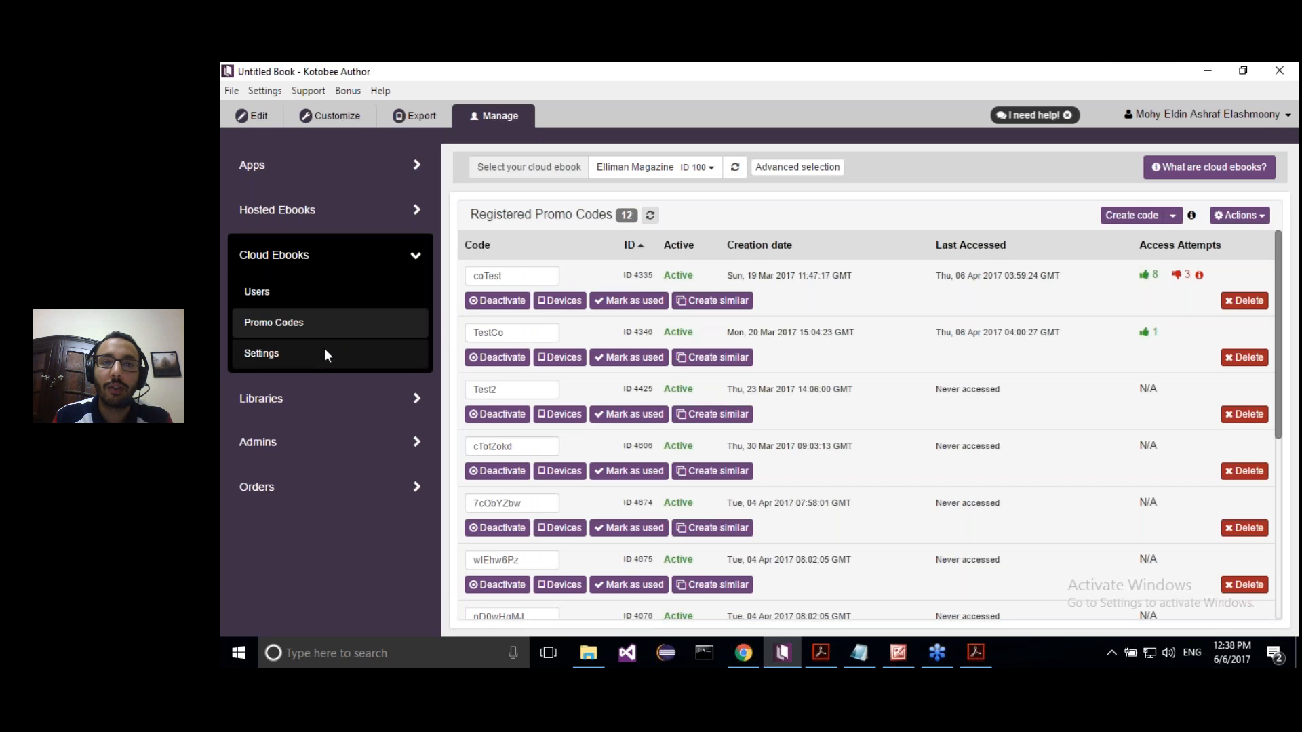
{"action": "left_click", "coordinate": [324, 352]}
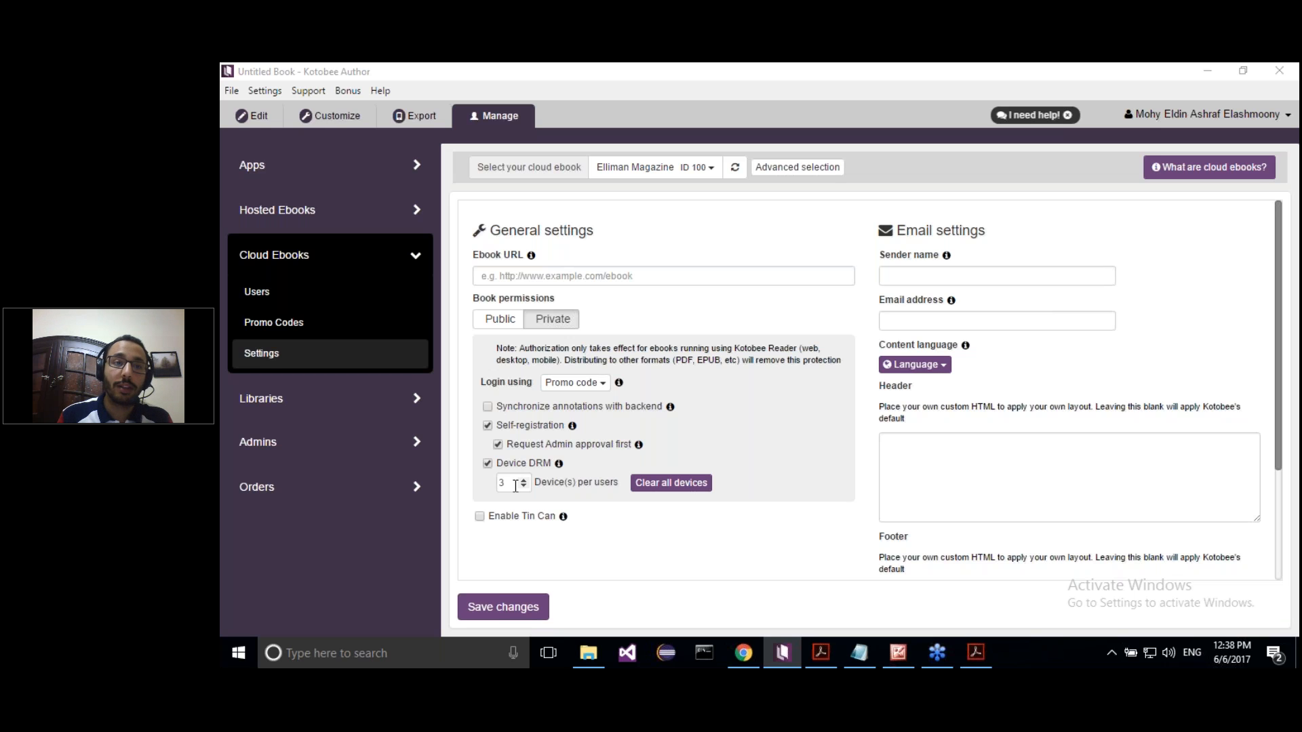
{"action": "left_click_drag", "start_coordinate": [509, 482], "coordinate": [491, 483]}
{"action": "left_click", "coordinate": [486, 483]}
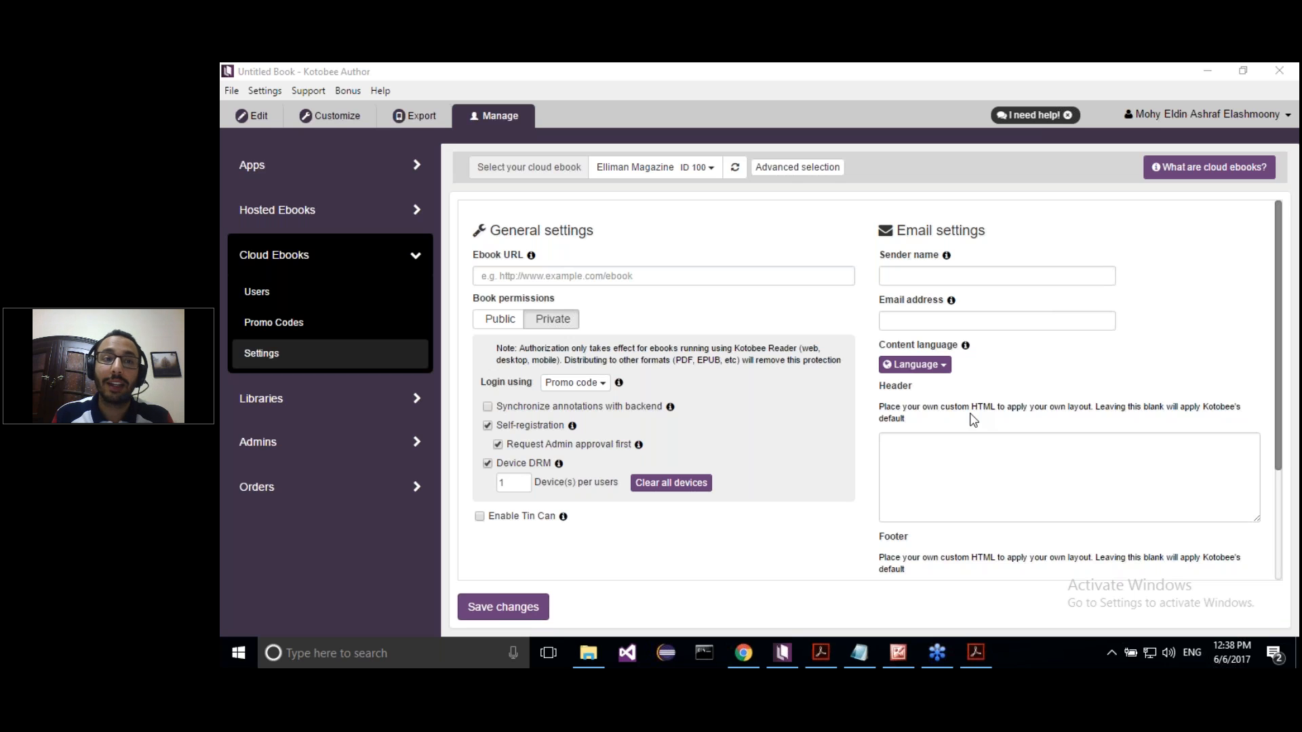
{"action": "left_click", "coordinate": [927, 207]}
{"action": "left_click", "coordinate": [1047, 227]}
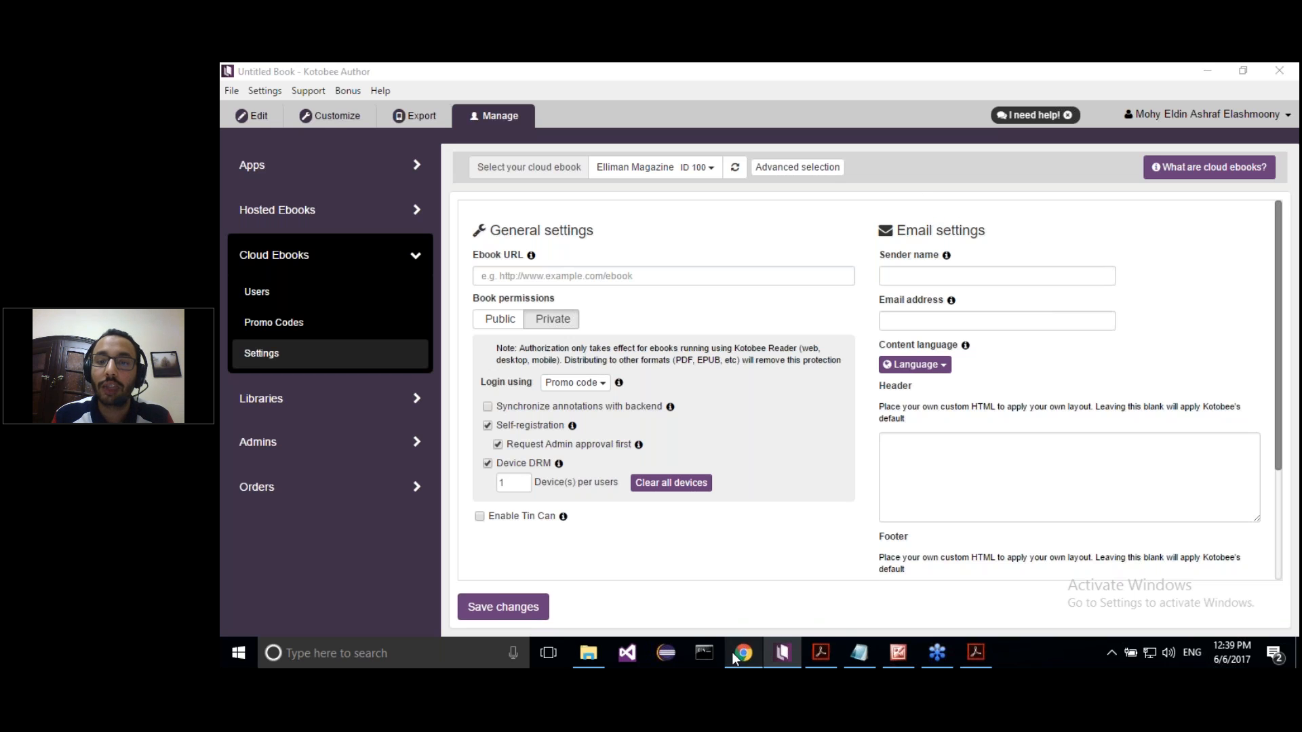
{"action": "mouse_move", "coordinate": [736, 656]}
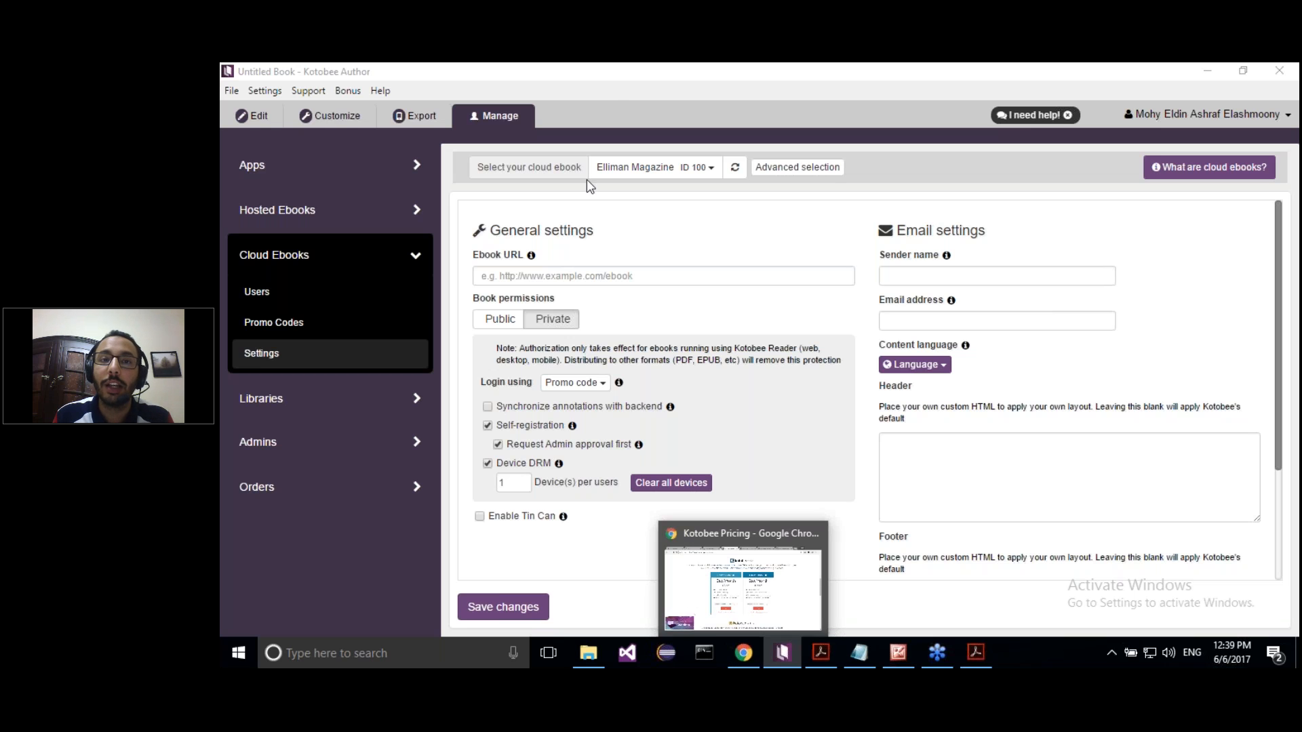
{"action": "left_click", "coordinate": [609, 92]}
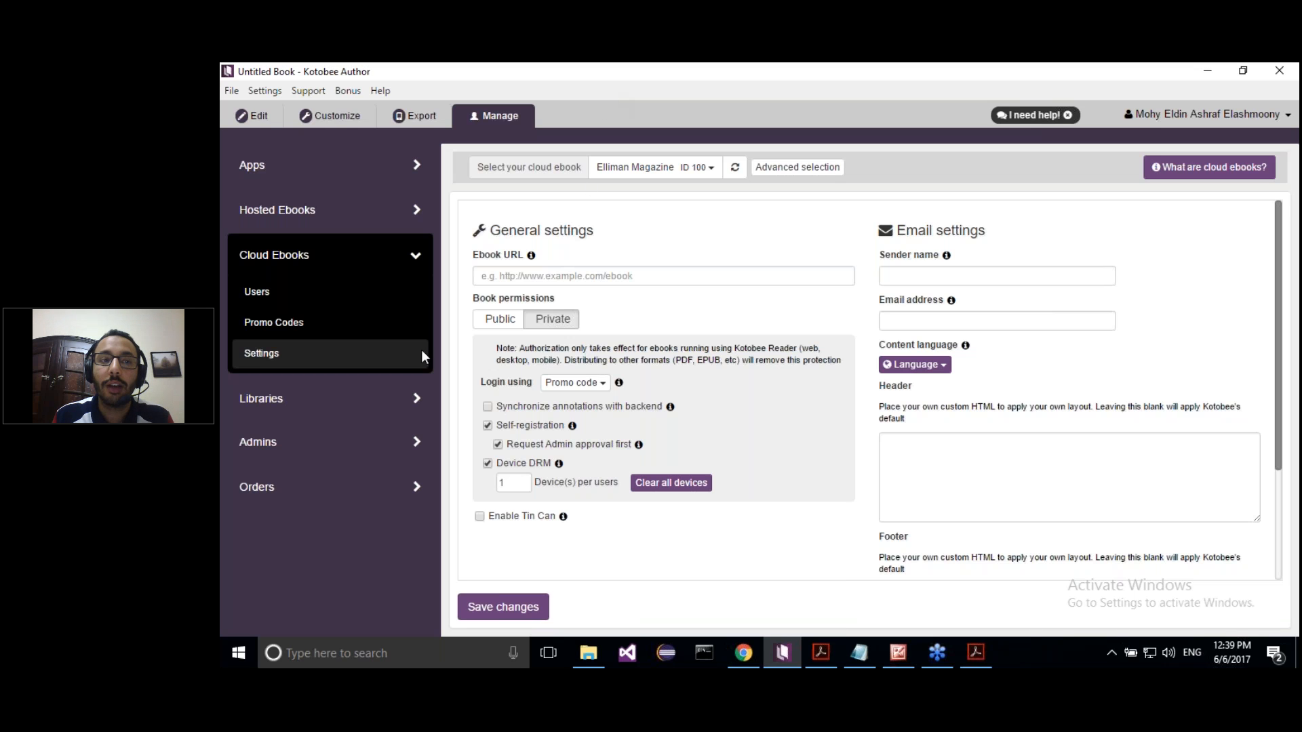
View the books in Dor22 Library and its general settings down to the book permissions and Device DRM options.
{"action": "left_click", "coordinate": [367, 405]}
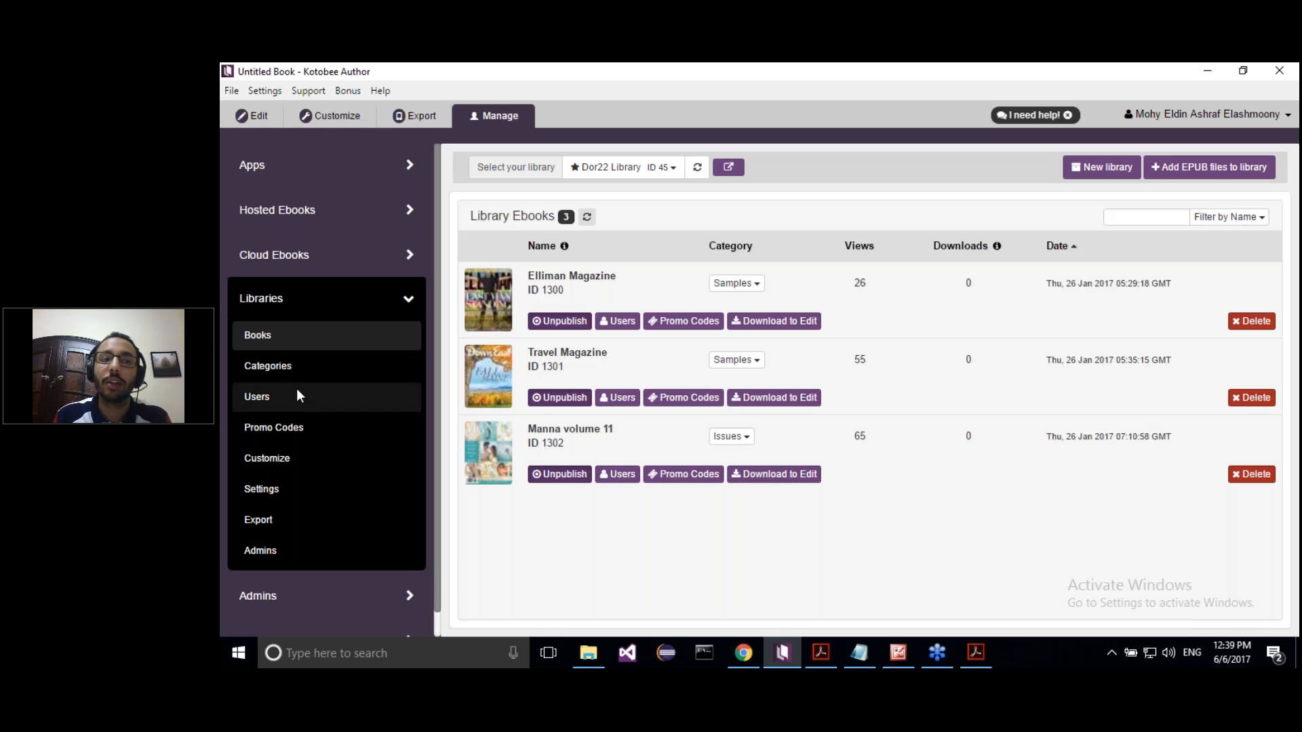
{"action": "left_click", "coordinate": [297, 489]}
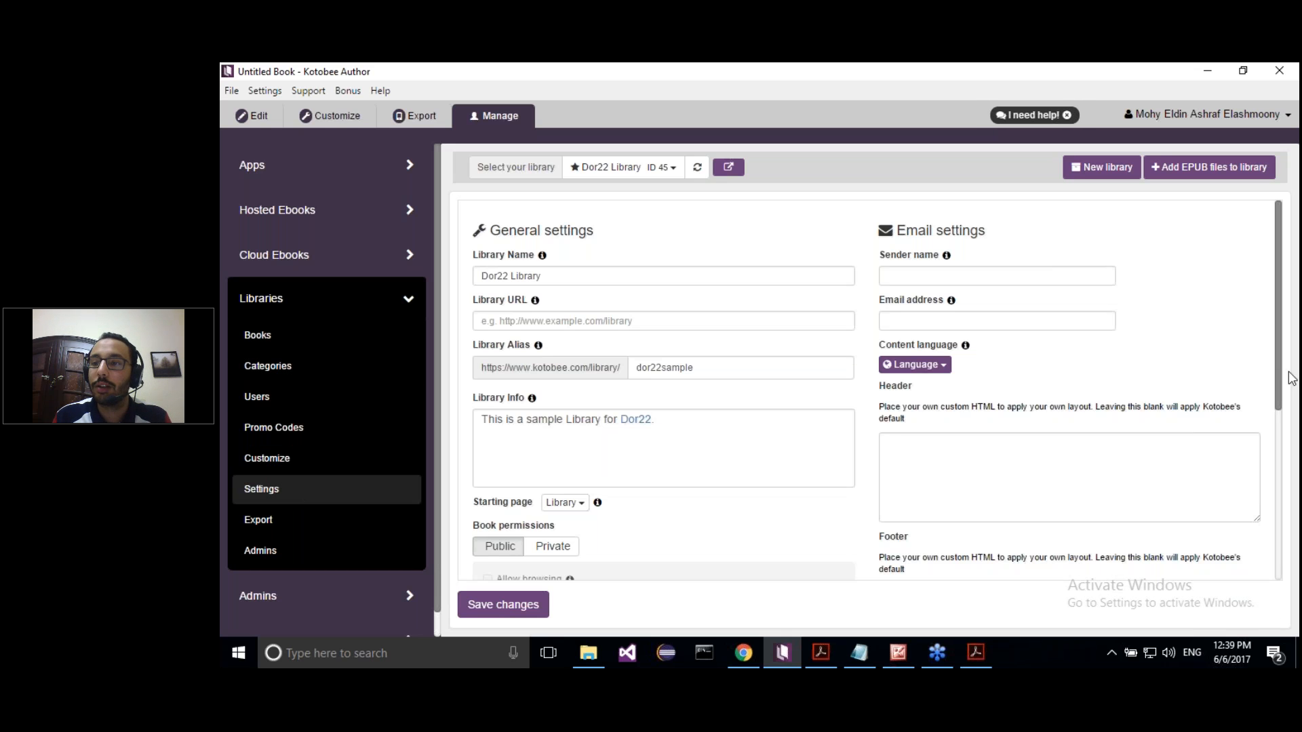
{"action": "left_click_drag", "start_coordinate": [1281, 375], "coordinate": [1083, 539]}
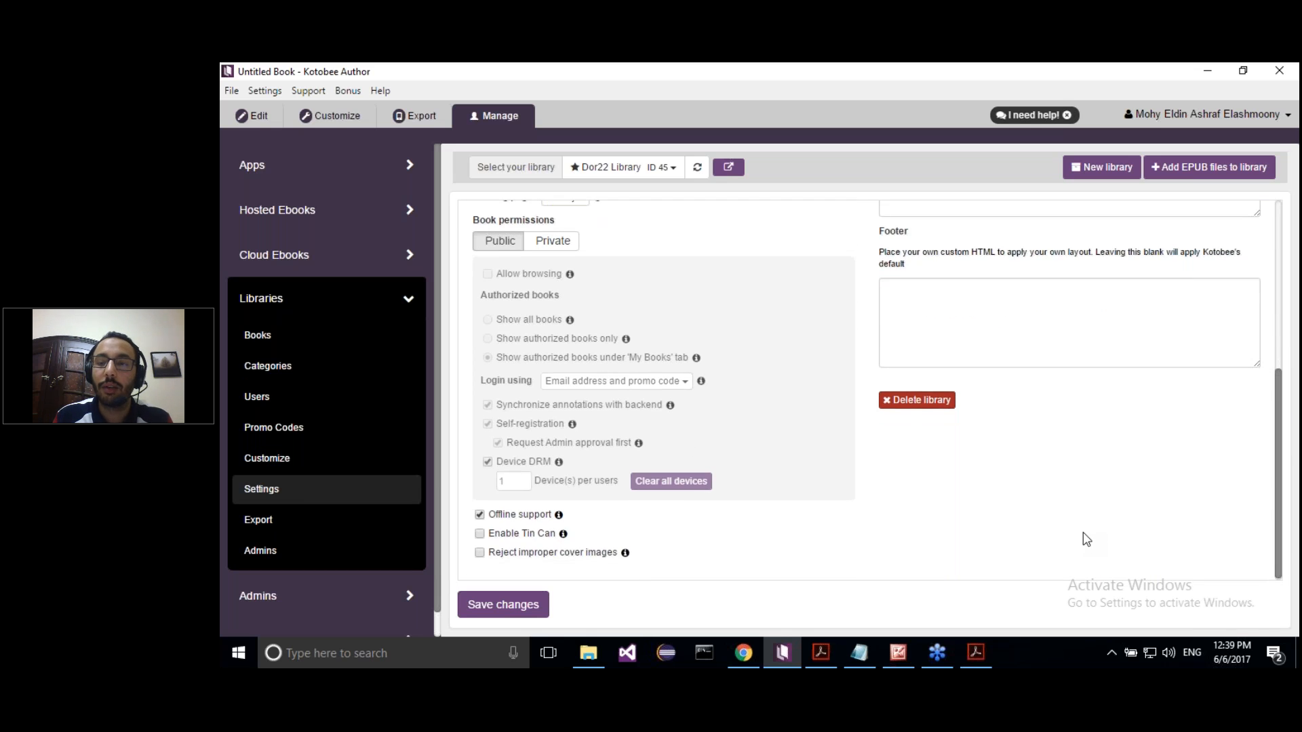
Switch to the Kotobee Pricing page in Chrome, and expand the Kotobee Library pricing options to view the yearly plans.
{"action": "left_click", "coordinate": [748, 655]}
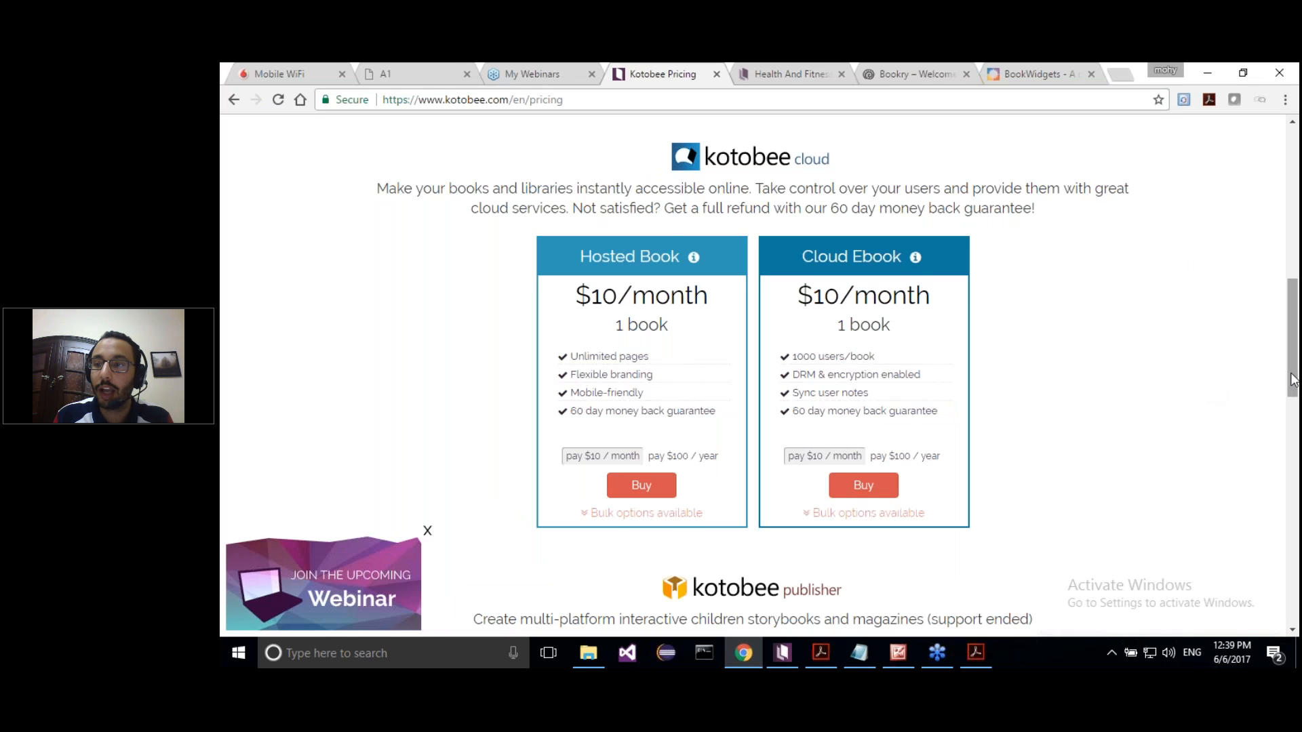
{"action": "left_click_drag", "start_coordinate": [1293, 376], "coordinate": [1294, 348]}
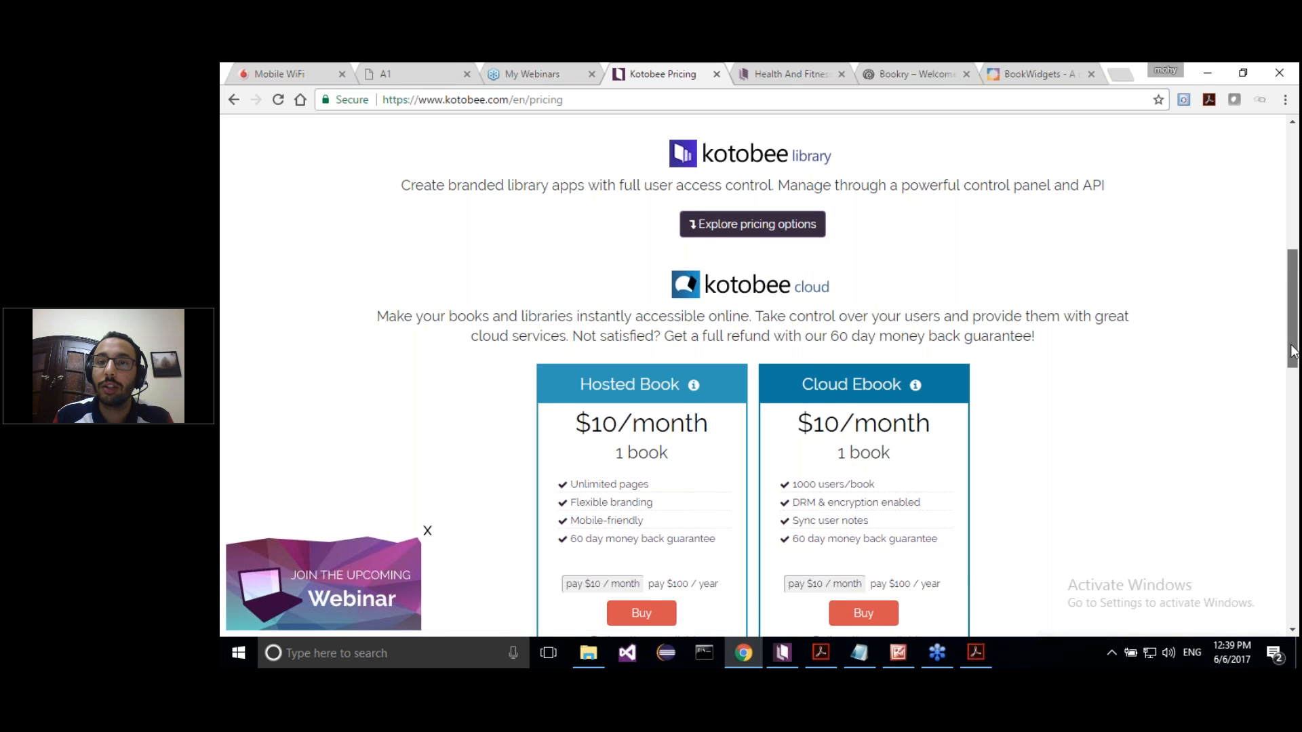
{"action": "left_click", "coordinate": [801, 233]}
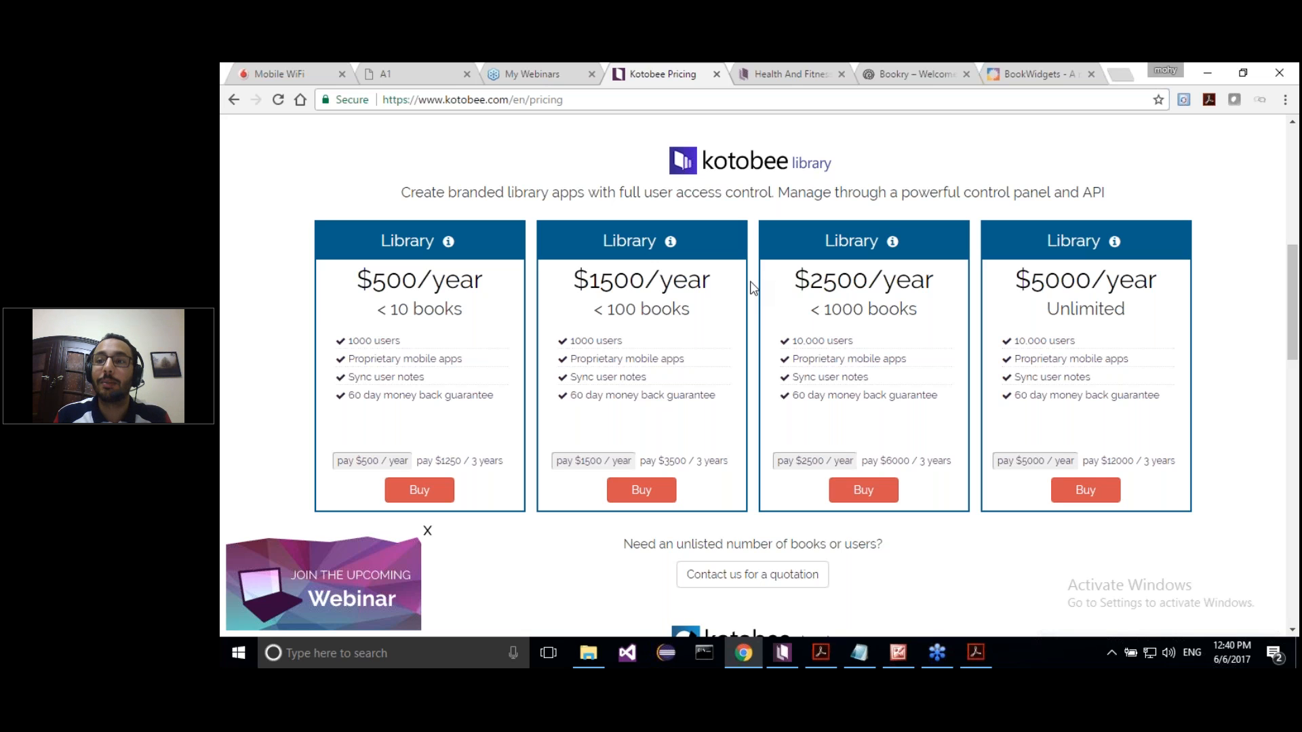
{"action": "left_click", "coordinate": [1281, 328]}
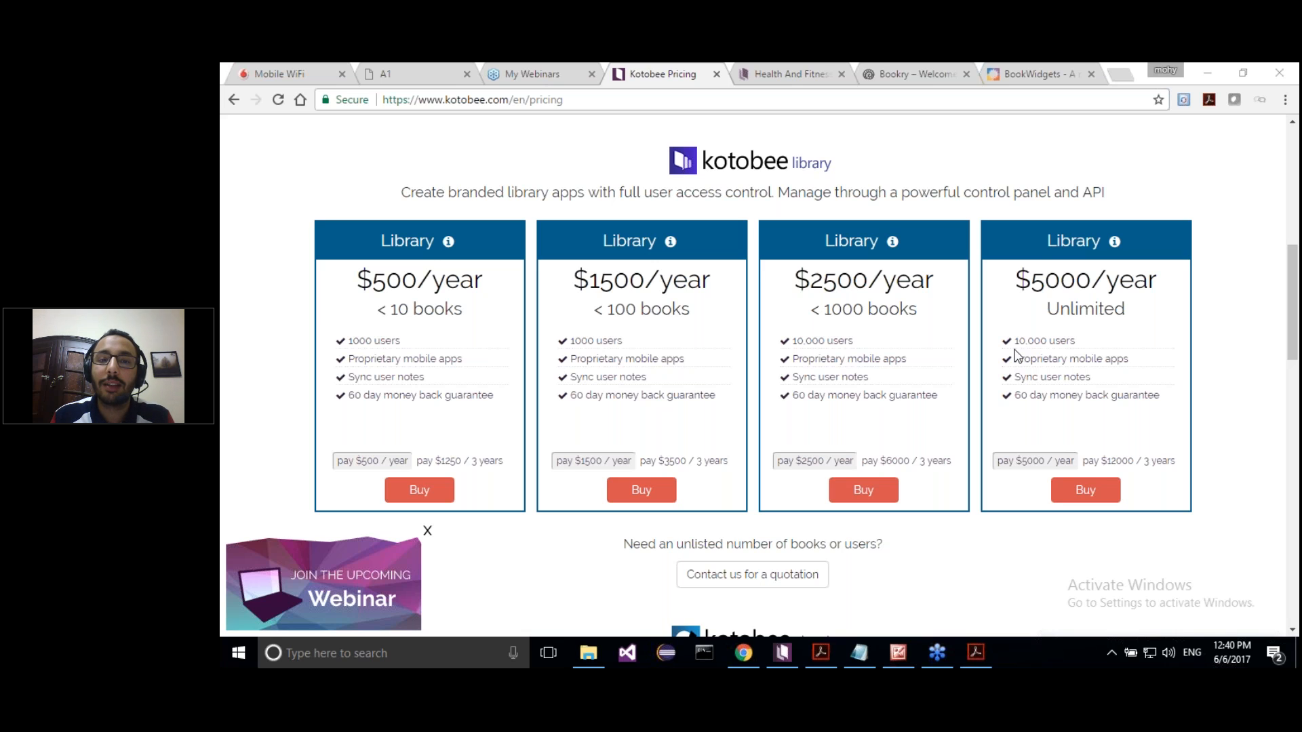
{"action": "left_click", "coordinate": [1046, 225]}
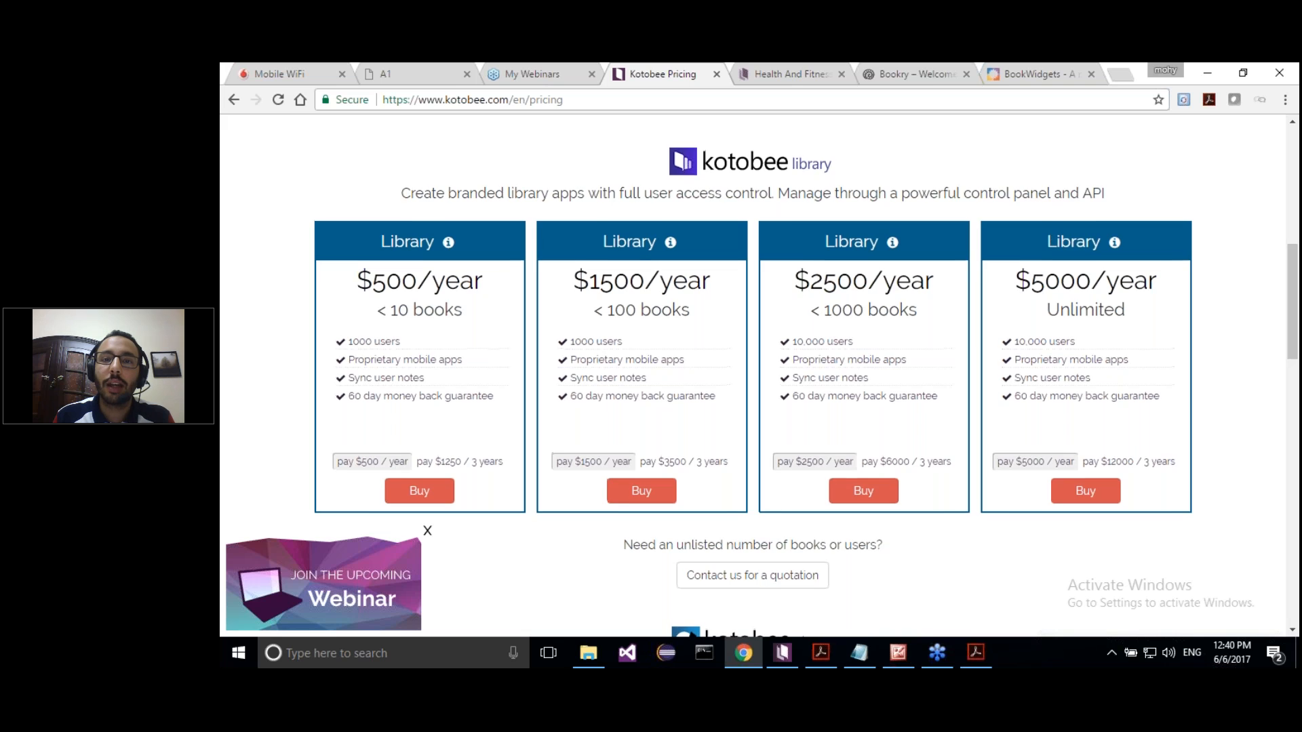
{"action": "scroll", "coordinate": [753, 375], "scroll_direction": "up", "scroll_amount": 1}
{"action": "scroll", "coordinate": [753, 375], "scroll_direction": "down", "scroll_amount": 1}
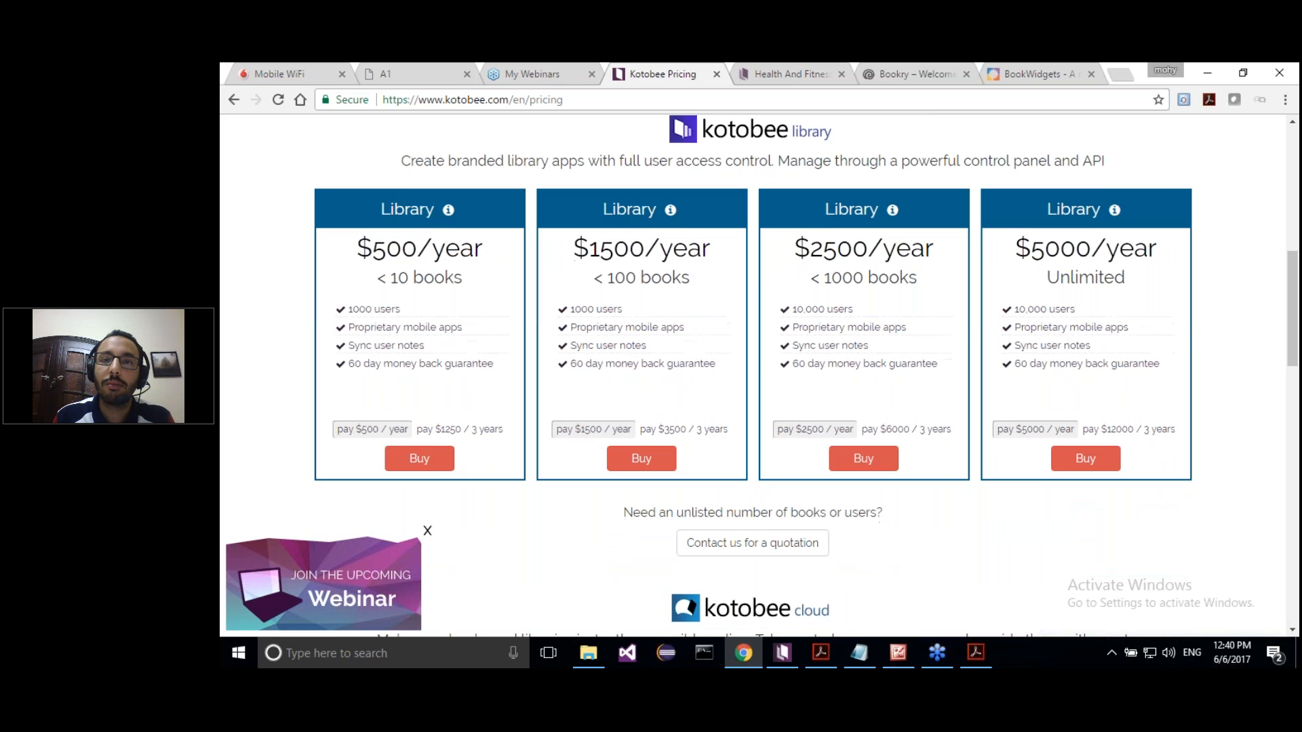
Start buying the Premium plan of Kotobee Author, and reveal the optional coupon code field on the checkout page.
{"action": "scroll", "coordinate": [753, 375], "scroll_direction": "up", "scroll_amount": 1}
{"action": "scroll", "coordinate": [770, 326], "scroll_direction": "up", "scroll_amount": 2}
{"action": "left_click", "coordinate": [769, 322]}
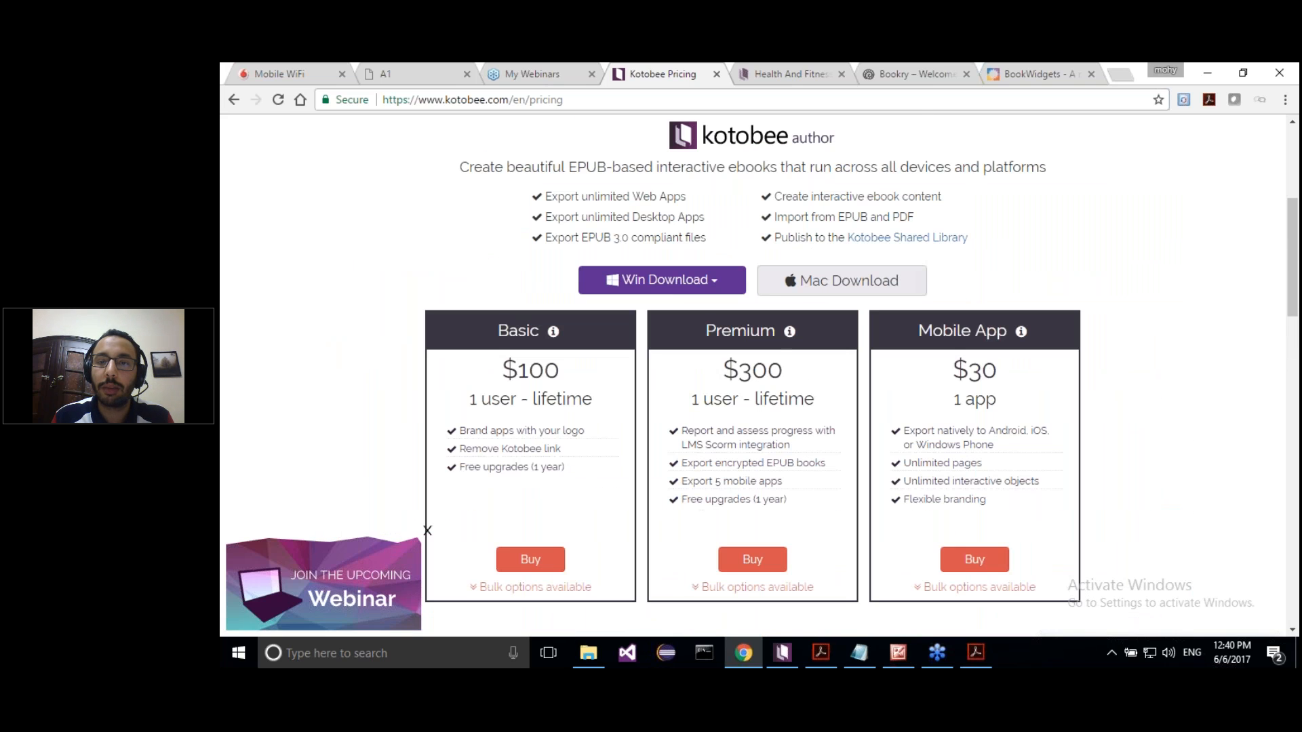
{"action": "left_click", "coordinate": [749, 562]}
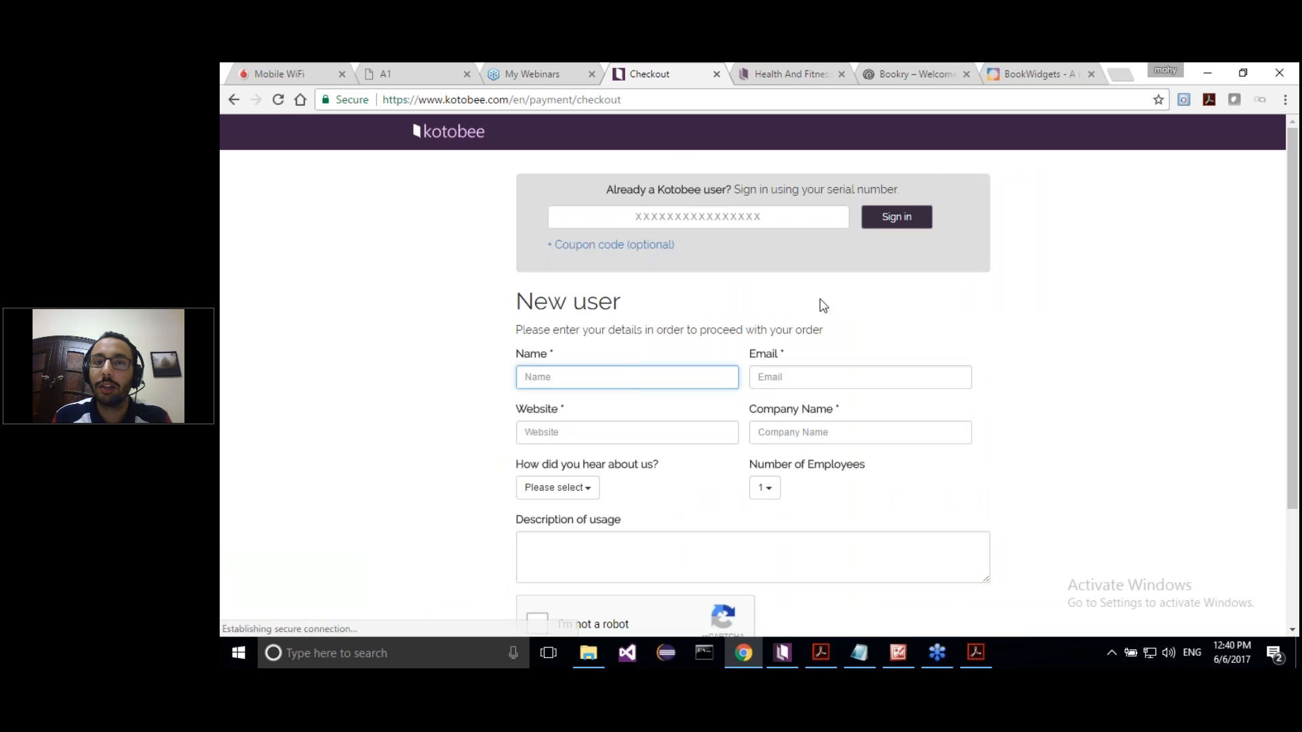
{"action": "left_click", "coordinate": [564, 249]}
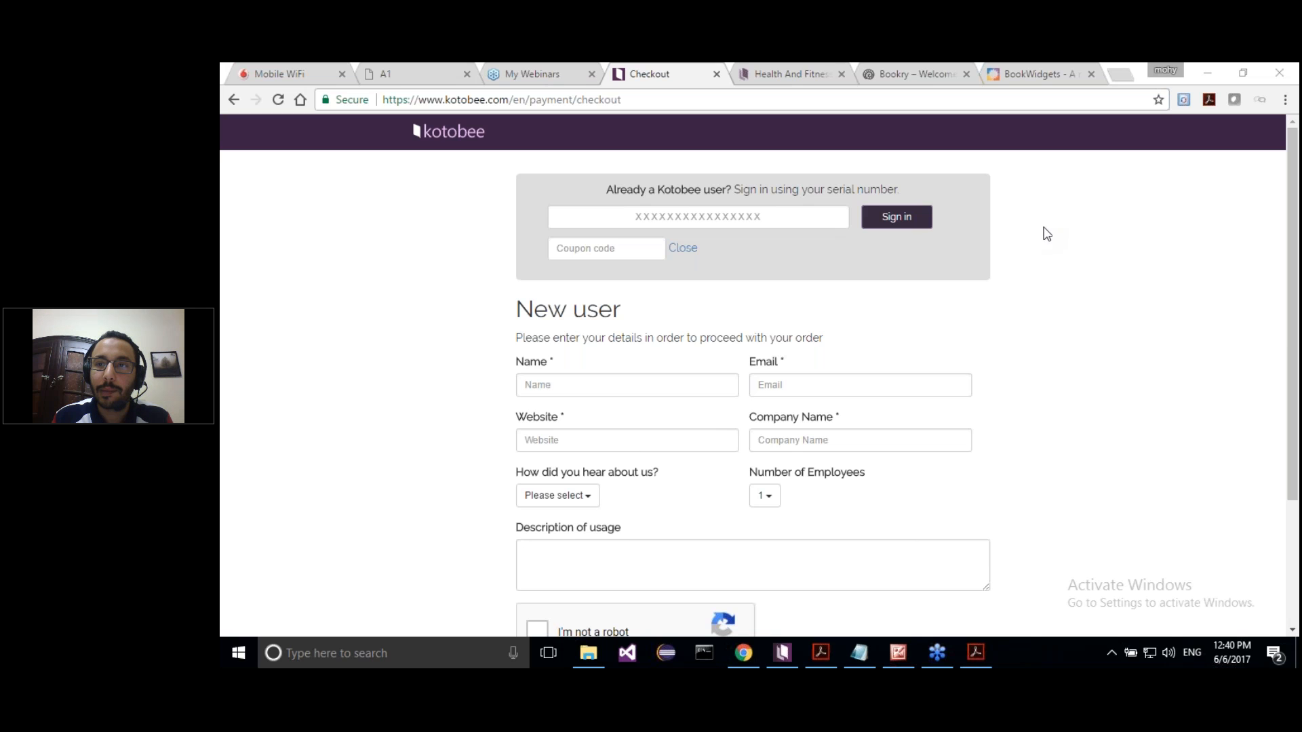
Examine the checkout page's new user form, including its required details, terms agreement and coupon code field.
{"action": "left_click", "coordinate": [1050, 315]}
{"action": "scroll", "coordinate": [1050, 317], "scroll_direction": "down", "scroll_amount": 1}
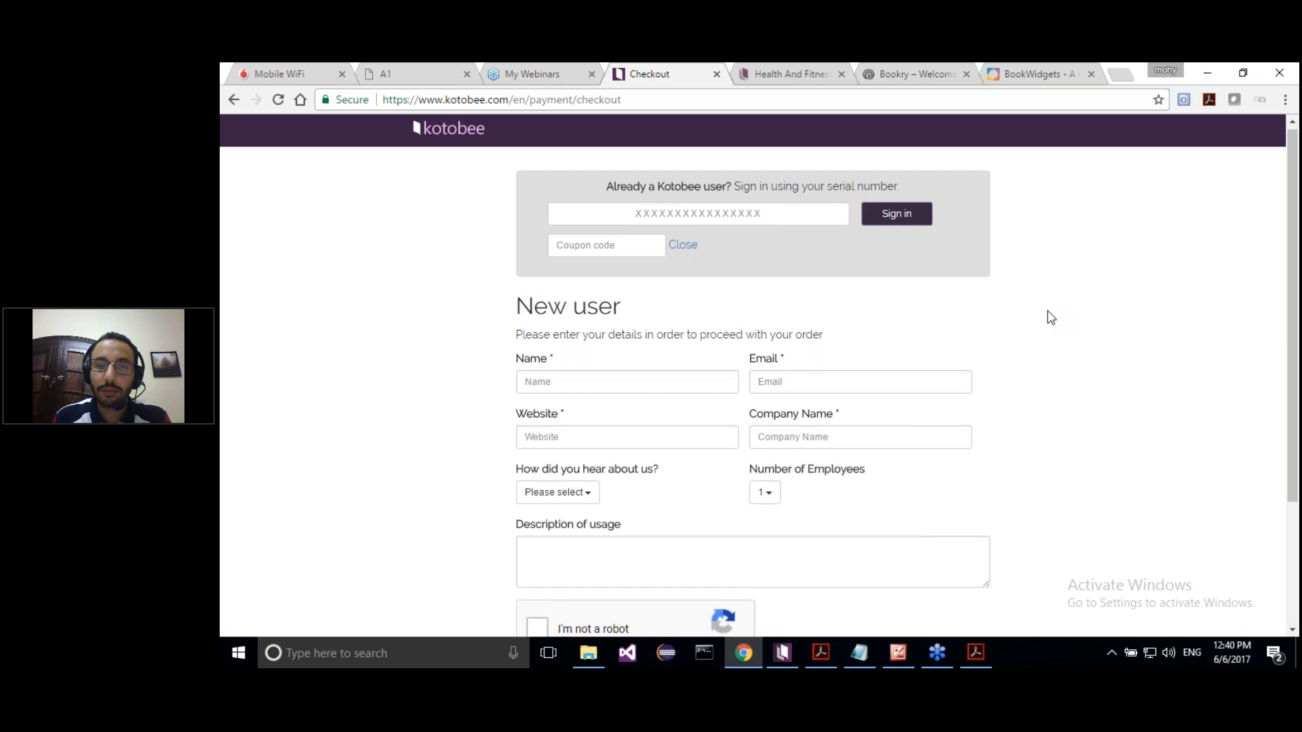
{"action": "scroll", "coordinate": [1050, 317], "scroll_direction": "down", "scroll_amount": 2}
{"action": "scroll", "coordinate": [1050, 318], "scroll_direction": "up", "scroll_amount": 1}
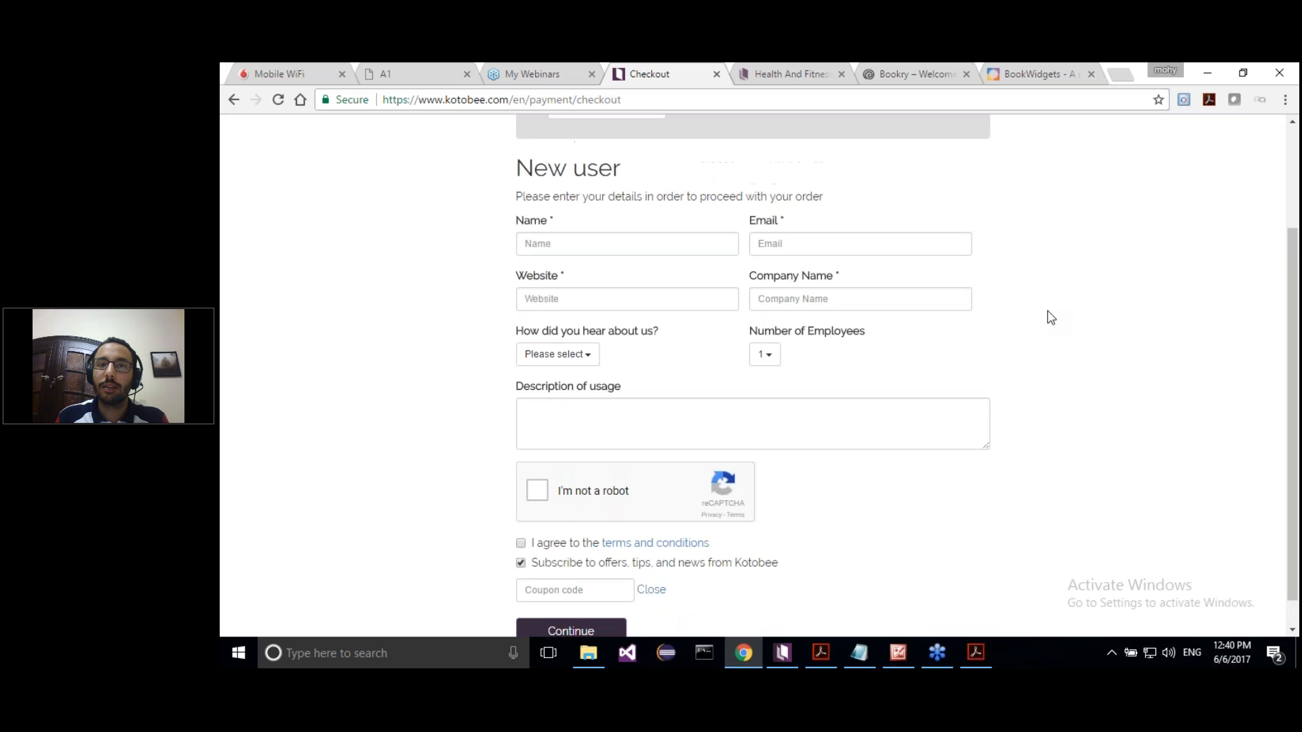
{"action": "scroll", "coordinate": [1050, 317], "scroll_direction": "up", "scroll_amount": 2}
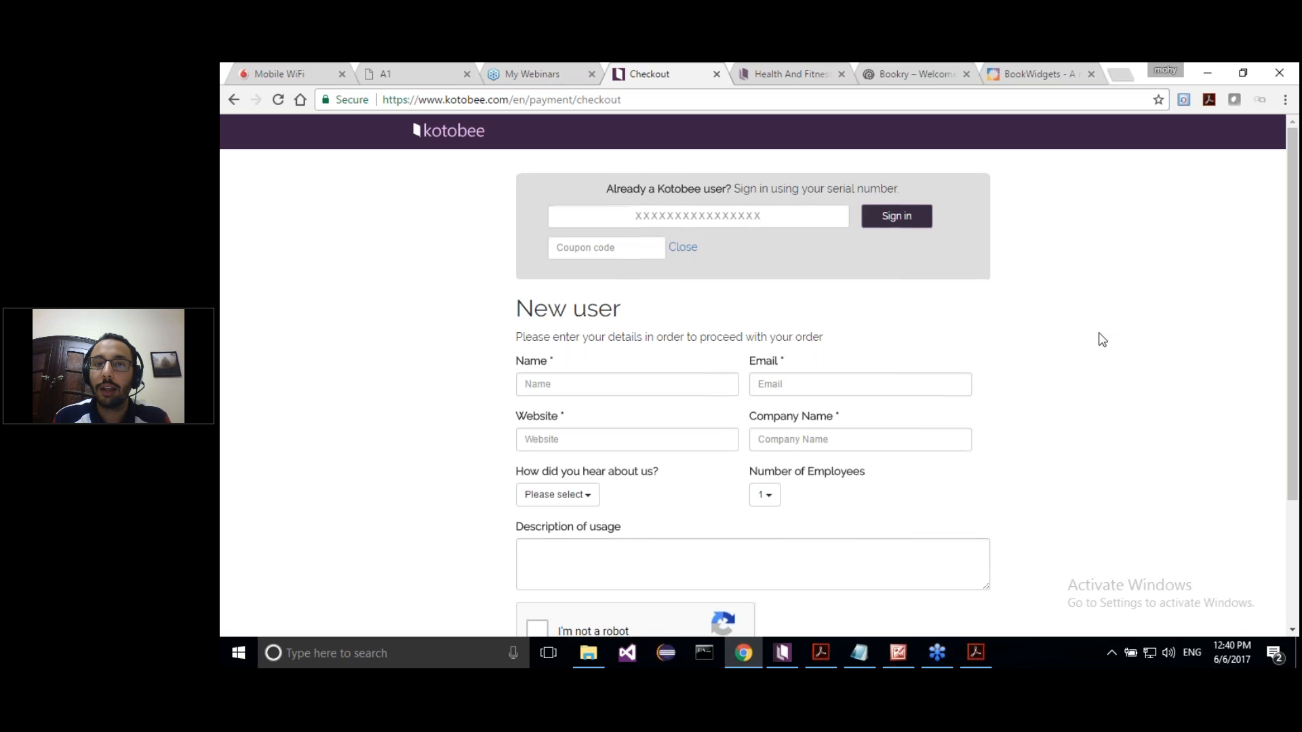
{"action": "scroll", "coordinate": [1102, 340], "scroll_direction": "down", "scroll_amount": 1}
{"action": "scroll", "coordinate": [1102, 339], "scroll_direction": "down", "scroll_amount": 1}
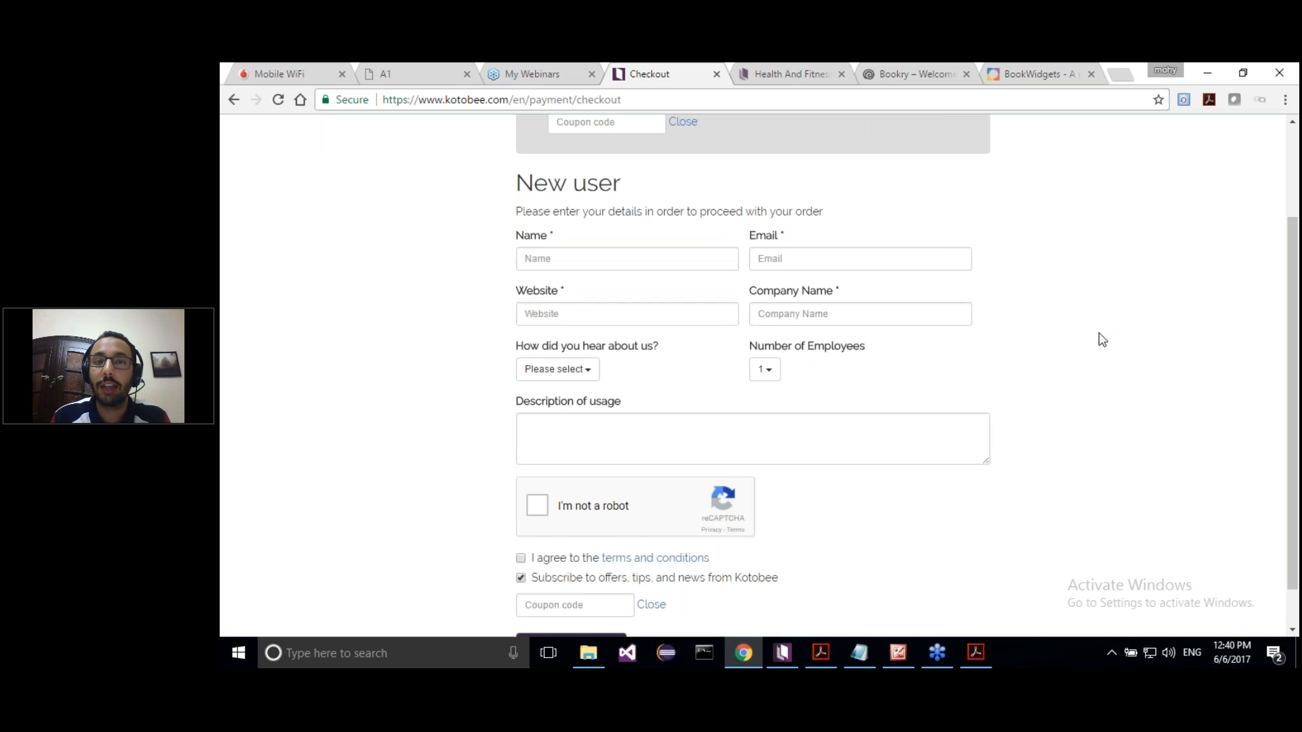
{"action": "scroll", "coordinate": [1102, 340], "scroll_direction": "down", "scroll_amount": 1}
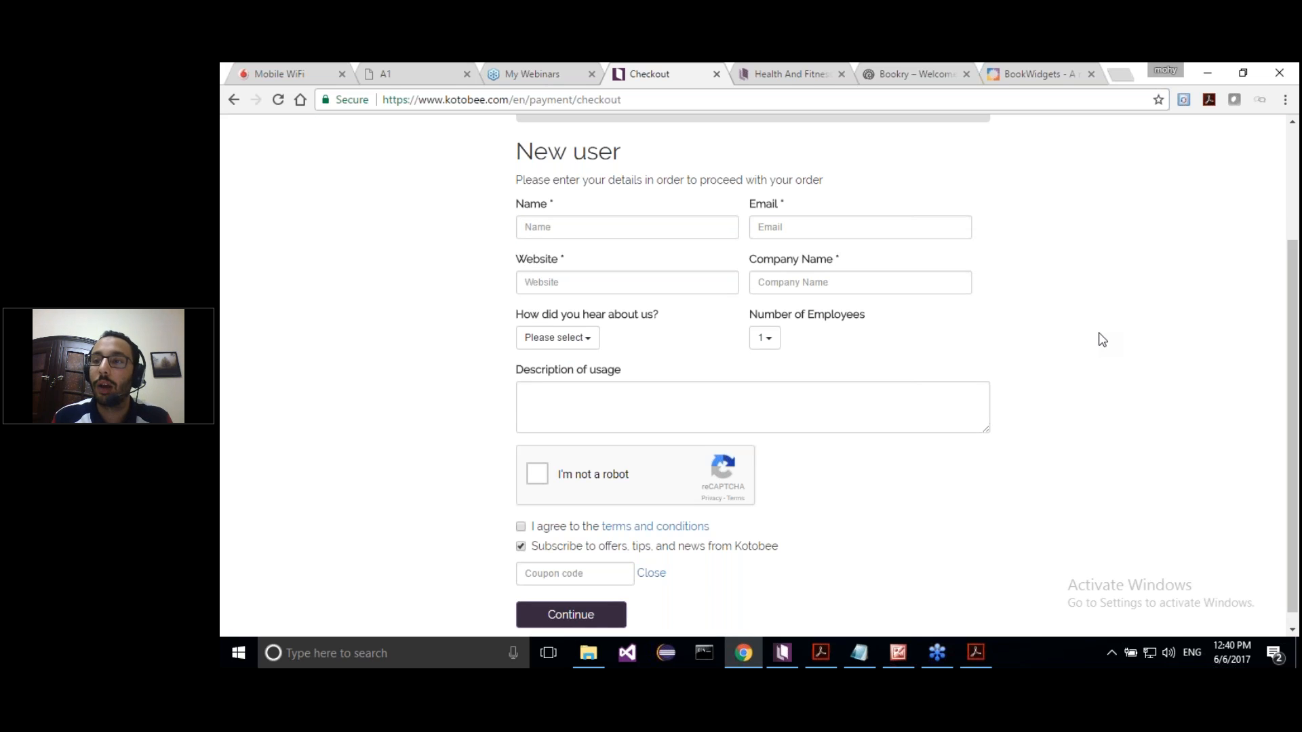